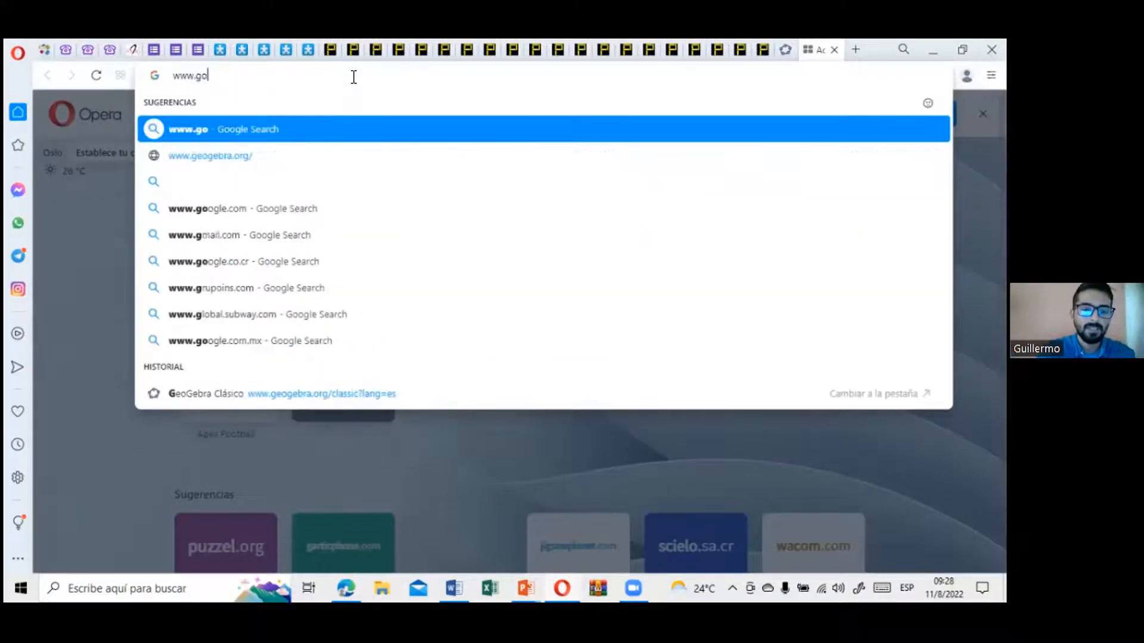
text(ogle.com)
key(Return)
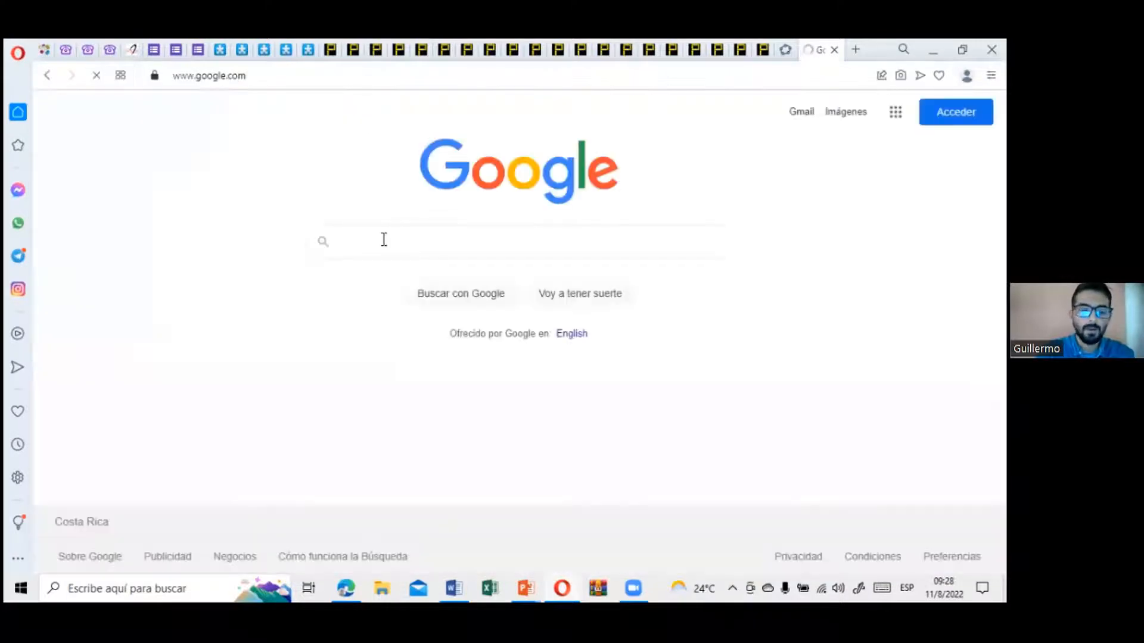
text(geogebra)
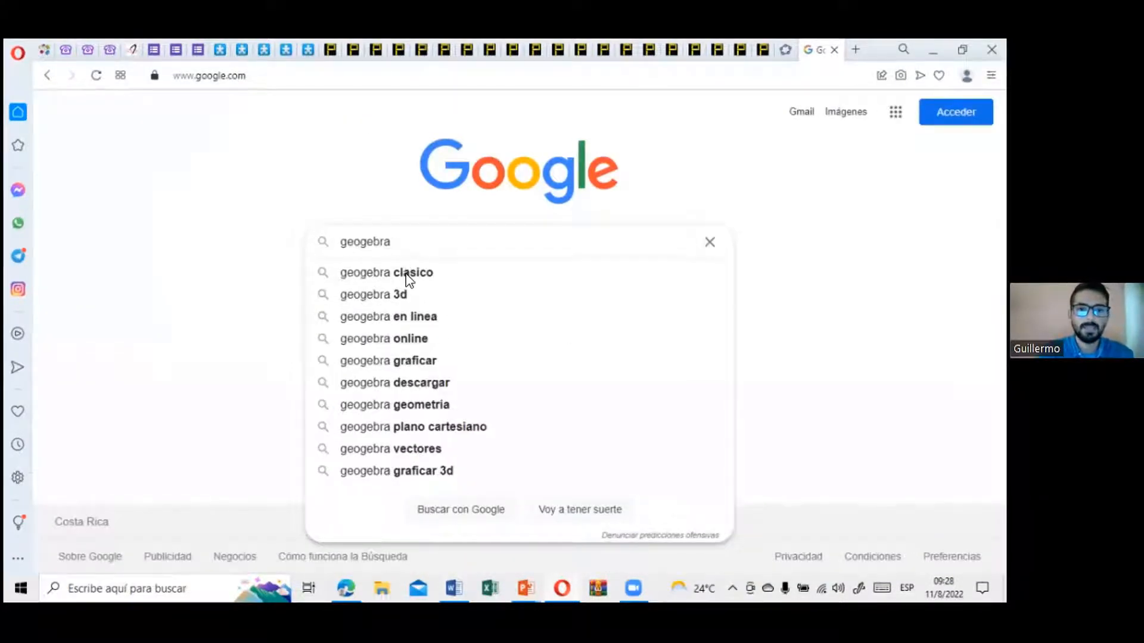
click(408, 275)
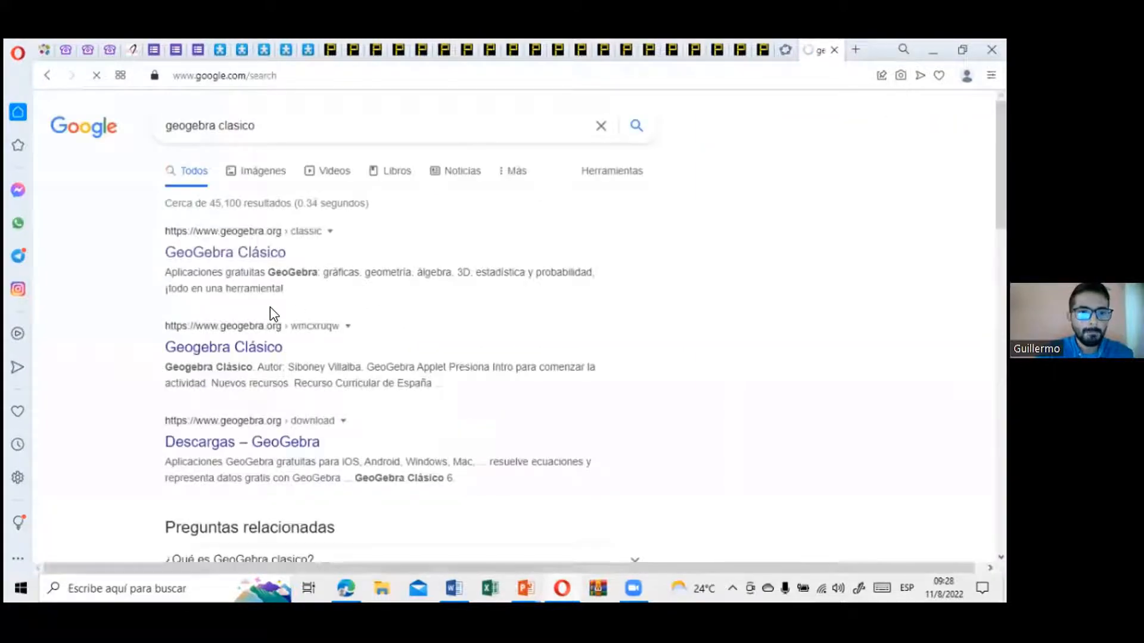
click(236, 260)
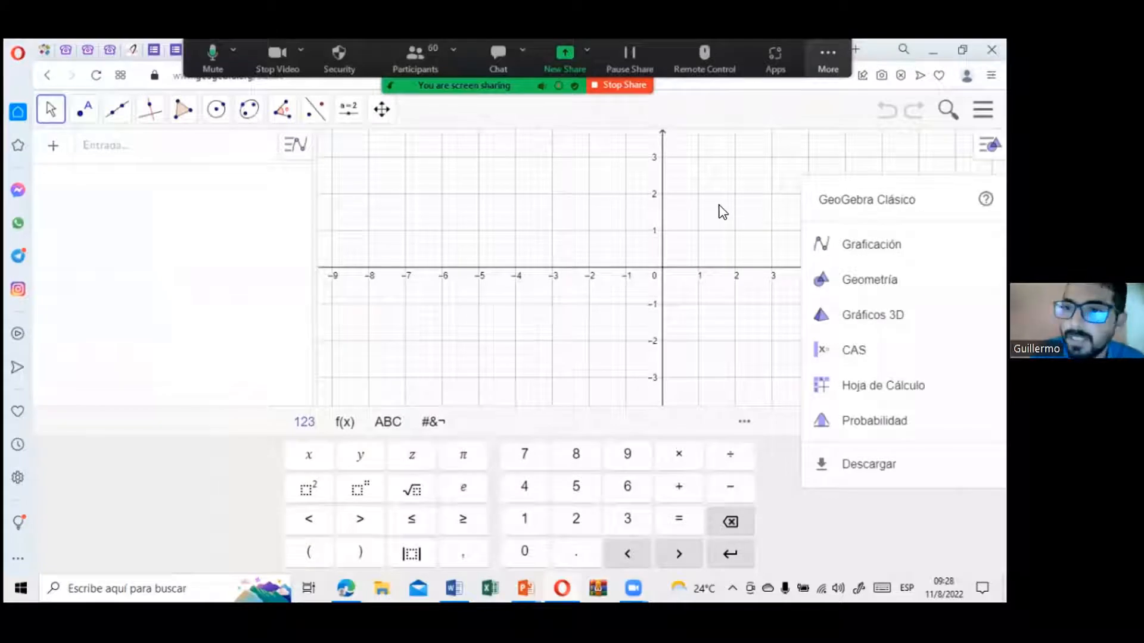
click(737, 248)
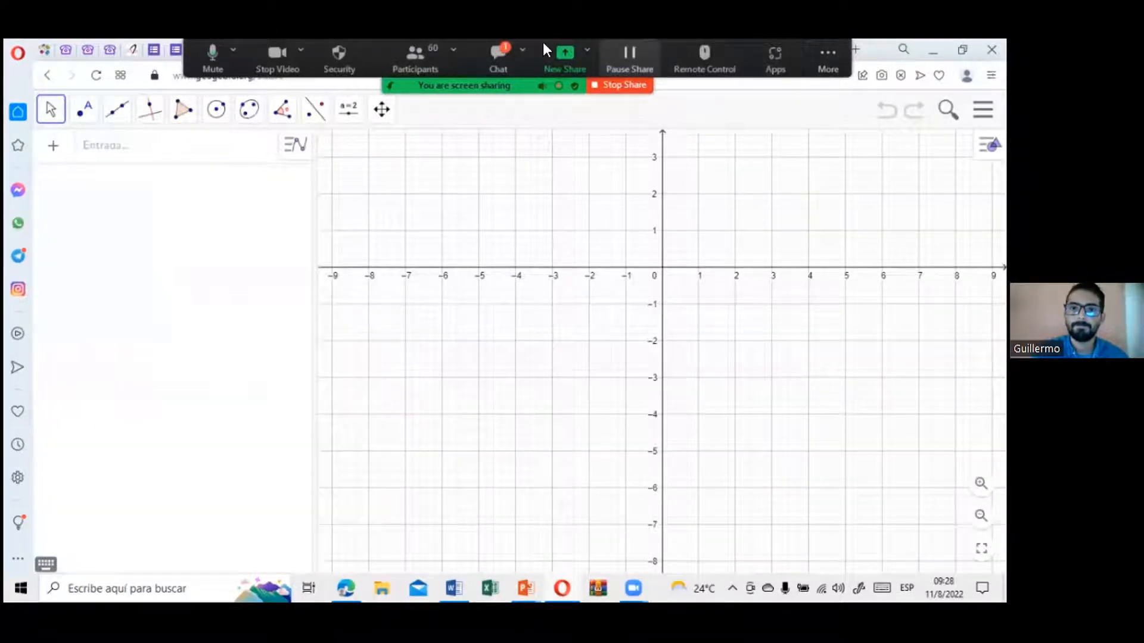
Step: Check the Zoom meeting chat and hide the floating meeting controls covering the browser
click(503, 52)
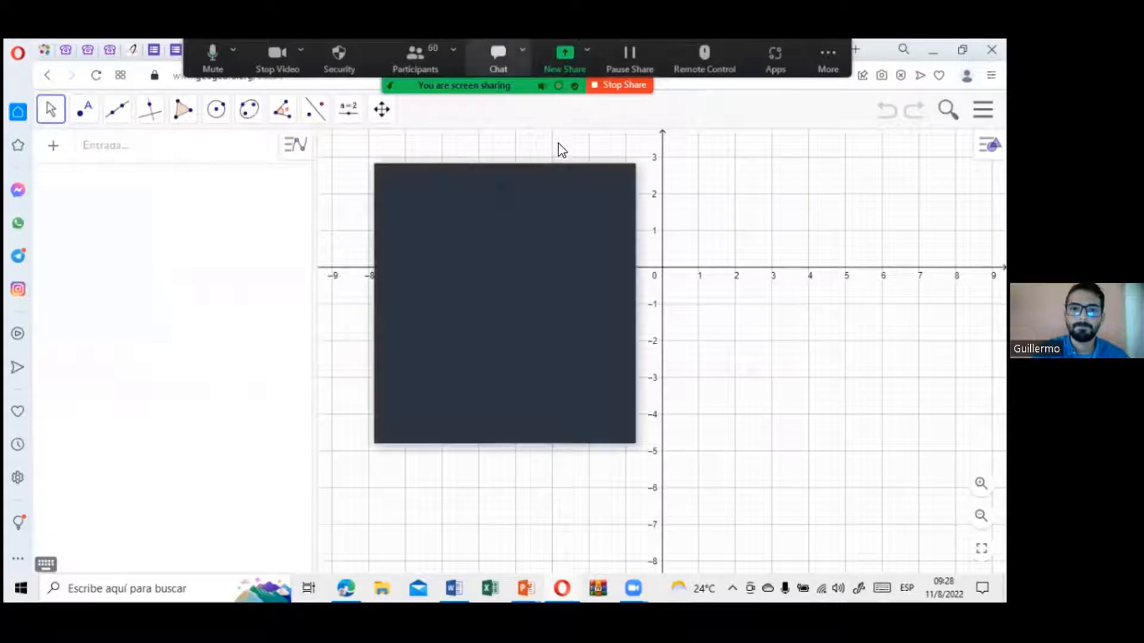
click(542, 172)
click(829, 59)
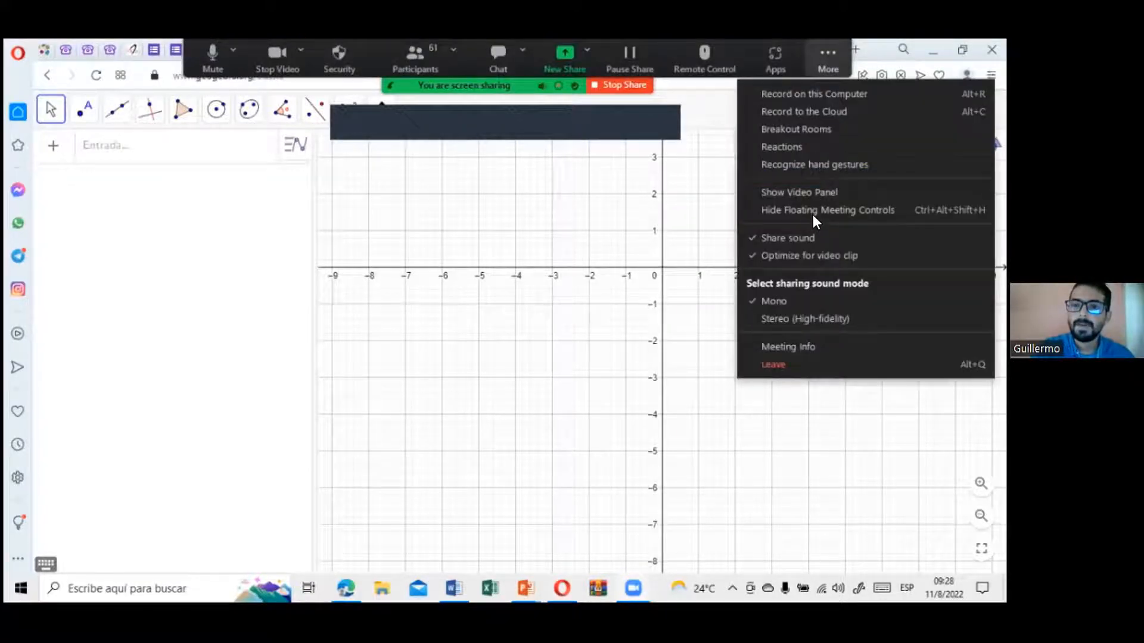
click(812, 214)
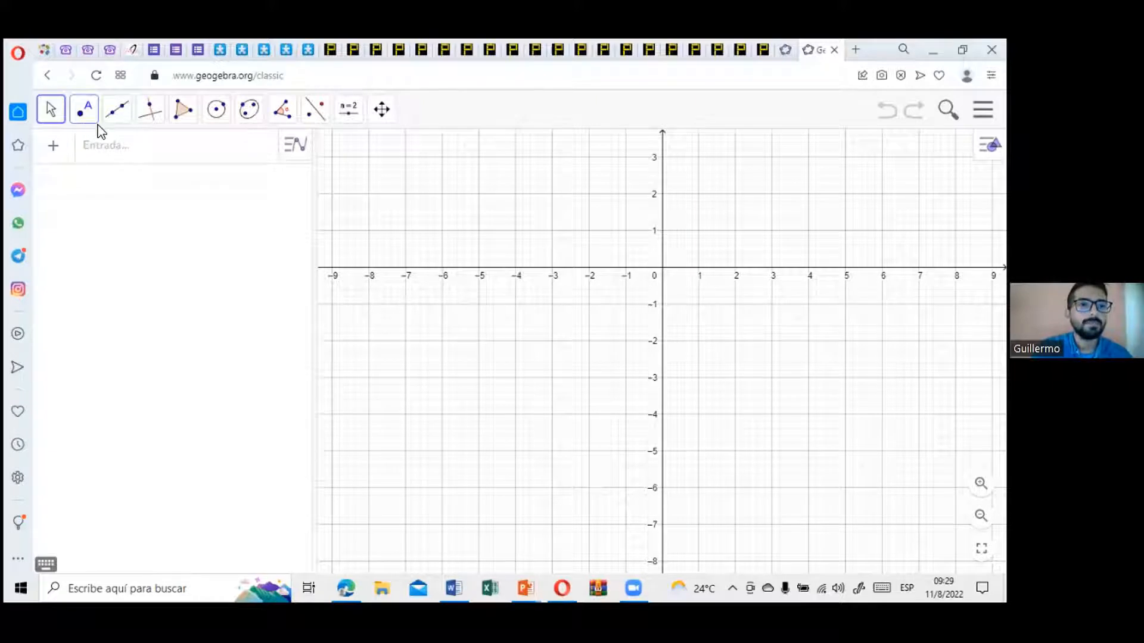
Step: Place two points in the graphics view, at (-7, -2) and (-4, -2)
click(85, 111)
click(112, 153)
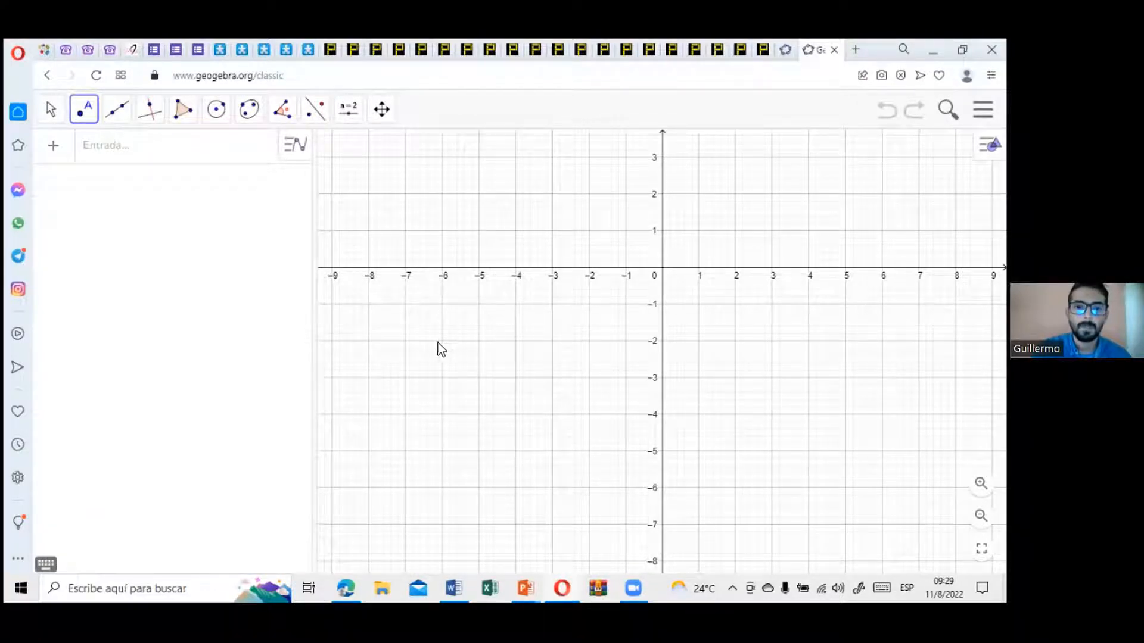
click(404, 342)
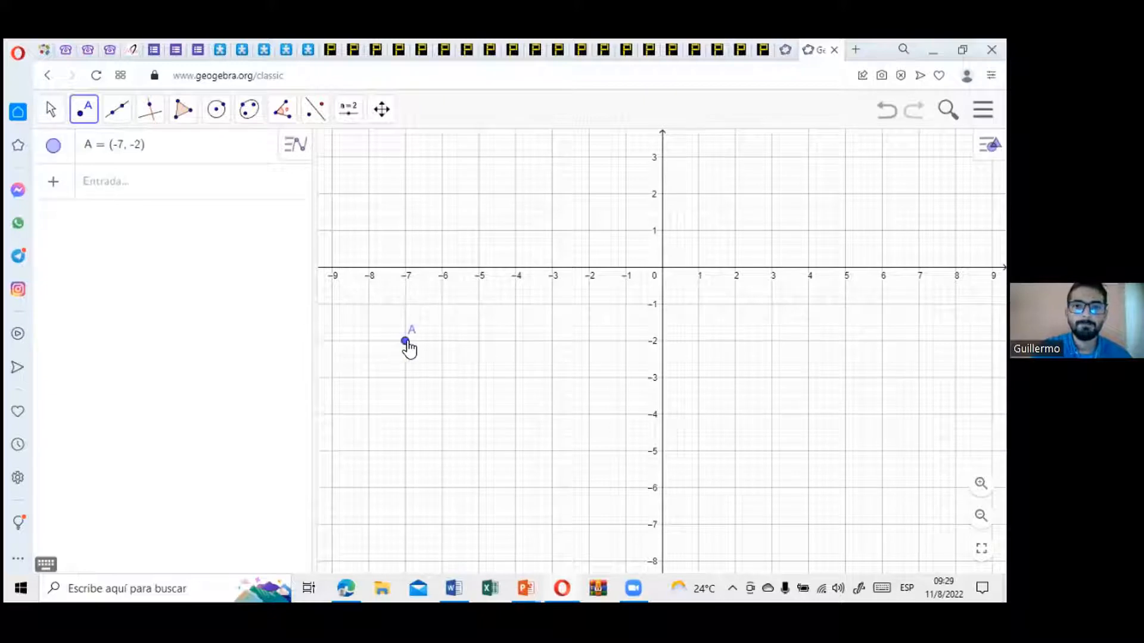
click(515, 342)
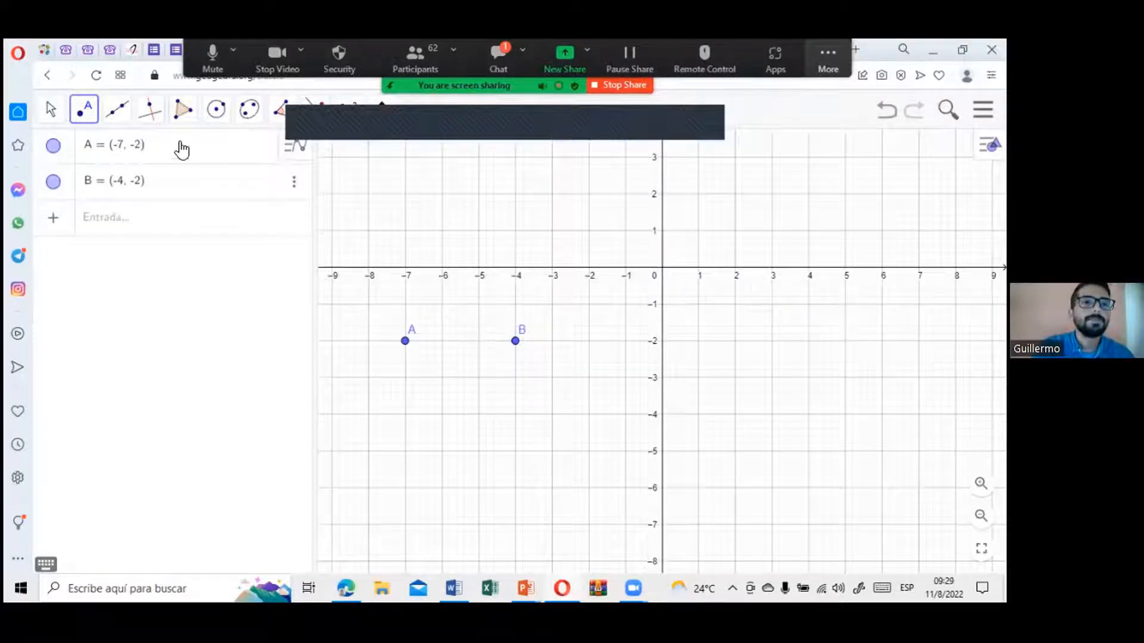
Step: Draw a segment from point A to point B
click(117, 112)
click(157, 184)
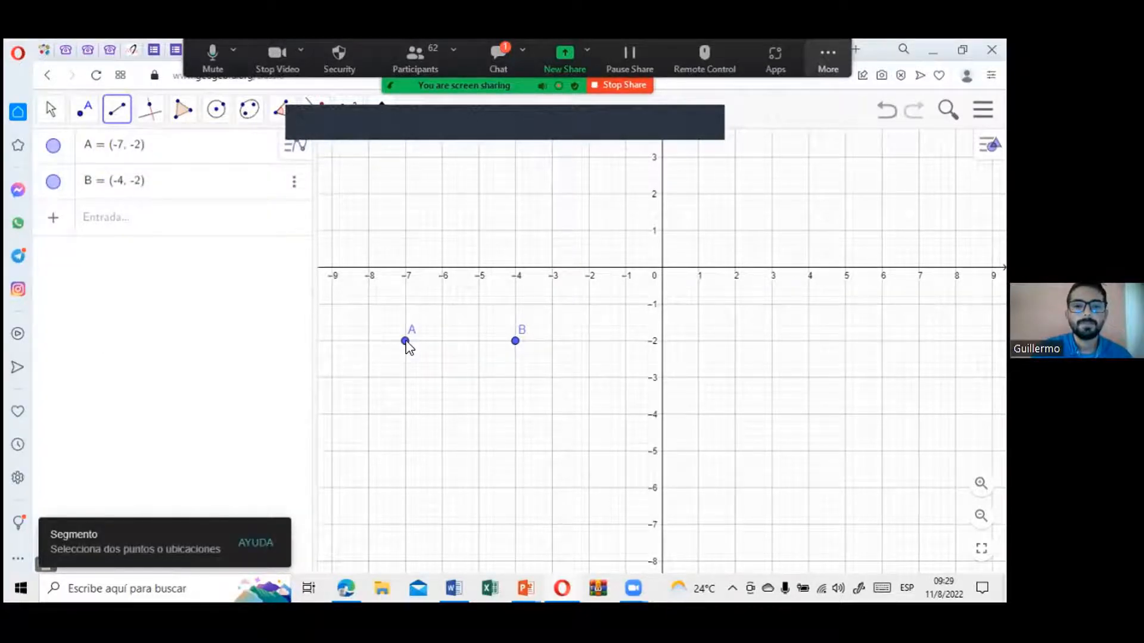
click(407, 342)
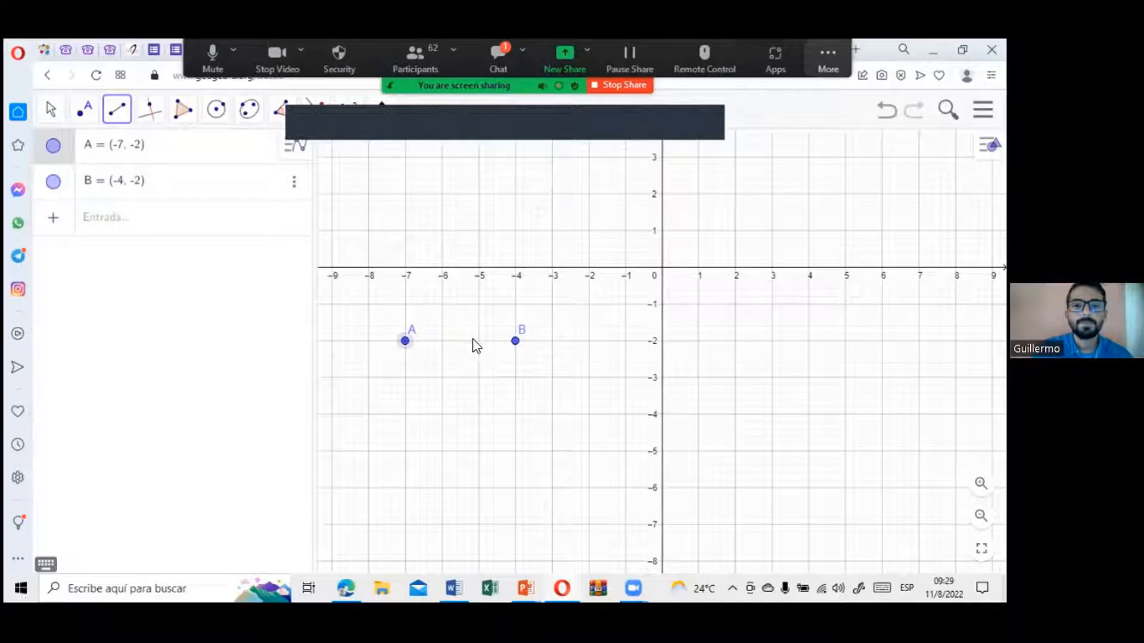
click(516, 341)
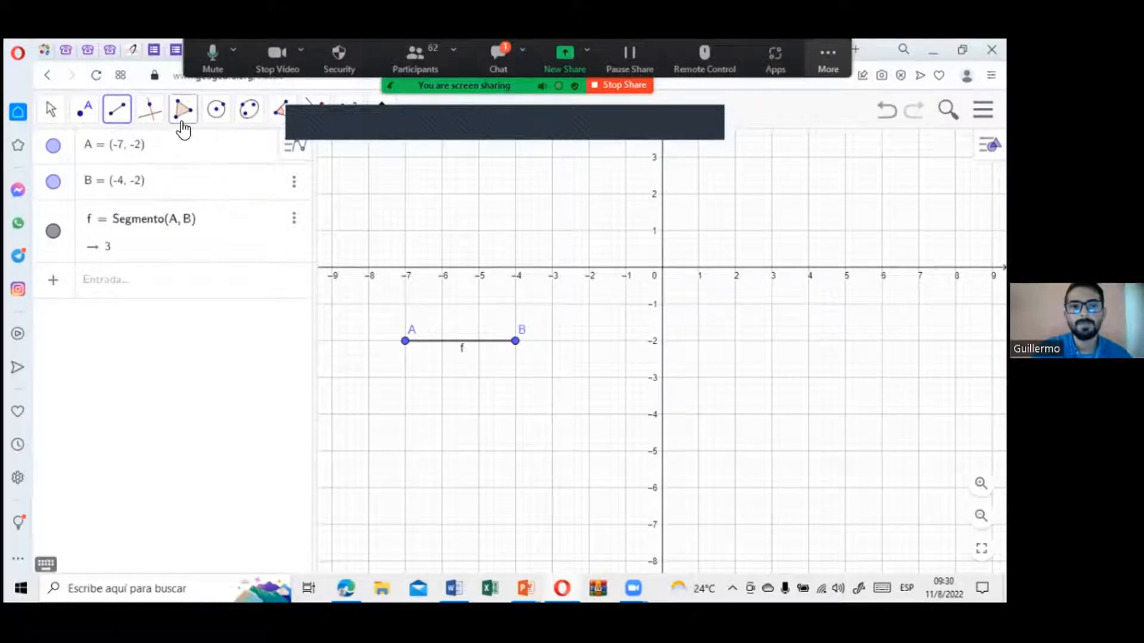
Step: View the new message in the Zoom chat and hide the floating meeting controls again
click(816, 59)
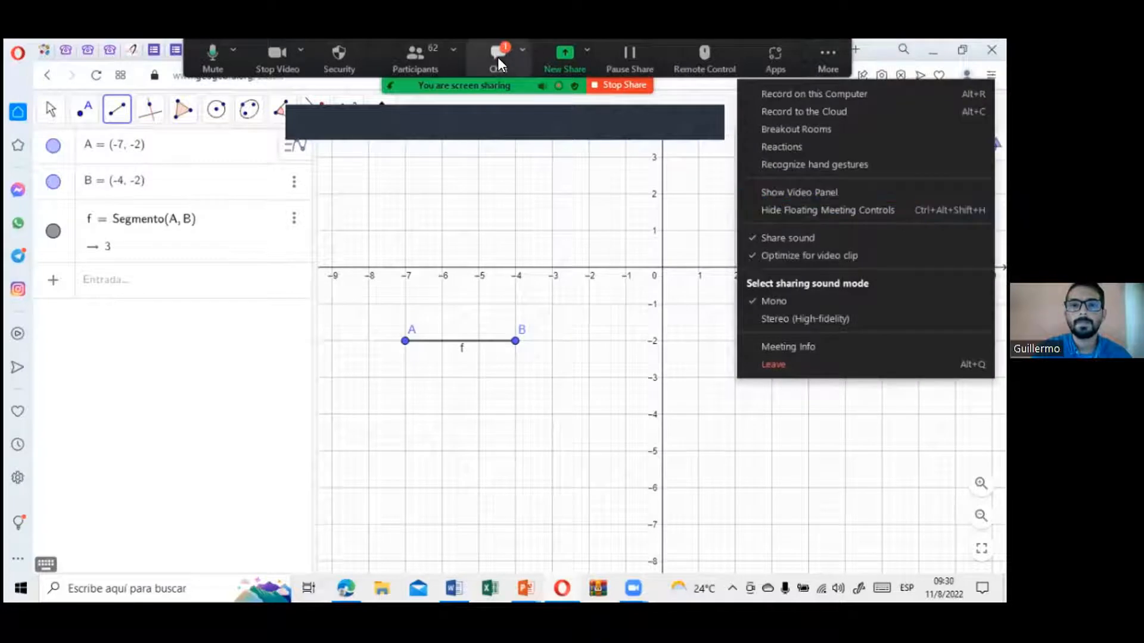
click(498, 57)
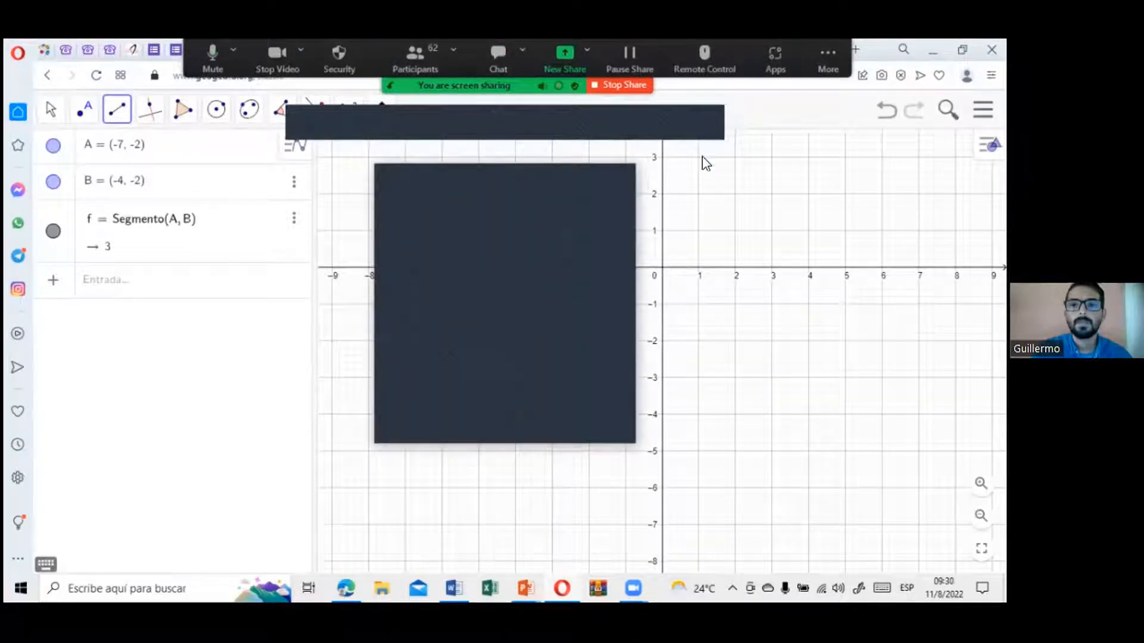
click(815, 66)
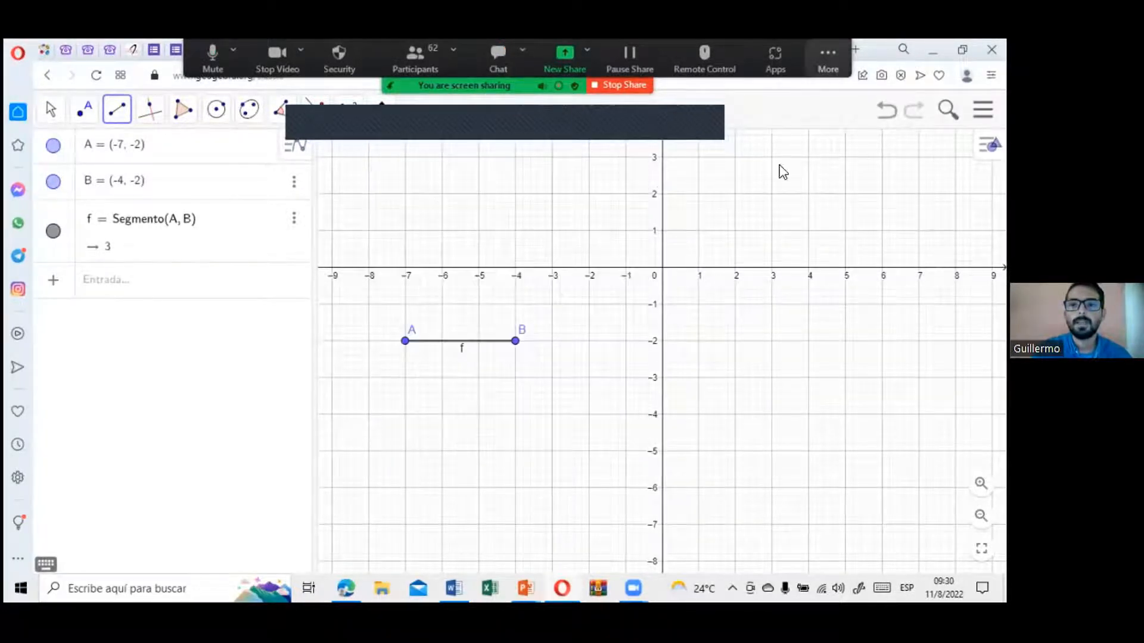
click(795, 210)
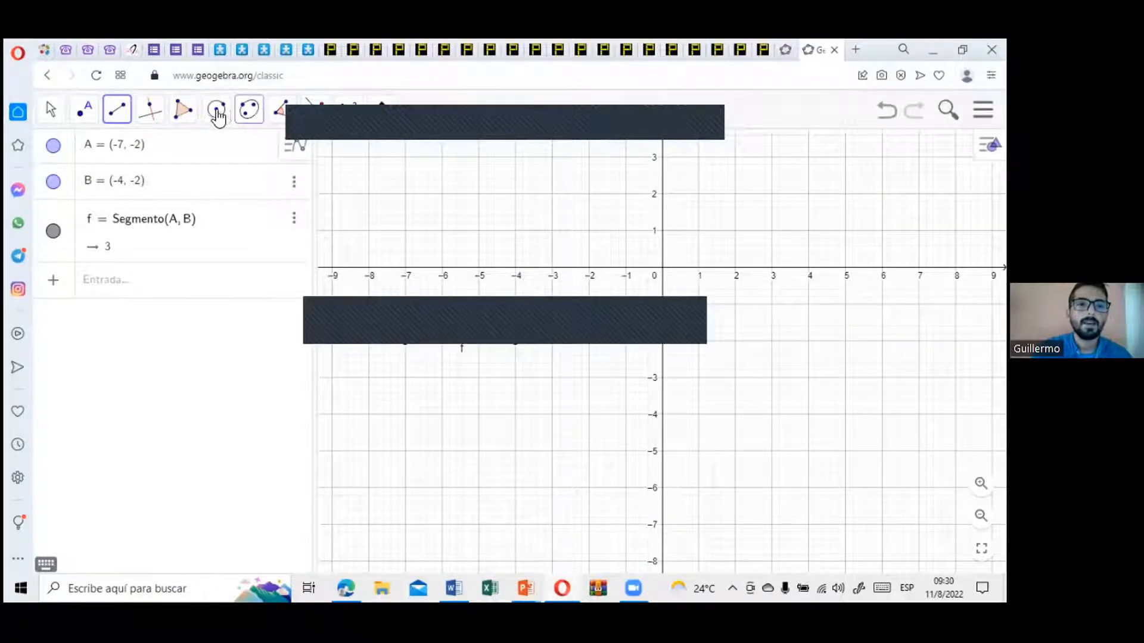
Step: Construct a regular polygon with 4 vertices on points A and B, and clear the floating meeting controls from the screen
click(184, 118)
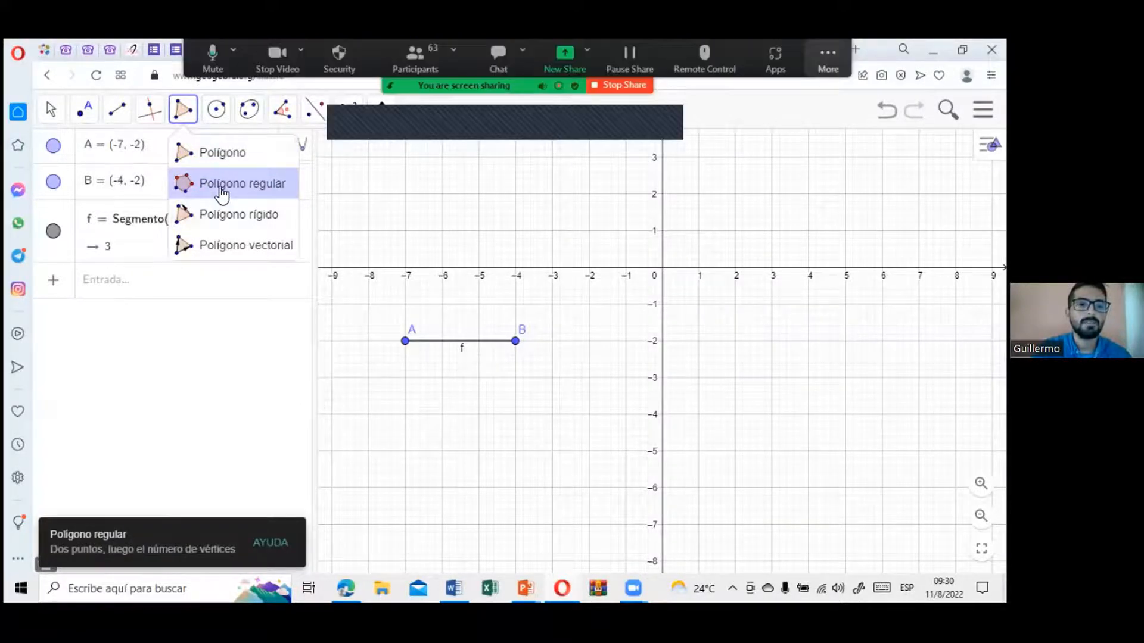
click(221, 195)
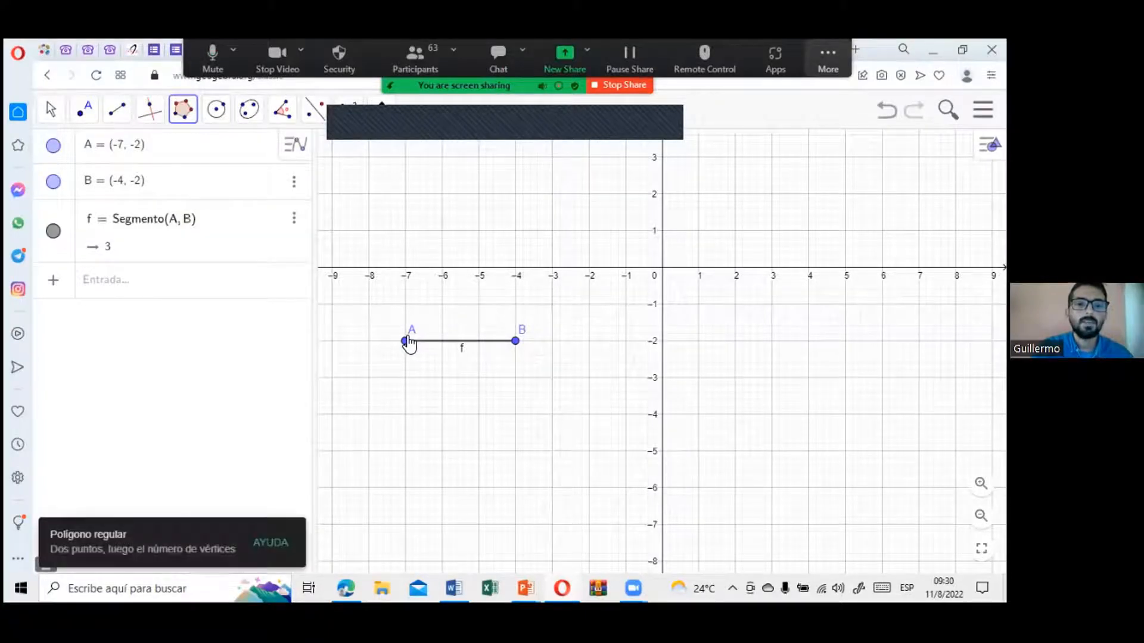
click(406, 341)
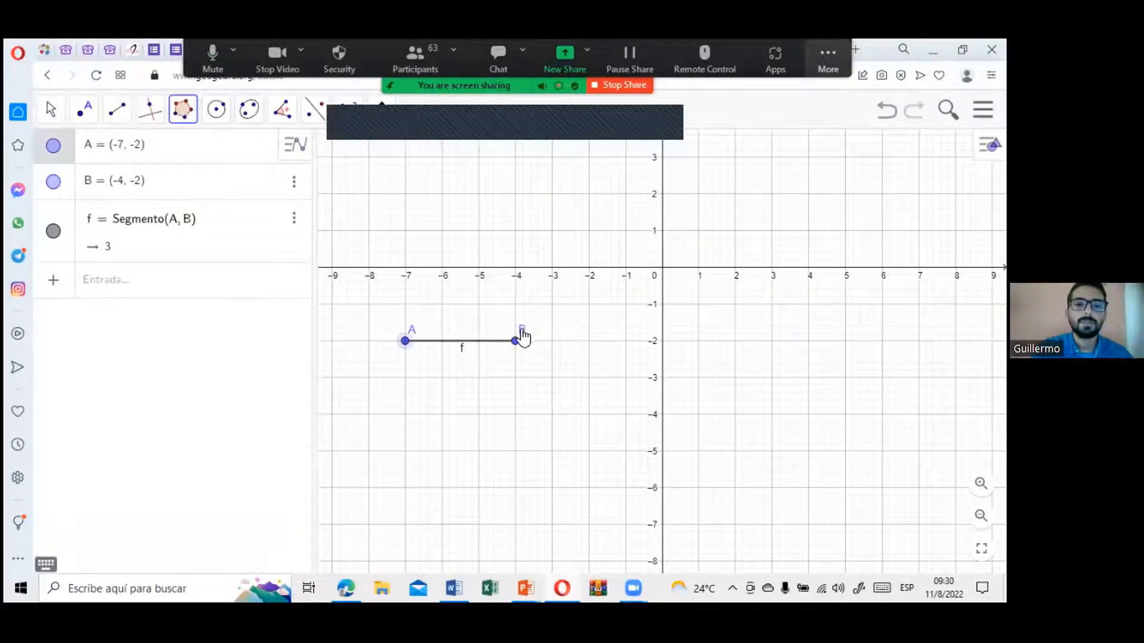
click(515, 343)
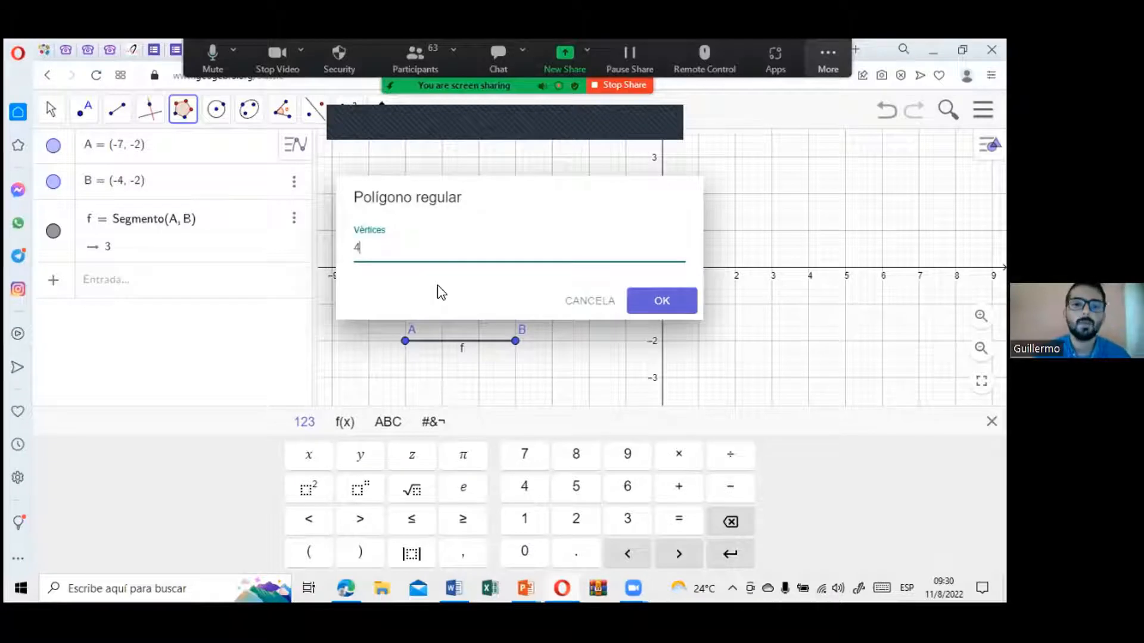
click(661, 301)
click(828, 54)
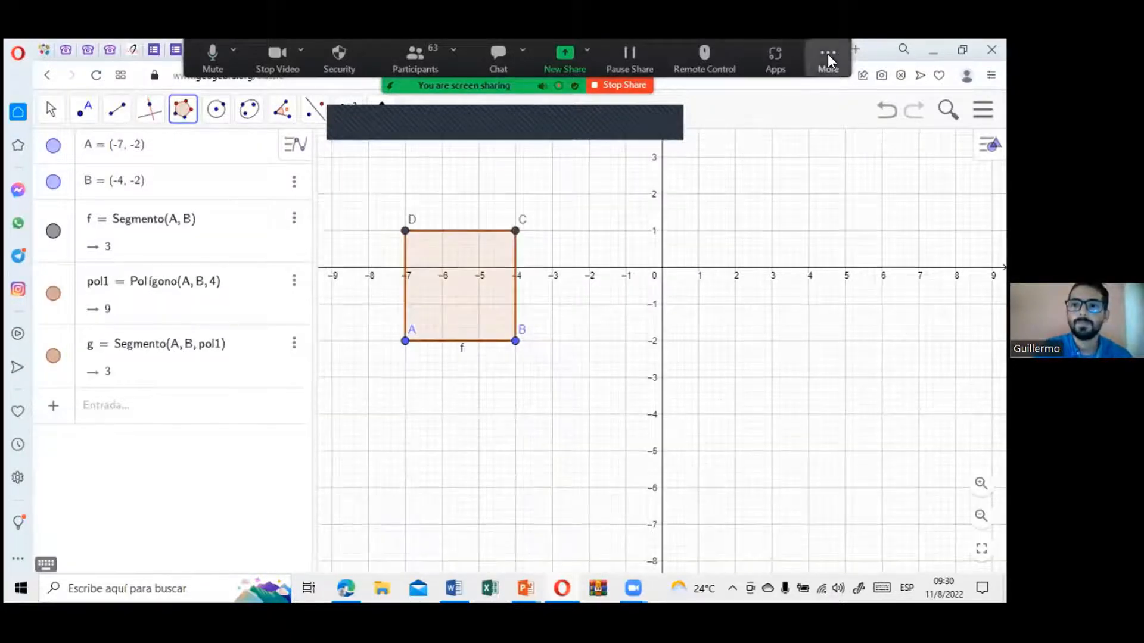
click(812, 214)
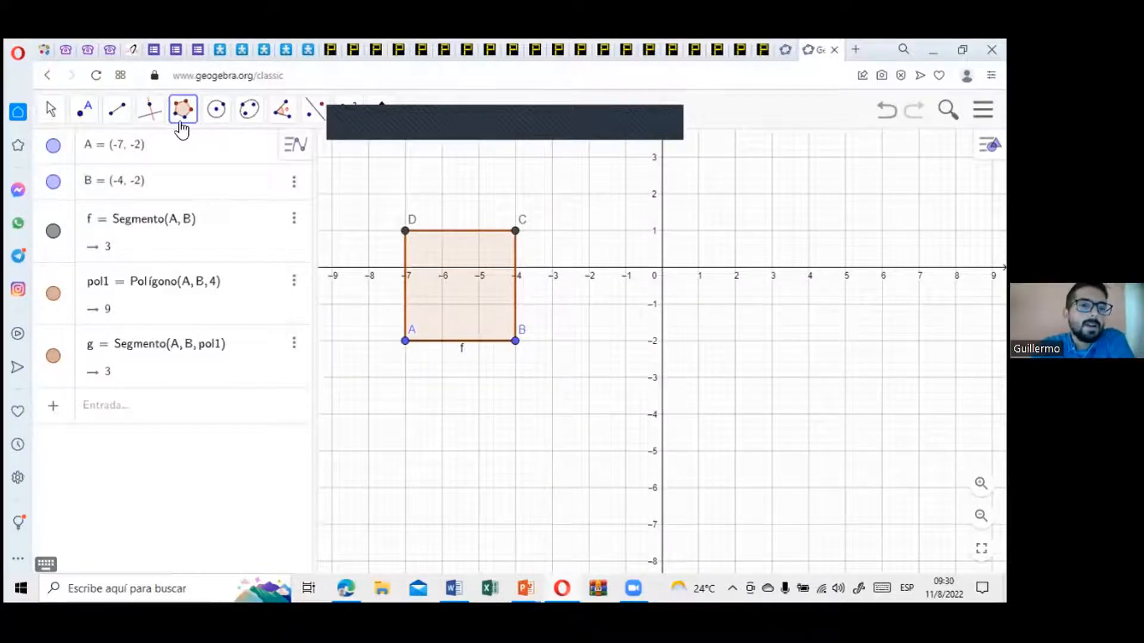
Step: Create the midpoint of the square's base segment AB with the Medio o Centro tool
click(87, 114)
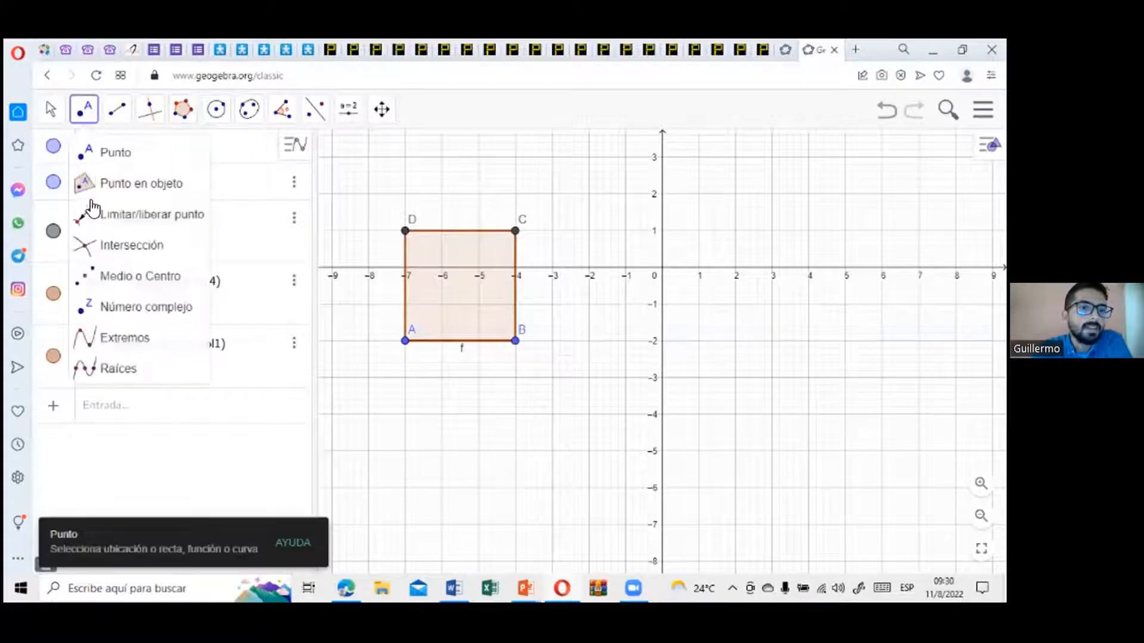
click(122, 278)
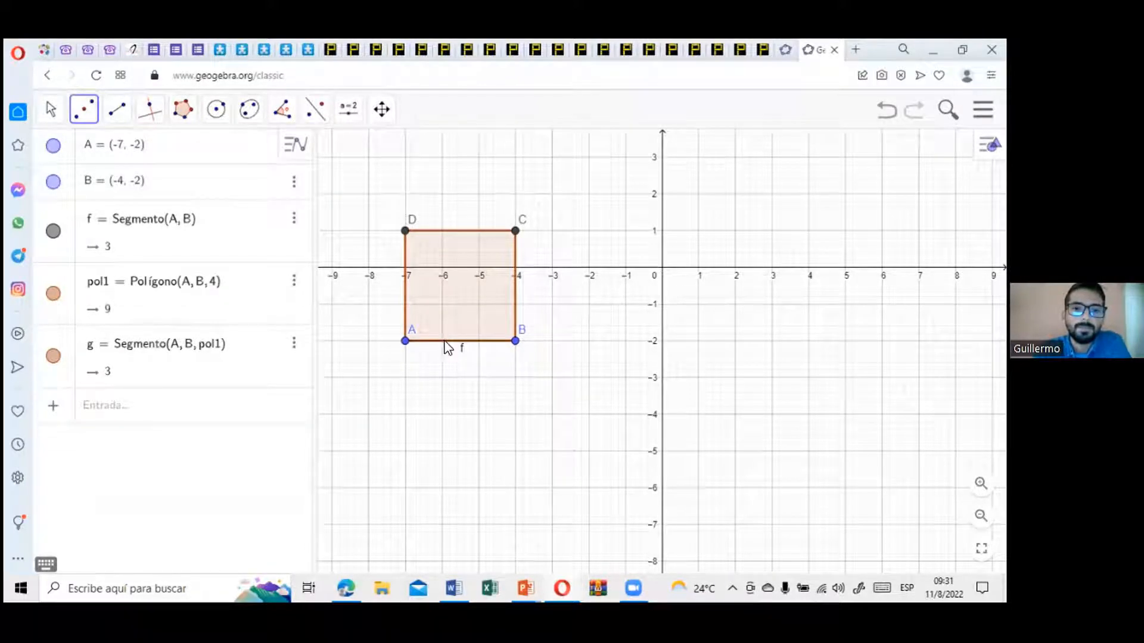
click(445, 342)
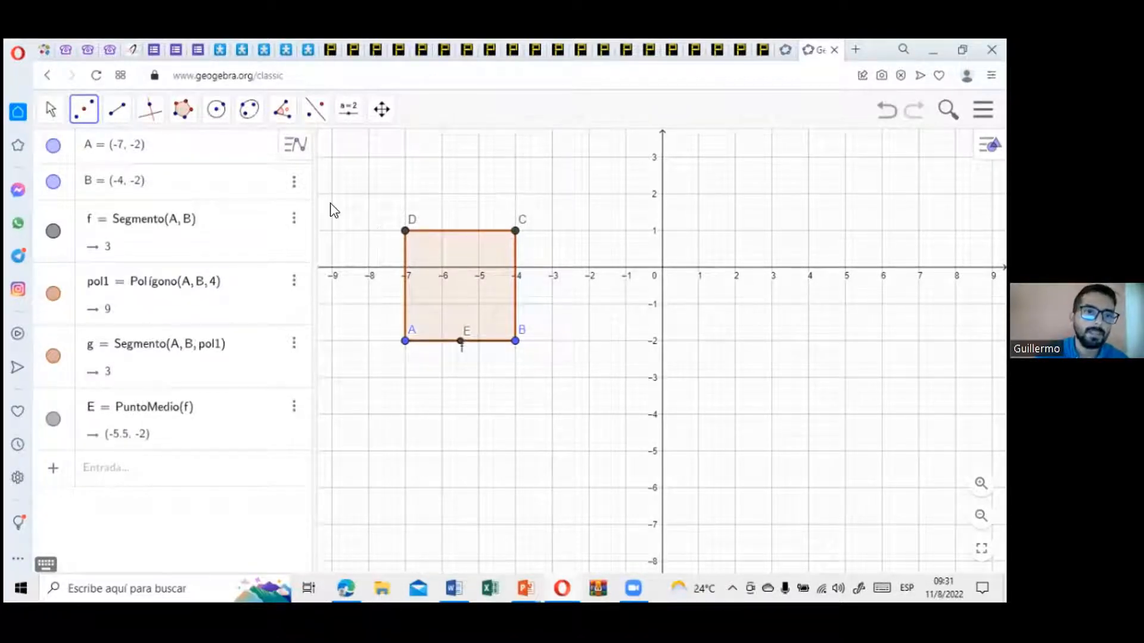
Step: Draw a segment from midpoint E of the base to the square's upper vertex C
click(110, 115)
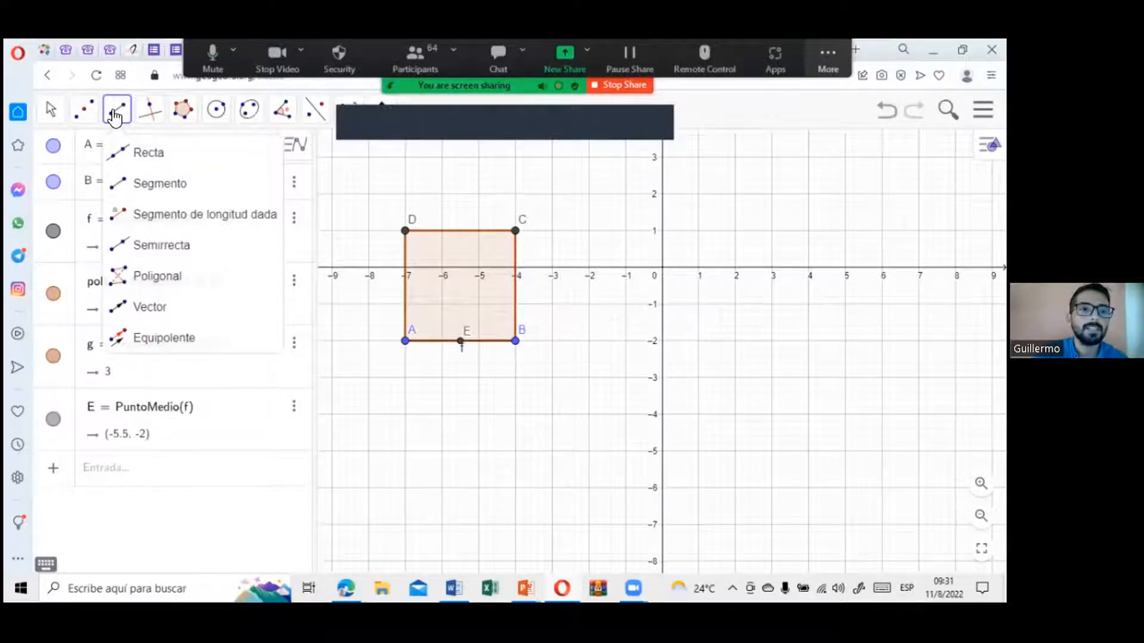
click(140, 190)
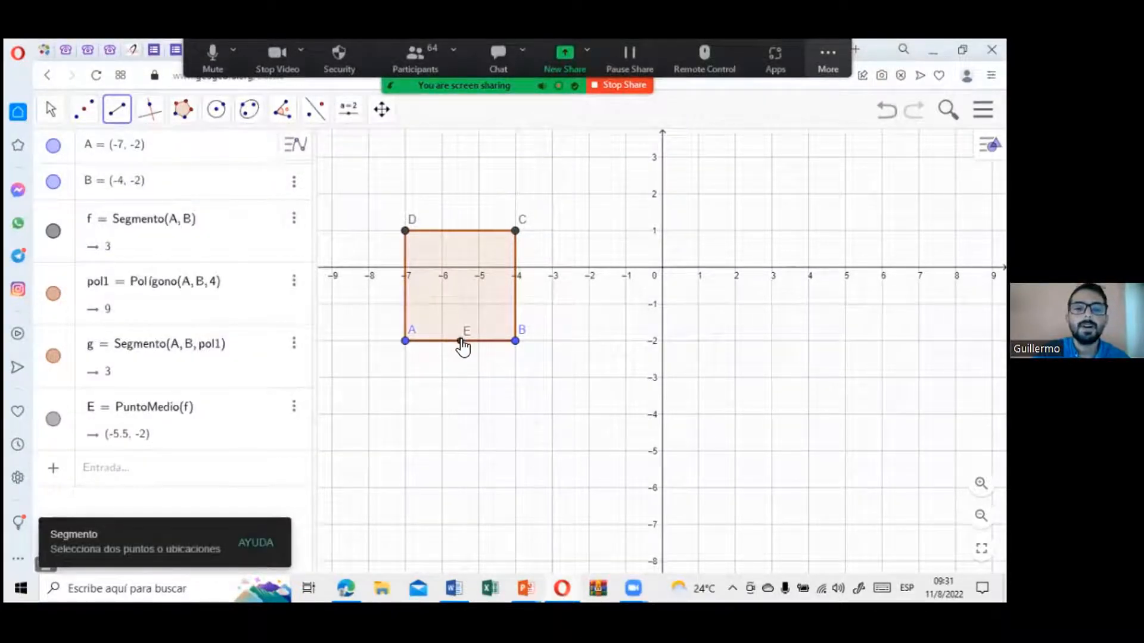
click(461, 342)
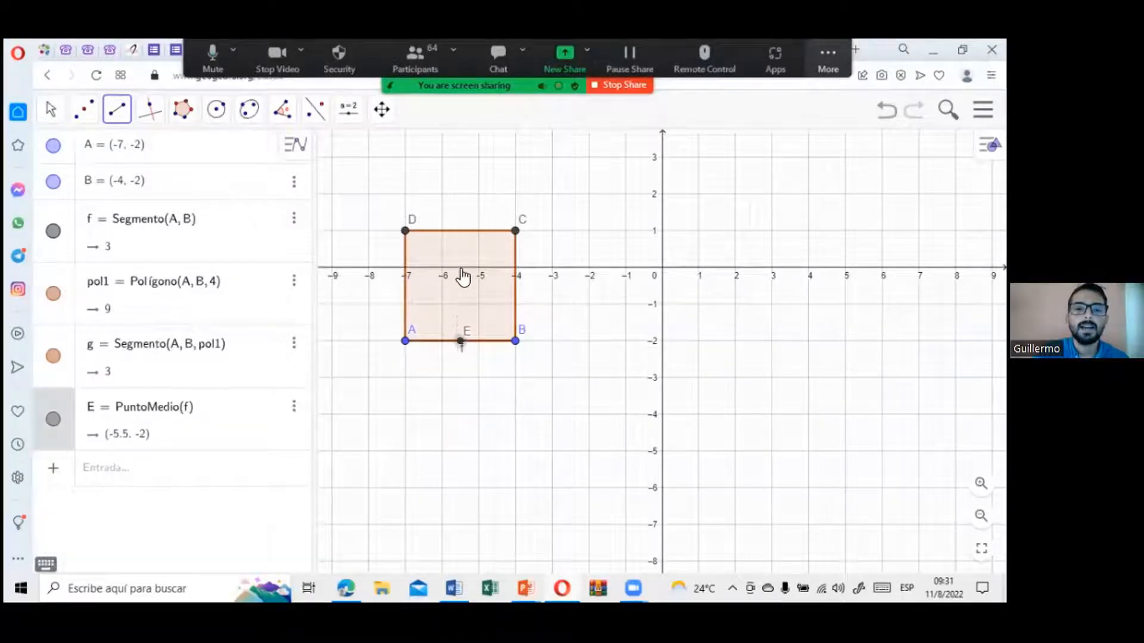
click(515, 232)
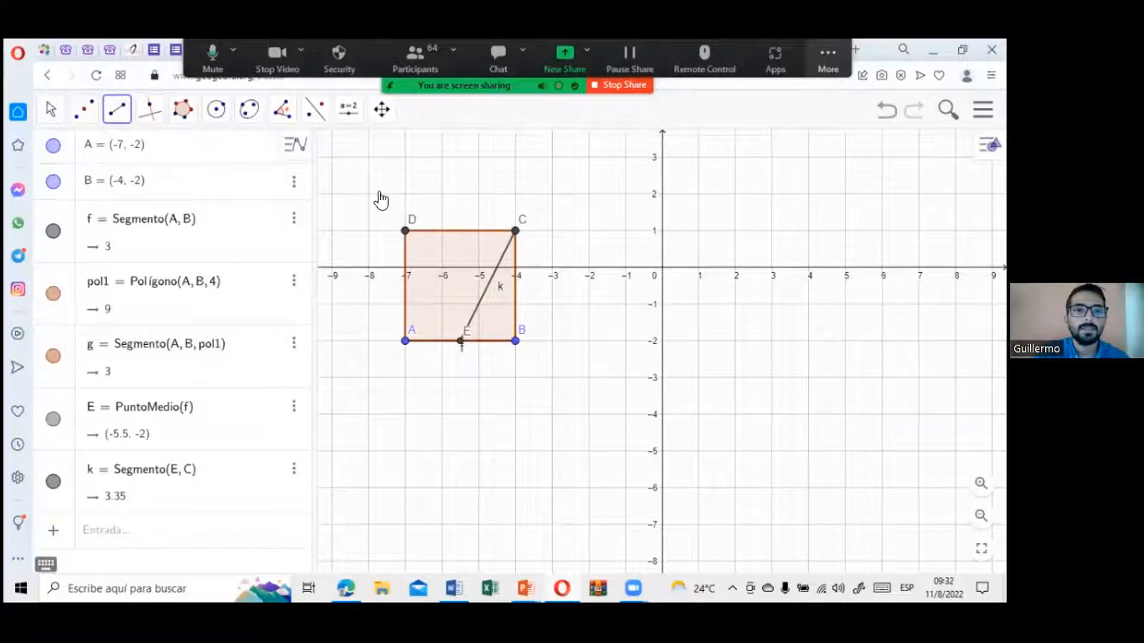
Step: Draw a circle centred at midpoint E and passing through vertex C, using Circunferencia (centro, punto)
click(225, 118)
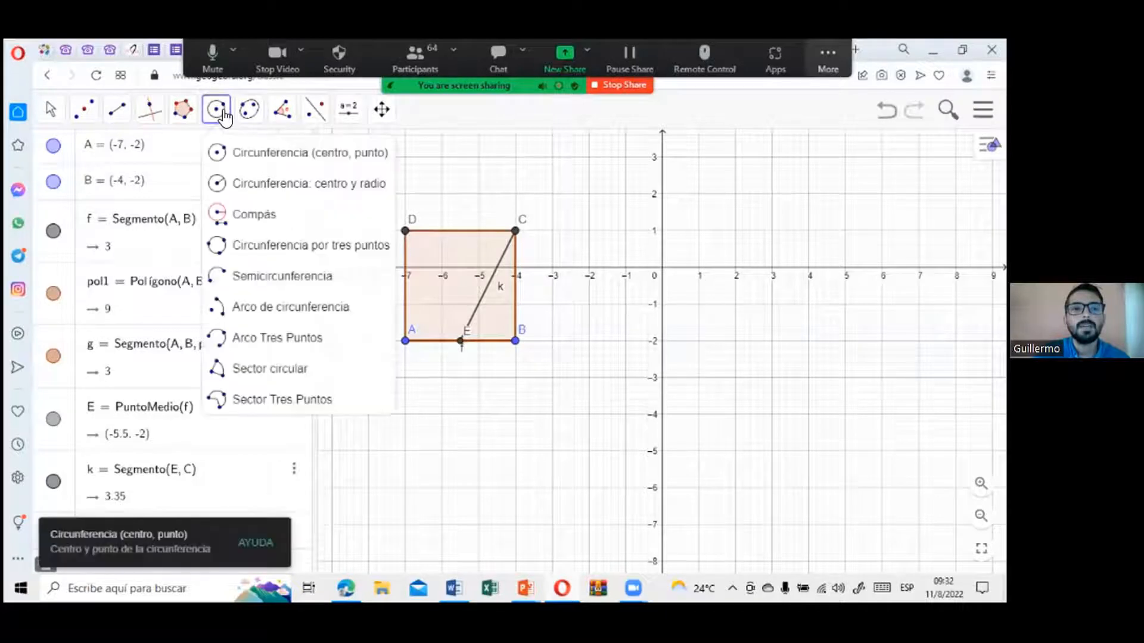
click(234, 158)
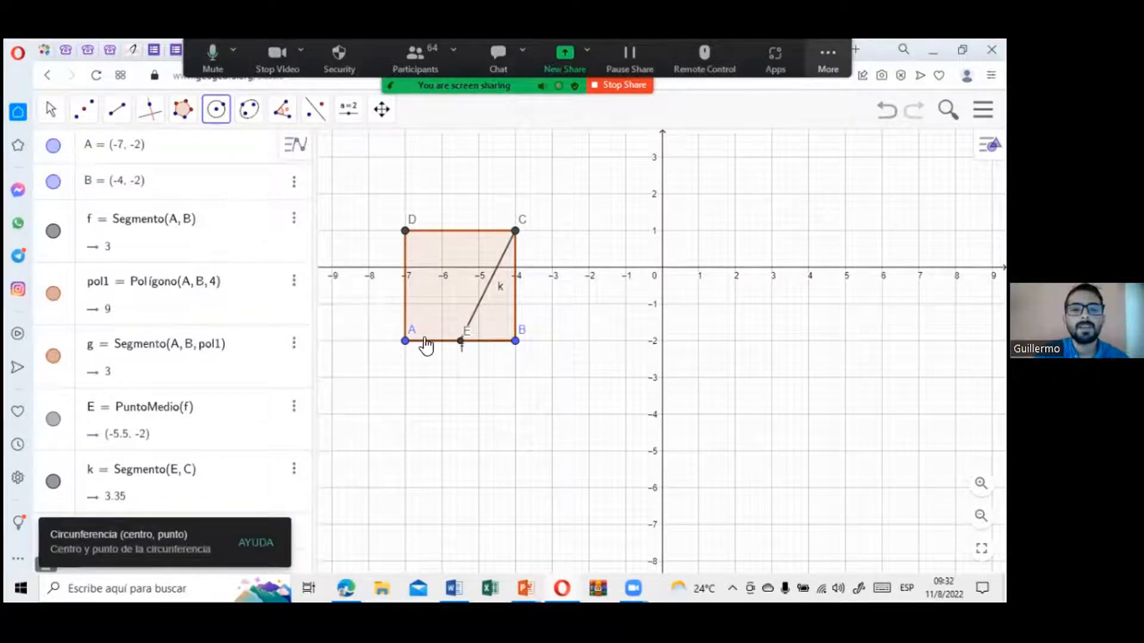
click(456, 350)
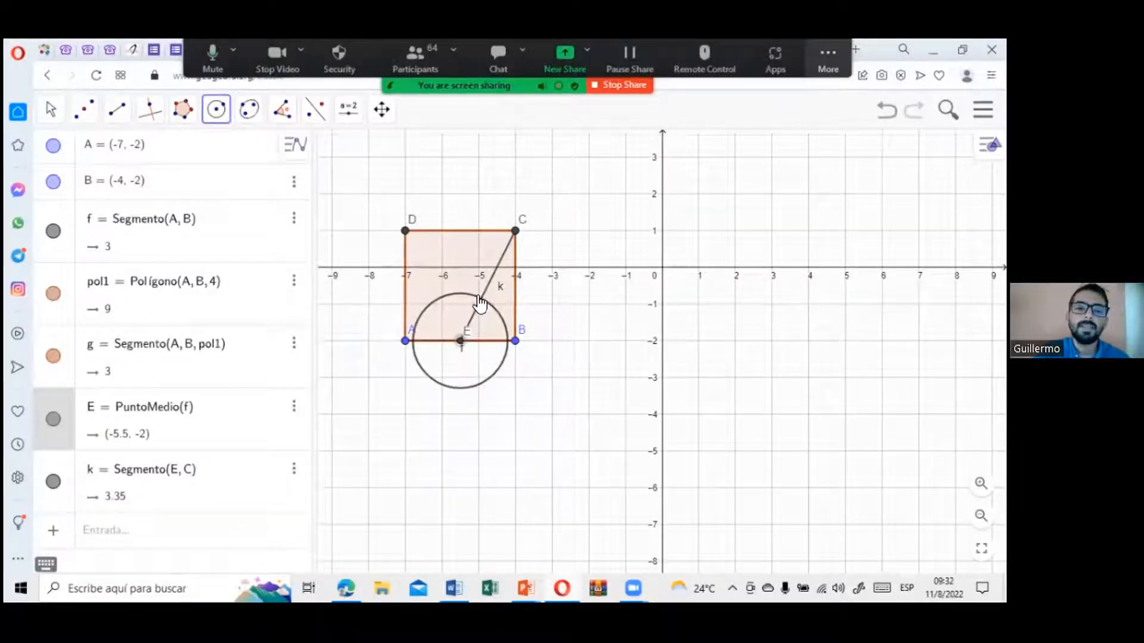
click(516, 232)
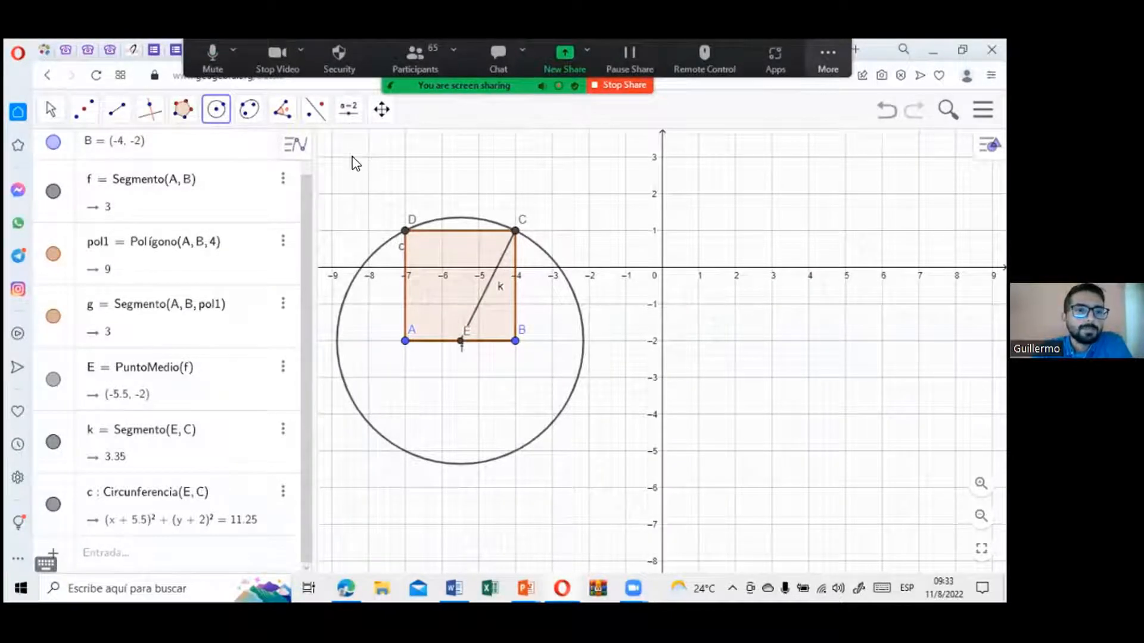
Step: Draw a line through the square's base vertices A and B with the Recta tool
click(125, 116)
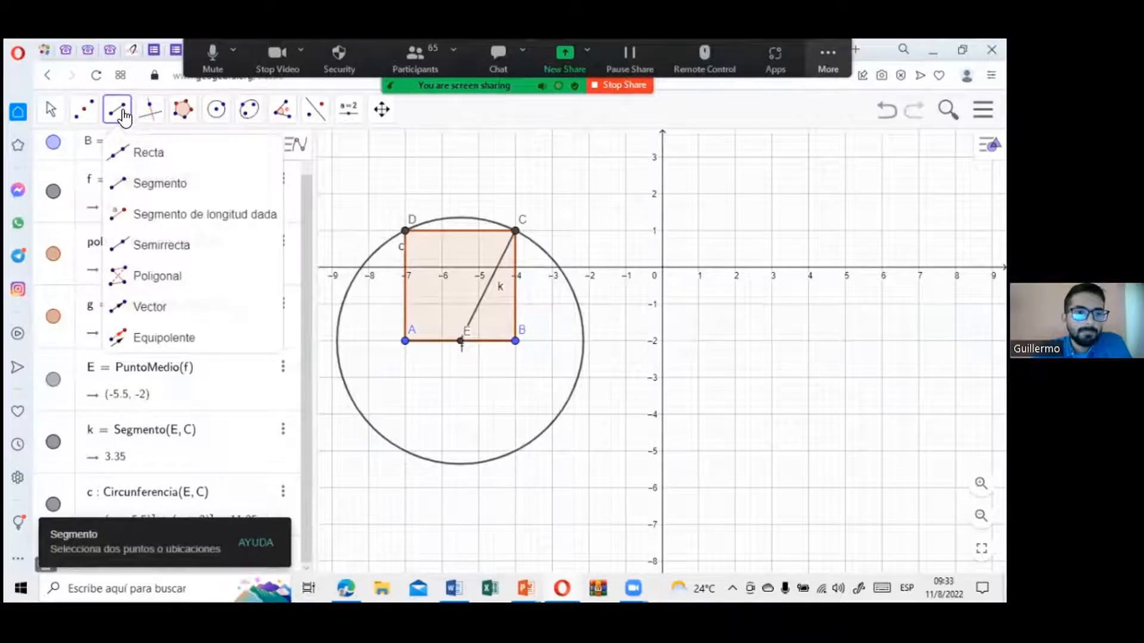
click(132, 156)
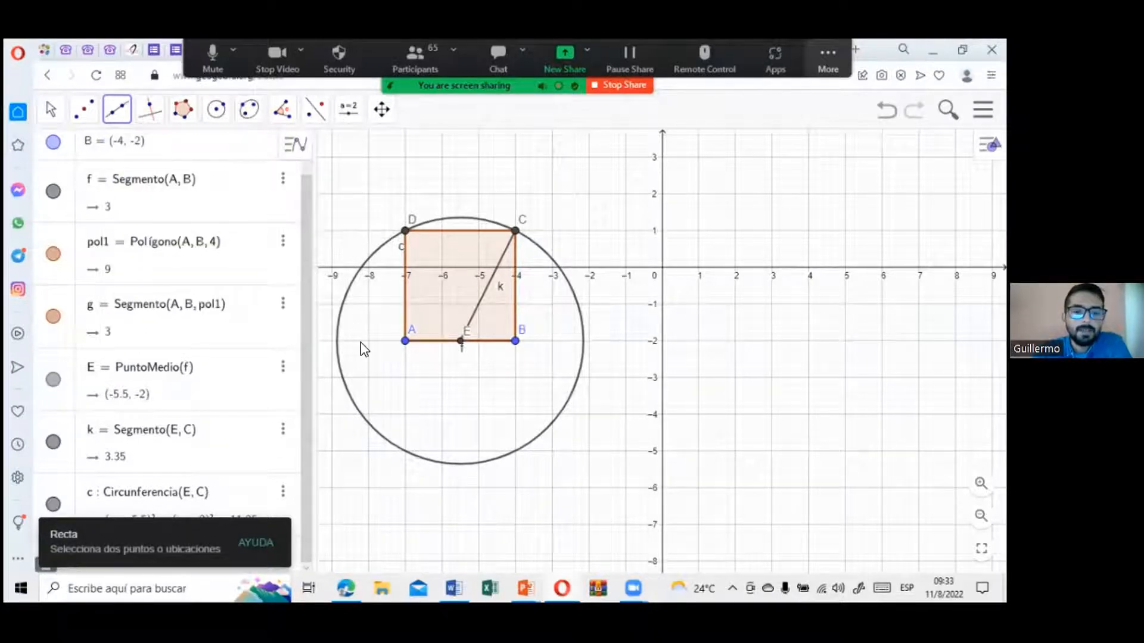
click(405, 341)
click(515, 342)
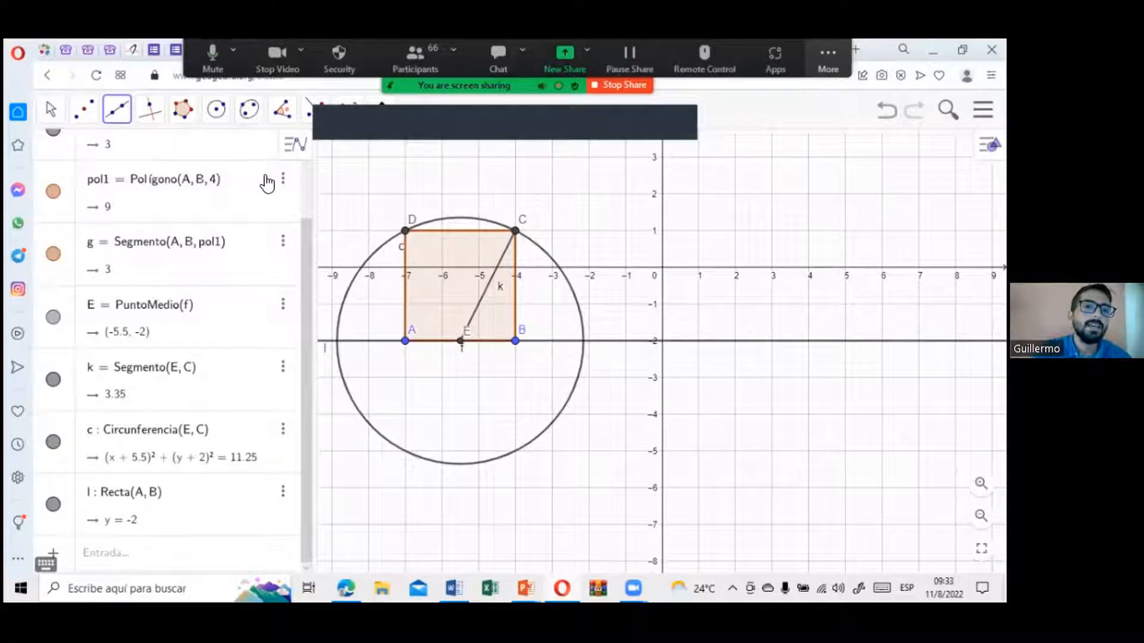
Step: Create the intersection points of the circle and the line through A and B using the Intersección tool
click(87, 113)
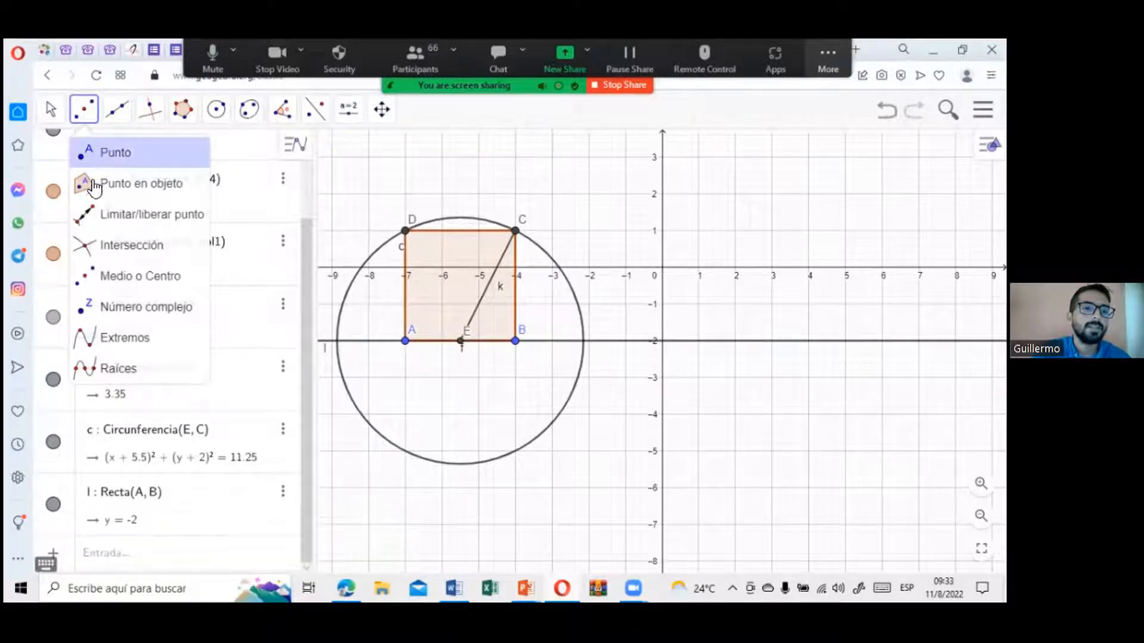
click(108, 255)
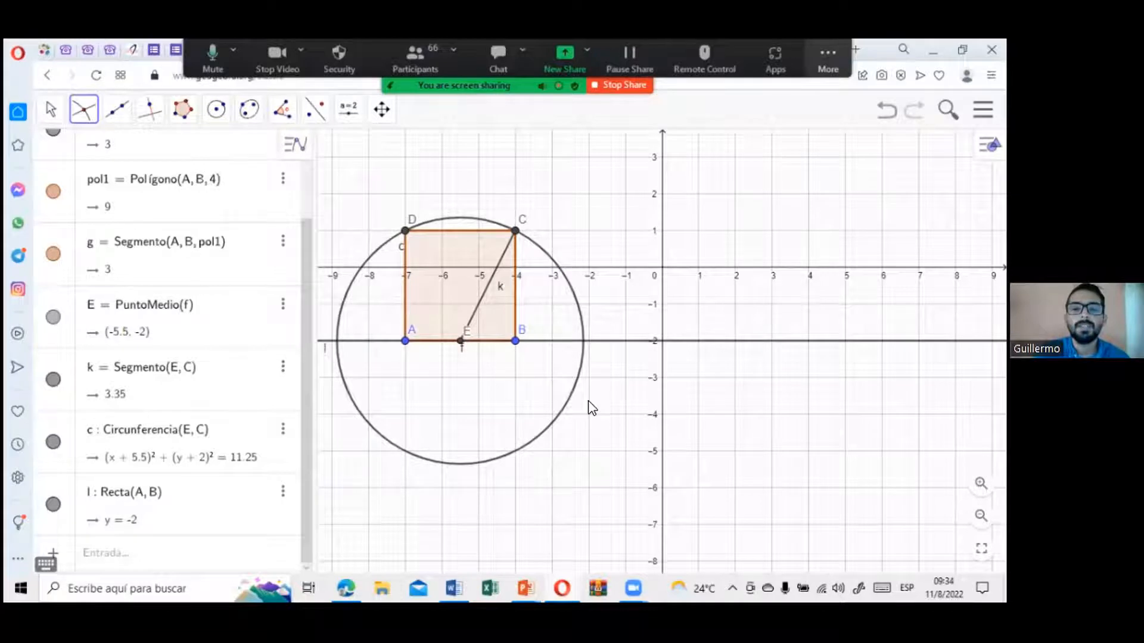
click(604, 343)
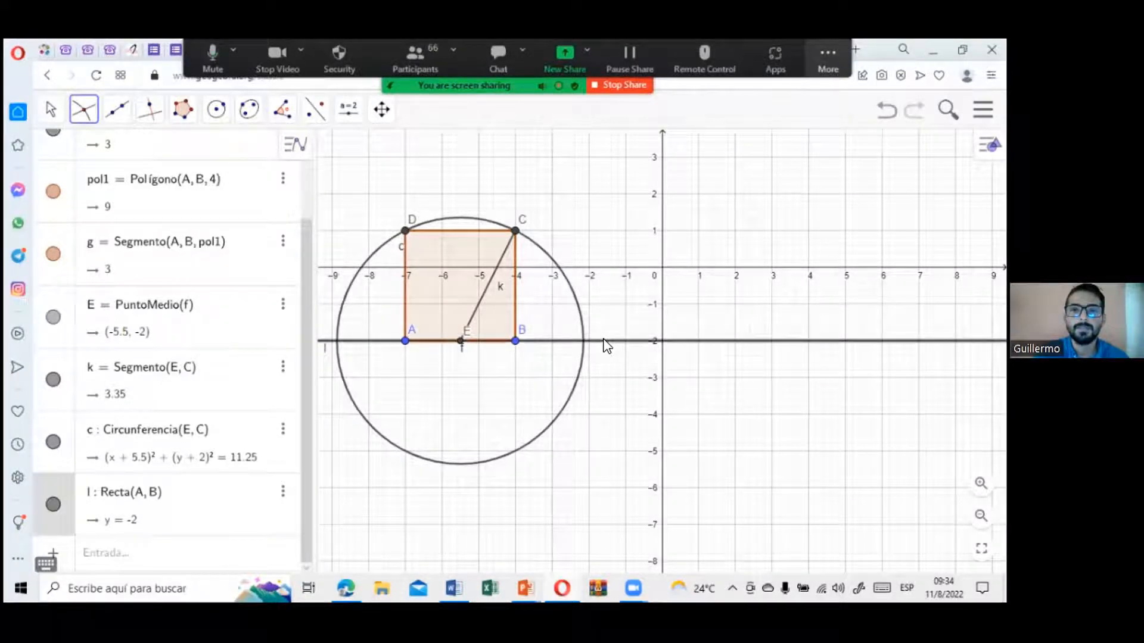
click(580, 318)
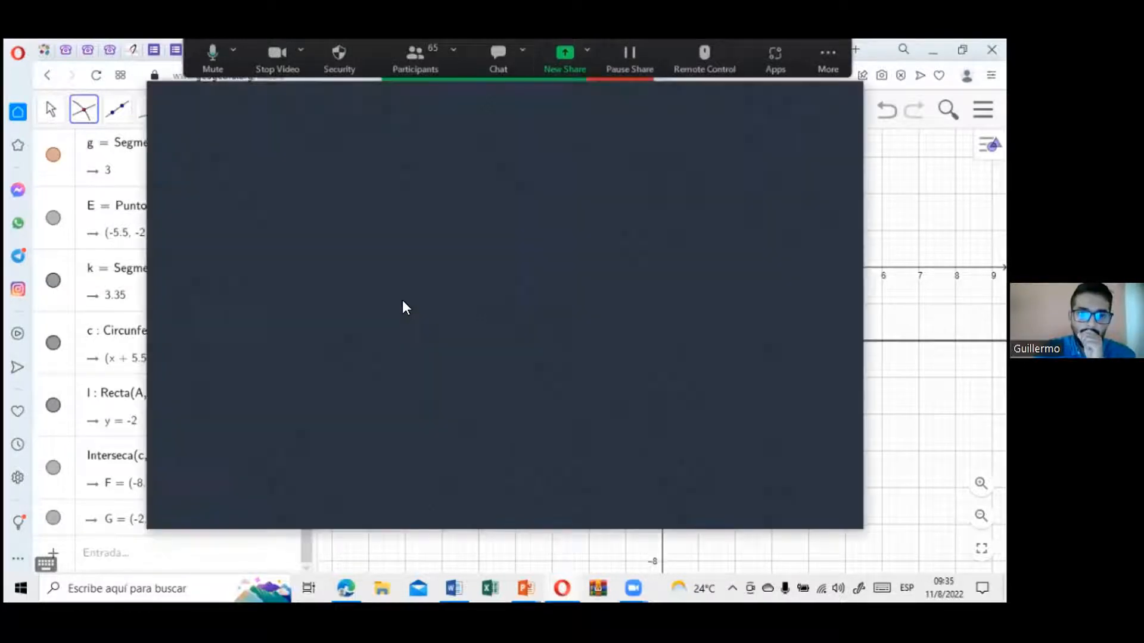
click(808, 511)
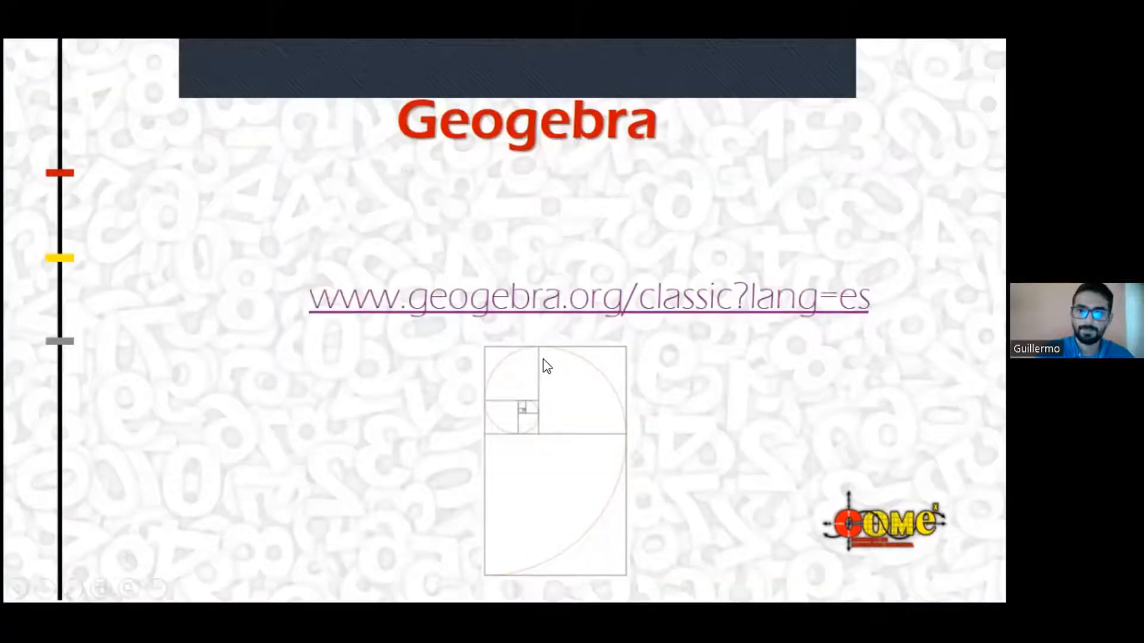
click(544, 360)
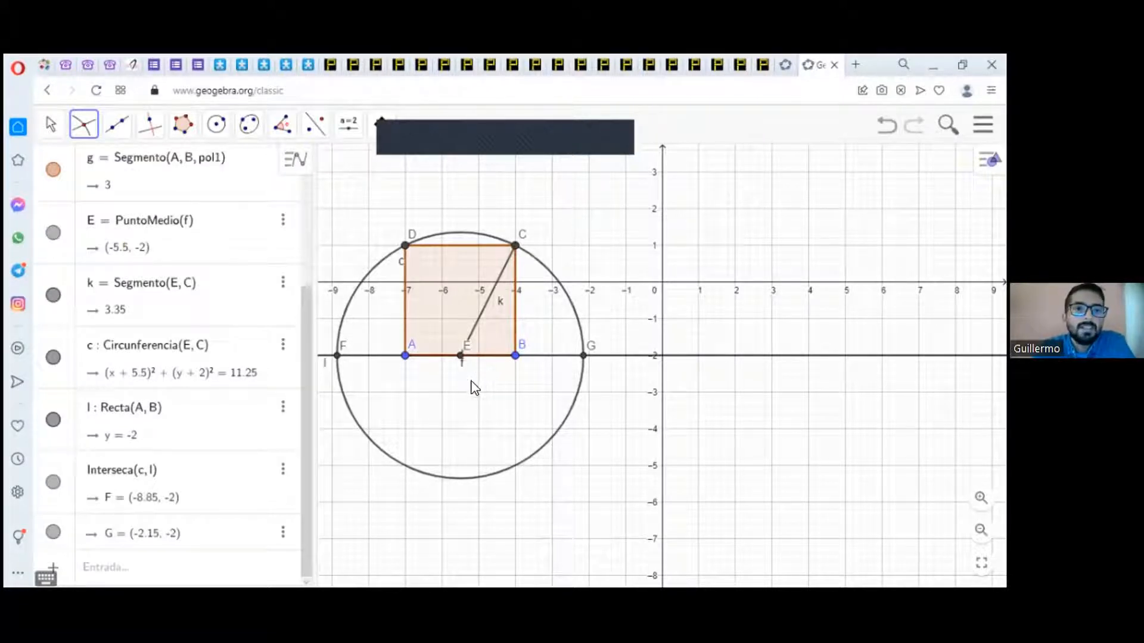
Step: Measure the distance from A to B with Distancia o Longitud and move its label below the square's base
click(284, 132)
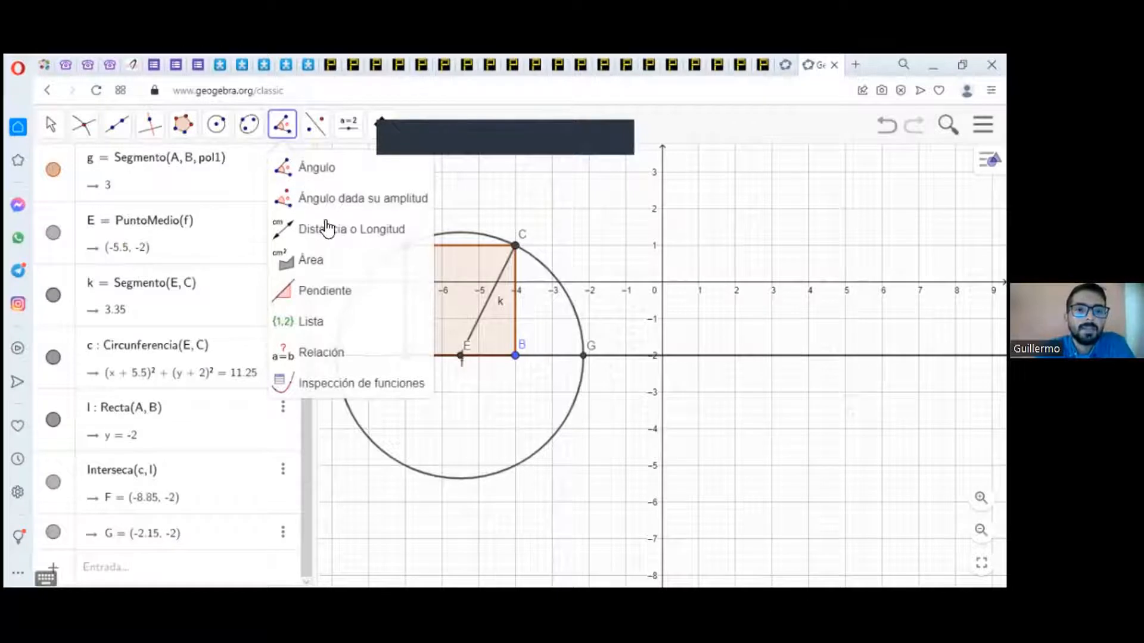
click(333, 239)
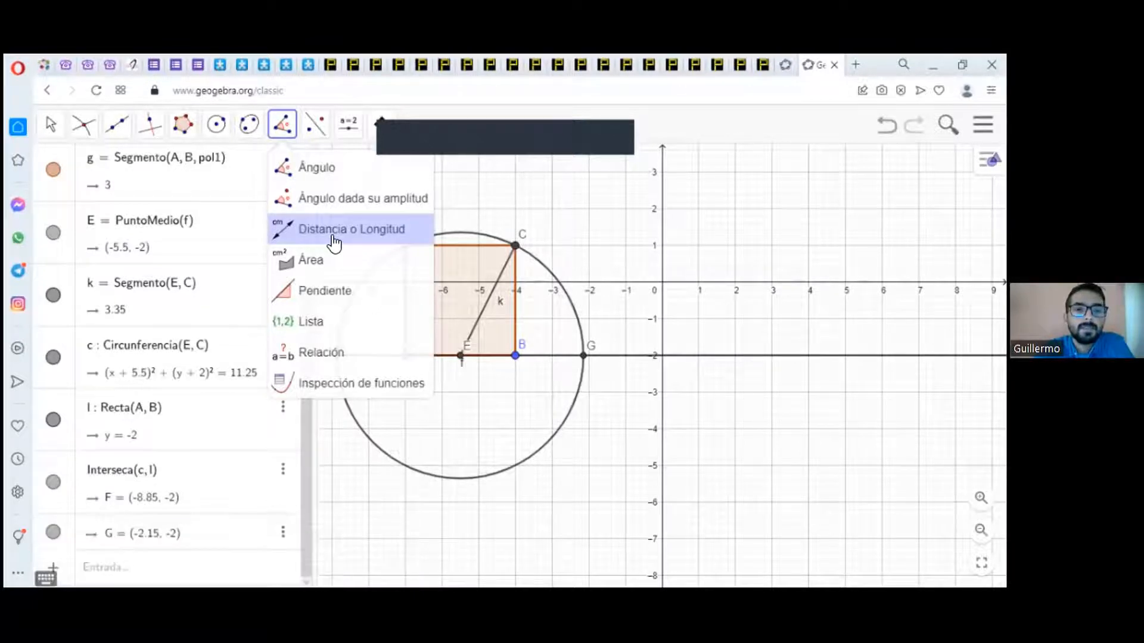
click(333, 243)
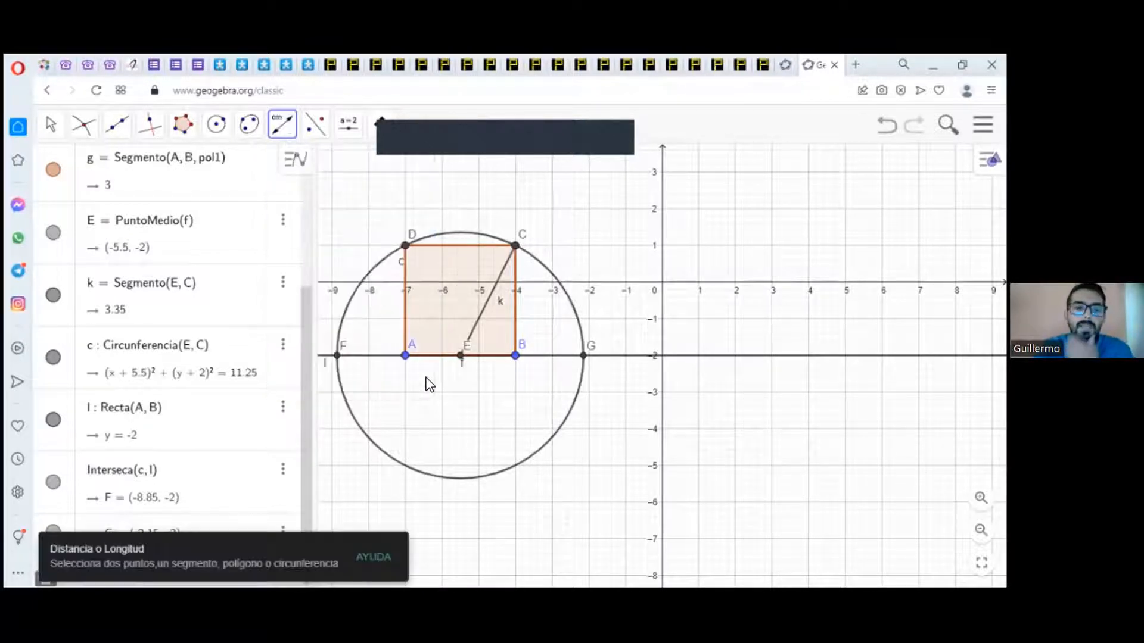
click(405, 357)
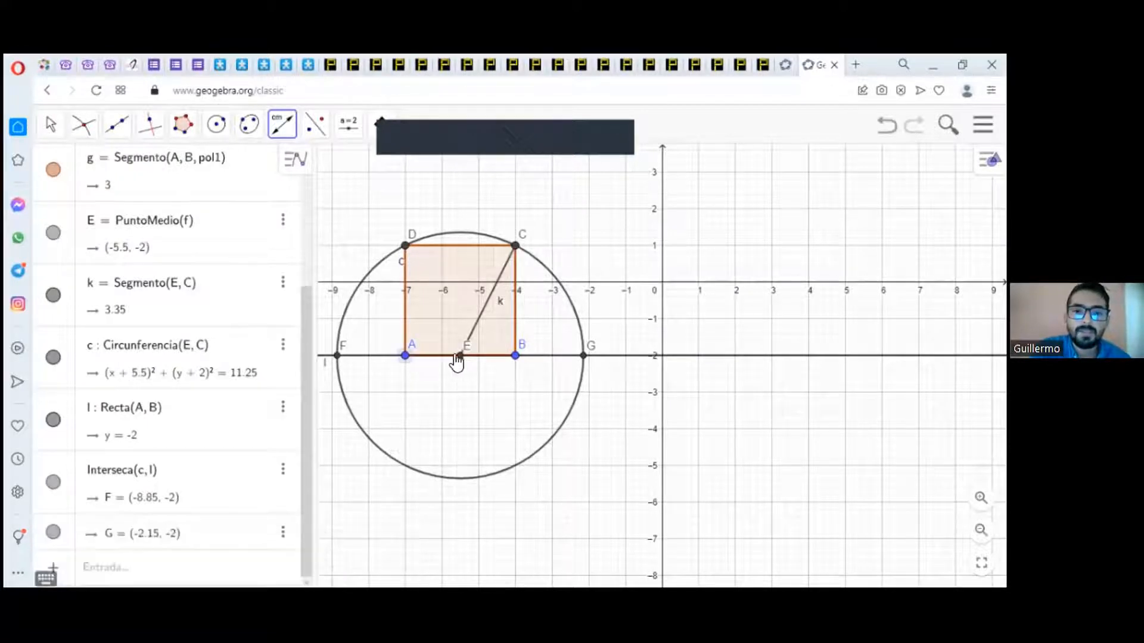
click(514, 357)
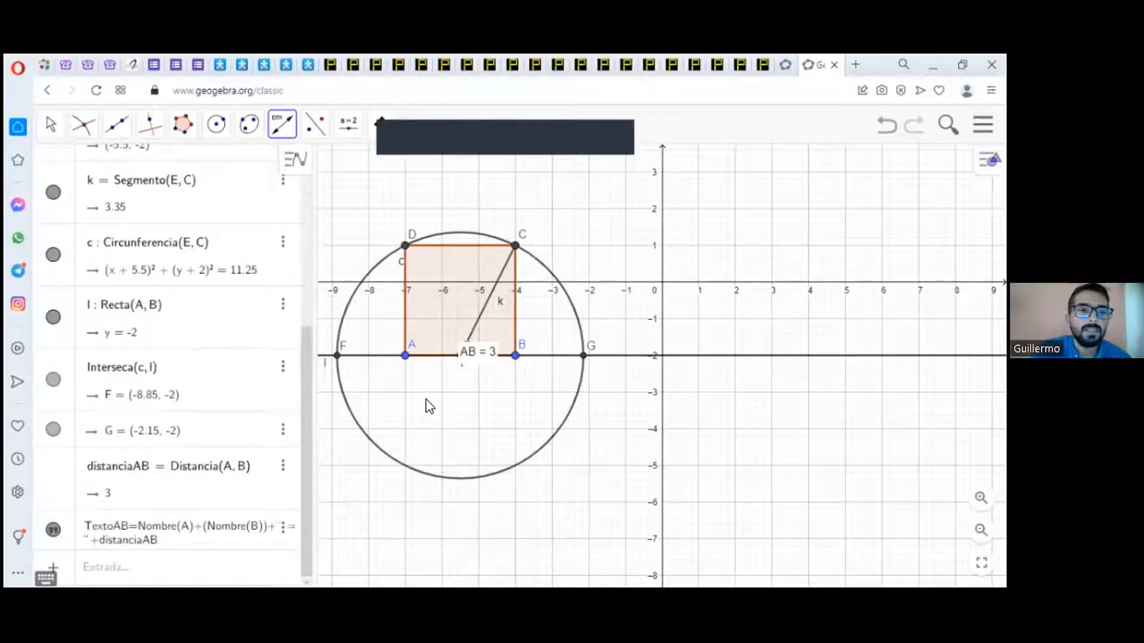
click(61, 128)
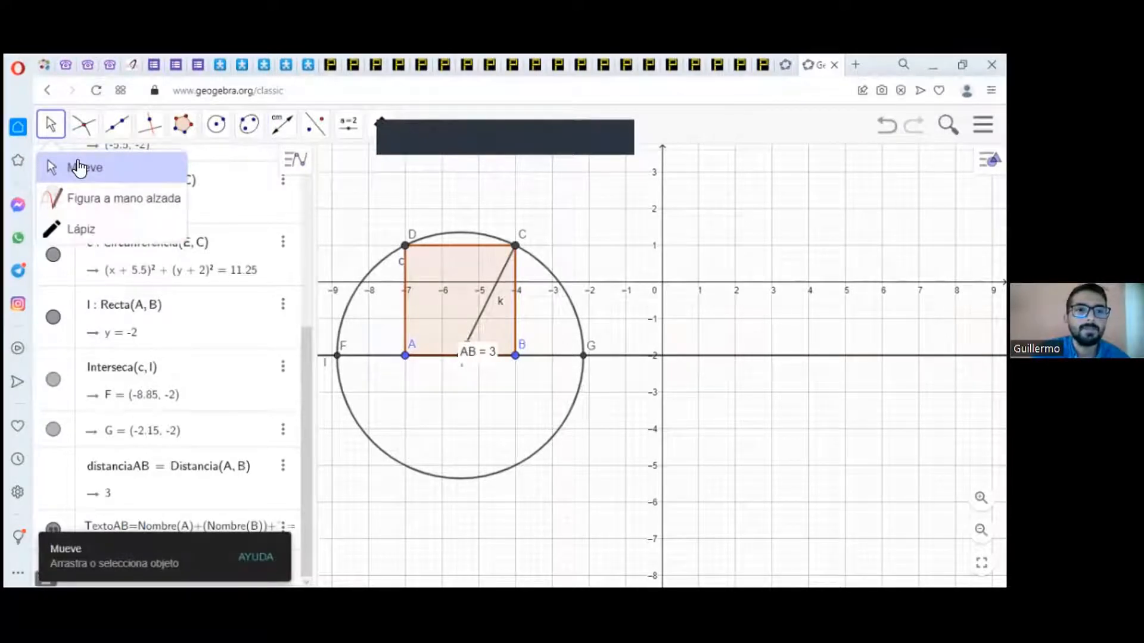
drag(500, 352, 433, 393)
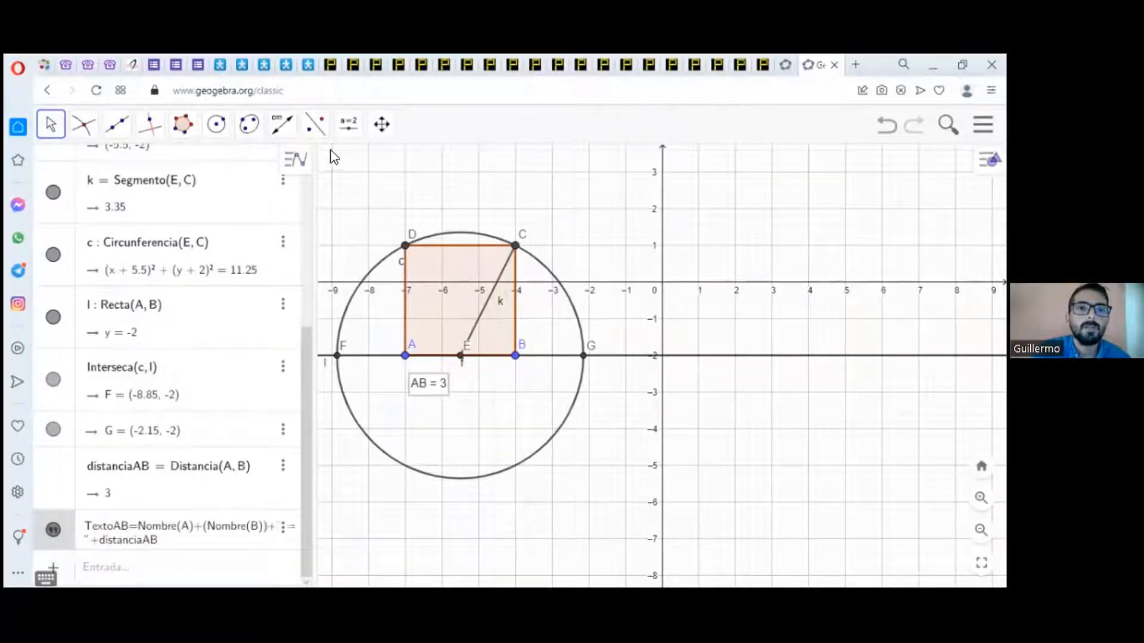
Step: Measure the distance from A to intersection point G and move its label below the line, inside the circle
click(283, 127)
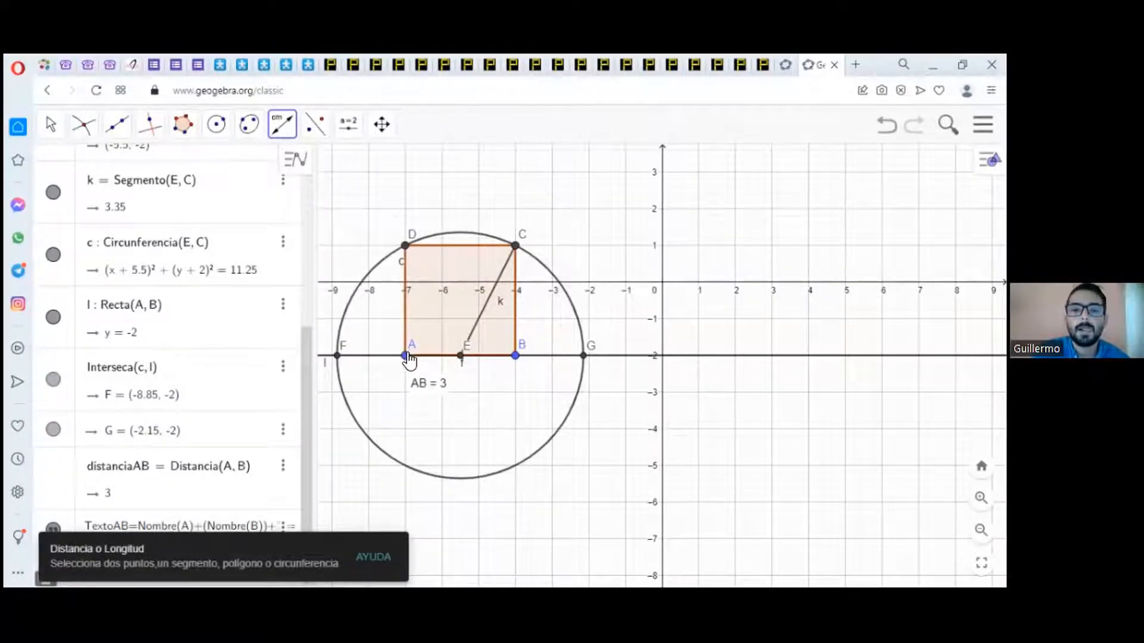
click(405, 355)
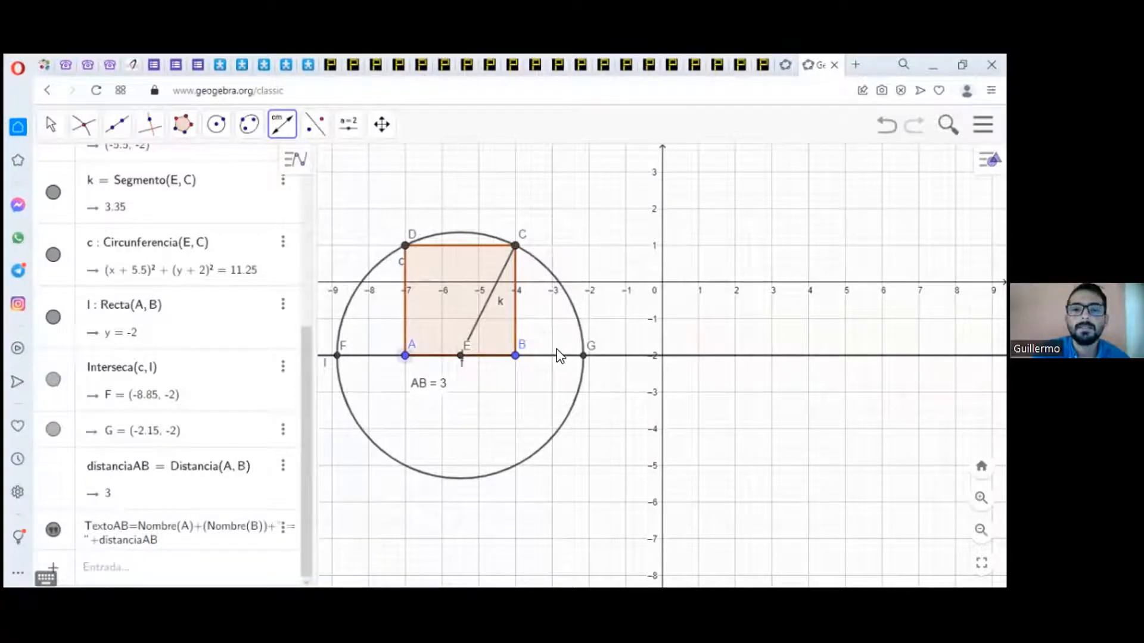
click(584, 356)
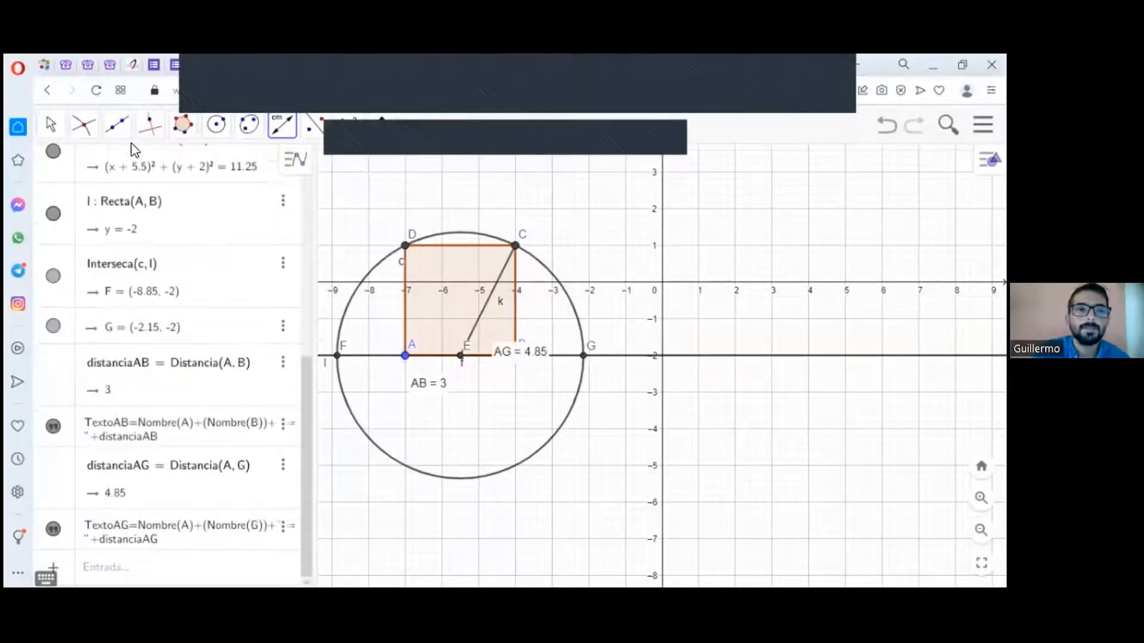
click(59, 128)
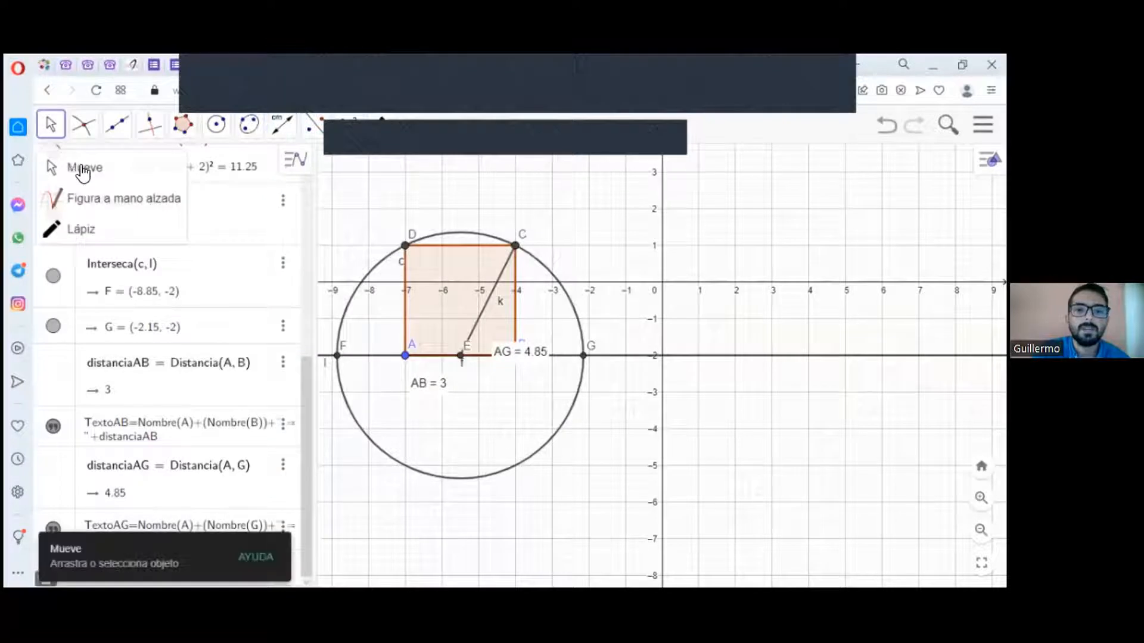
drag(514, 356, 541, 423)
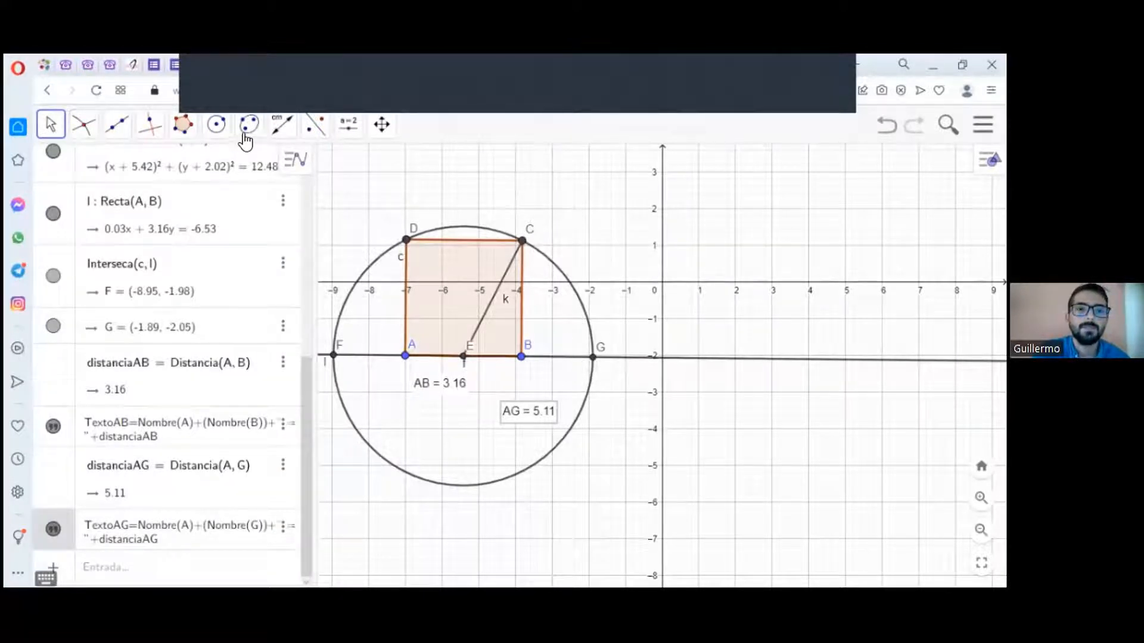
Step: Measure the distance from B to intersection point G and move its label just below the line
click(278, 127)
click(304, 230)
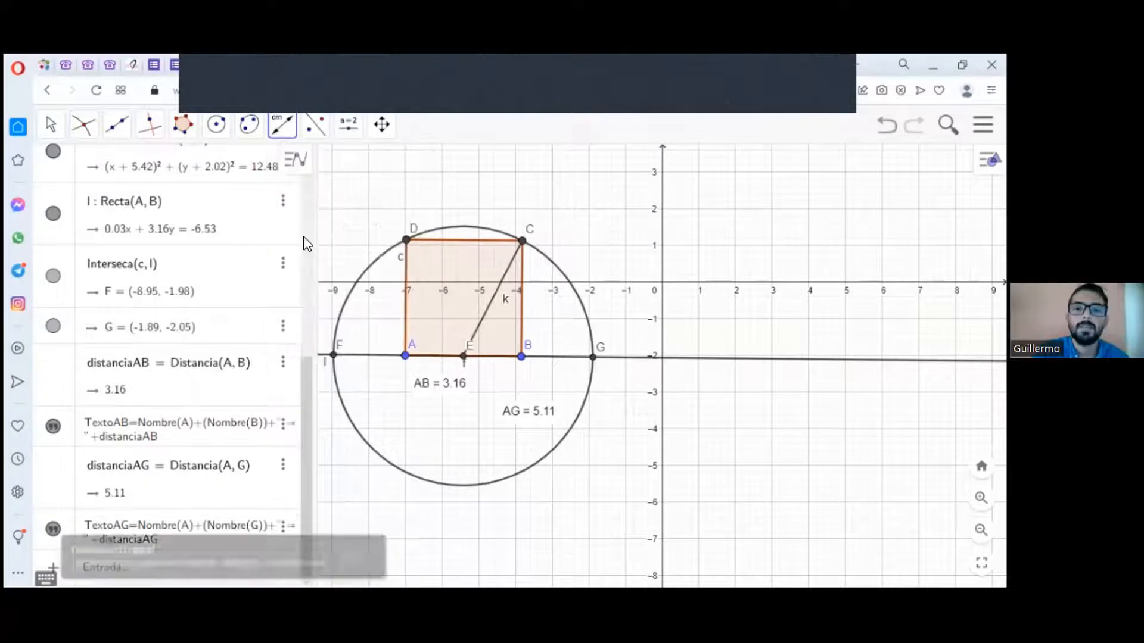
click(523, 358)
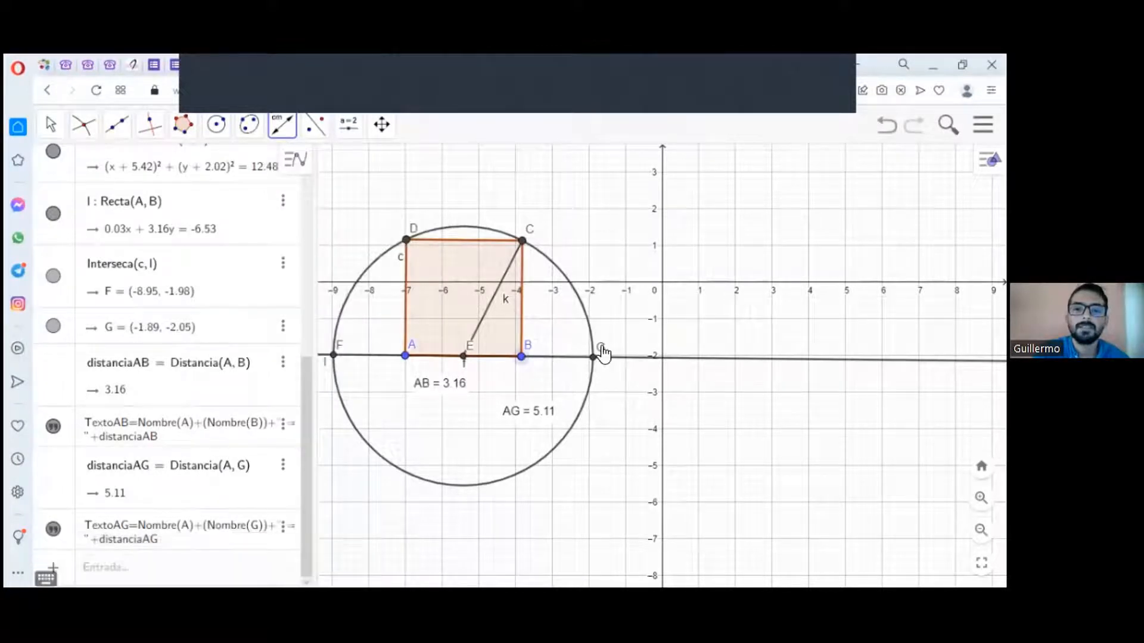
click(594, 362)
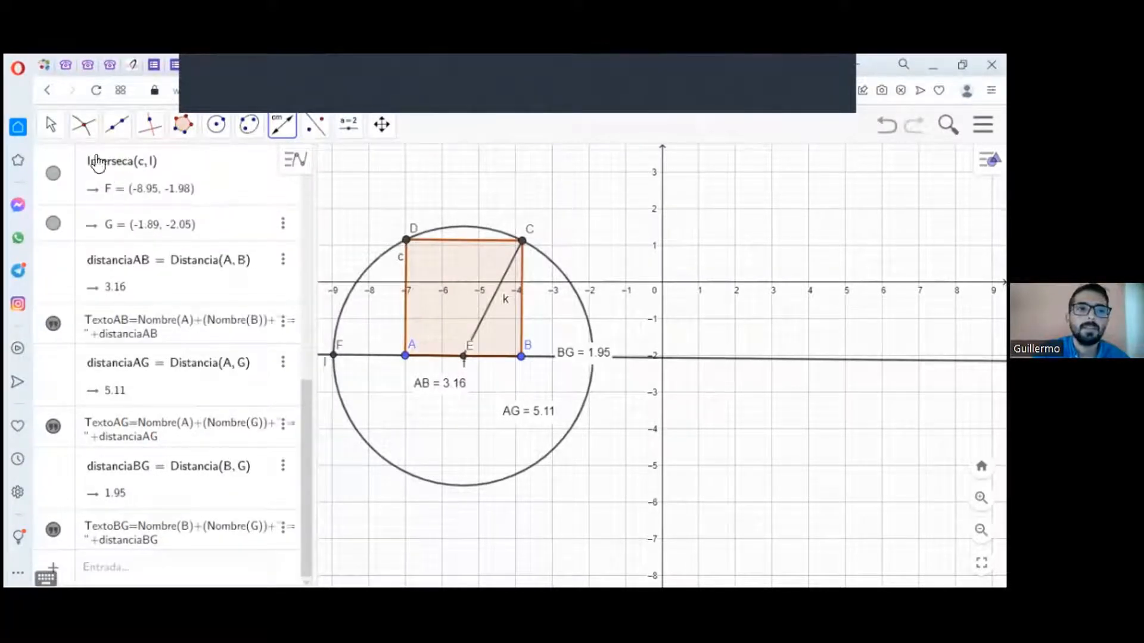
click(57, 136)
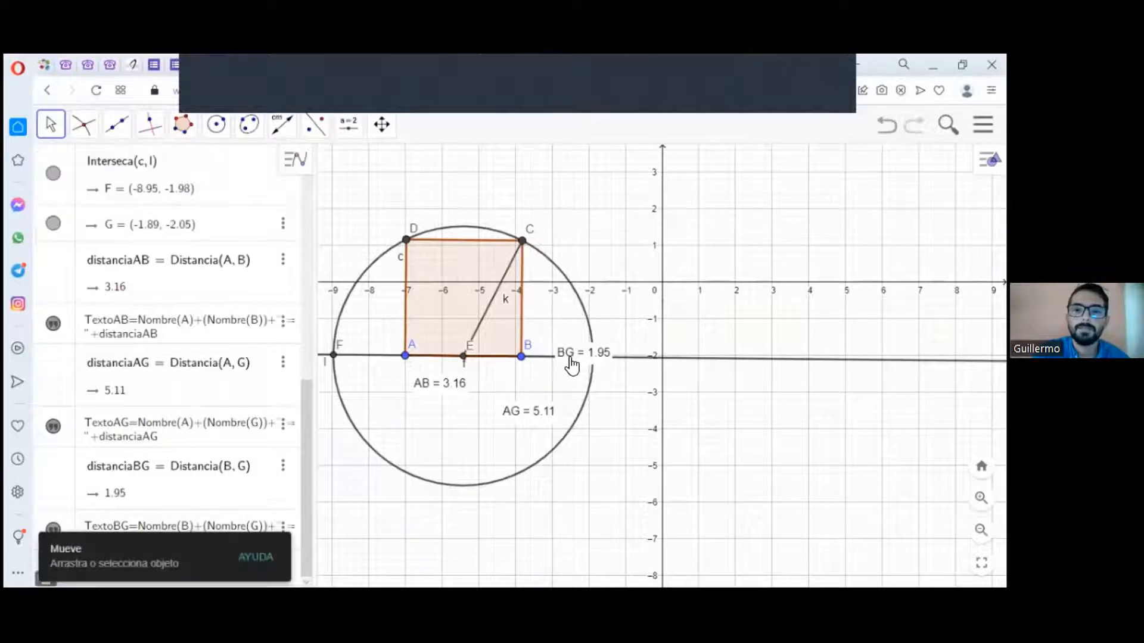
drag(572, 371, 534, 386)
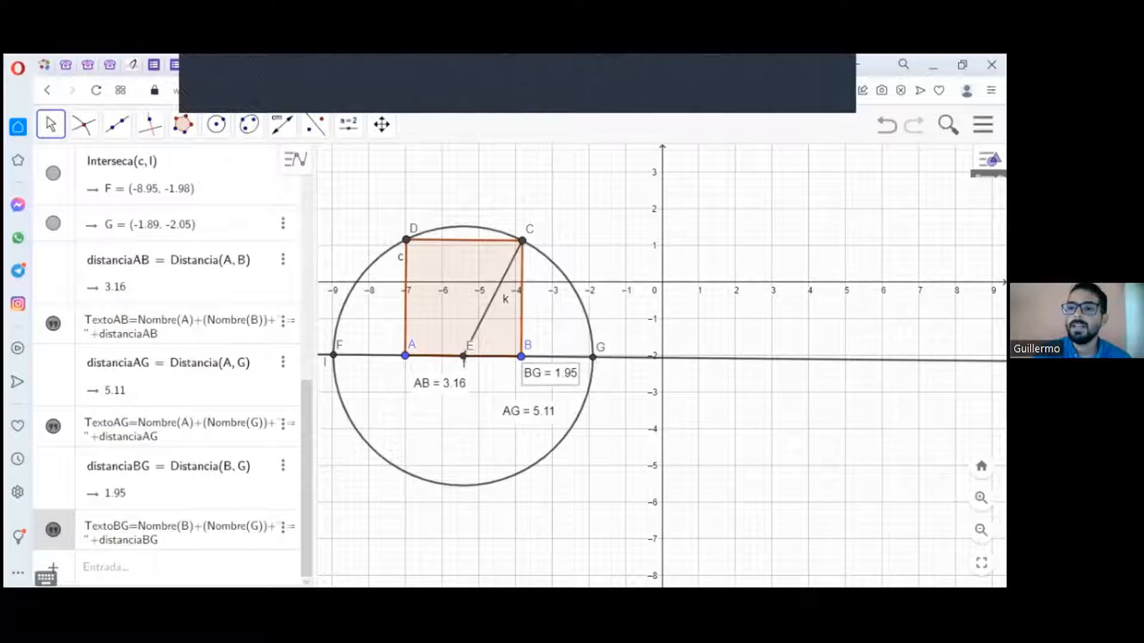
Step: Add the spreadsheet view (Hoja de Cálculo) beside the construction
click(989, 159)
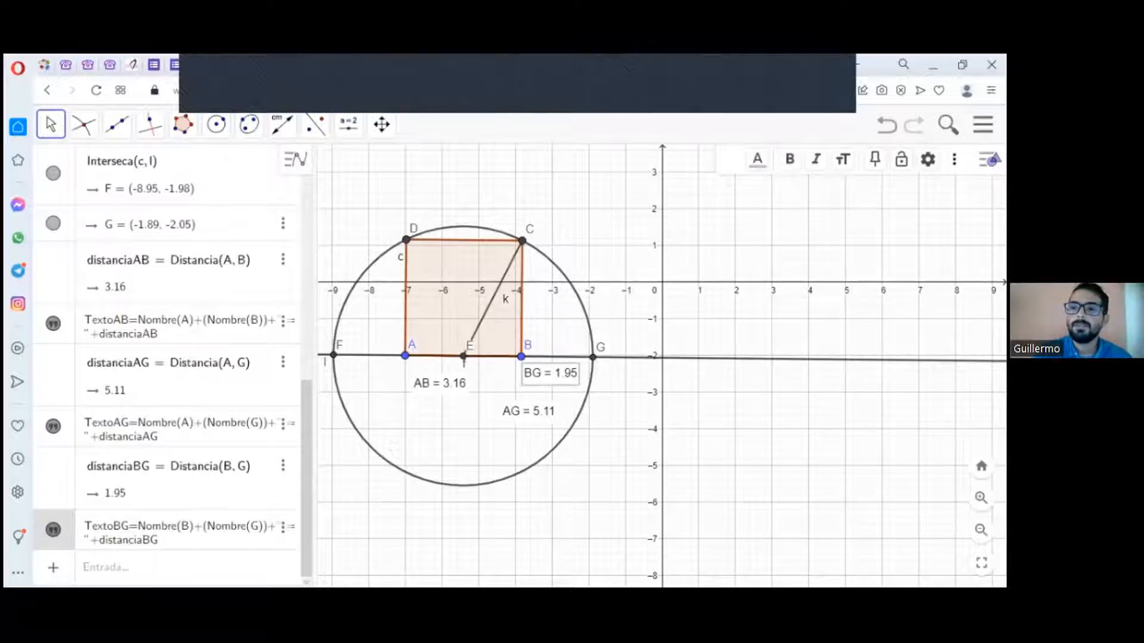
click(954, 159)
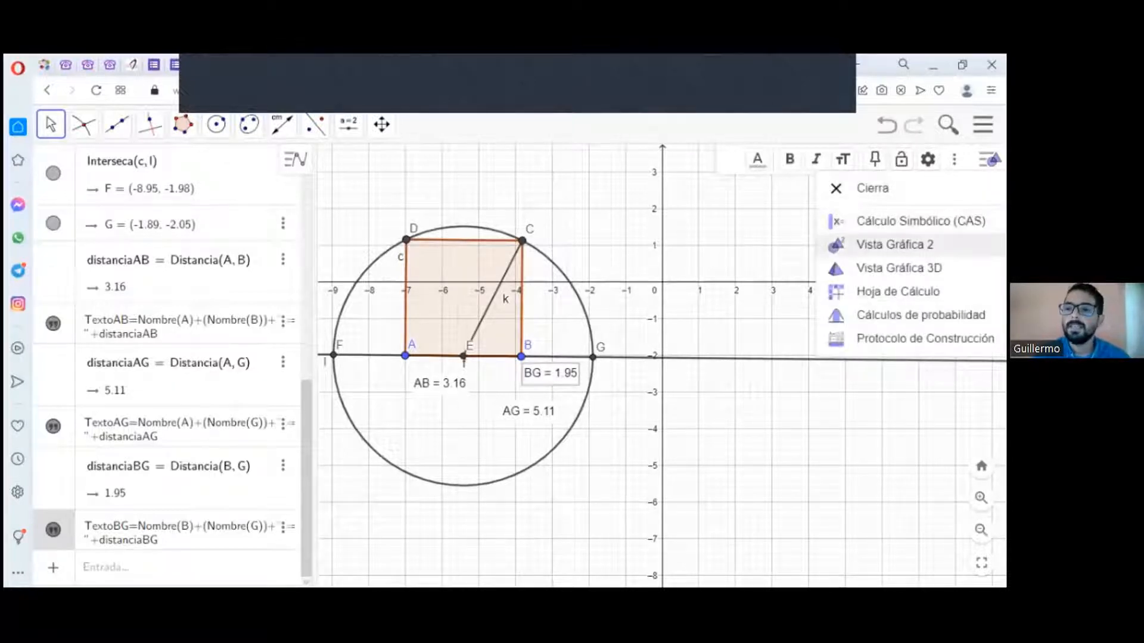
click(846, 291)
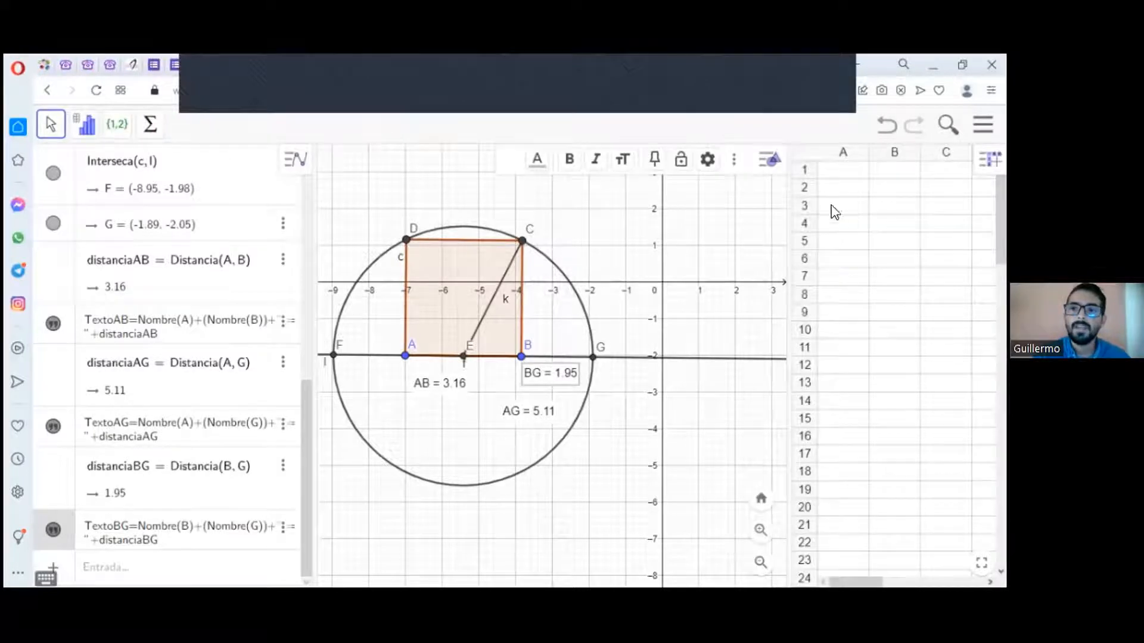
Step: Enter the formula =AB in spreadsheet cell A1
click(837, 174)
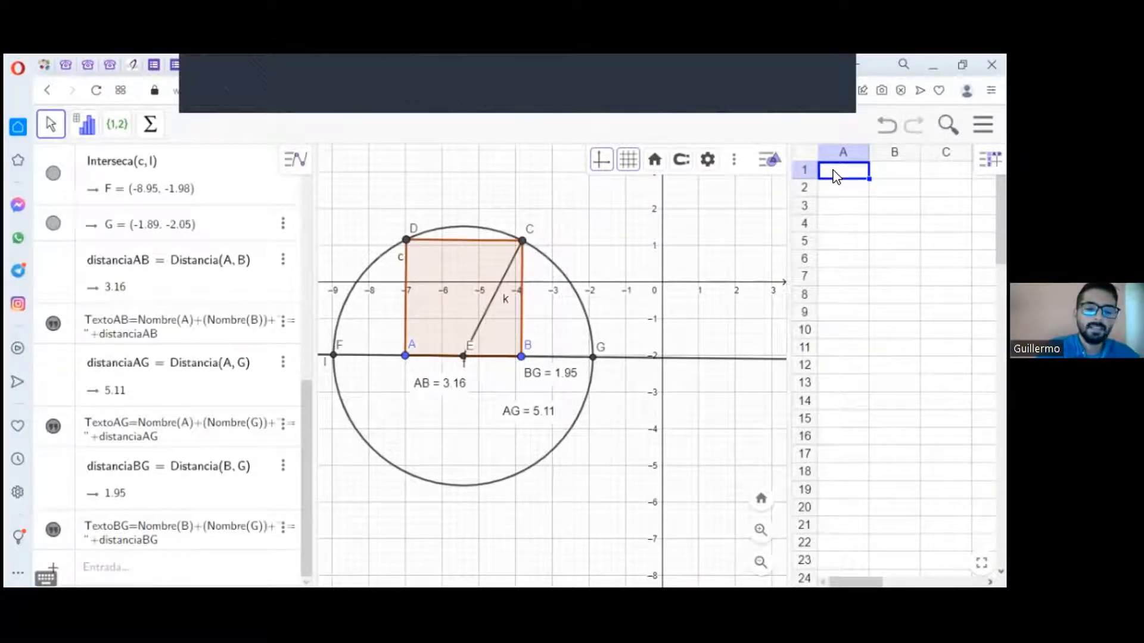
text(=)
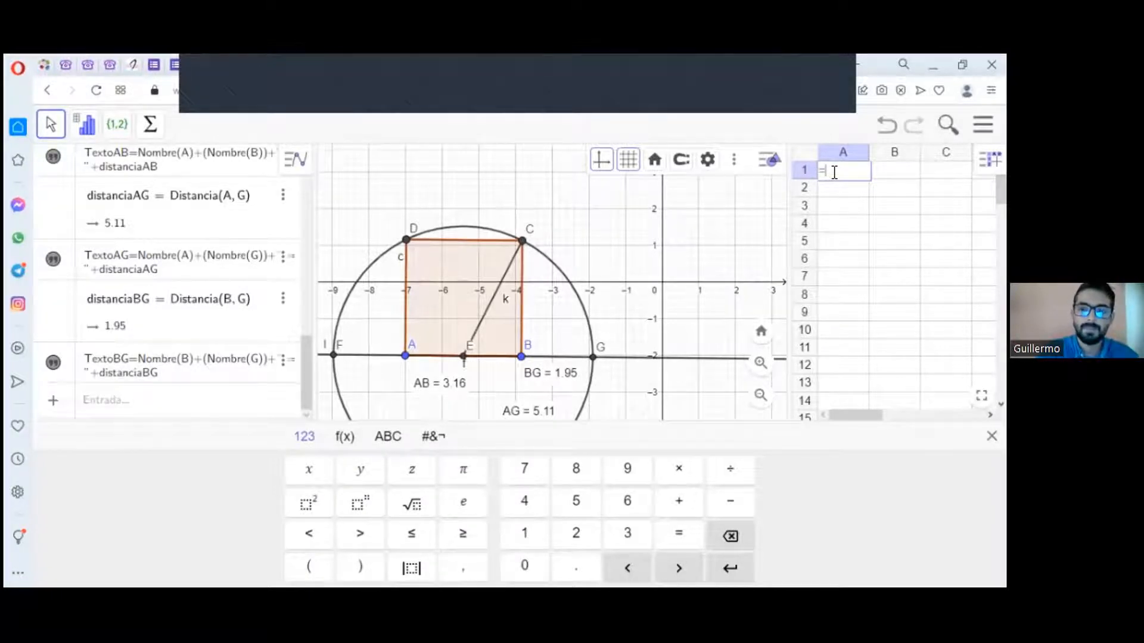
text(a)
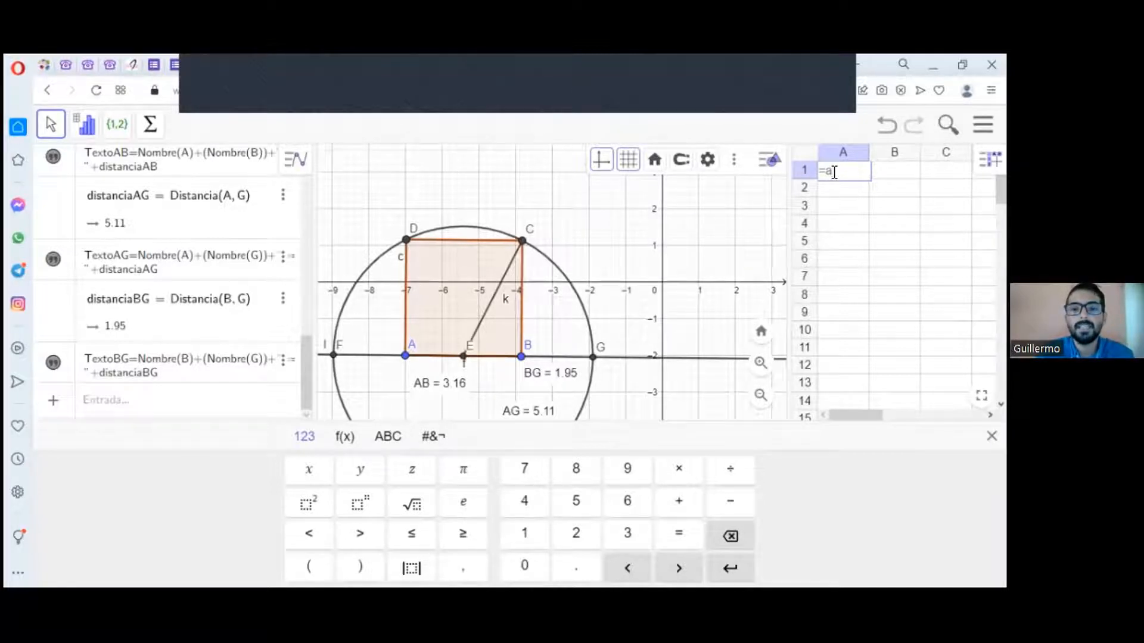
key(BackSpace)
text(AB)
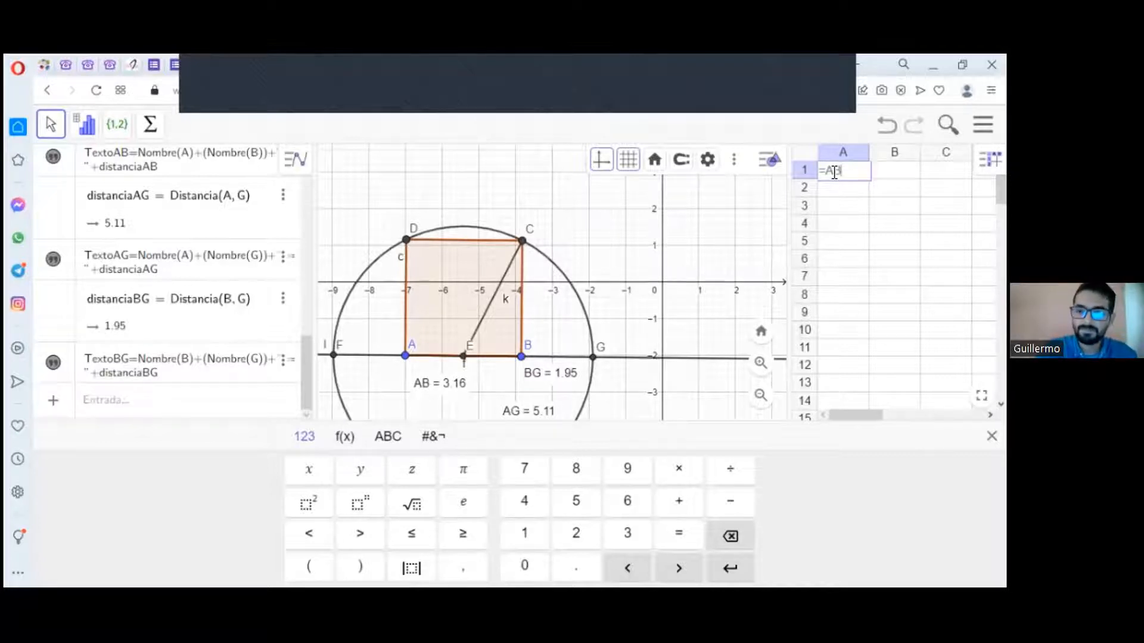
key(Return)
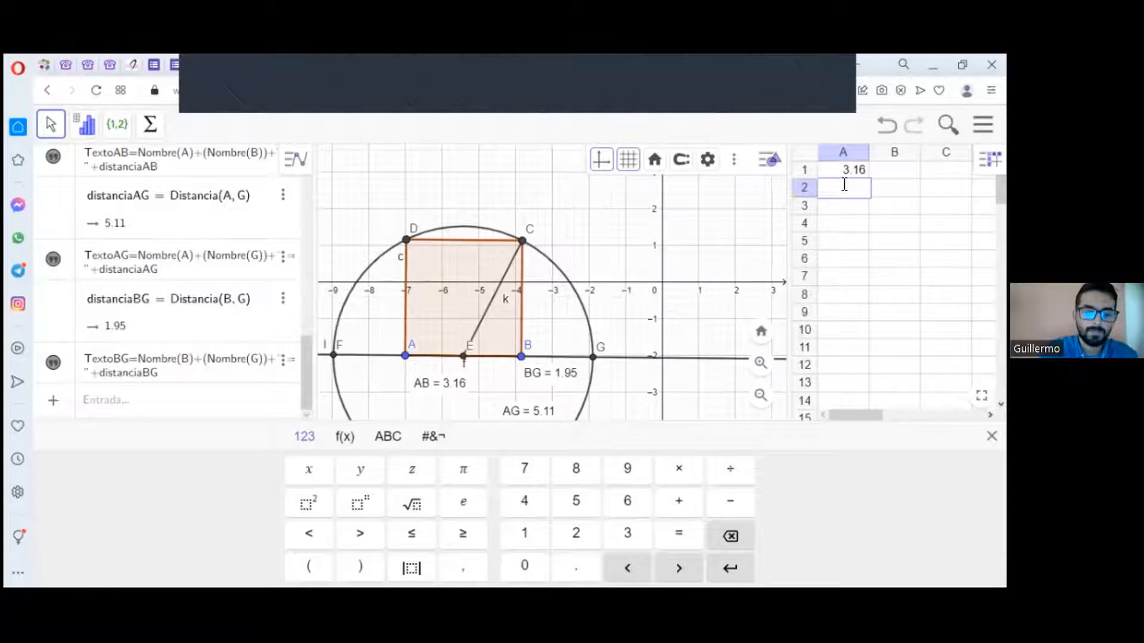
Step: Enter the formula =BG in spreadsheet cell A2
text(B)
key(BackSpace)
text(=BG)
key(Return)
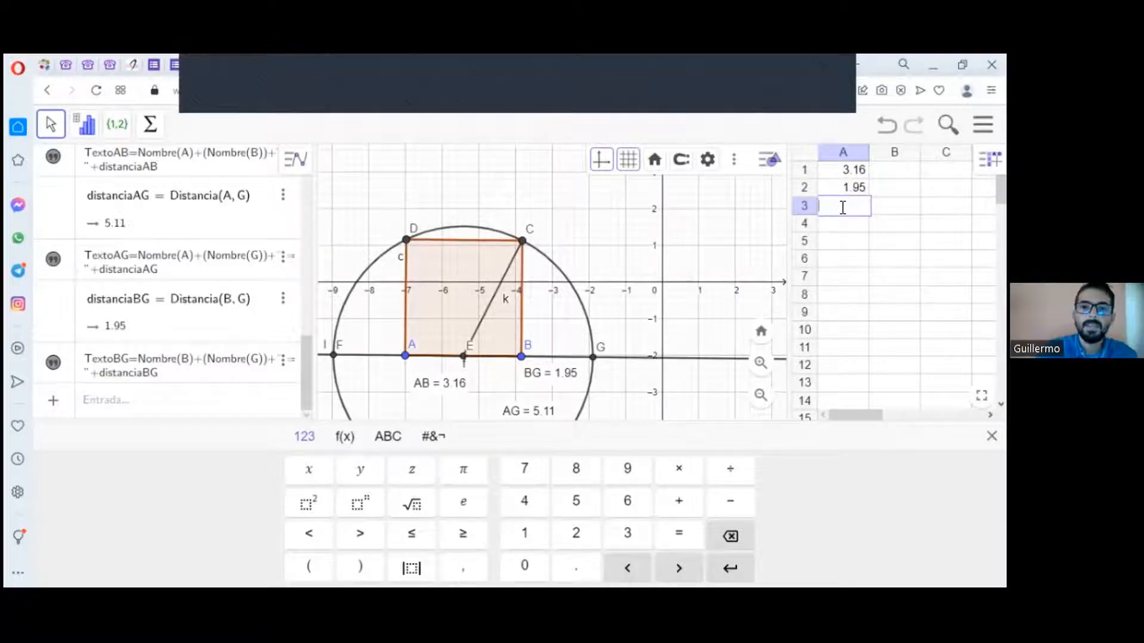
Step: Enter AG in spreadsheet cell A3 to bring in that distance
text(AG)
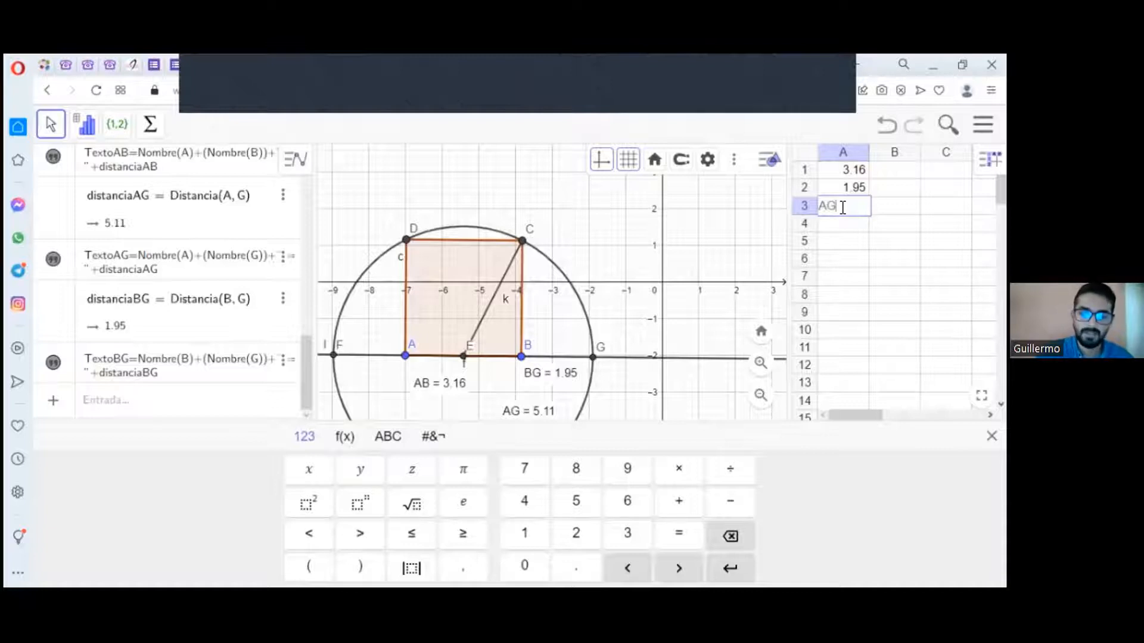
key(Return)
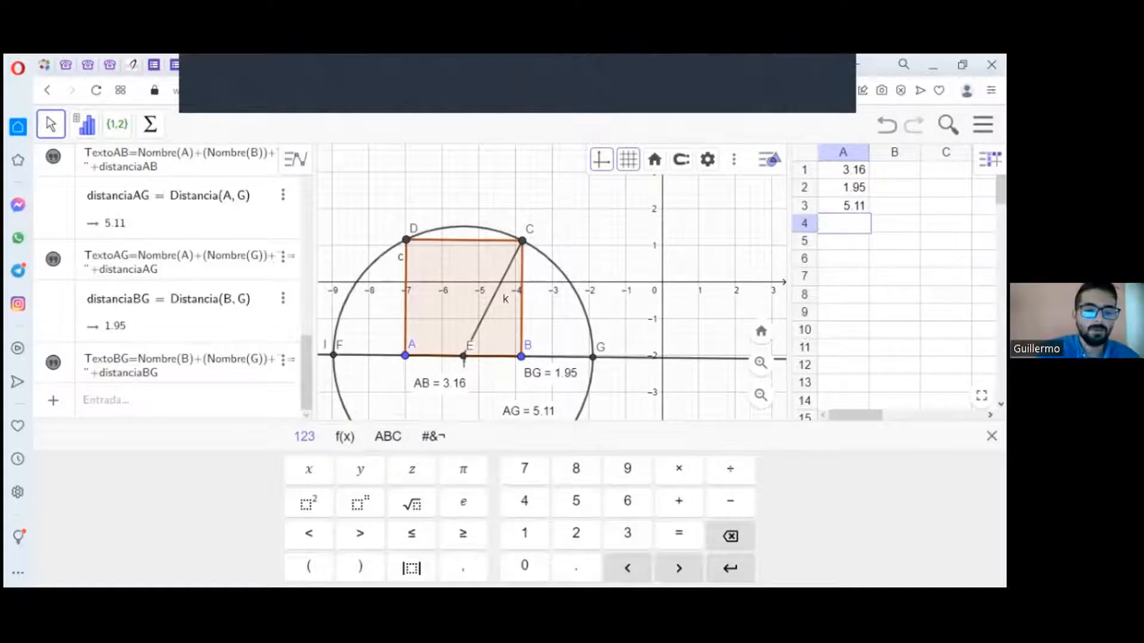
Step: Enter the headings razón1 in cell B1 and razón2 in cell C1
click(895, 171)
text(raz+o)
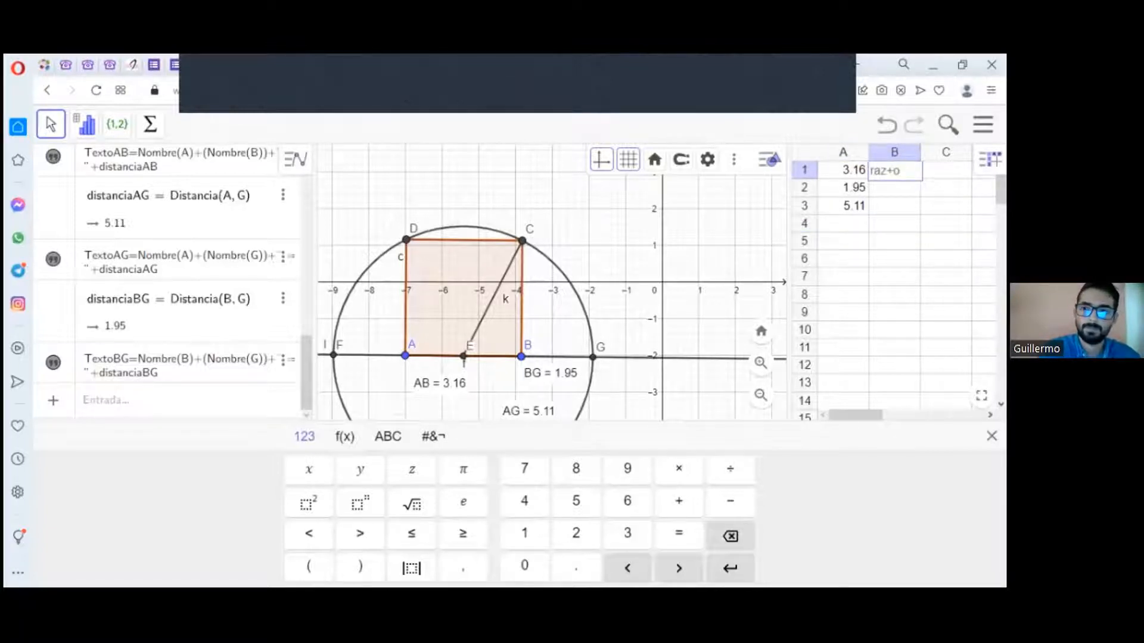
key(BackSpace)
key(BackSpace)
text(ón1)
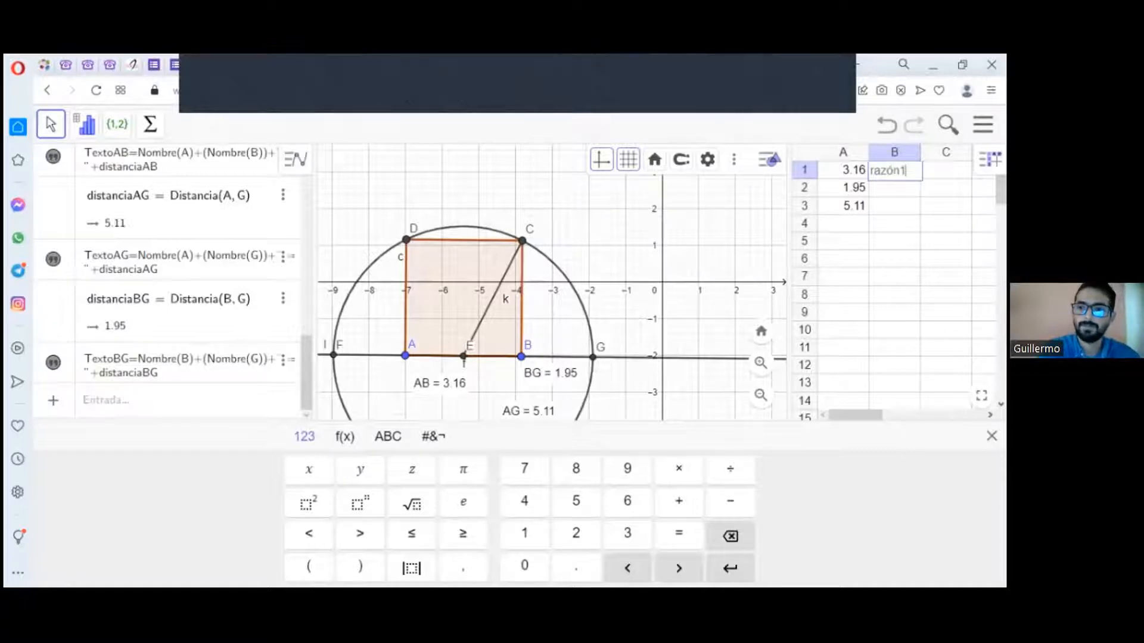
key(Tab)
text(raz)
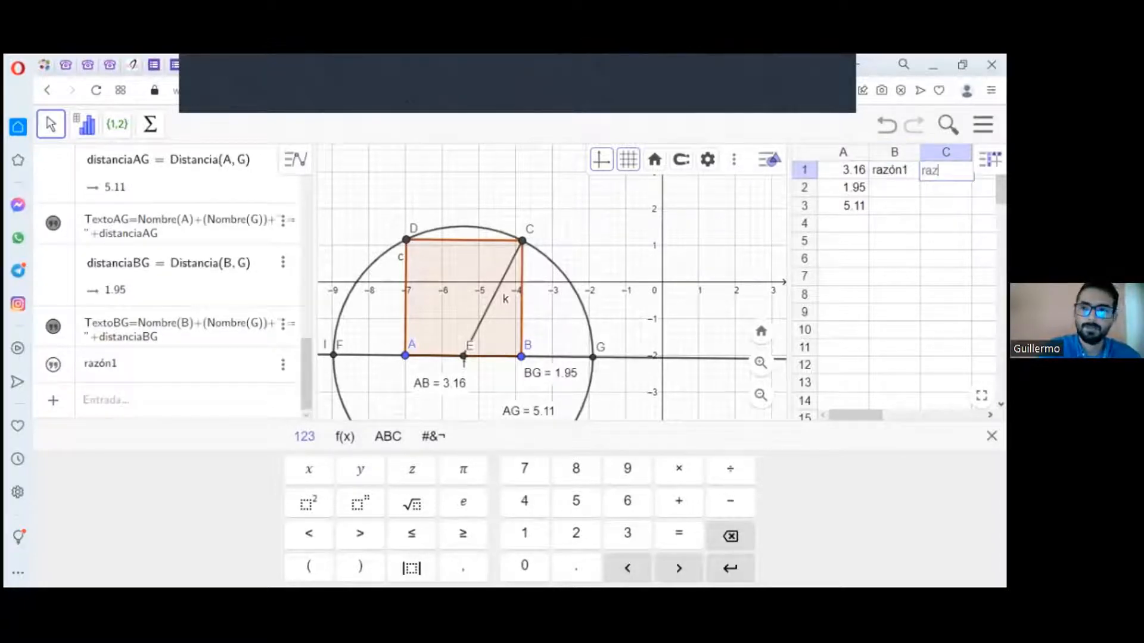
text(ón2)
key(Return)
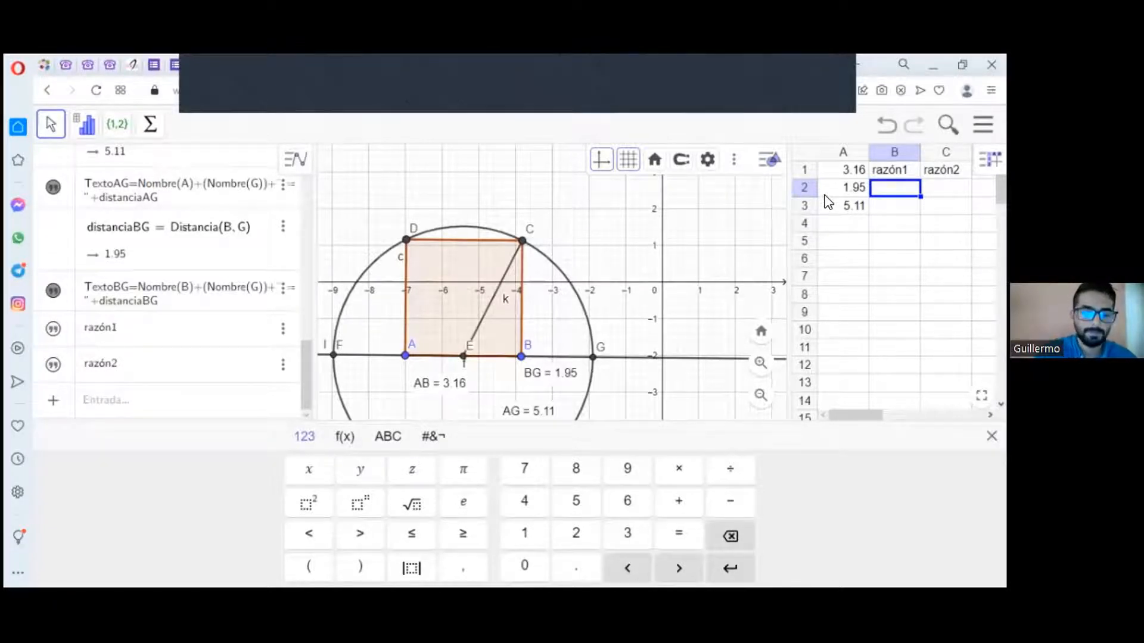
Step: Calculate the first ratio in cell B2 with the formula =A3/A1
text(=)
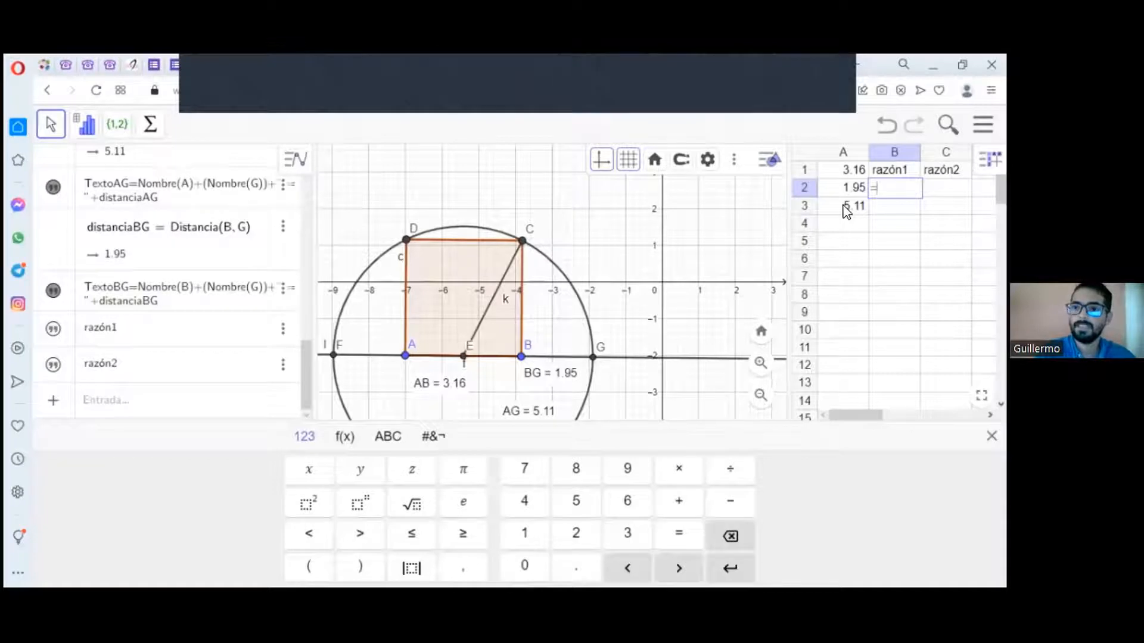
click(846, 209)
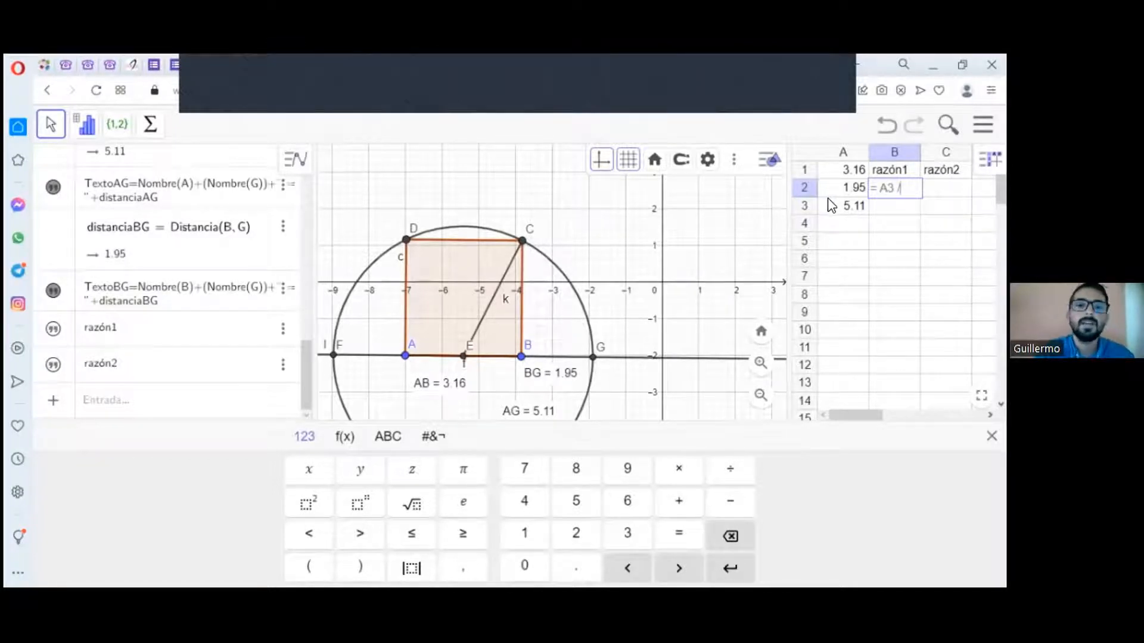
click(837, 173)
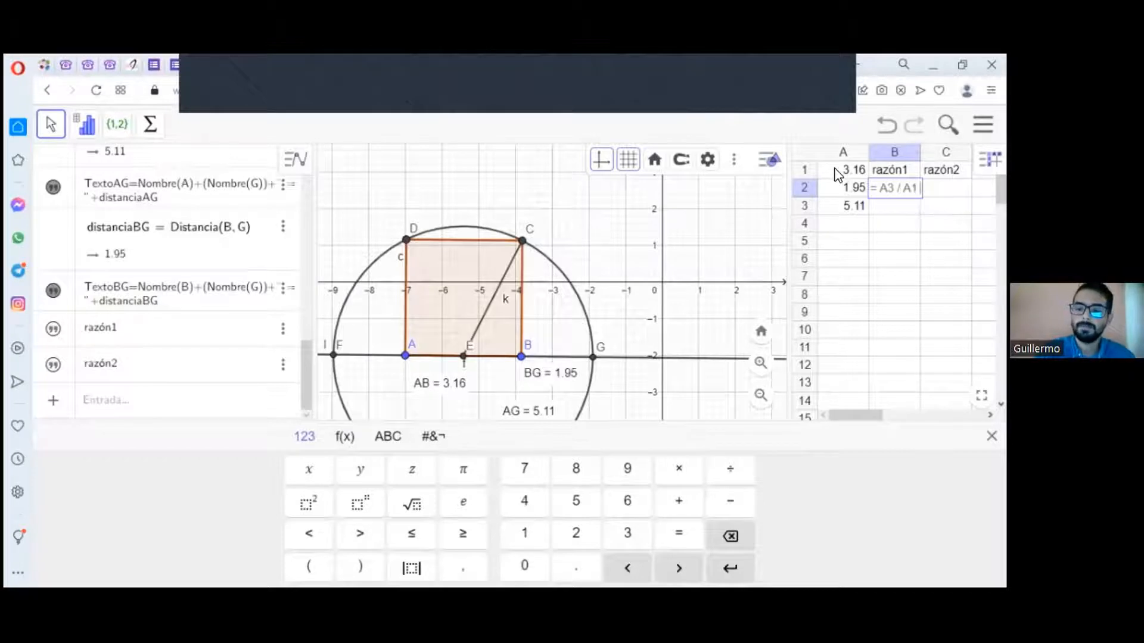
key(Return)
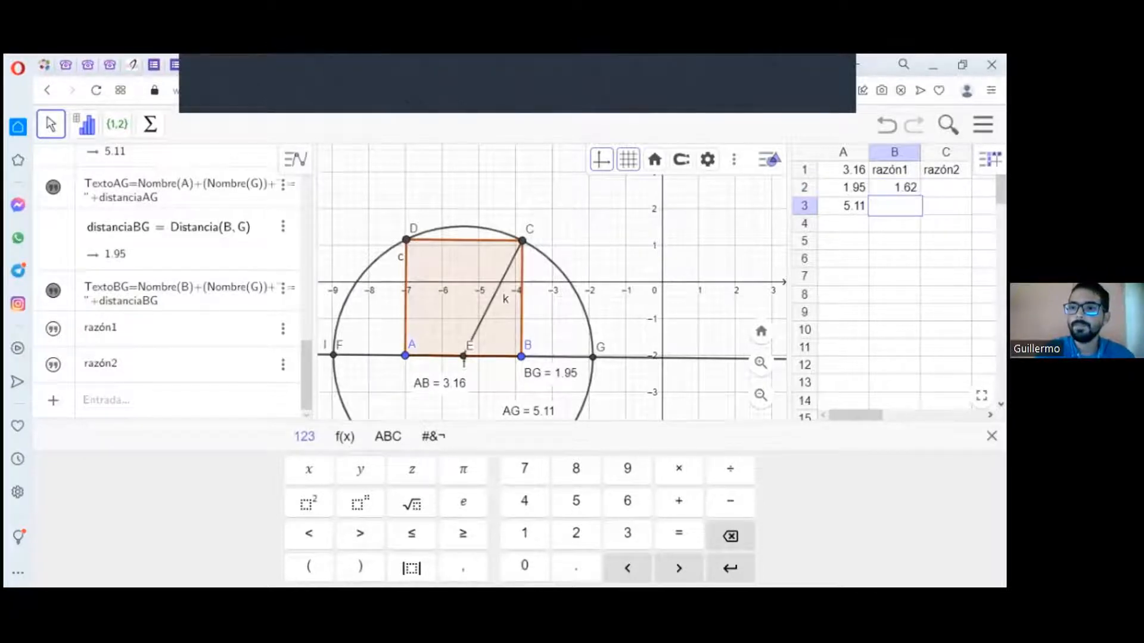
Step: Calculate the second ratio in cell C2 with the formula =A1/A2
click(946, 188)
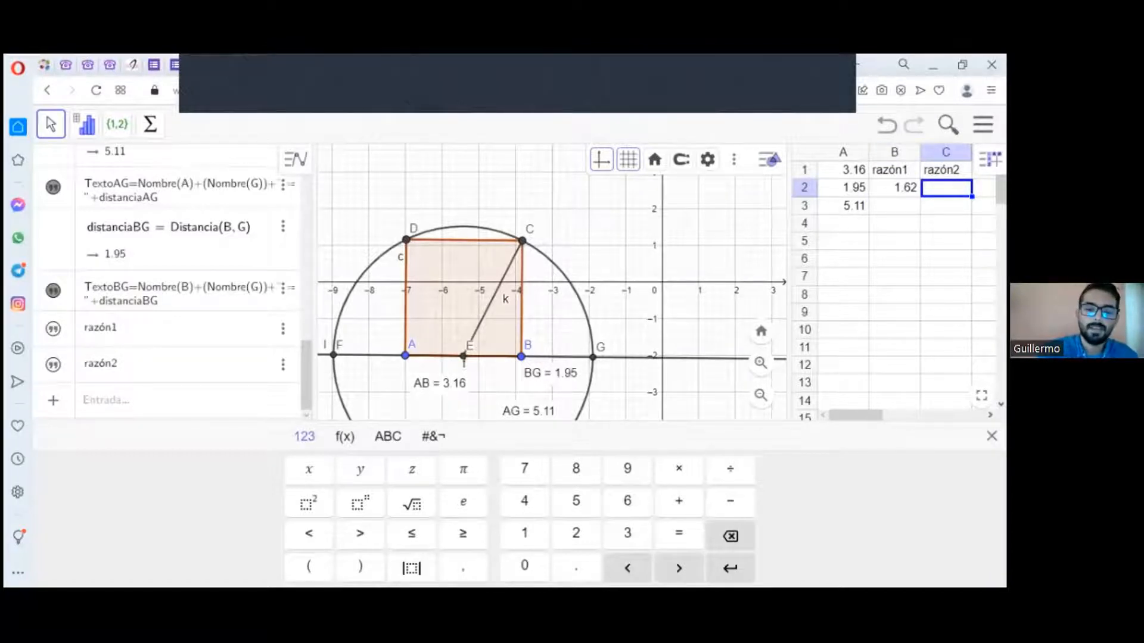
text(=)
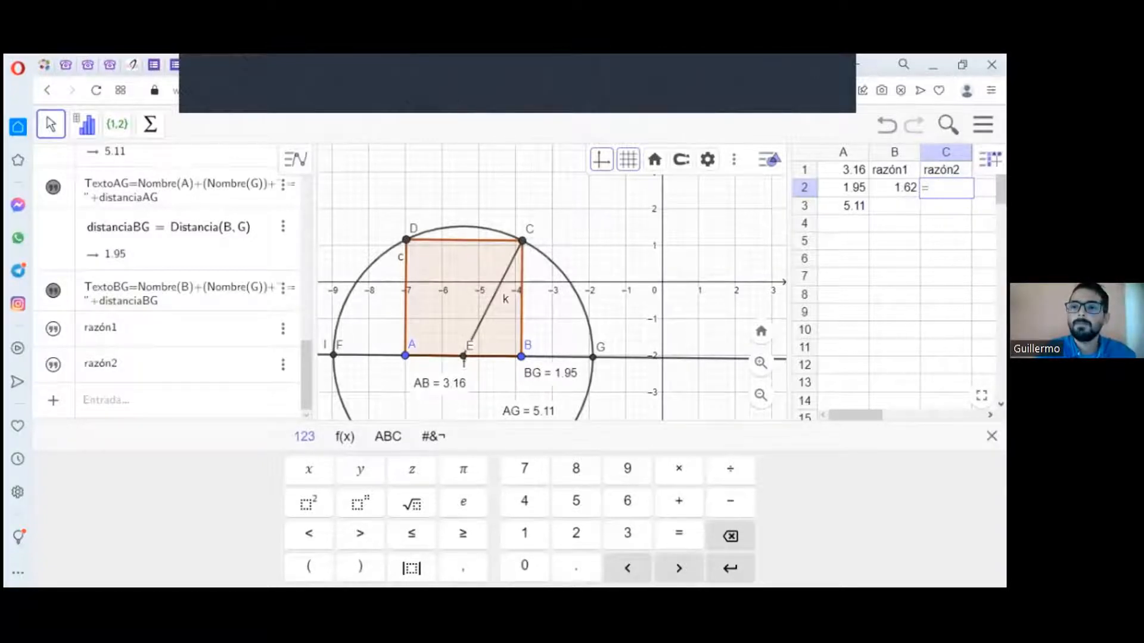
click(843, 171)
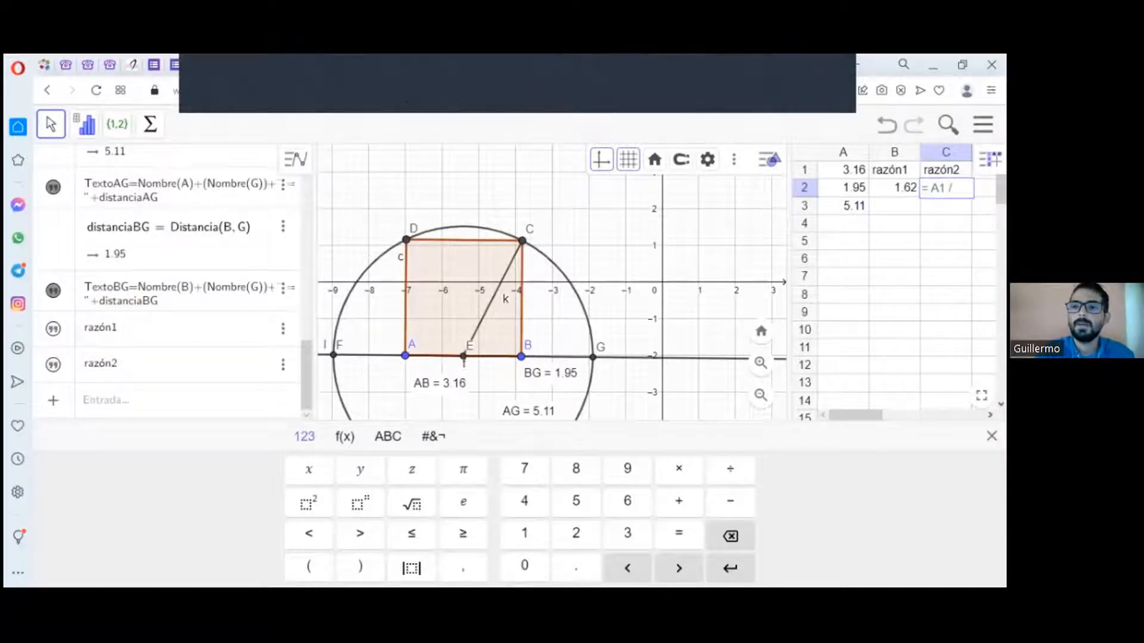
text(/)
click(849, 187)
key(Return)
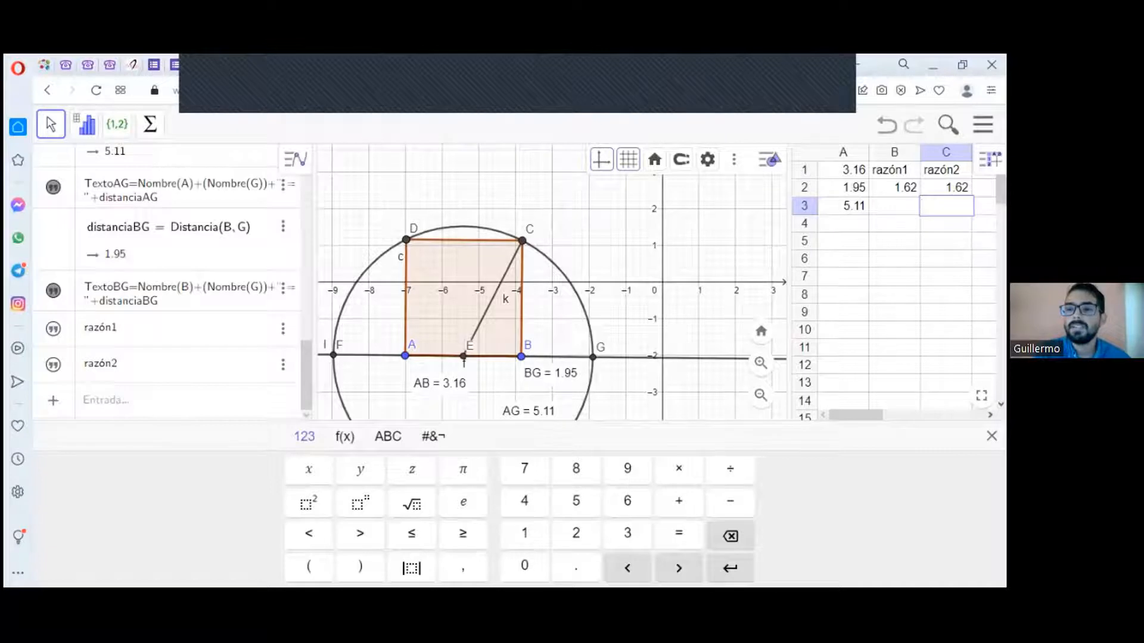
Step: Set the global rounding to 5 decimal places (5 cifras decimales) and close the settings
click(895, 188)
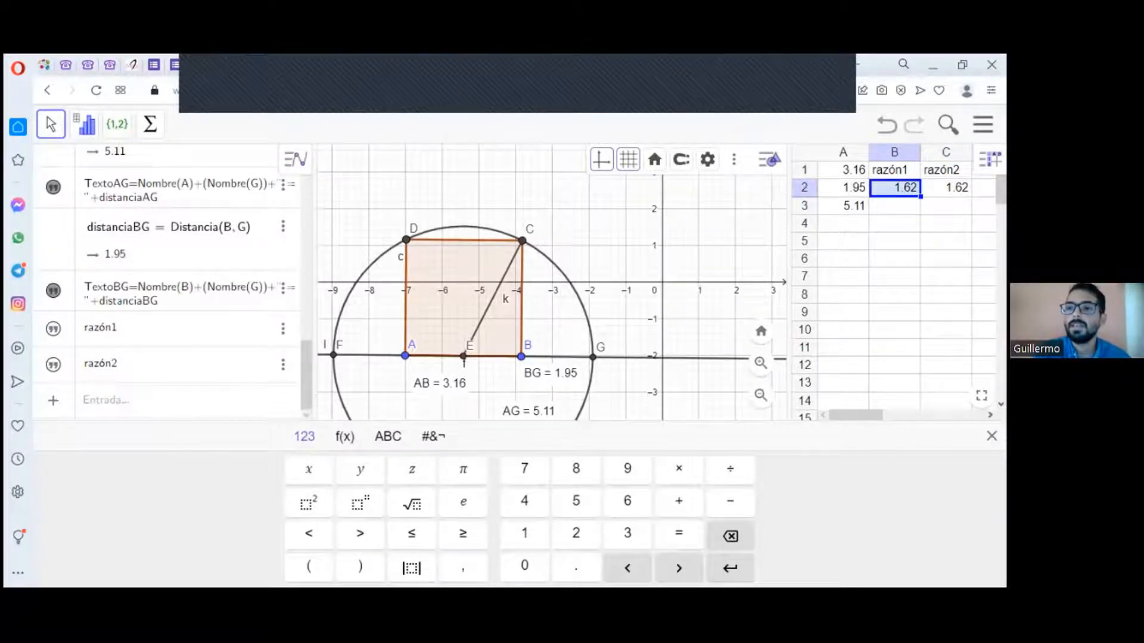
right_click(895, 188)
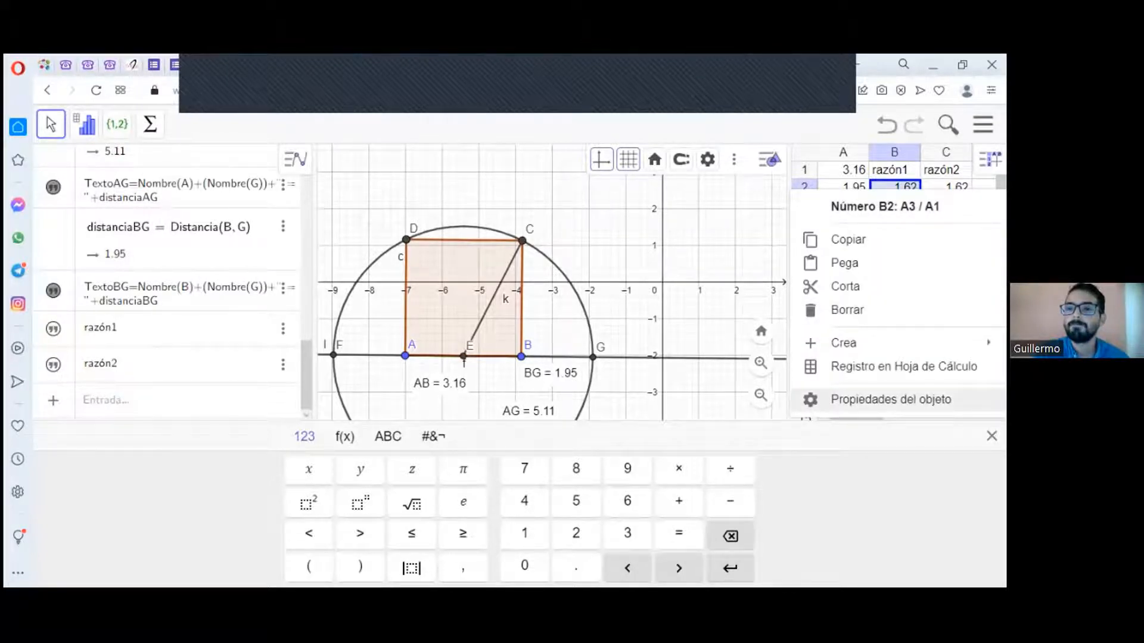
click(874, 399)
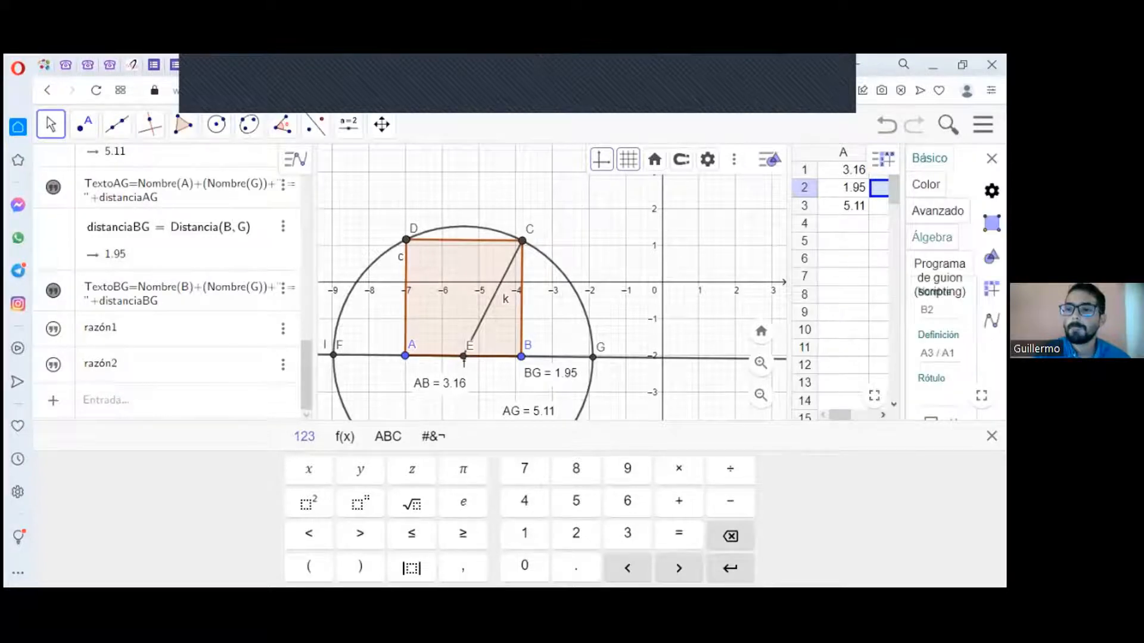
drag(902, 260, 742, 262)
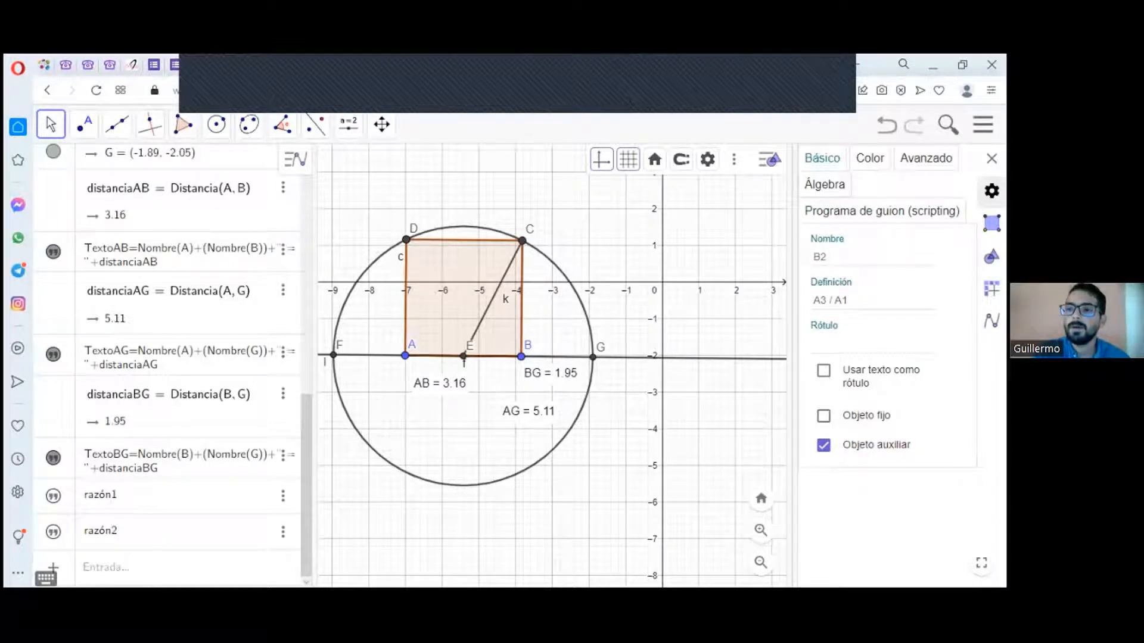
click(991, 191)
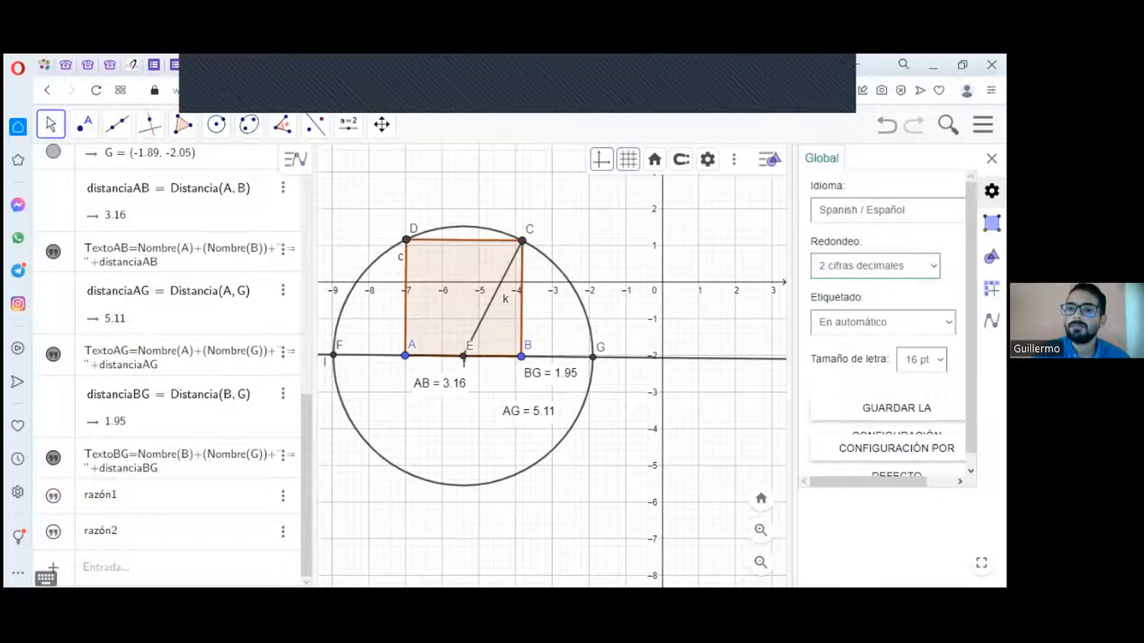
click(933, 266)
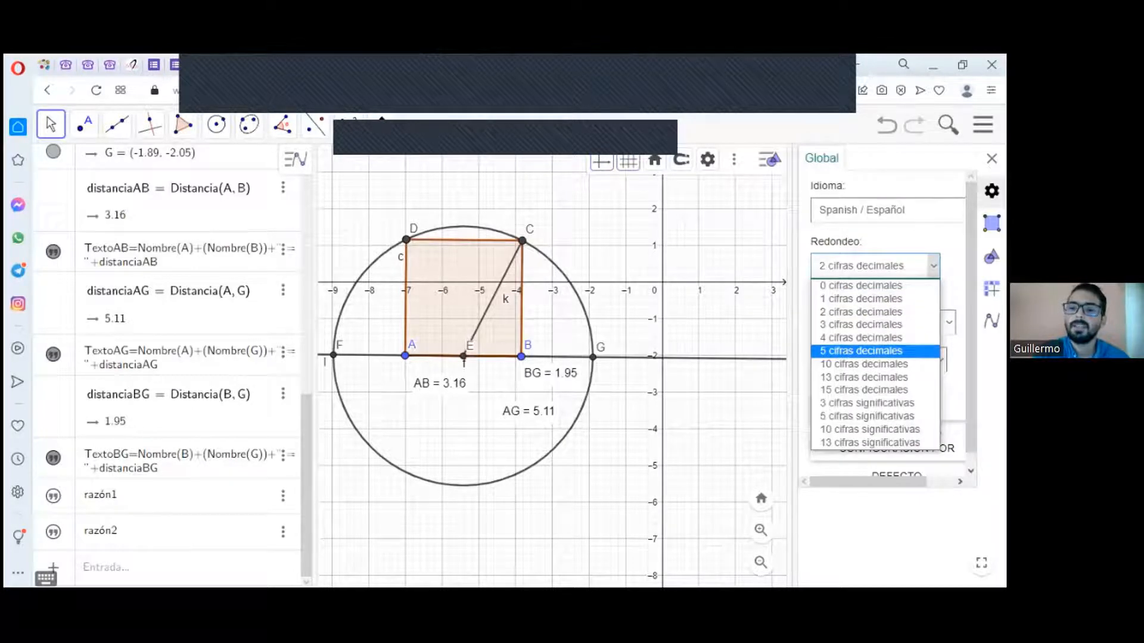
click(841, 349)
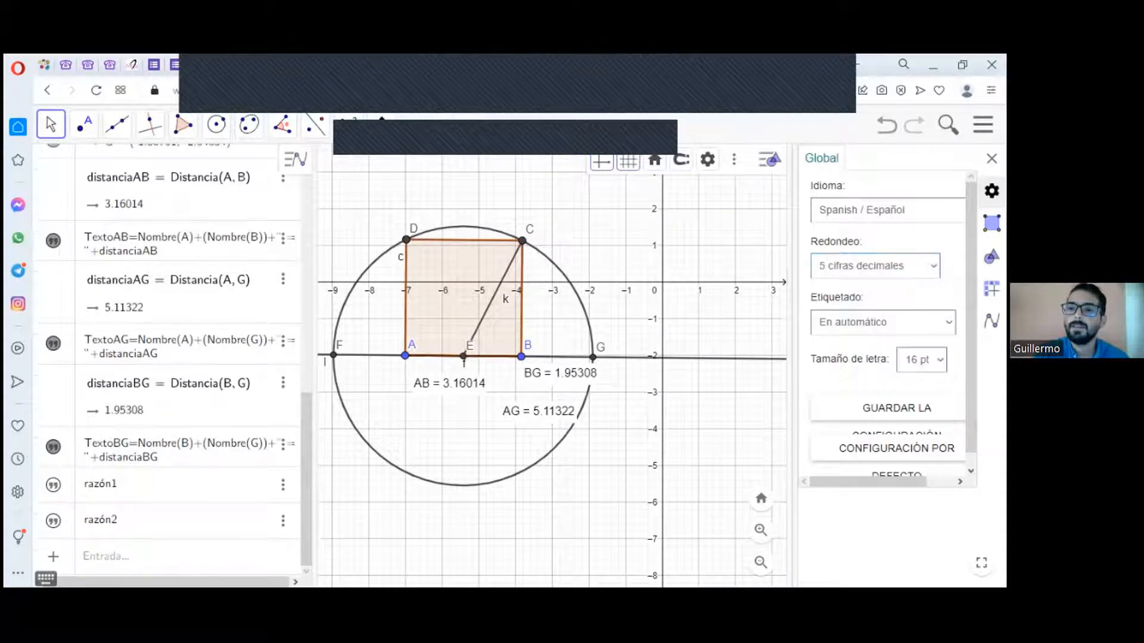
click(991, 158)
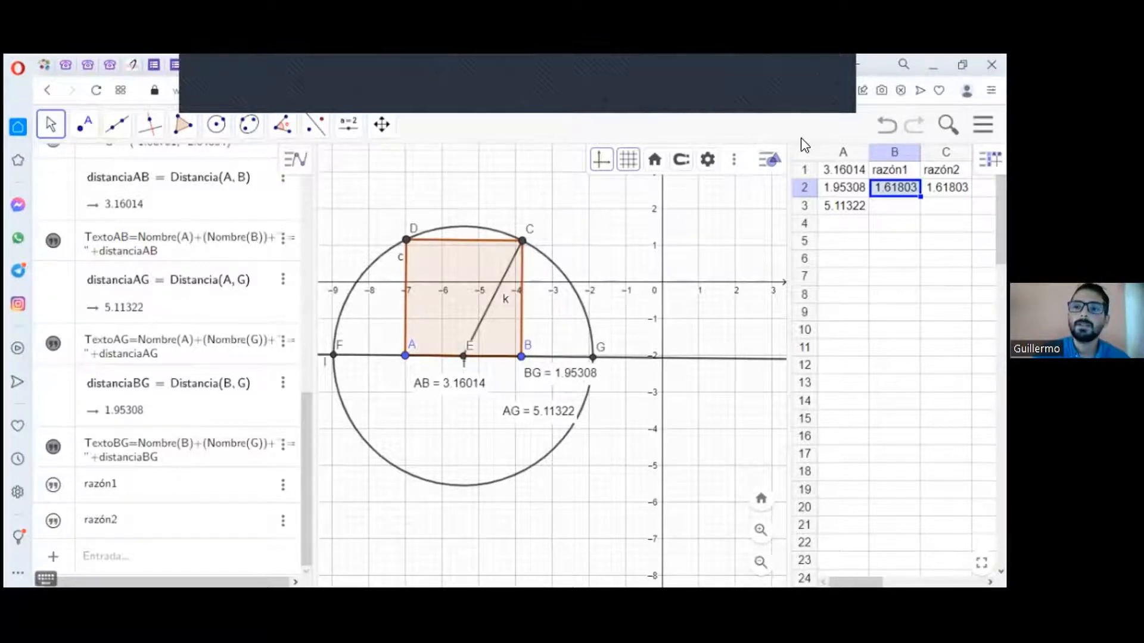
Step: Draw a perpendicular through point G to the horizontal line containing A and B
click(122, 130)
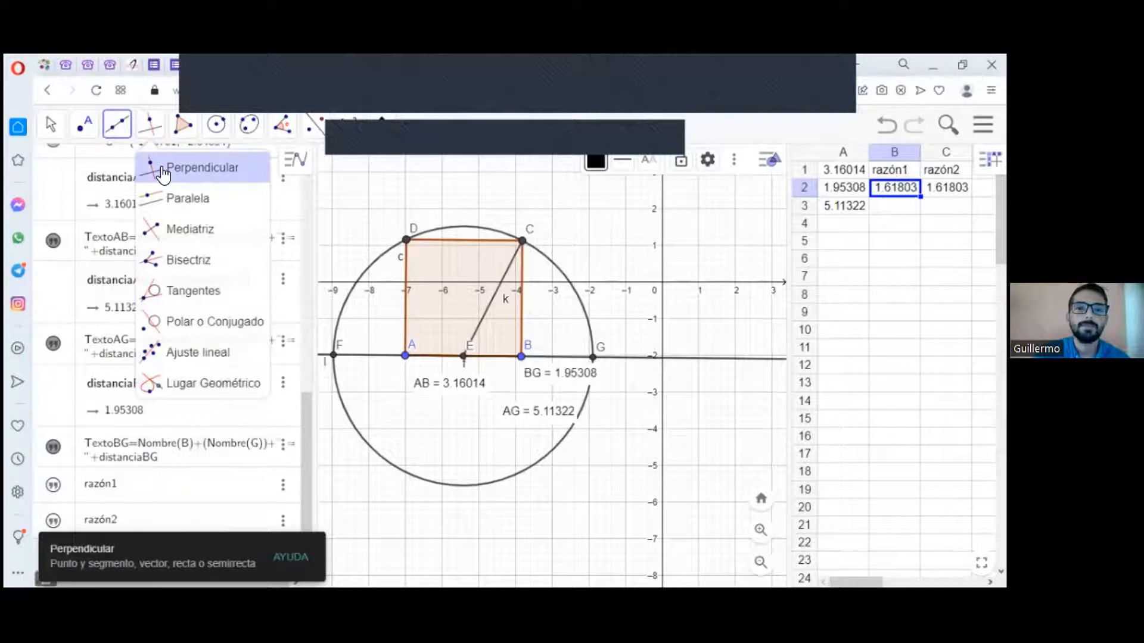
click(162, 170)
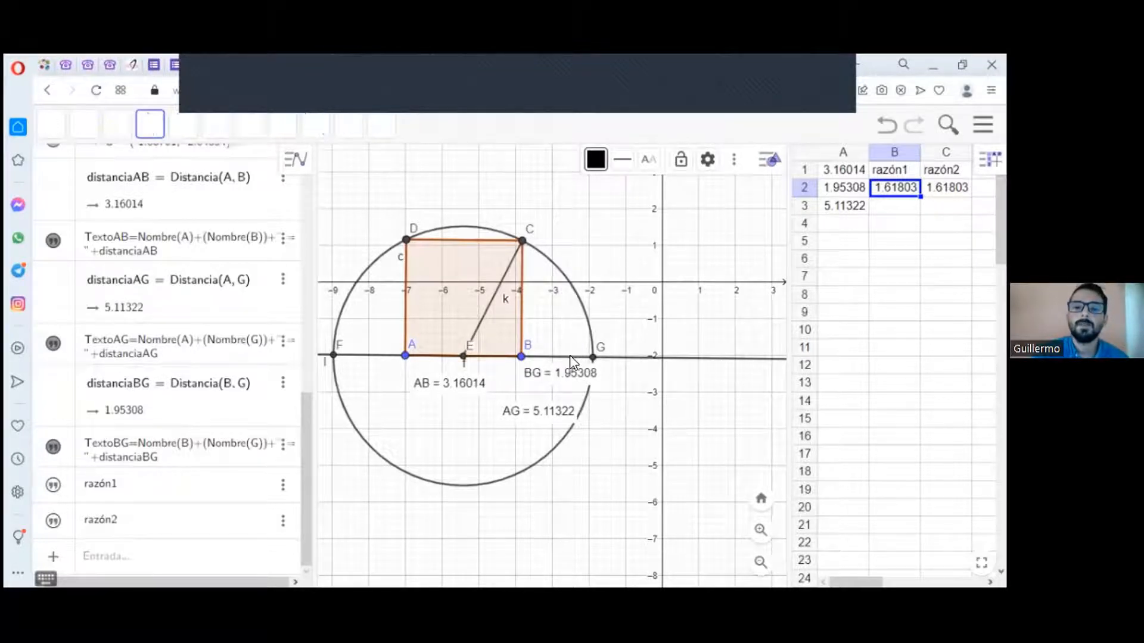
click(592, 357)
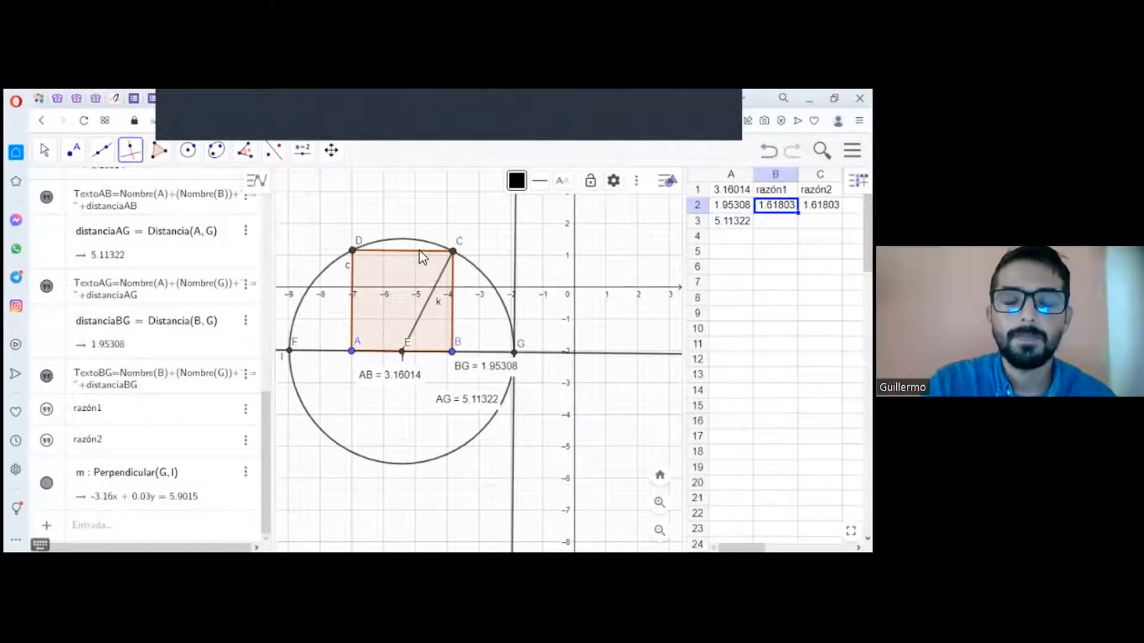
Step: Draw a line through point C perpendicular to the vertical line through G
click(420, 249)
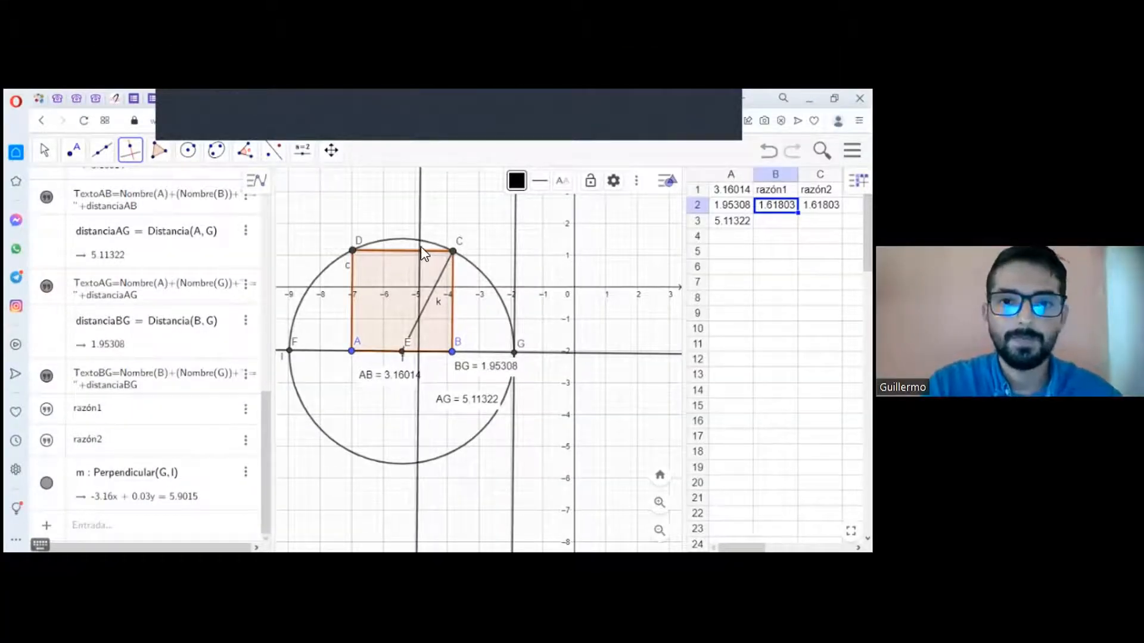
click(516, 257)
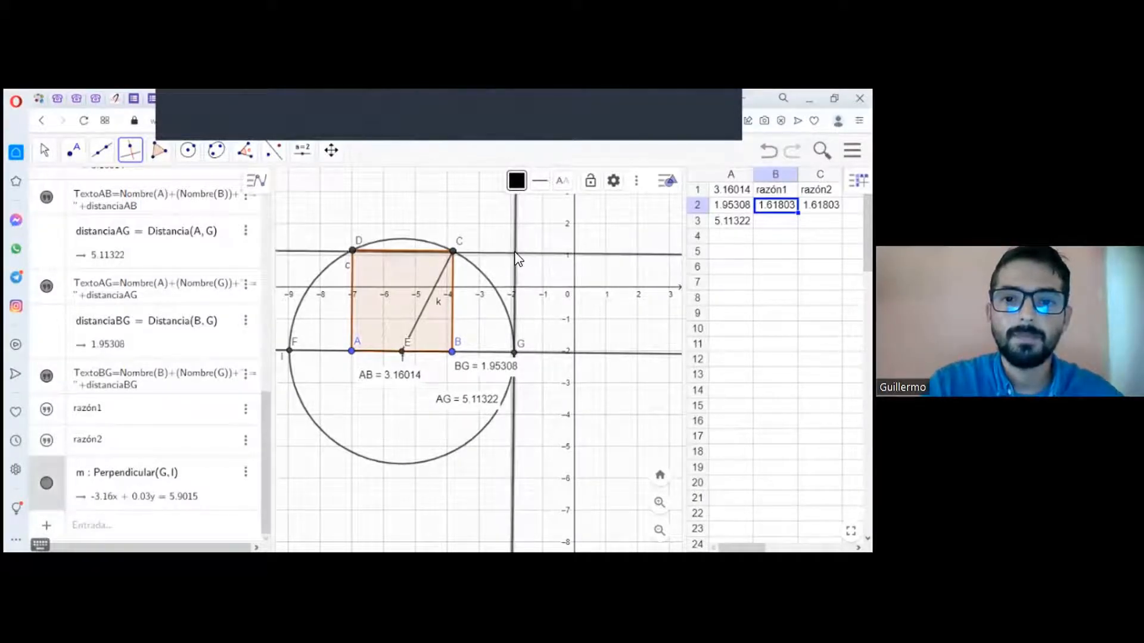
click(455, 253)
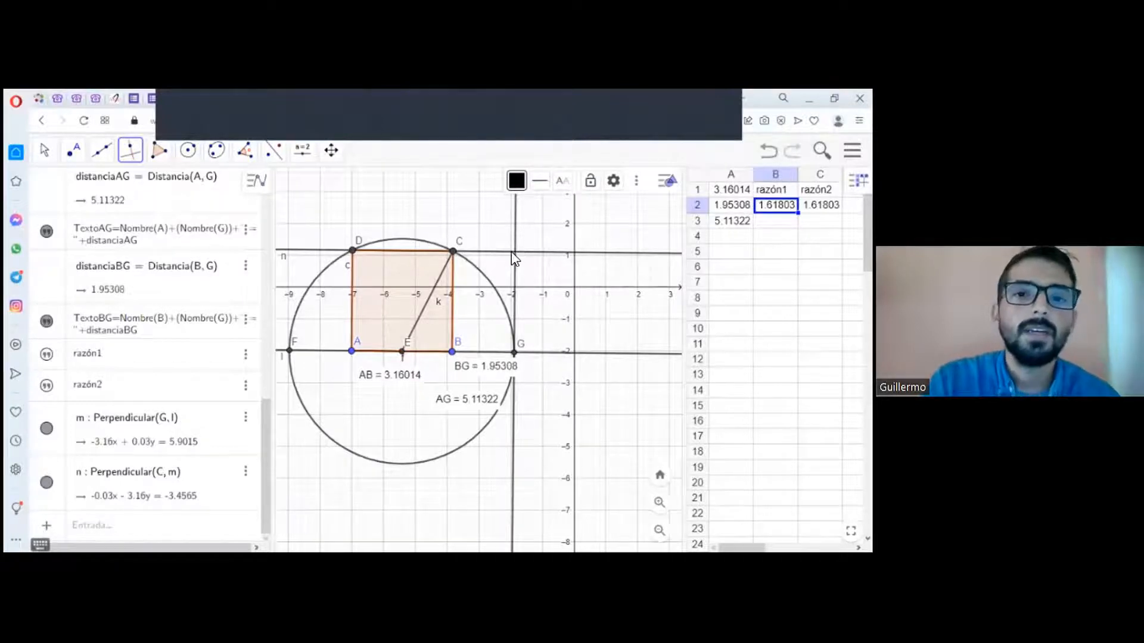
Step: Create the intersection point of the horizontal line through C and the vertical line through G
click(73, 151)
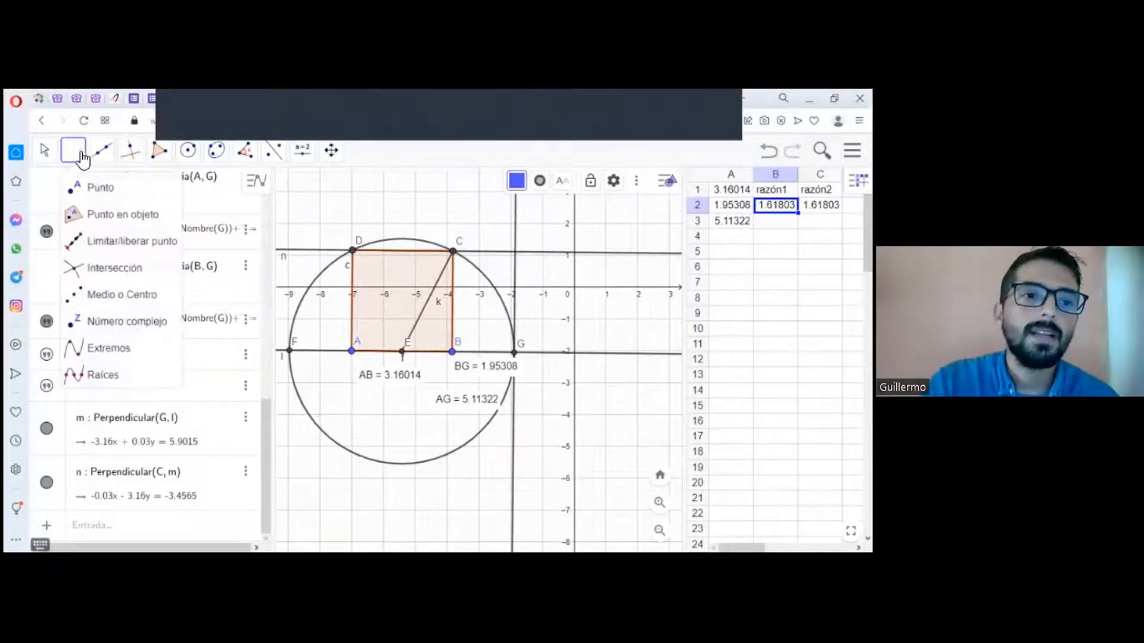
click(107, 268)
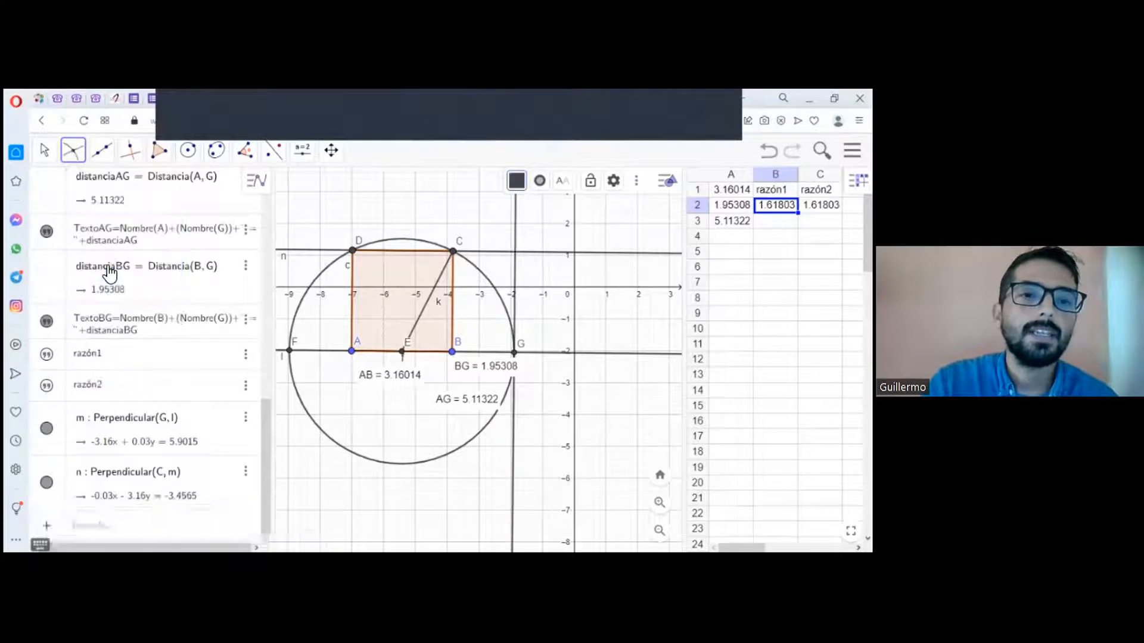
click(498, 253)
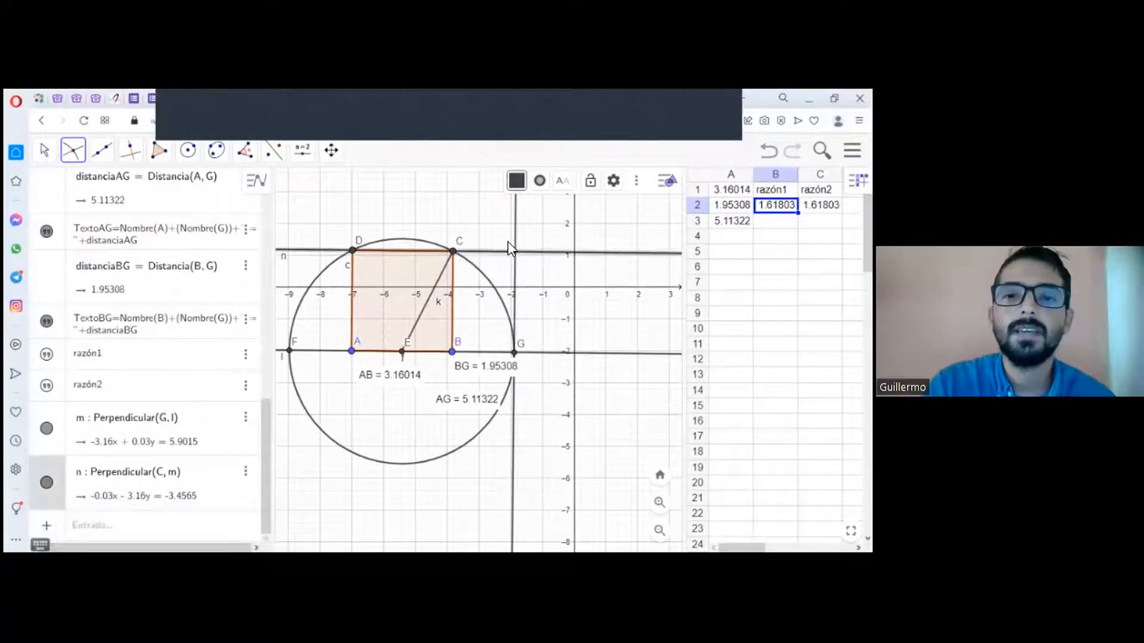
click(517, 238)
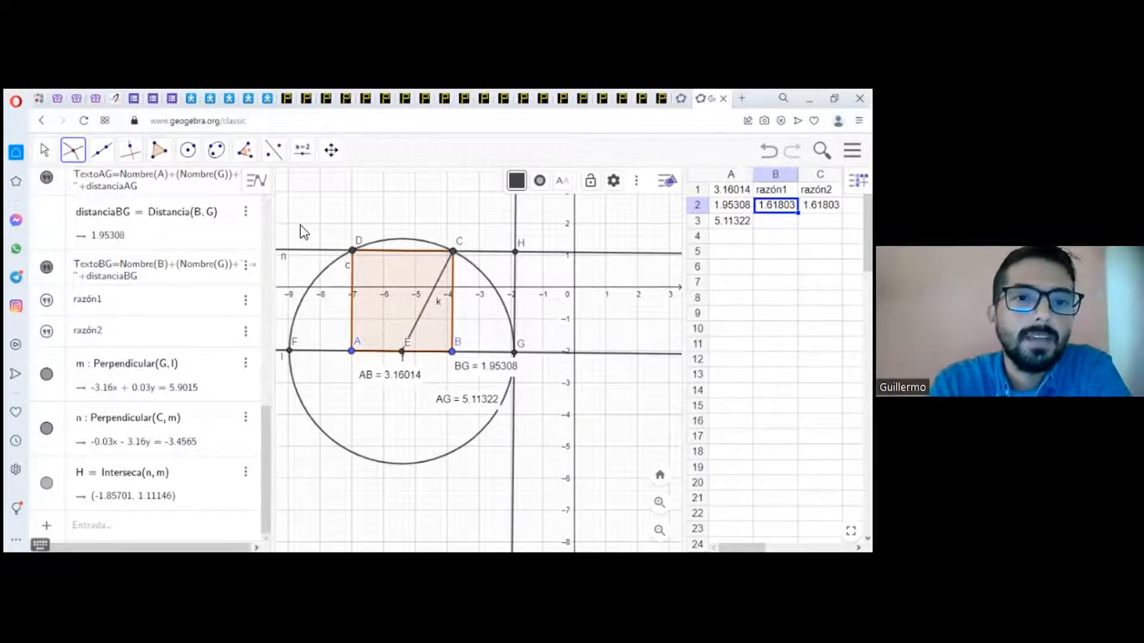
Step: Enlarge the graphics view by narrowing the algebra view, and hide the vertical line through G
drag(275, 220, 101, 220)
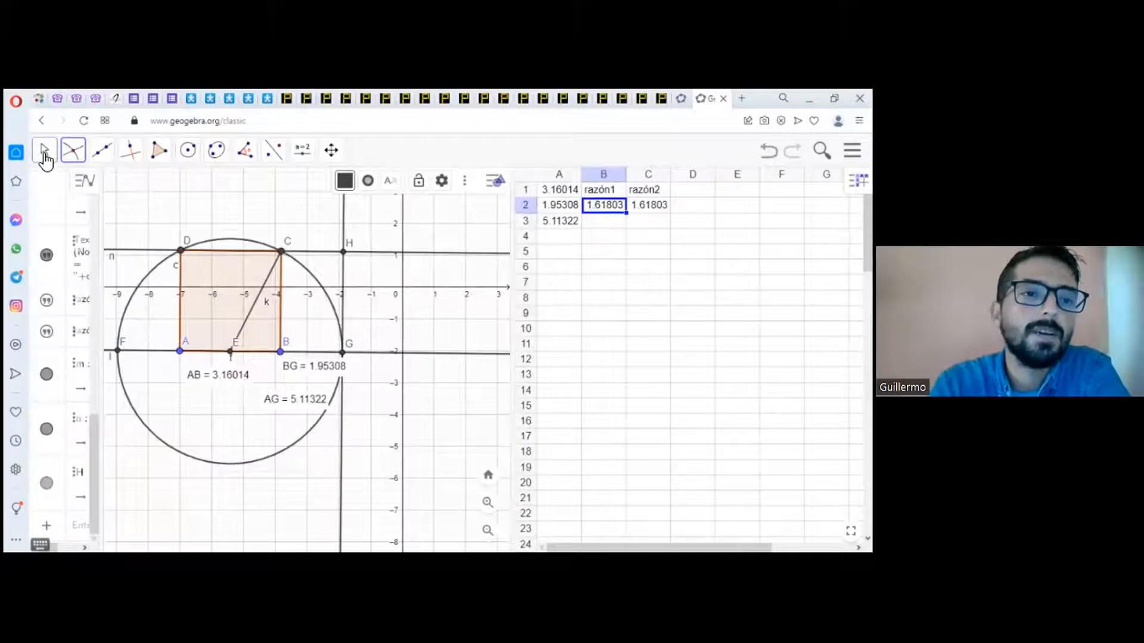
click(44, 154)
click(62, 188)
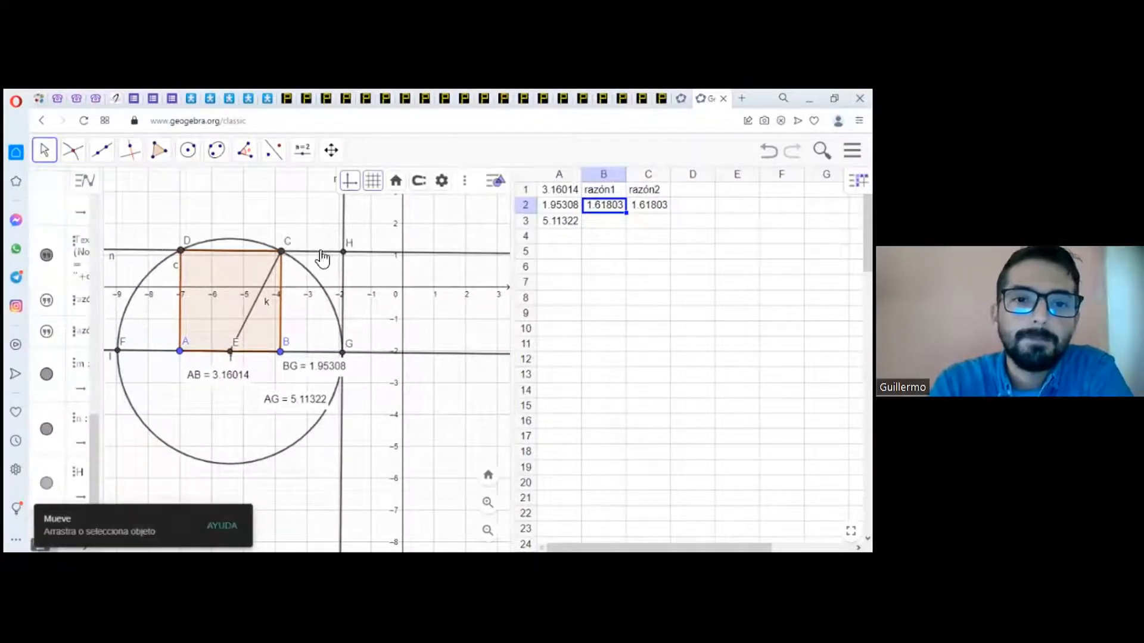
click(343, 219)
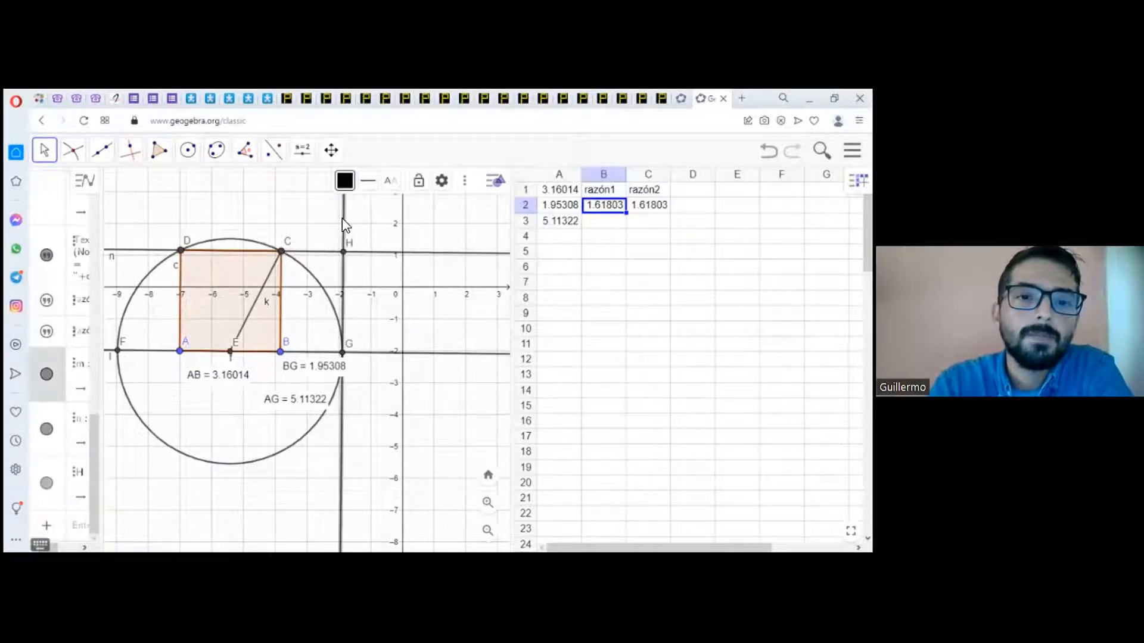
right_click(342, 218)
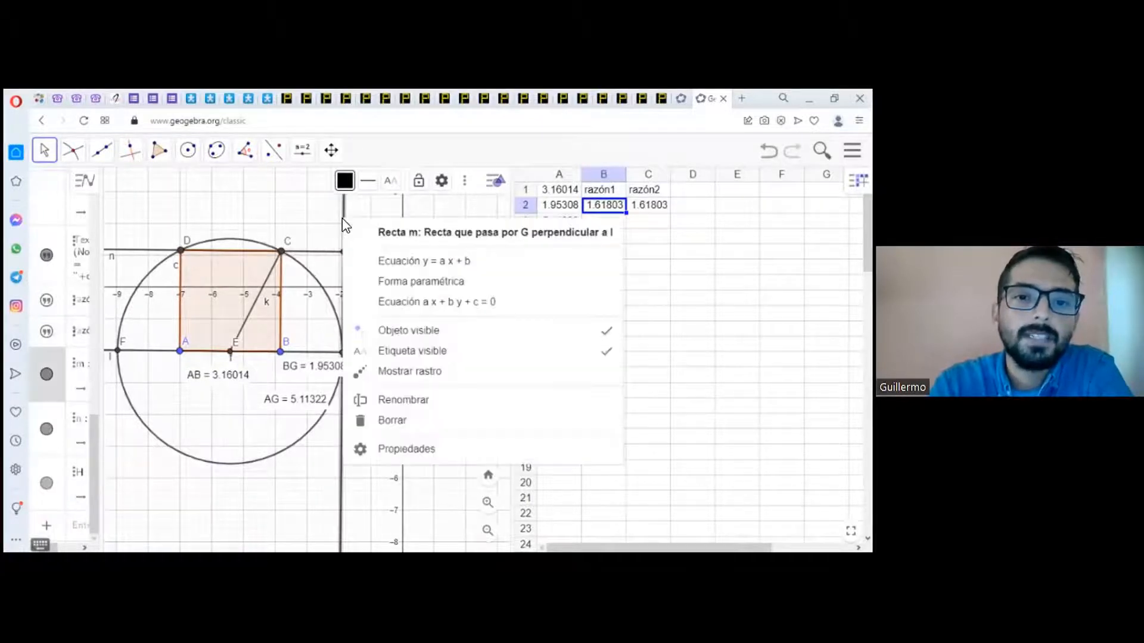
click(415, 330)
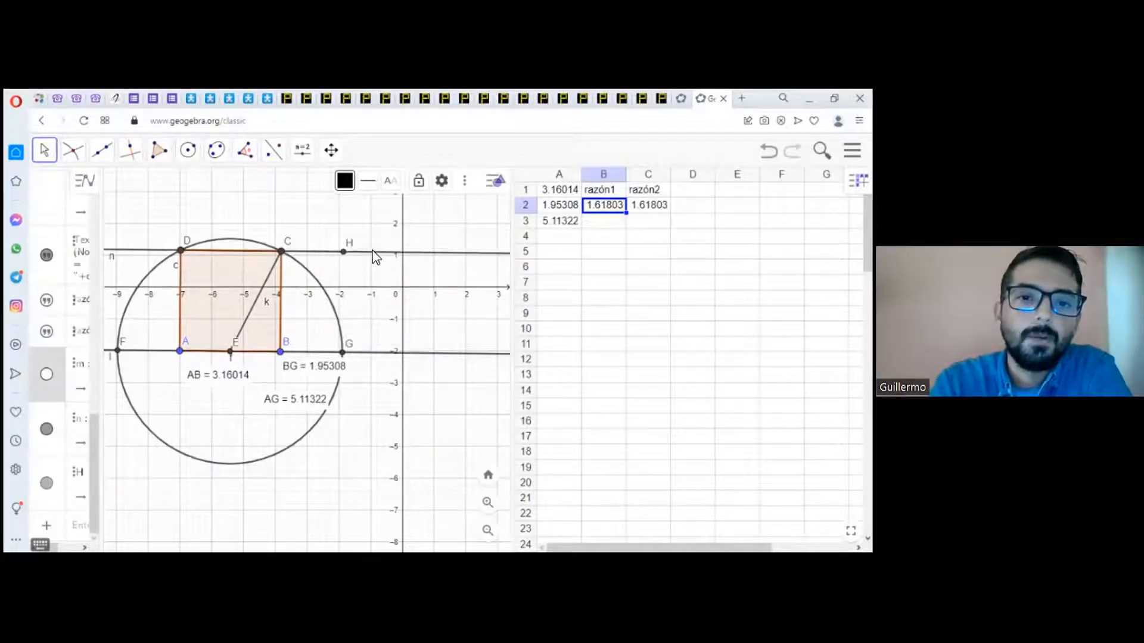
Step: Hide the horizontal line through C and H and the line through A and B
click(374, 253)
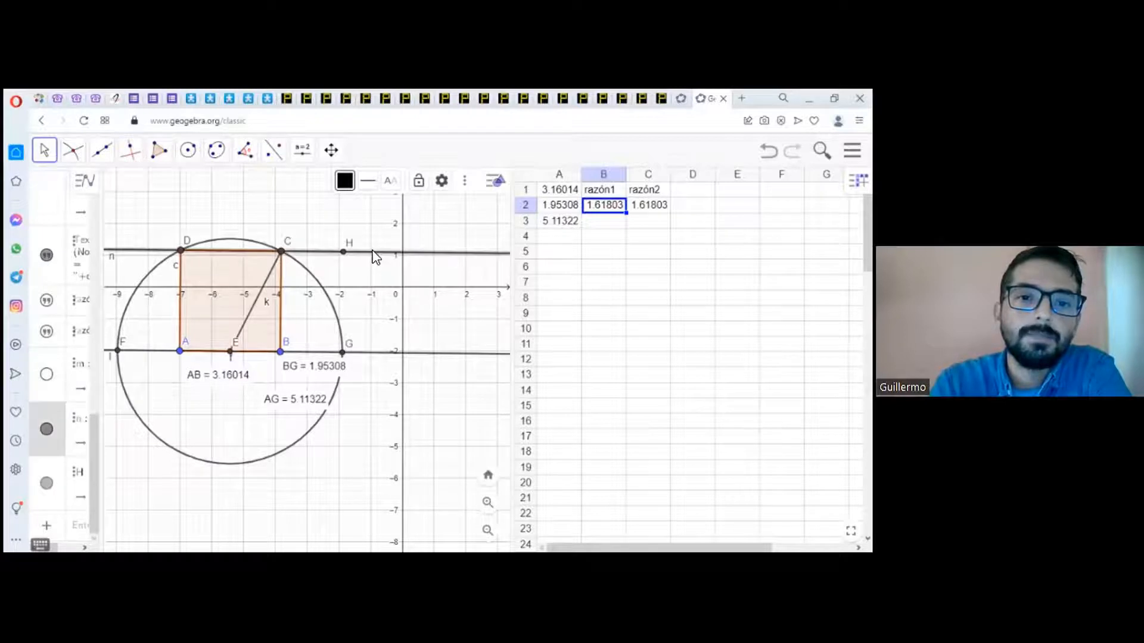
right_click(377, 253)
click(437, 370)
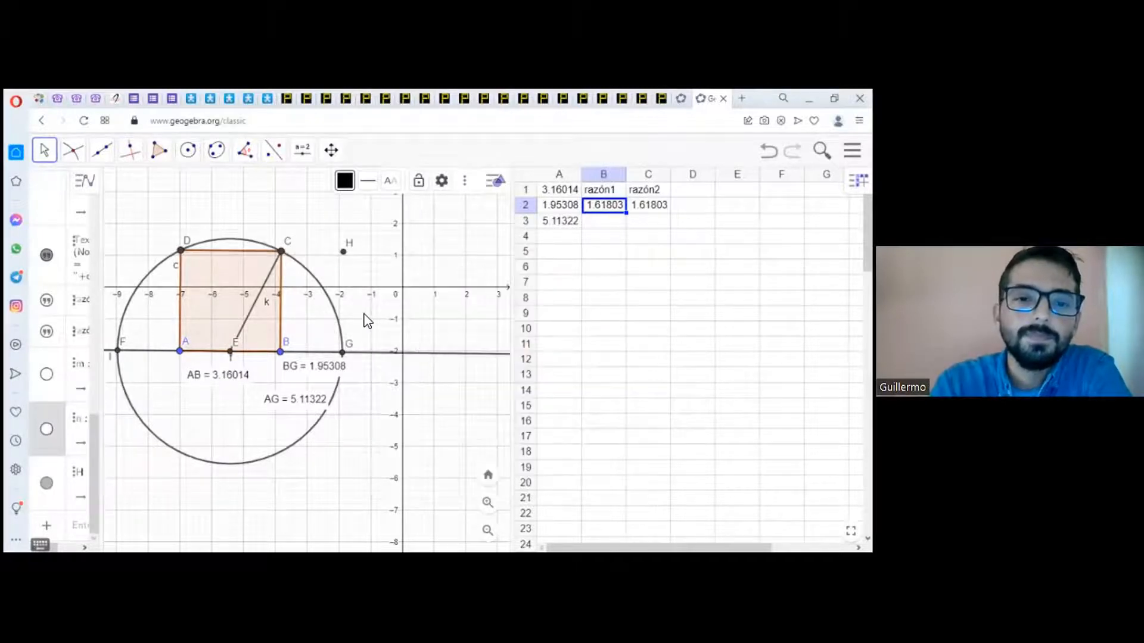
right_click(374, 361)
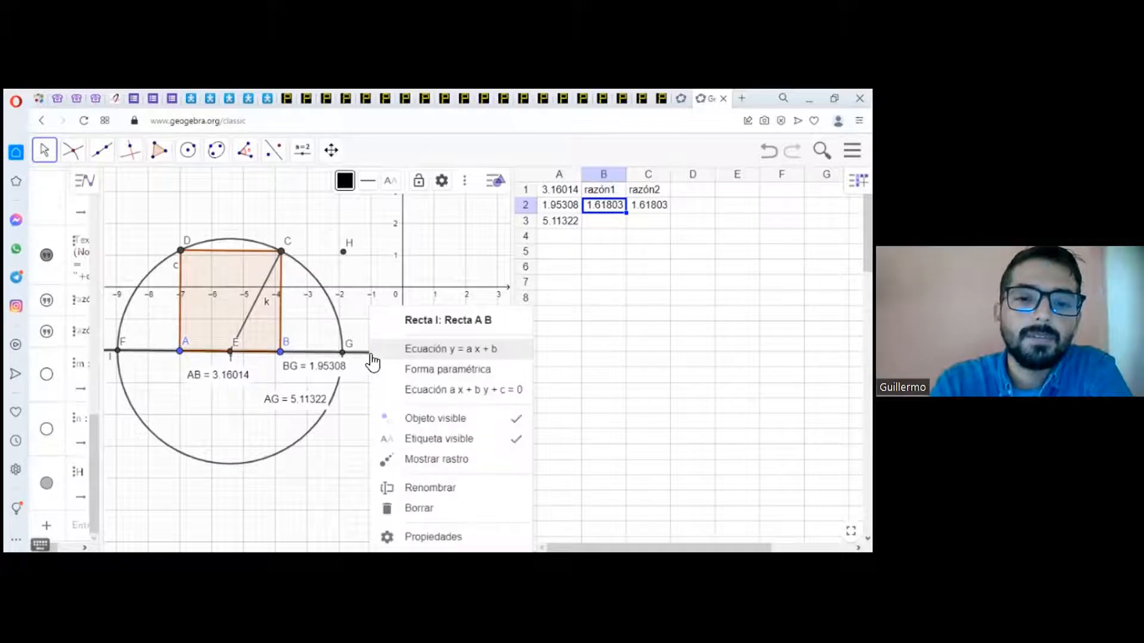
click(409, 421)
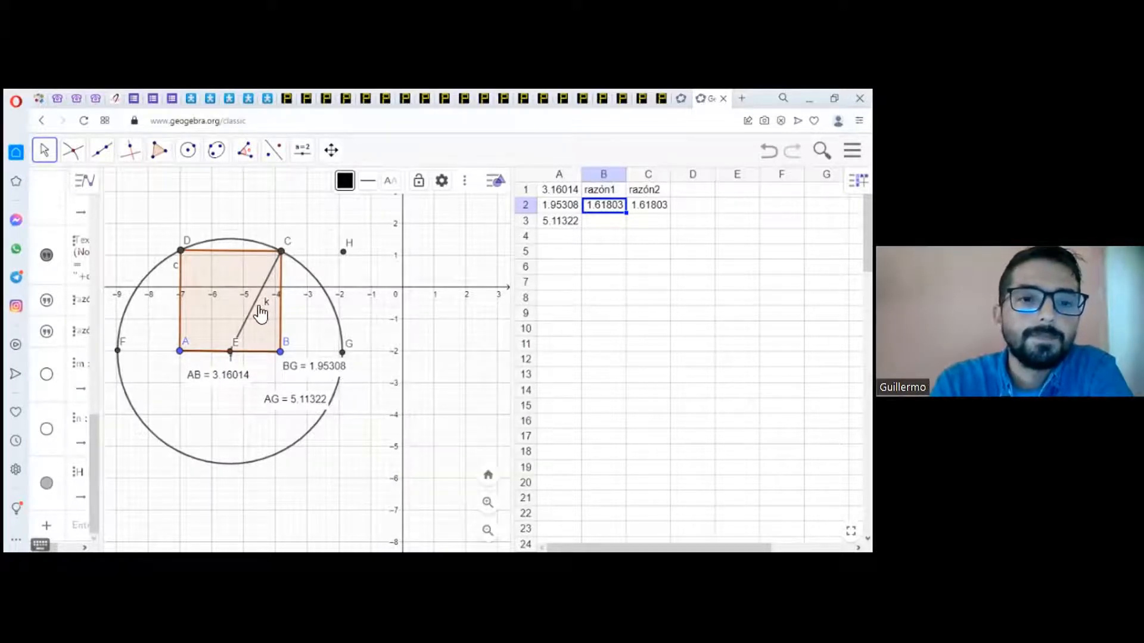
Step: Hide the circle centred at E and the segment joining E and C
click(297, 267)
right_click(298, 268)
click(354, 328)
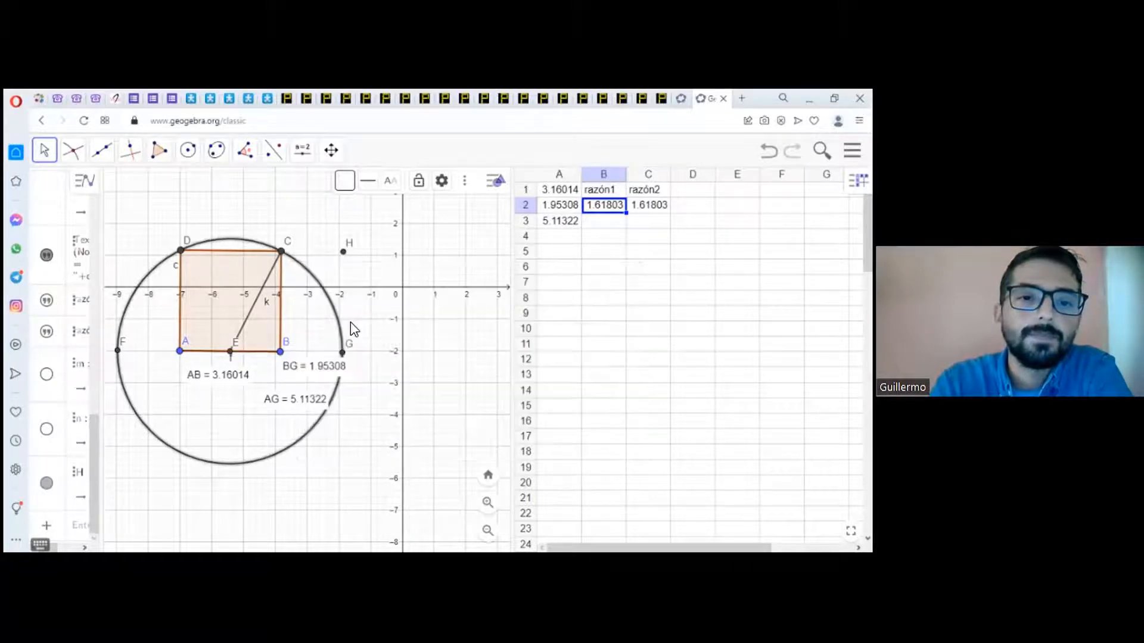
click(271, 277)
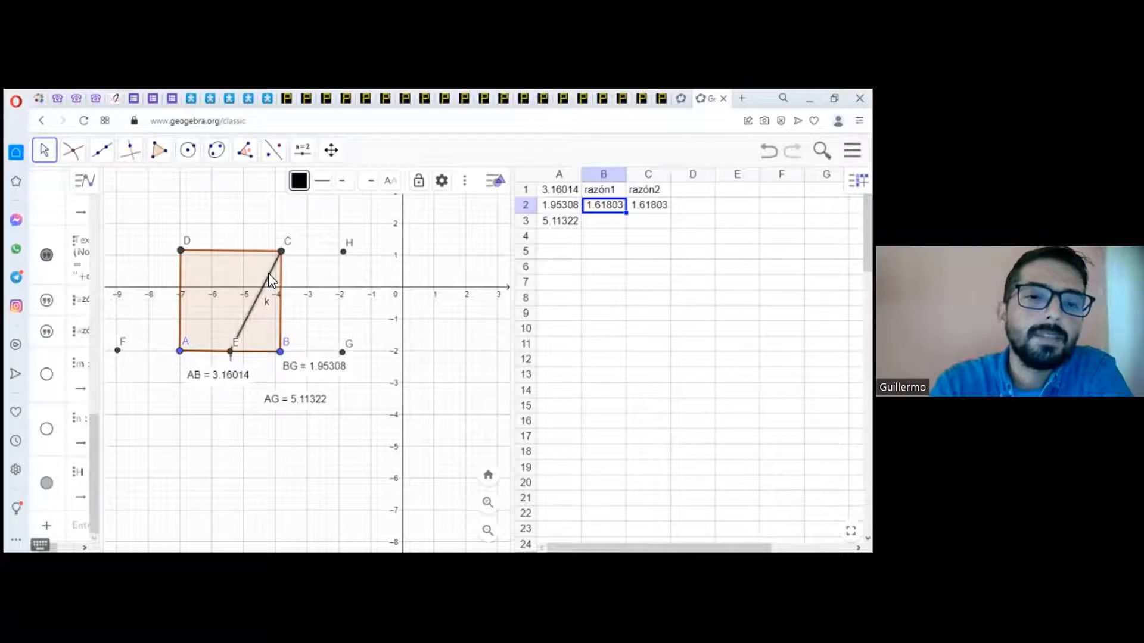
right_click(272, 278)
click(321, 335)
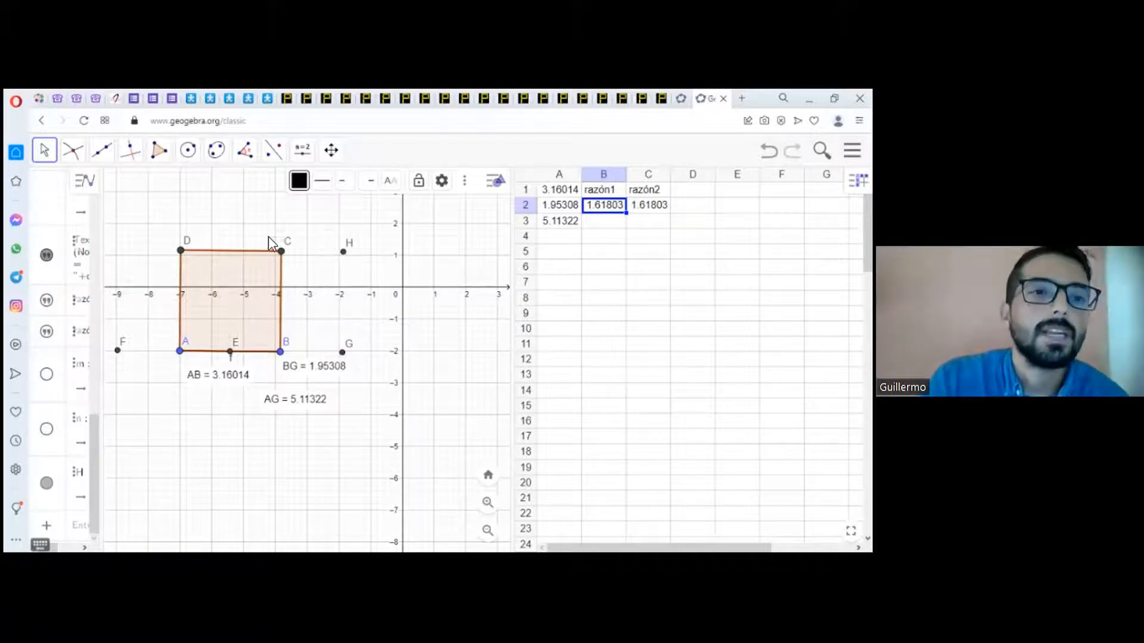
Step: Draw segments CH, HG and GB to complete the rectangle's outline beside the square
click(100, 152)
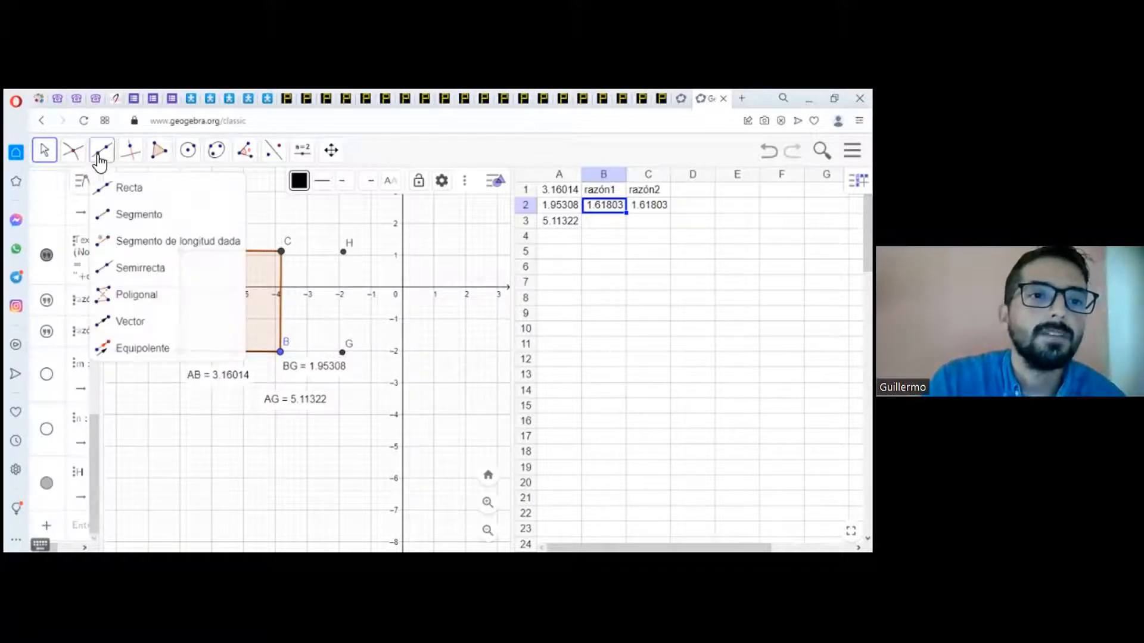
click(123, 213)
click(281, 252)
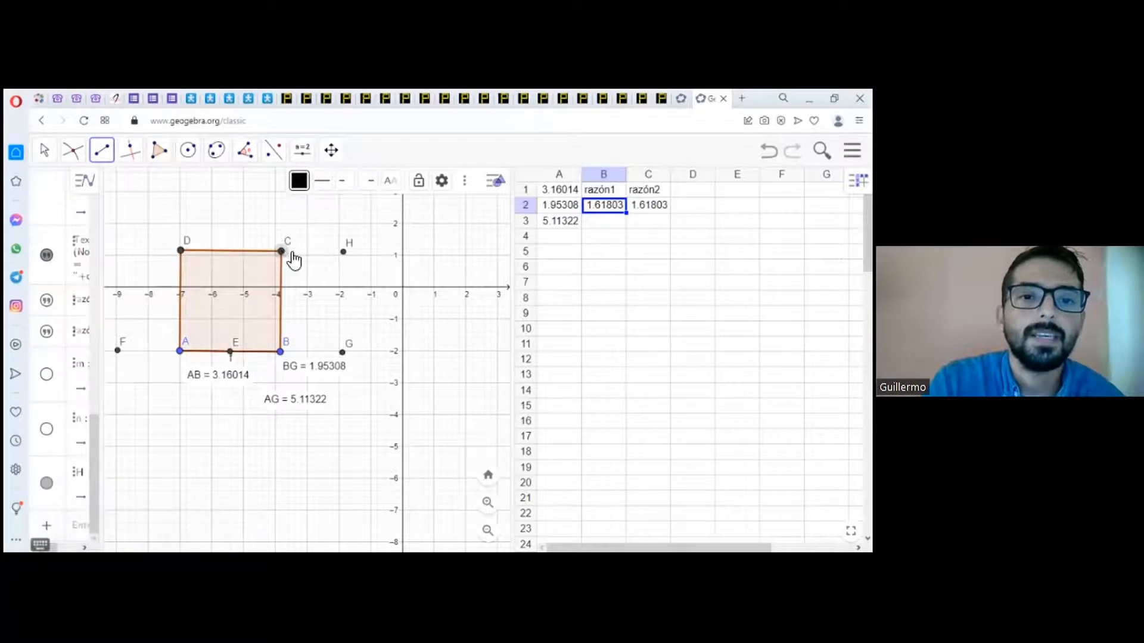
click(344, 251)
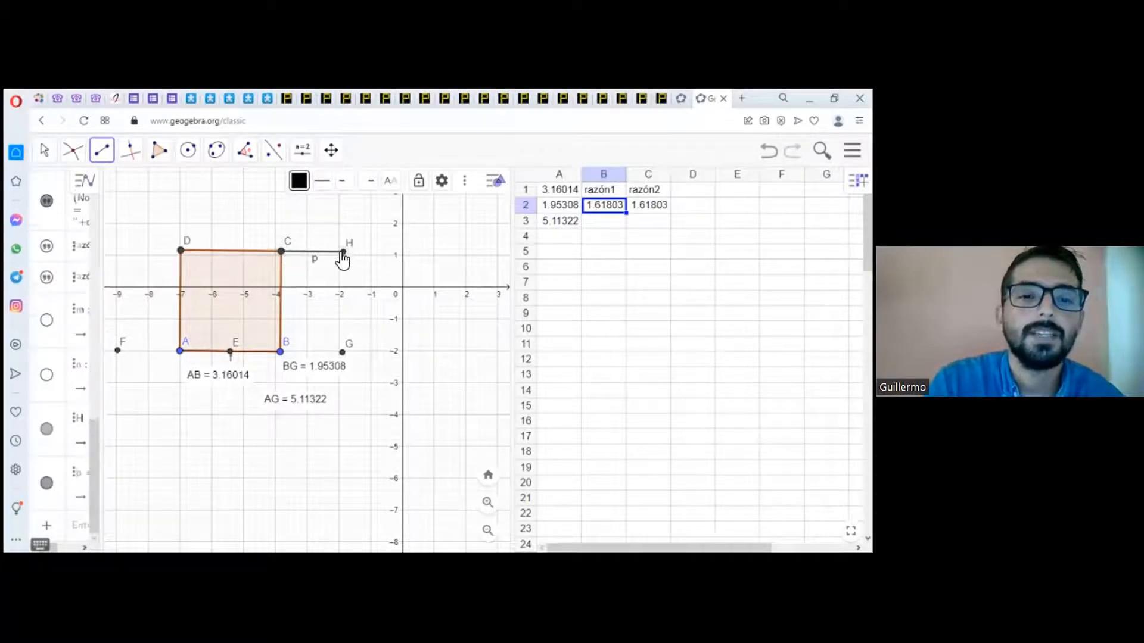
click(344, 251)
click(342, 352)
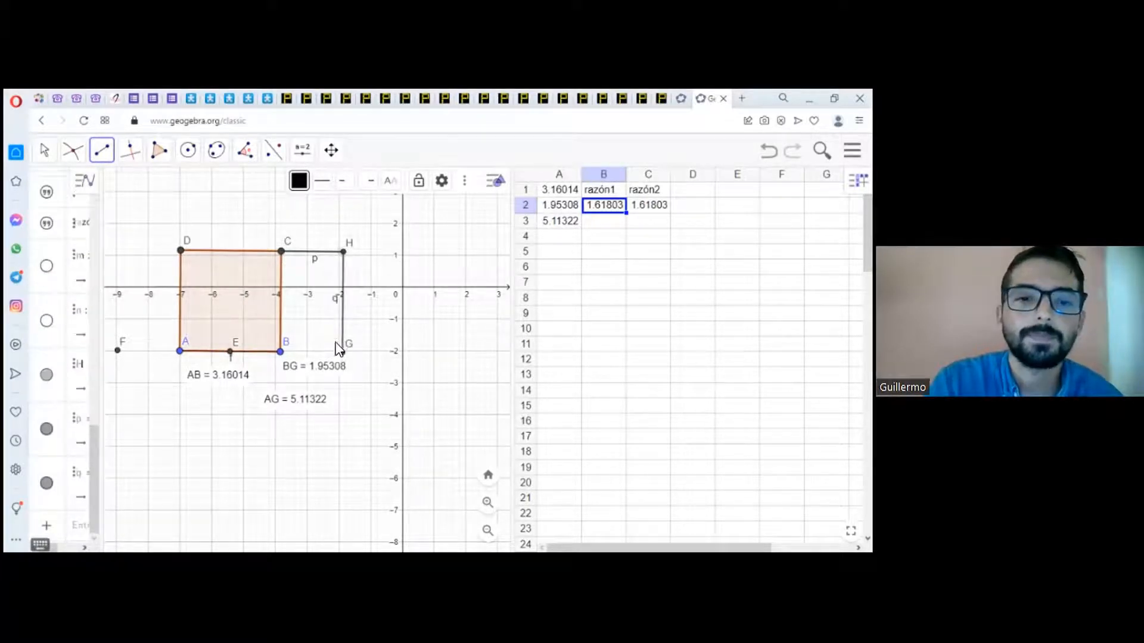
click(343, 352)
click(281, 352)
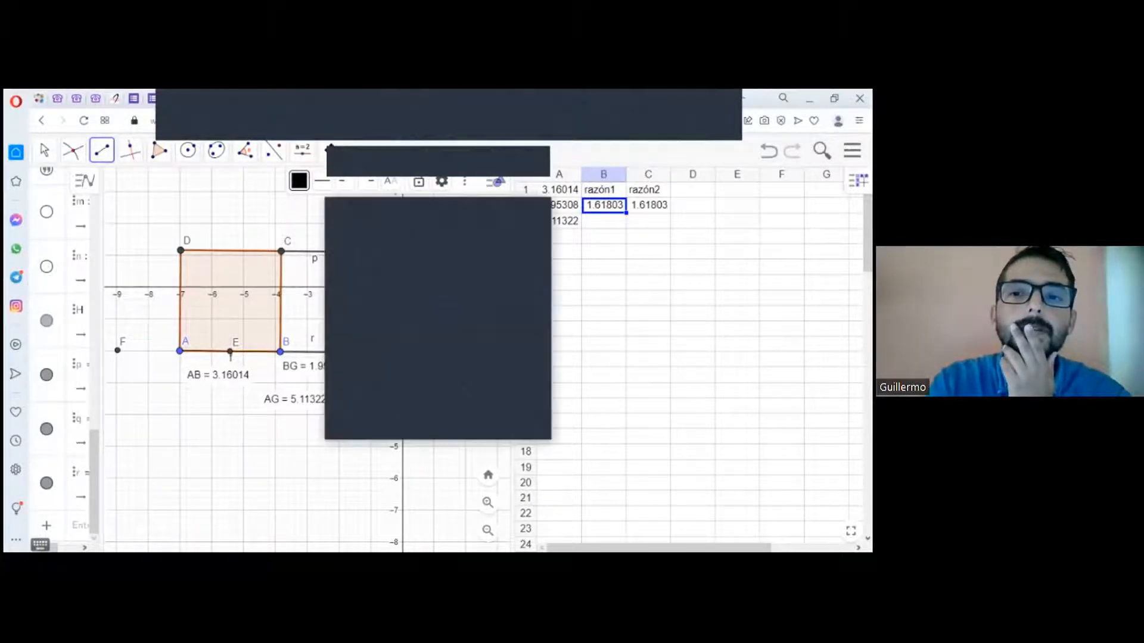
click(474, 312)
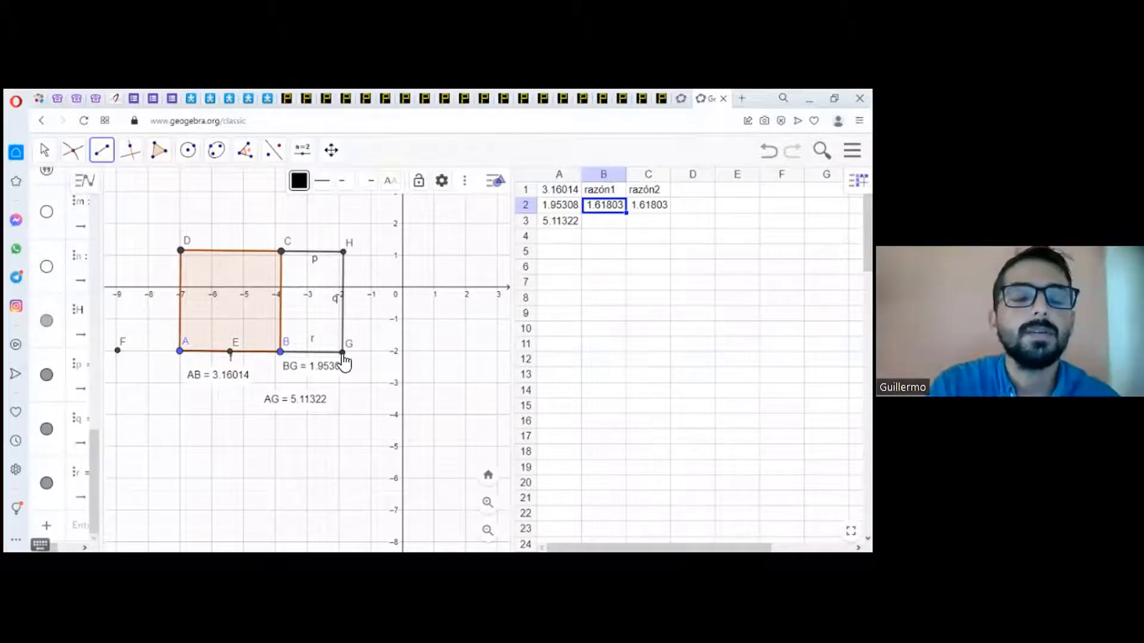
Step: Draw a circle centred at B through G and another centred at G through B
click(190, 153)
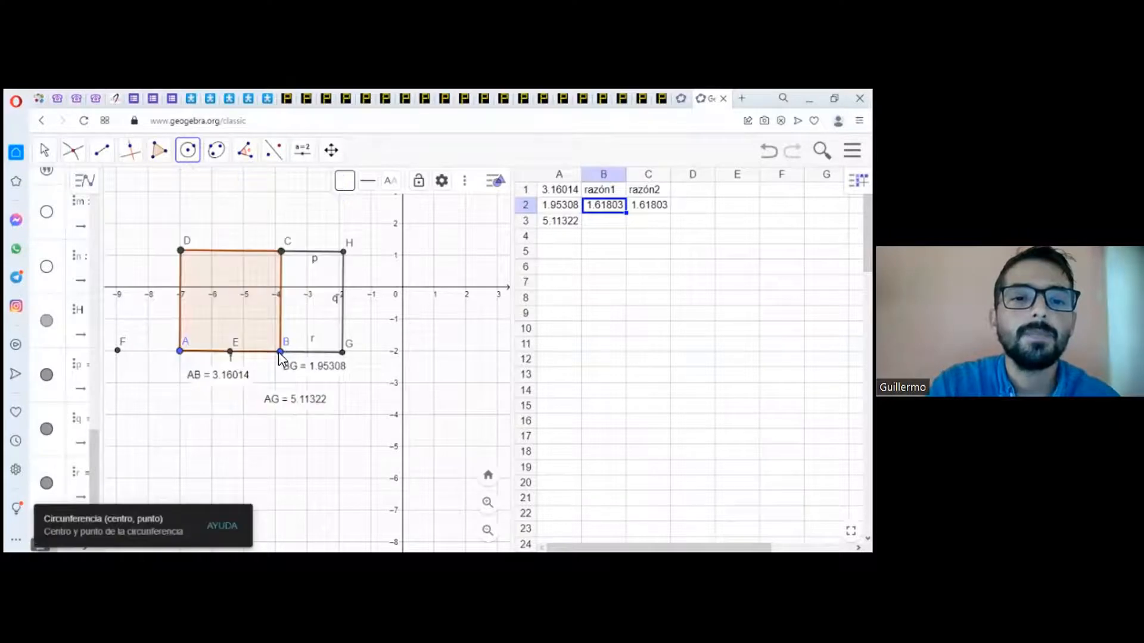
click(280, 352)
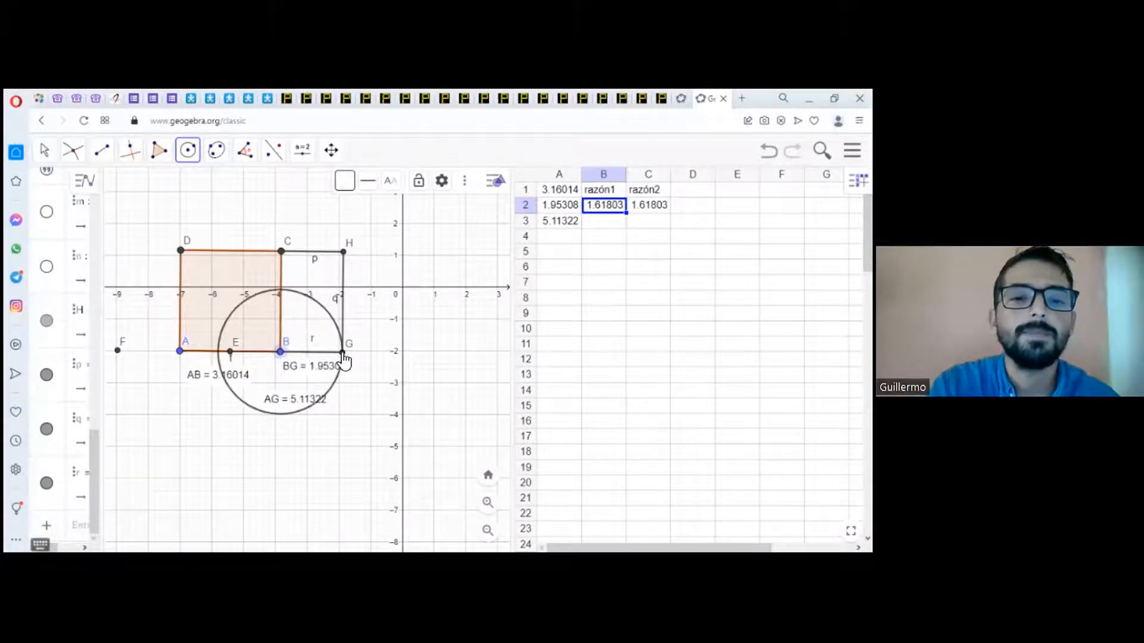
click(342, 352)
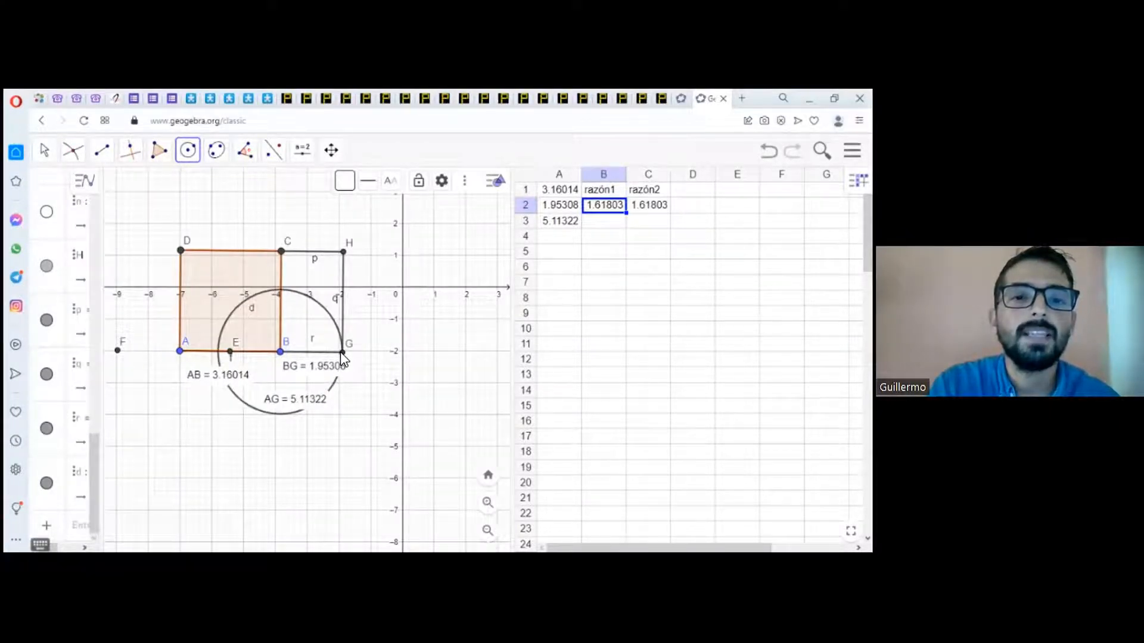
click(342, 353)
click(280, 352)
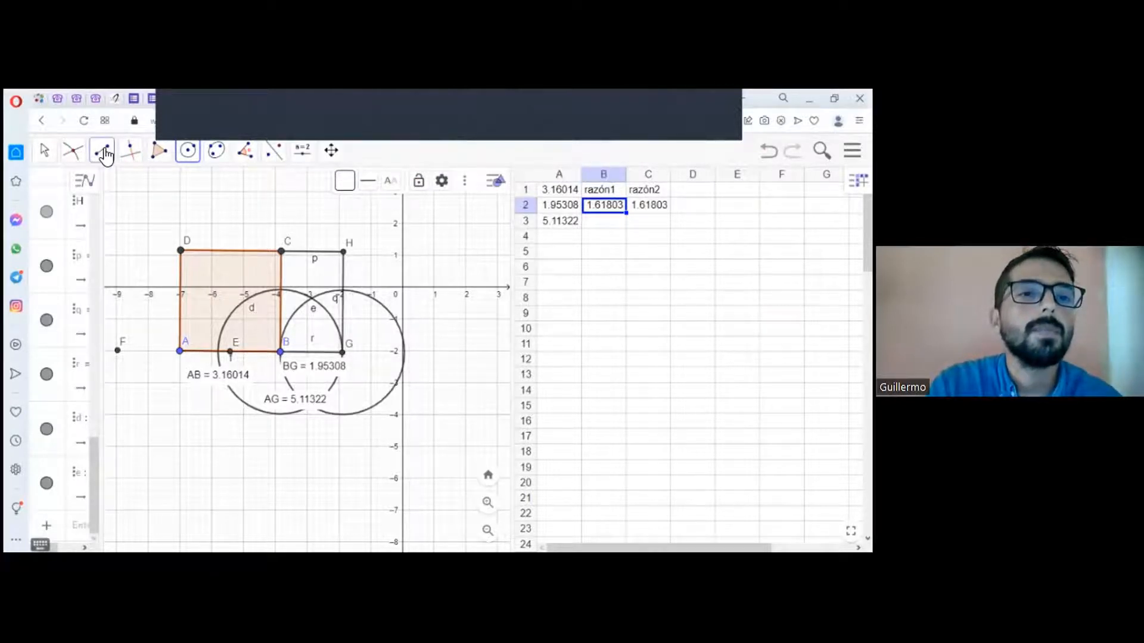
Step: Draw perpendiculars to segment BG through points B and G
click(131, 151)
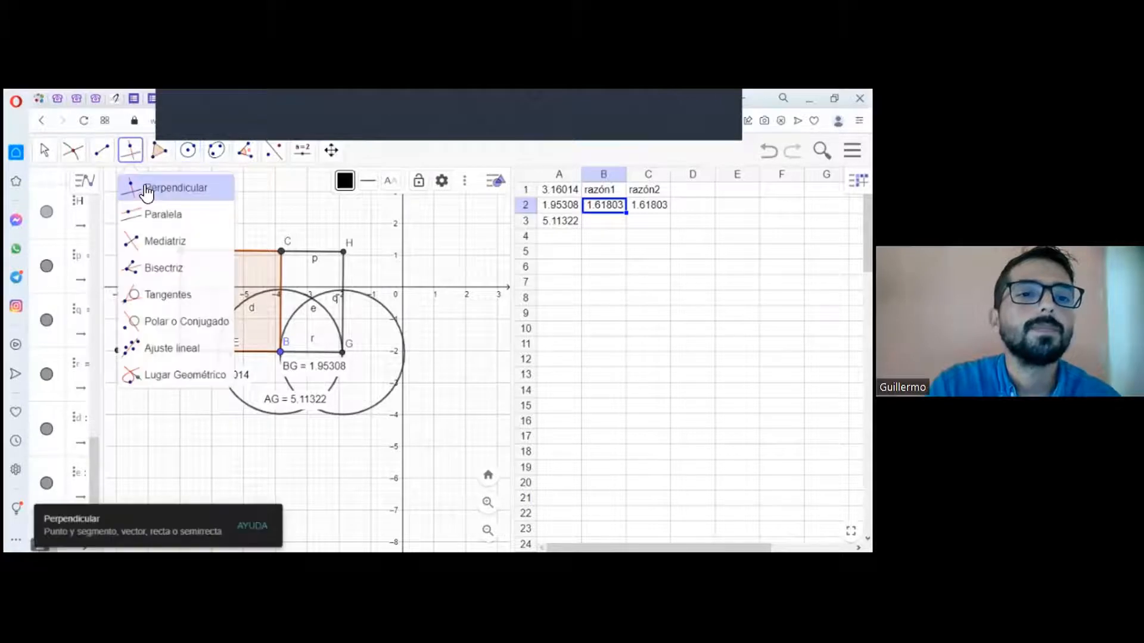
click(146, 189)
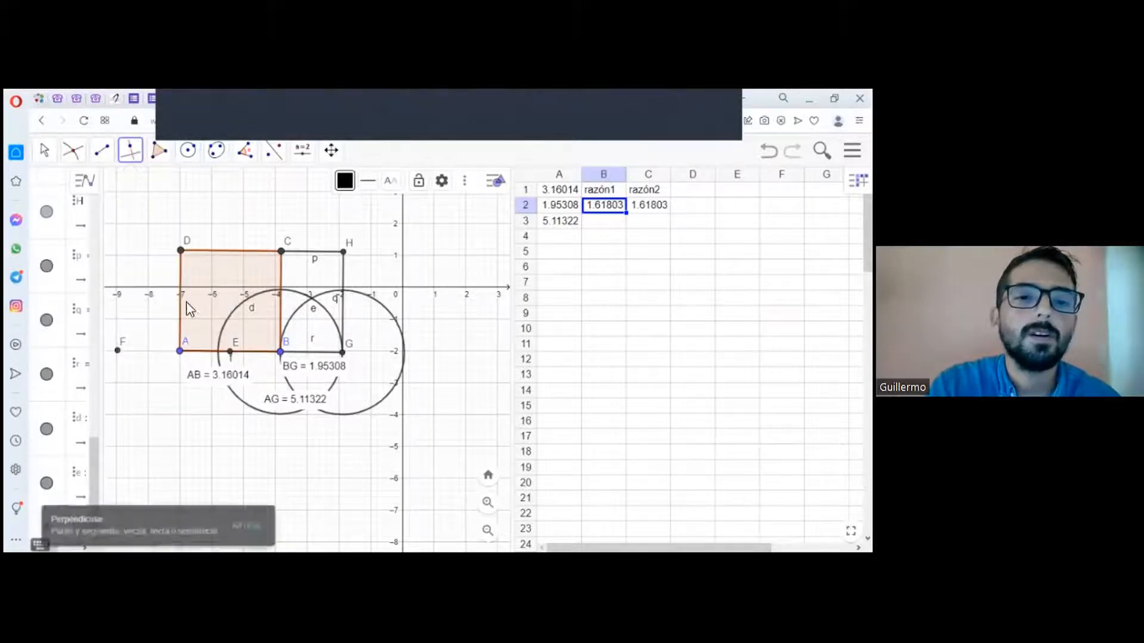
click(302, 357)
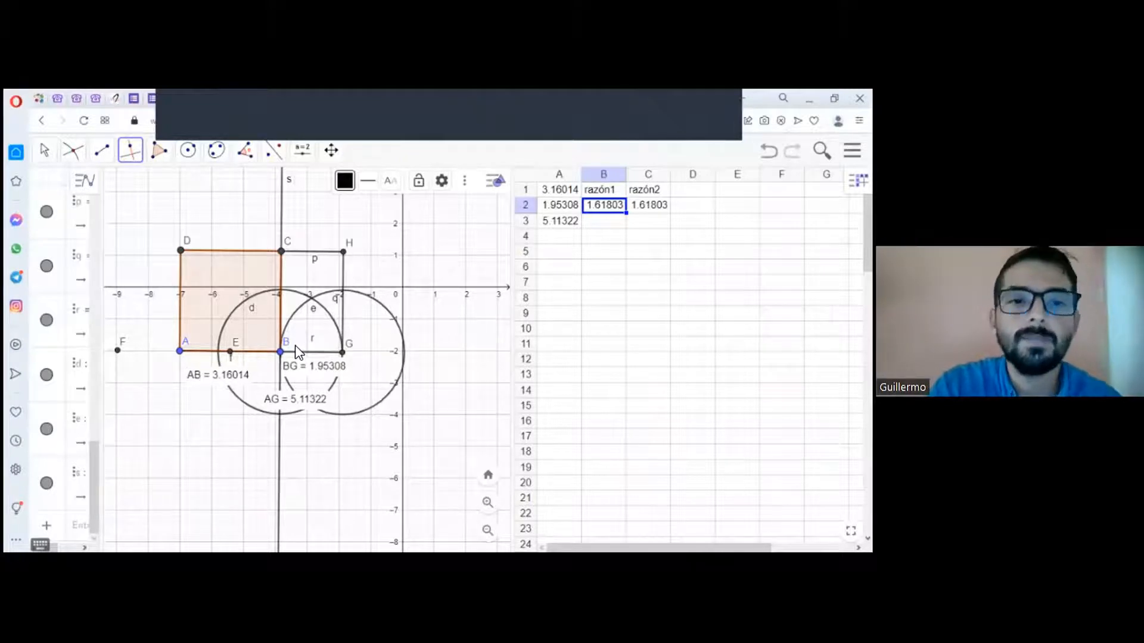
click(329, 354)
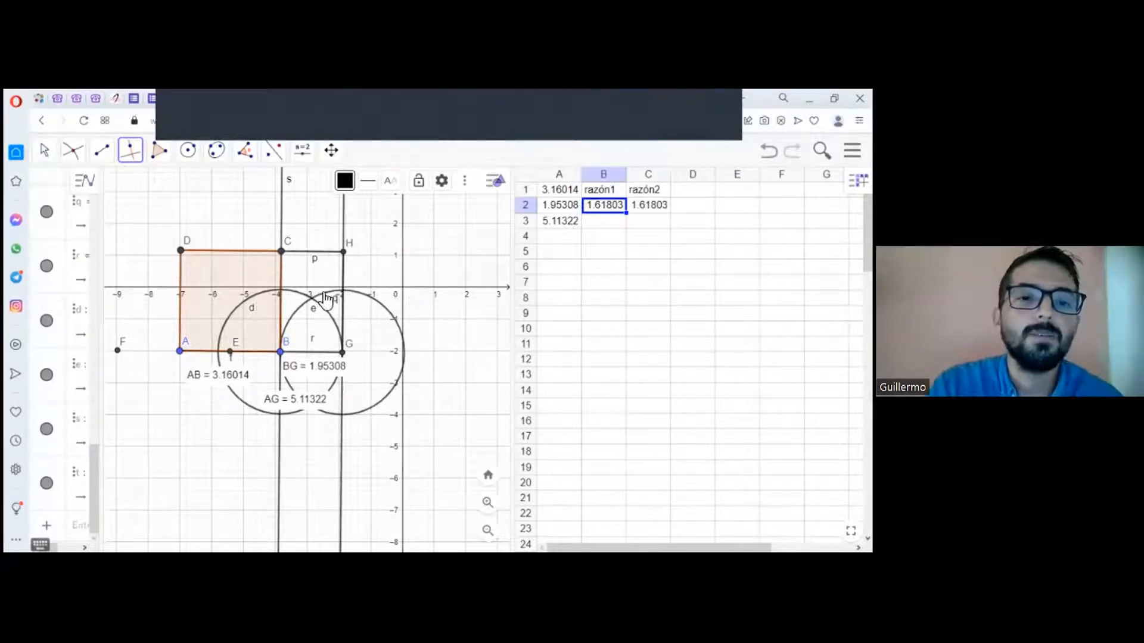
Step: Try to create the intersection of the circle centred at B with the vertical line through B
click(73, 150)
click(114, 269)
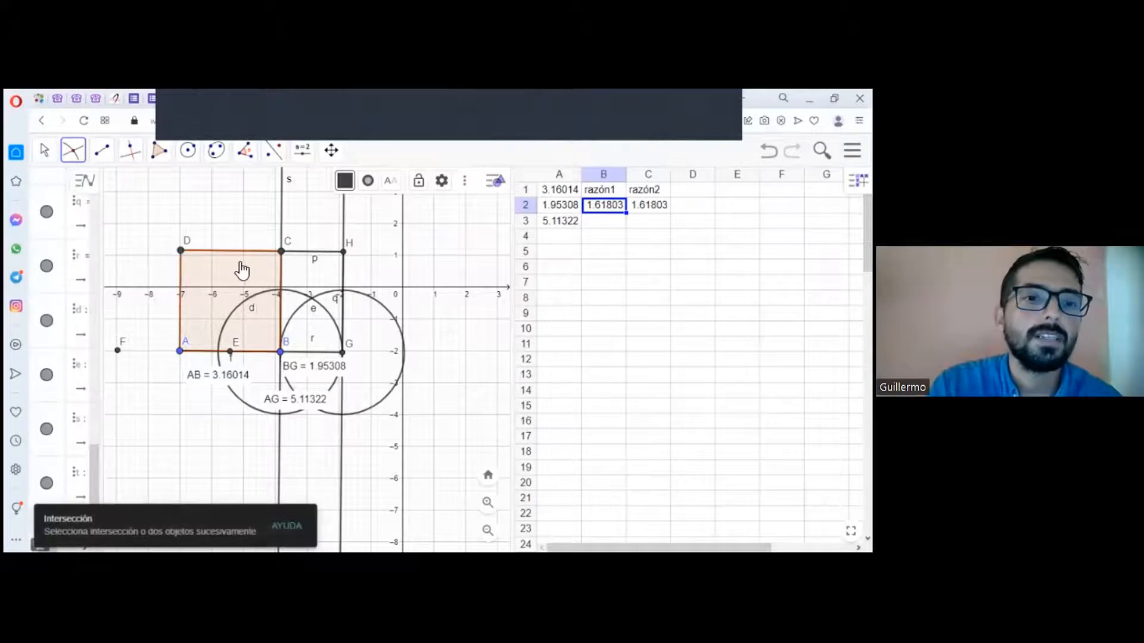
click(295, 296)
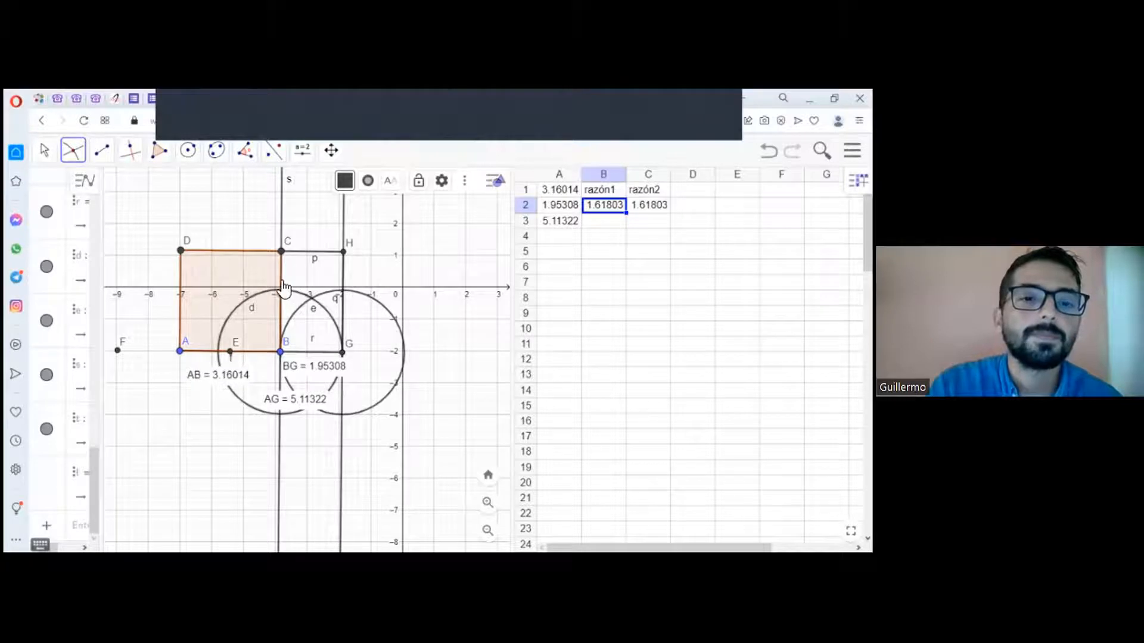
click(282, 280)
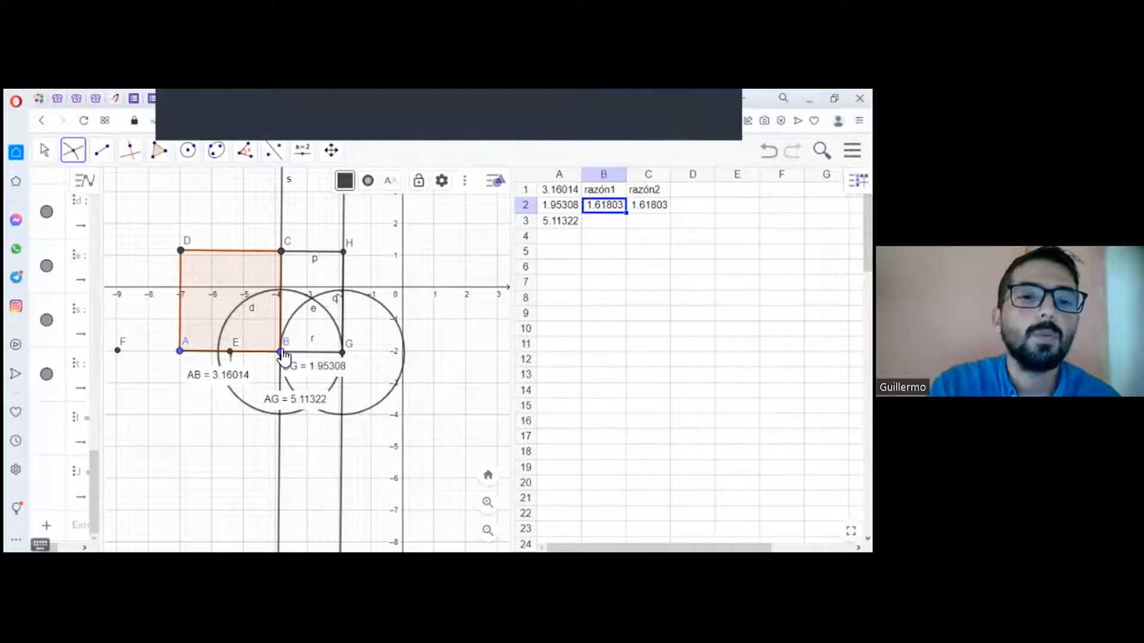
Step: Hide the two perpendicular lines to BG that pass through B and G
click(43, 153)
right_click(280, 210)
click(334, 323)
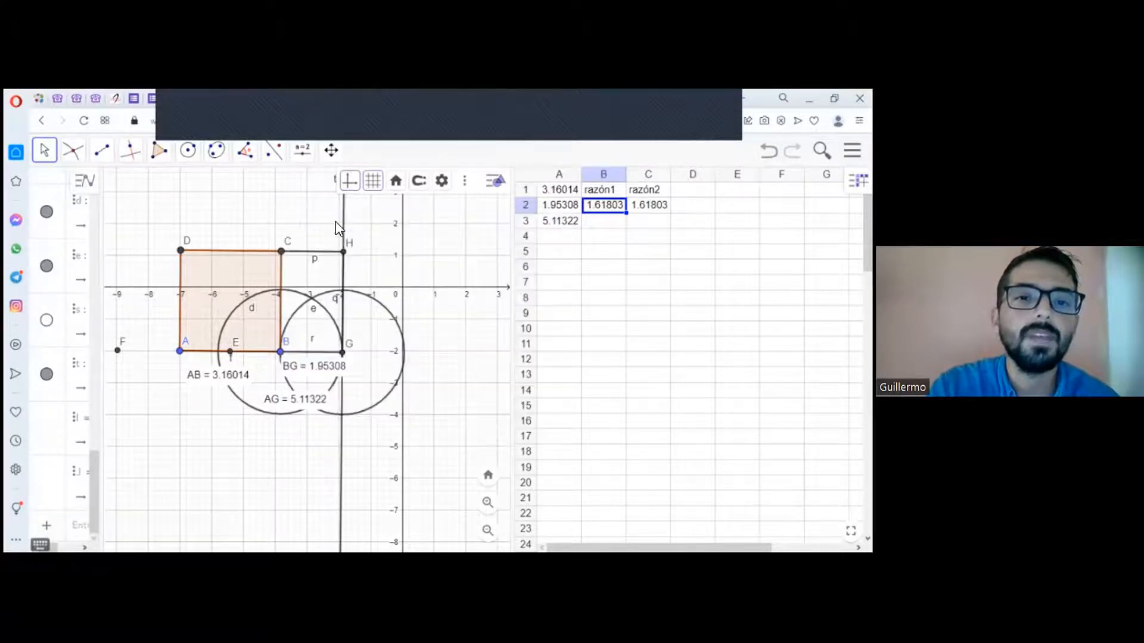
right_click(344, 221)
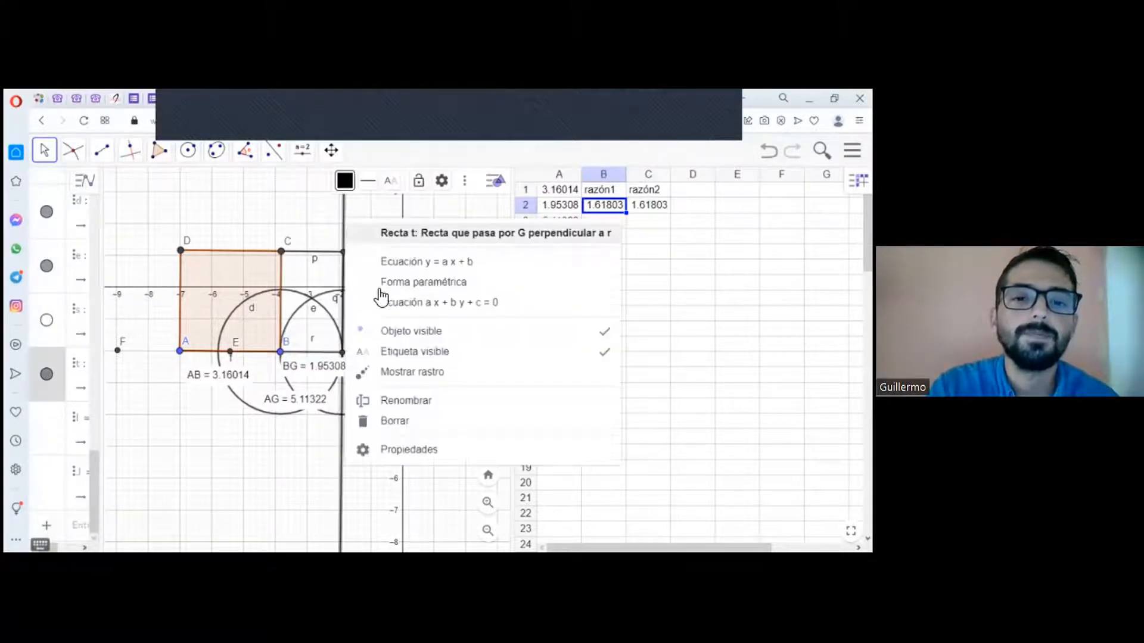
click(406, 331)
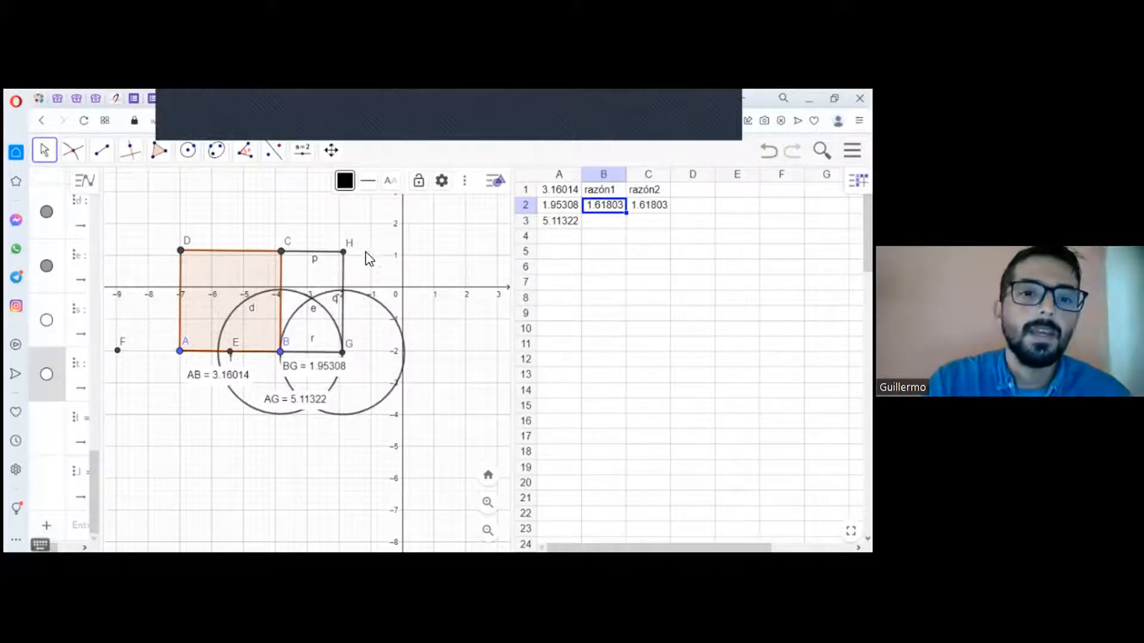
Step: Create the intersection point of the circle centred at B with the square's side BC
click(79, 160)
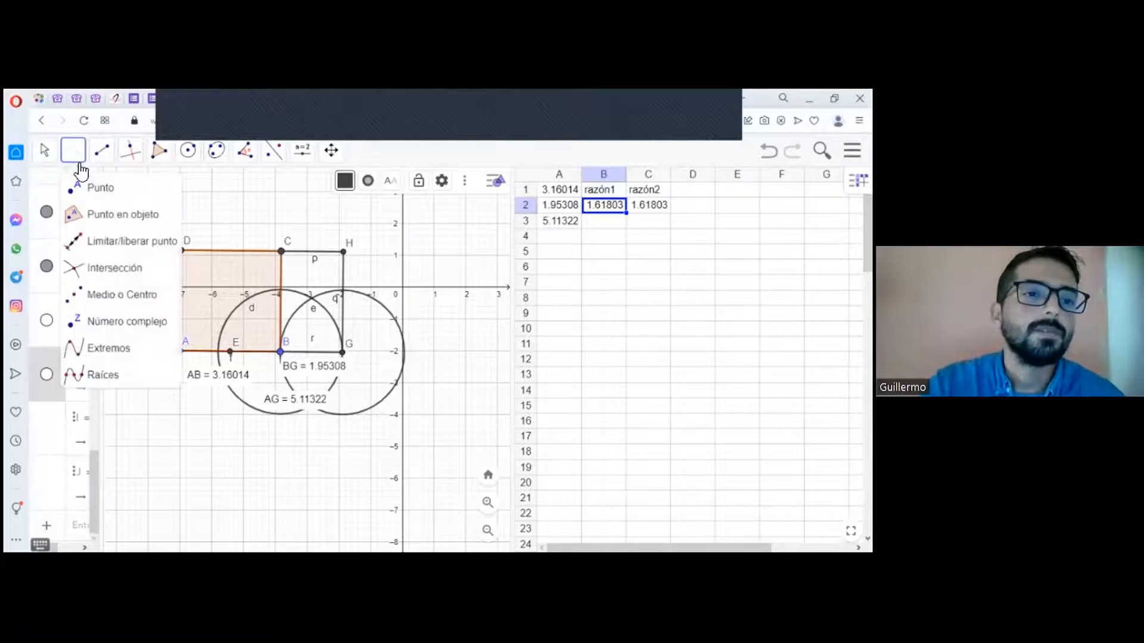
click(112, 266)
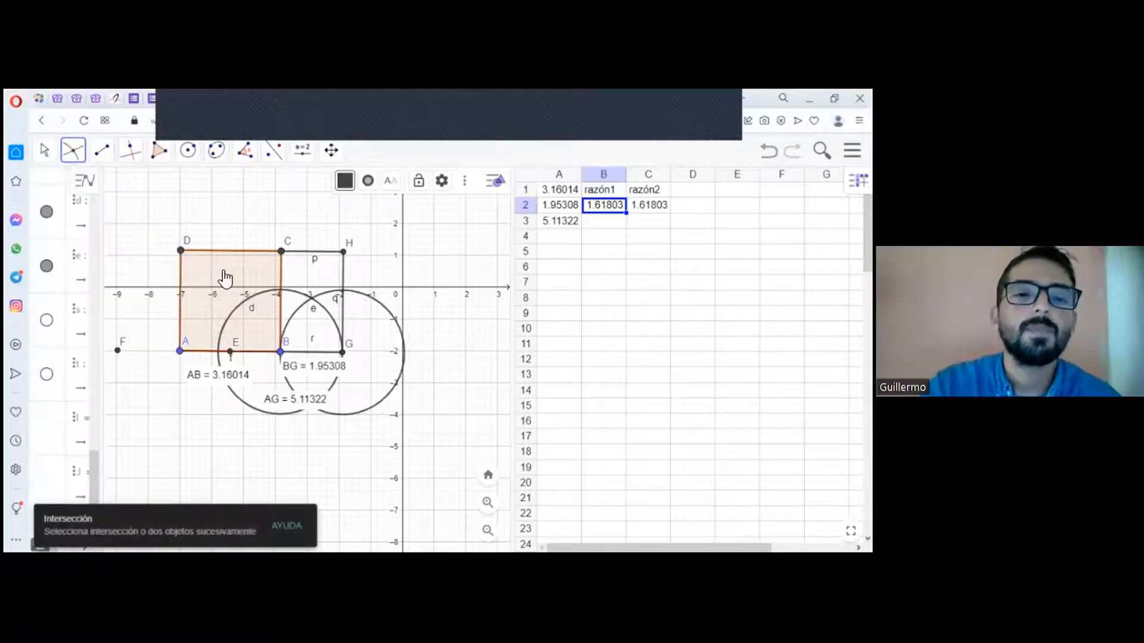
click(286, 292)
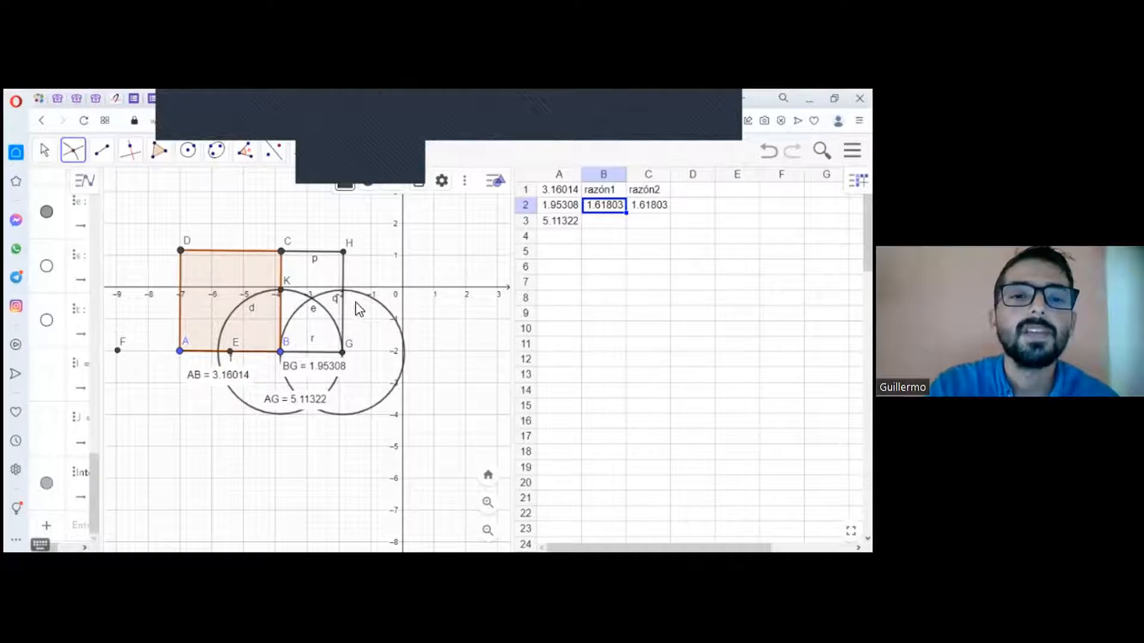
Step: Create the intersection of the circle centred at G with side GH, and join it to point K with a segment
click(344, 274)
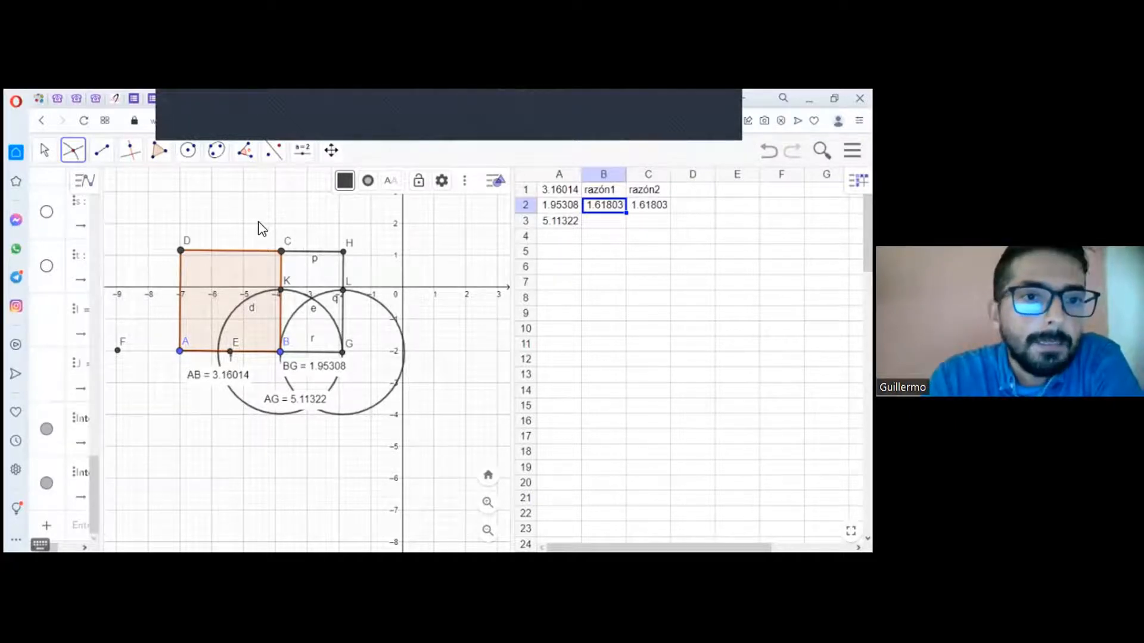
click(107, 152)
click(139, 217)
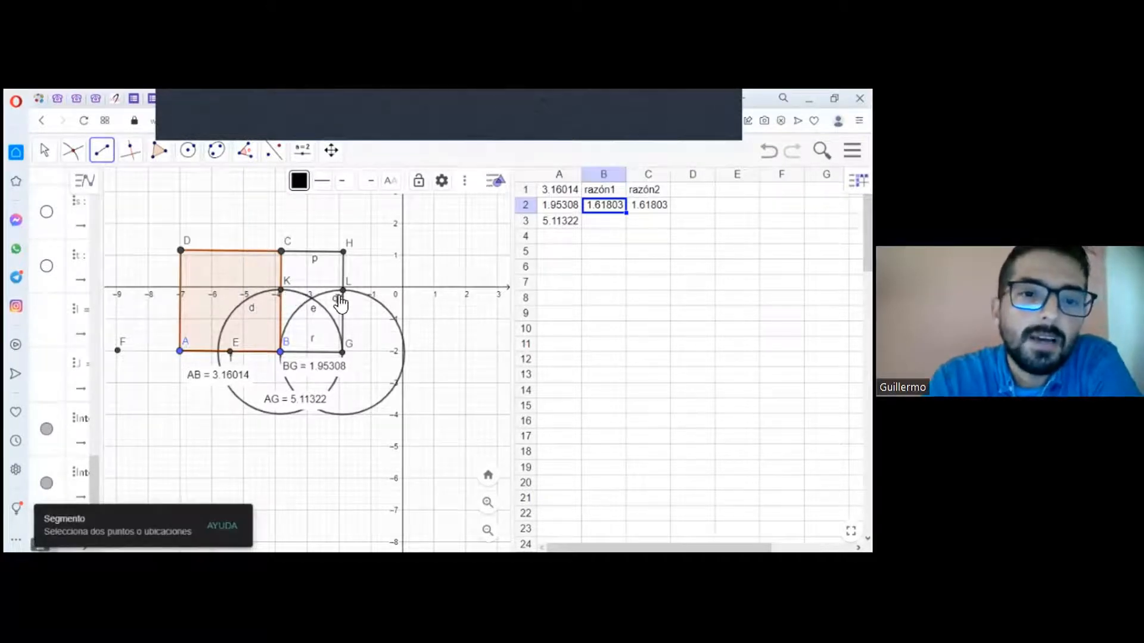
click(282, 290)
click(343, 291)
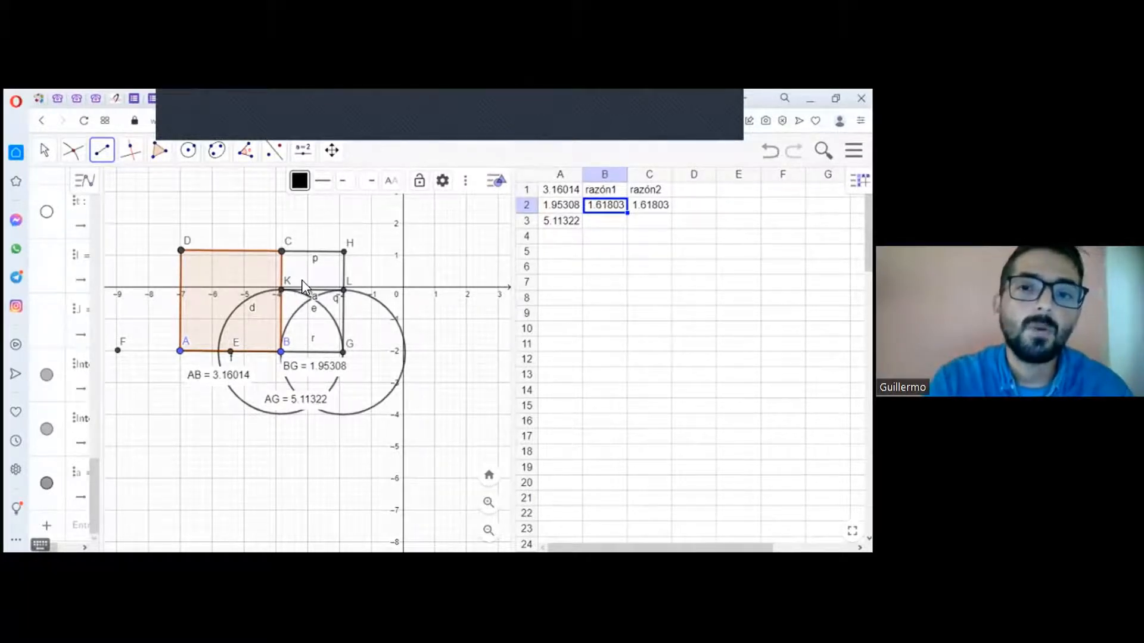
Step: Construct a regular polygon with 4 vertices on side LH, inside the remaining rectangle
click(551, 253)
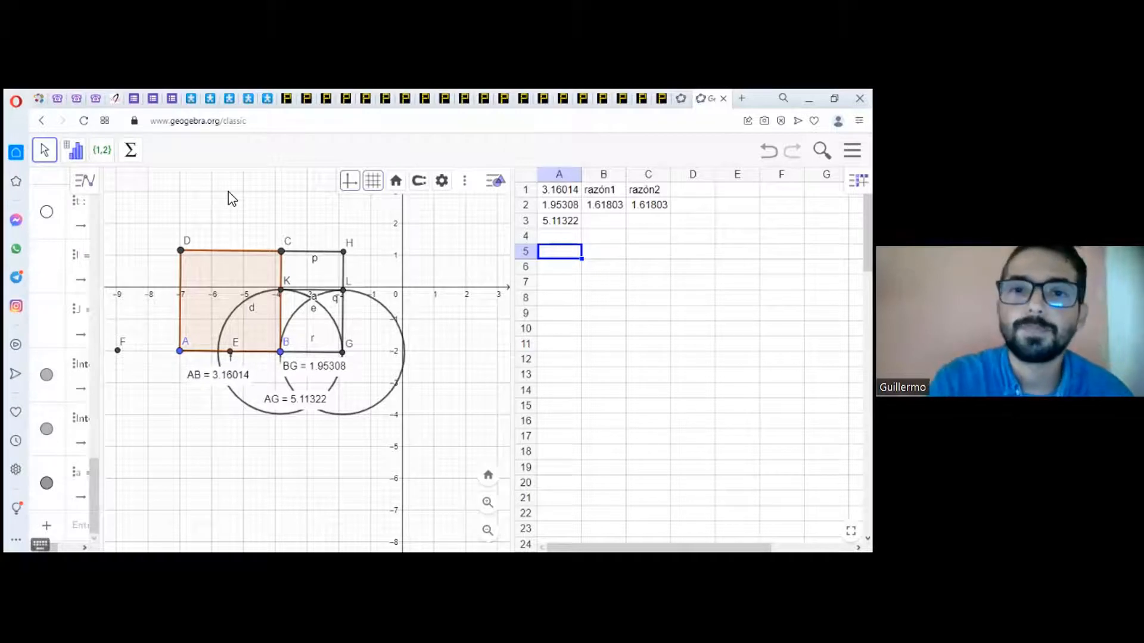
click(442, 181)
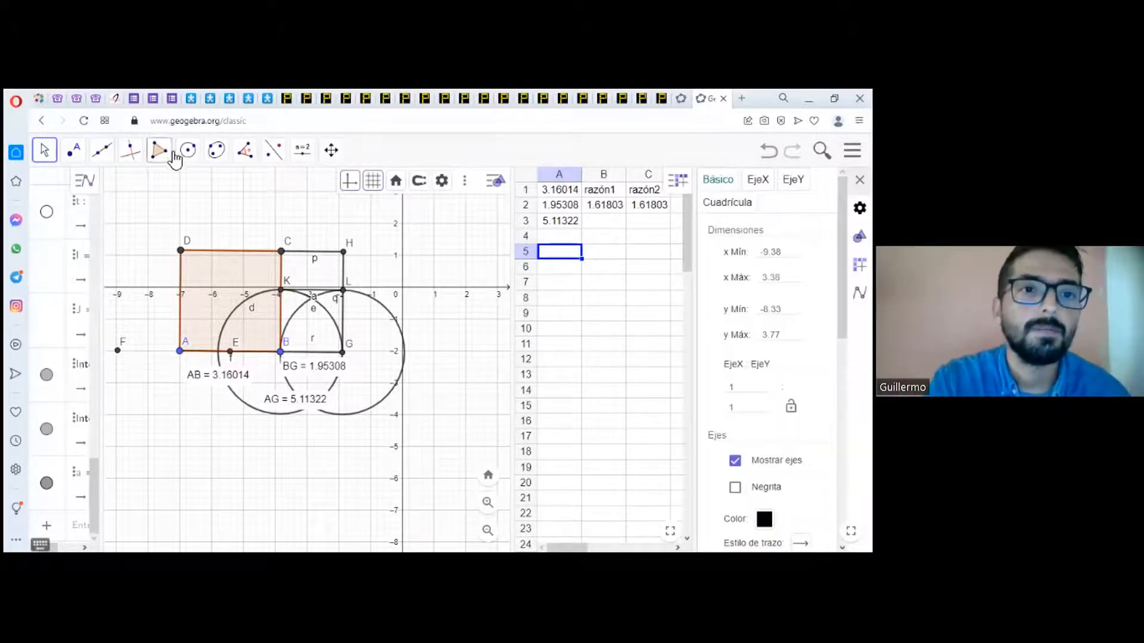
click(159, 150)
click(194, 217)
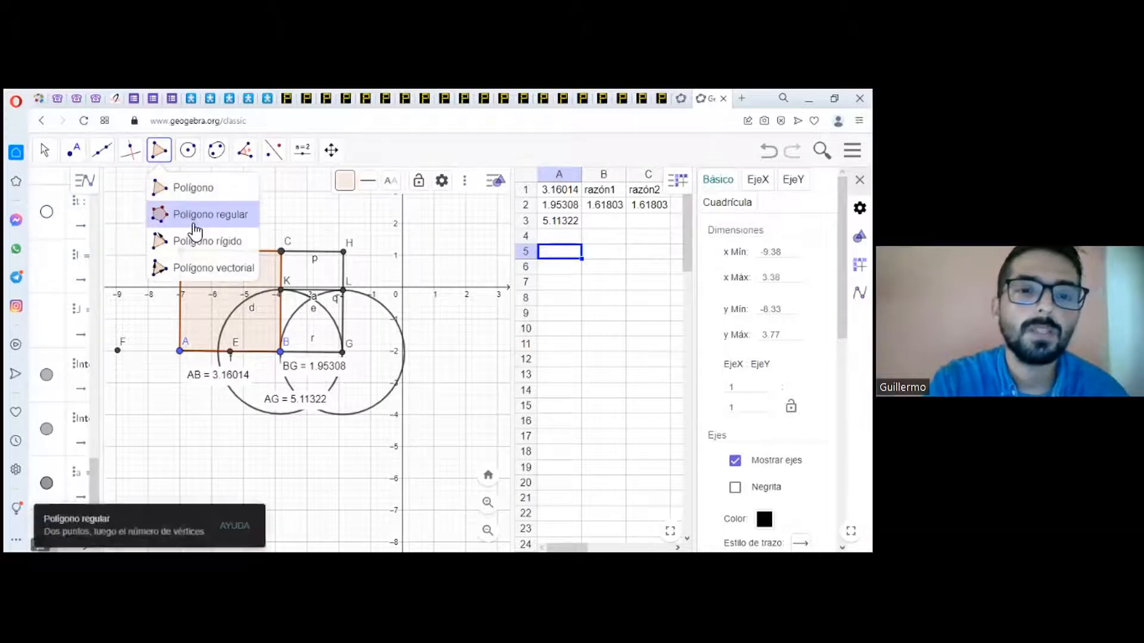
click(344, 292)
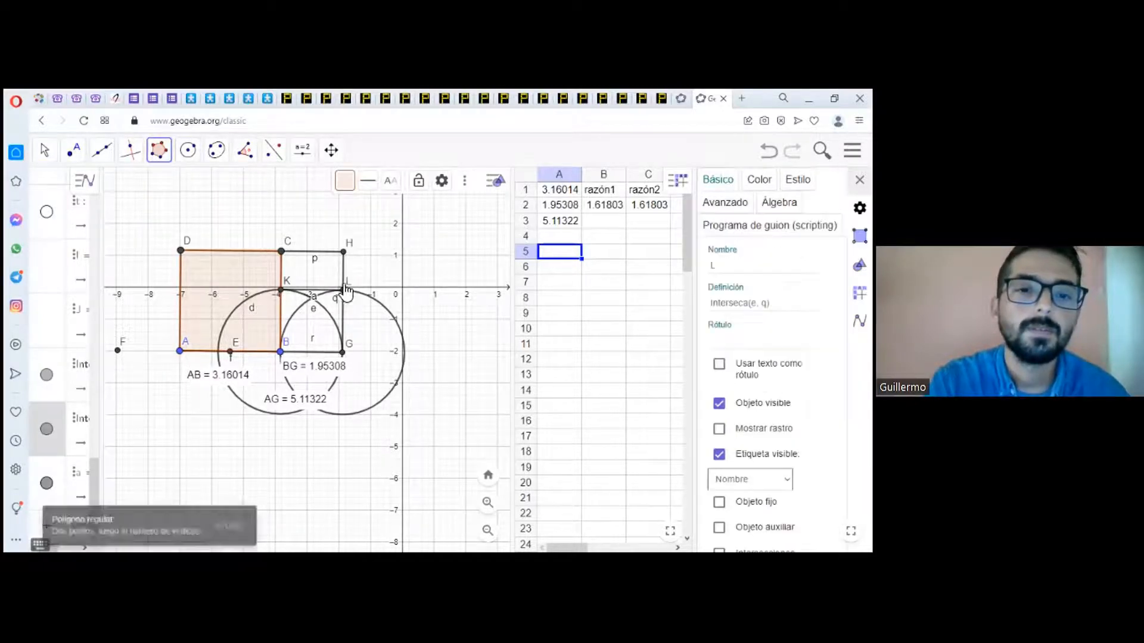
click(343, 253)
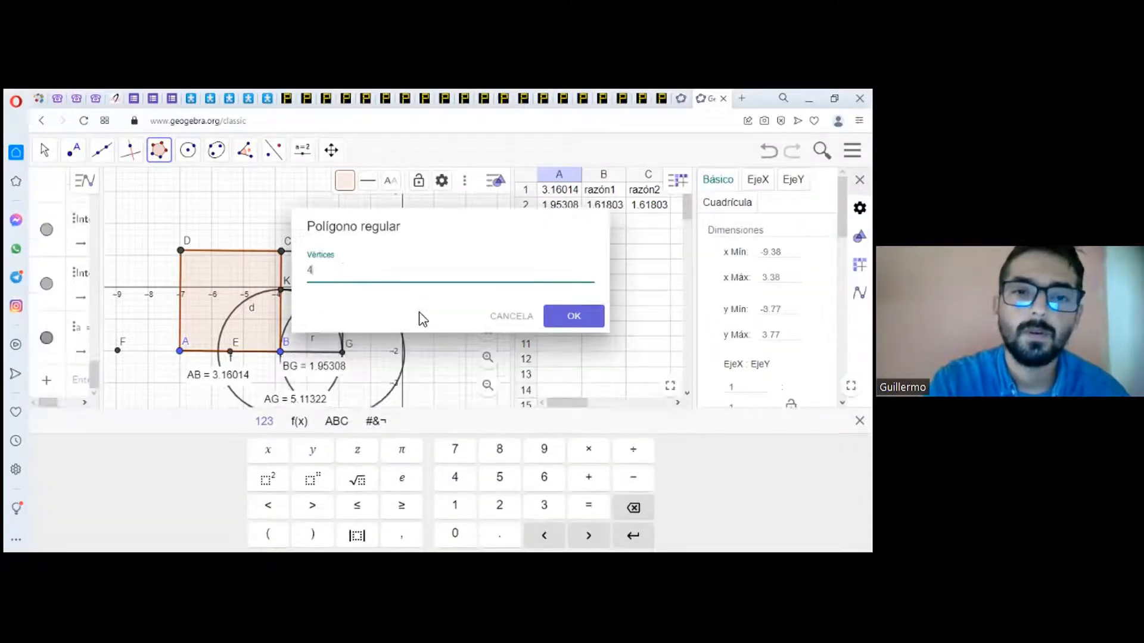
click(558, 312)
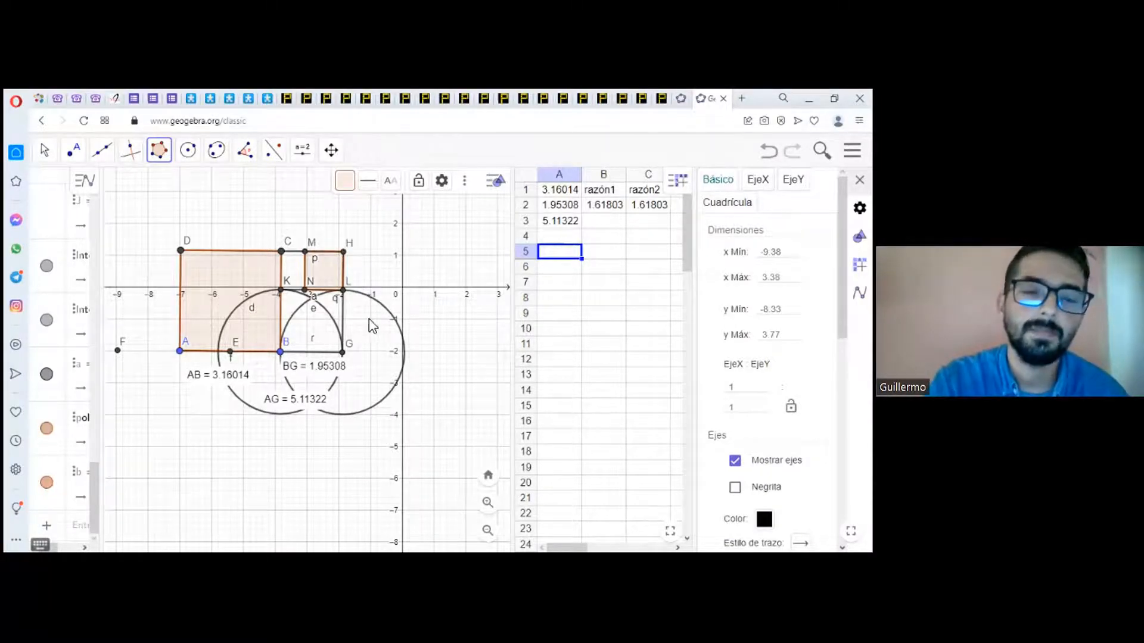
Step: Hide the two circles centred at G and at B
click(44, 150)
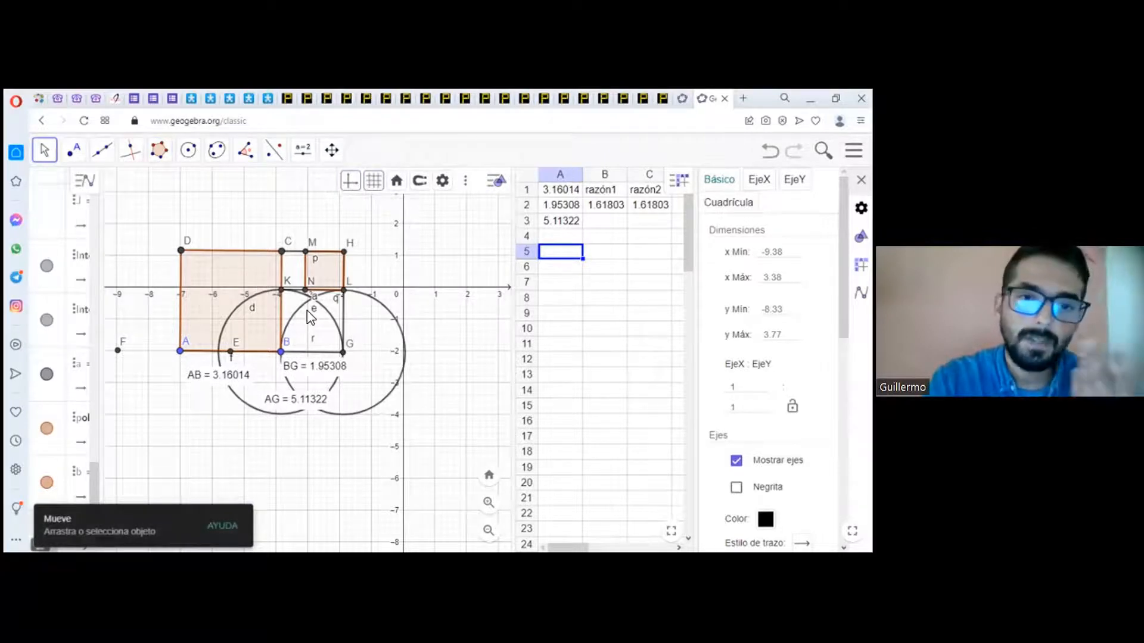
right_click(375, 306)
click(424, 362)
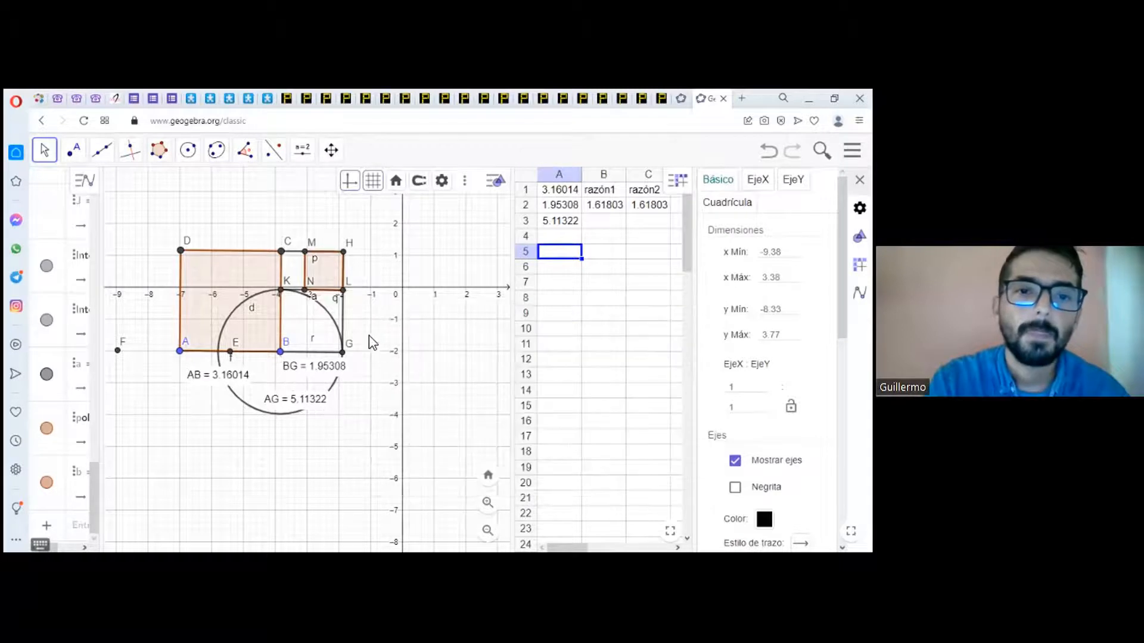
click(322, 312)
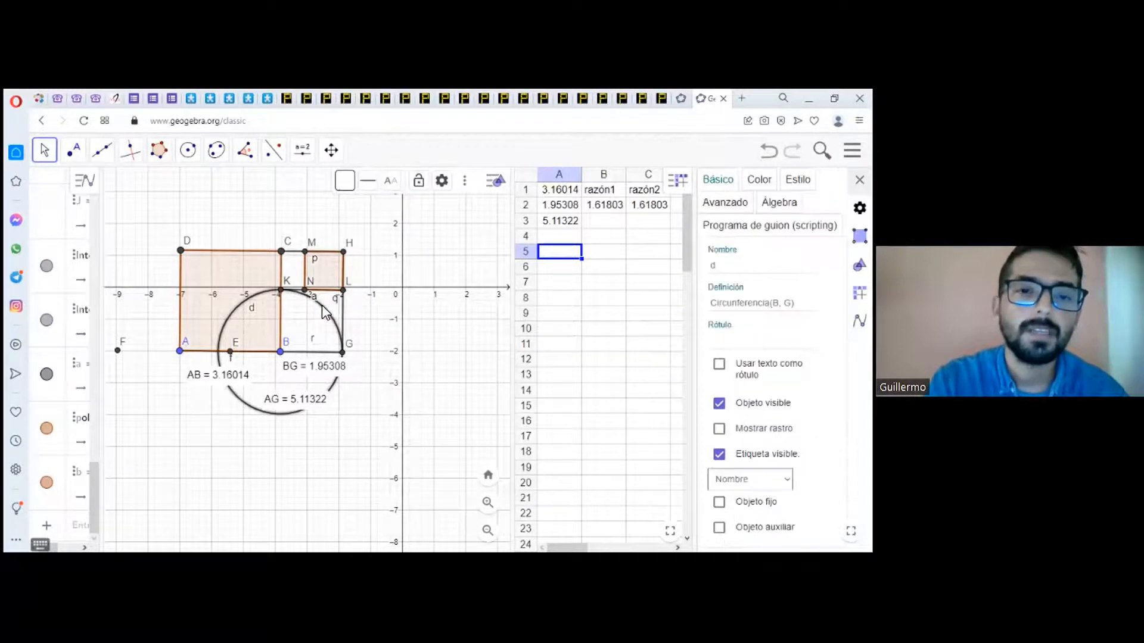
right_click(322, 312)
click(381, 367)
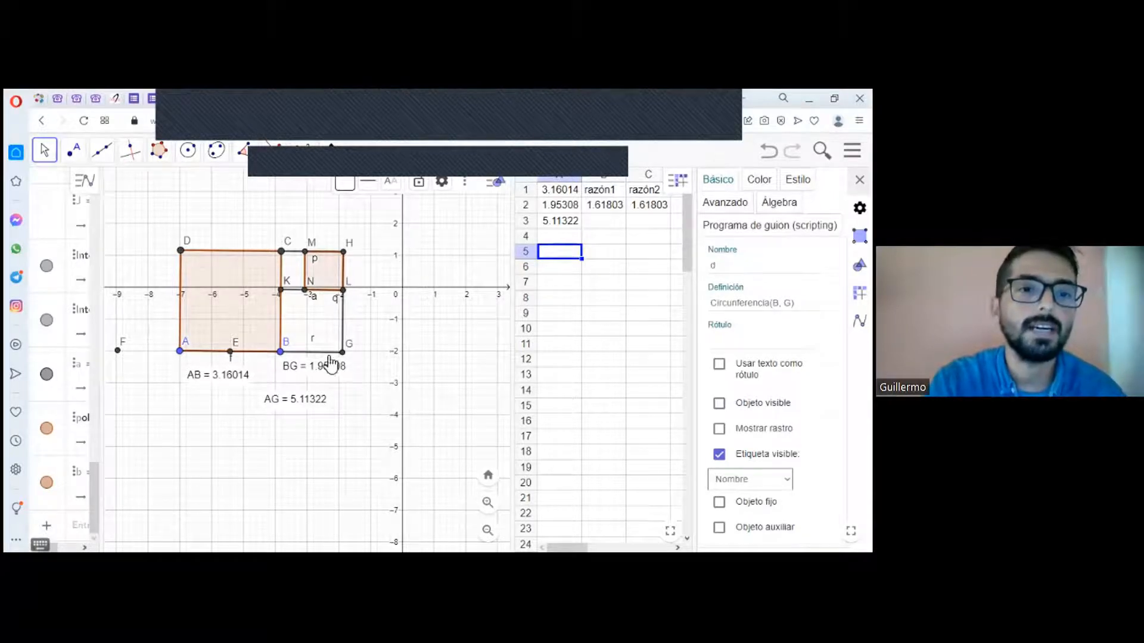
Step: Try to select the whole rectangle construction with a selection box to change its labels at once
click(44, 150)
click(158, 223)
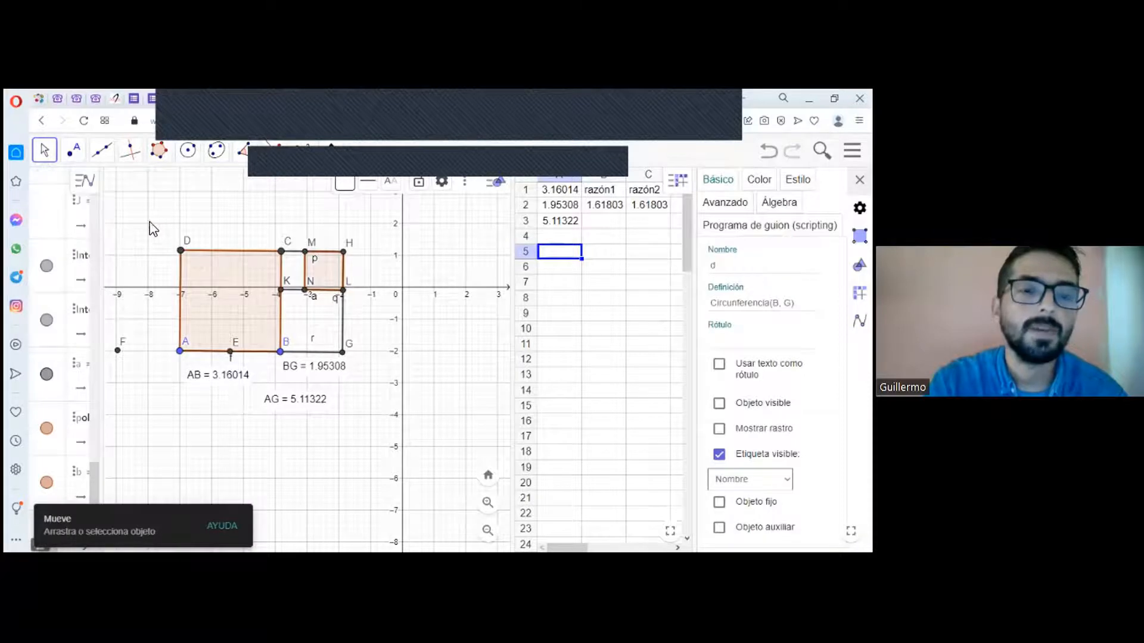
drag(187, 255, 387, 371)
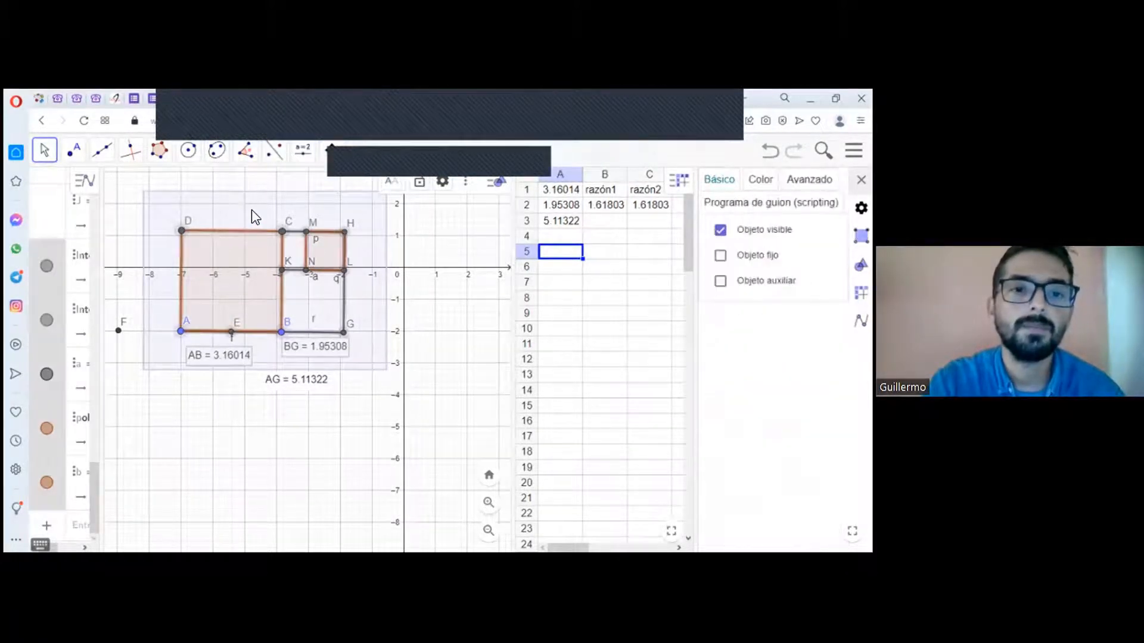
right_click(268, 267)
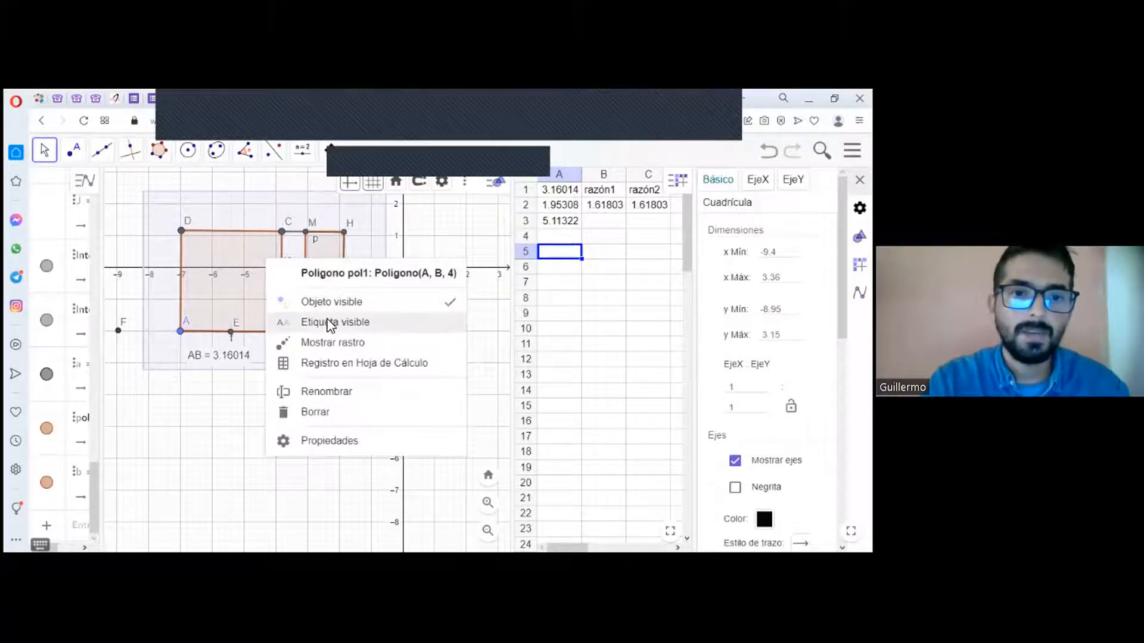
click(249, 224)
right_click(297, 249)
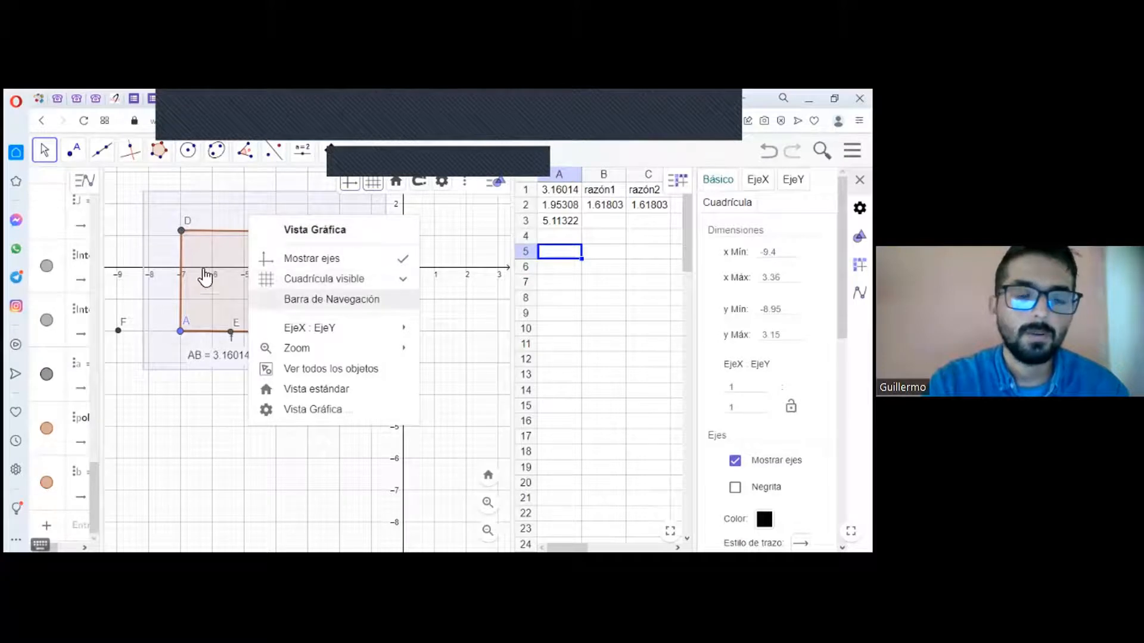
click(230, 221)
drag(159, 201, 385, 356)
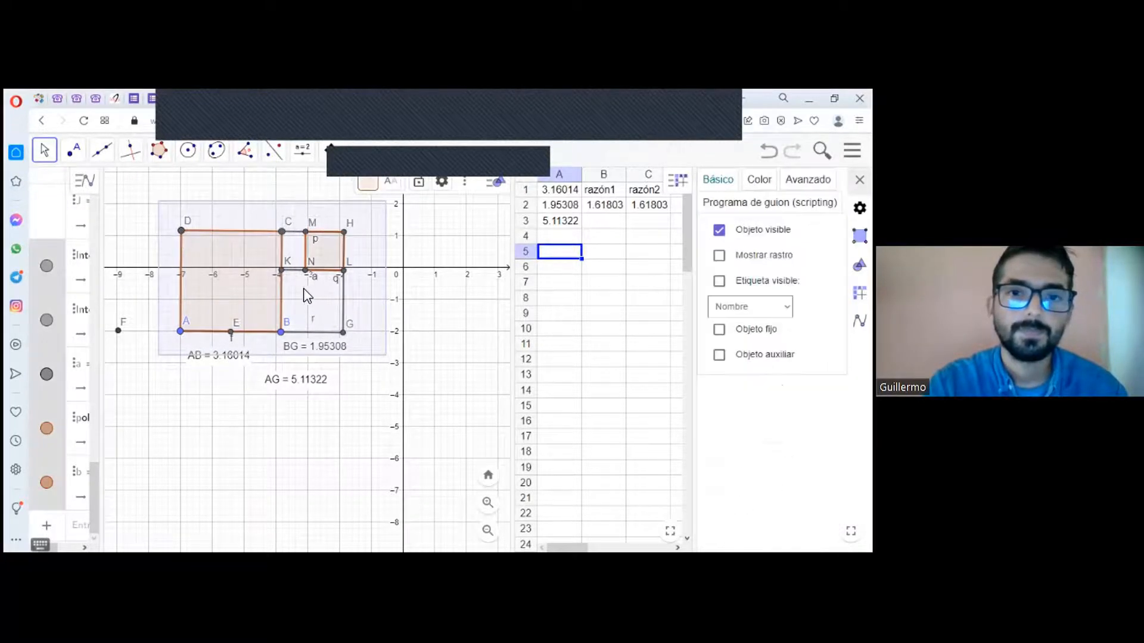
key(Escape)
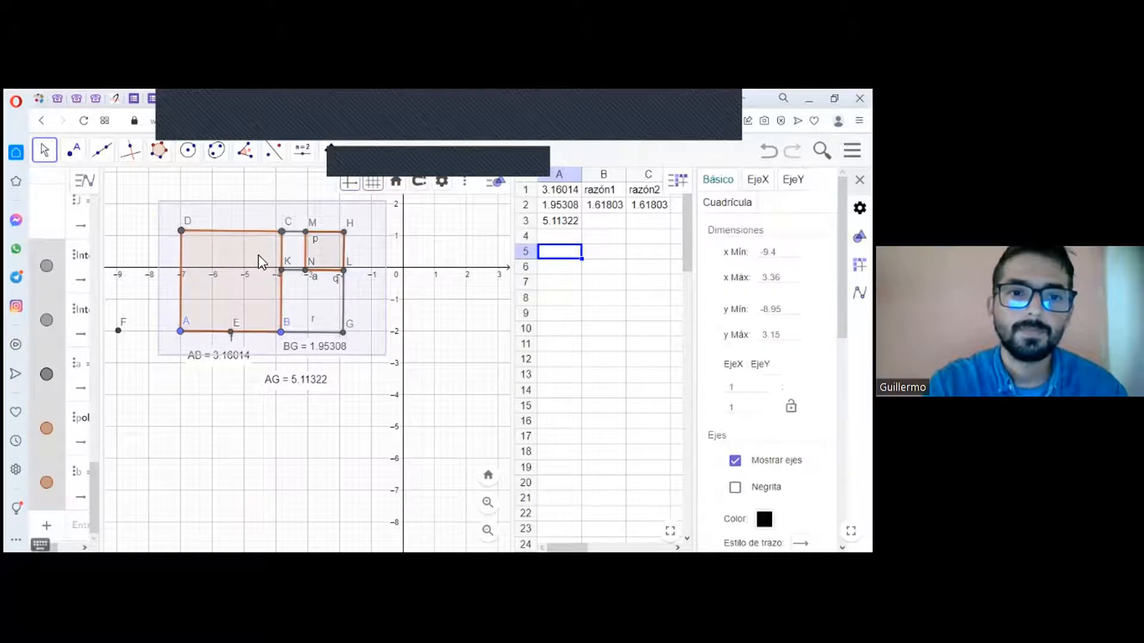
Step: Try to toggle the labels of the box-selected construction through the label option of large square ABCD
right_click(260, 255)
click(317, 319)
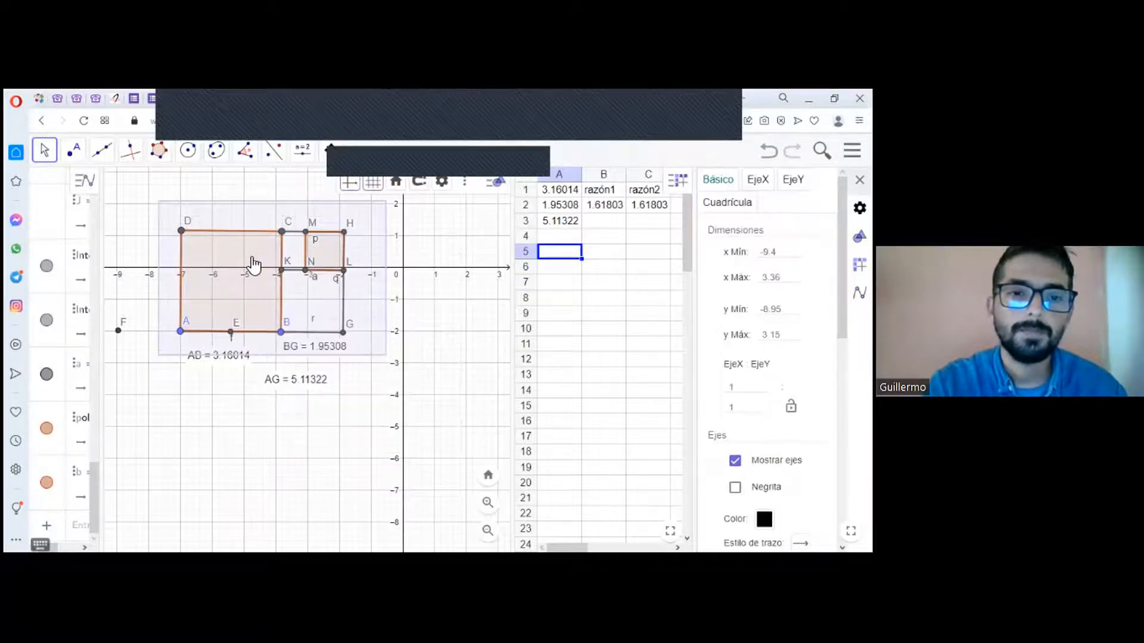
right_click(253, 257)
click(308, 320)
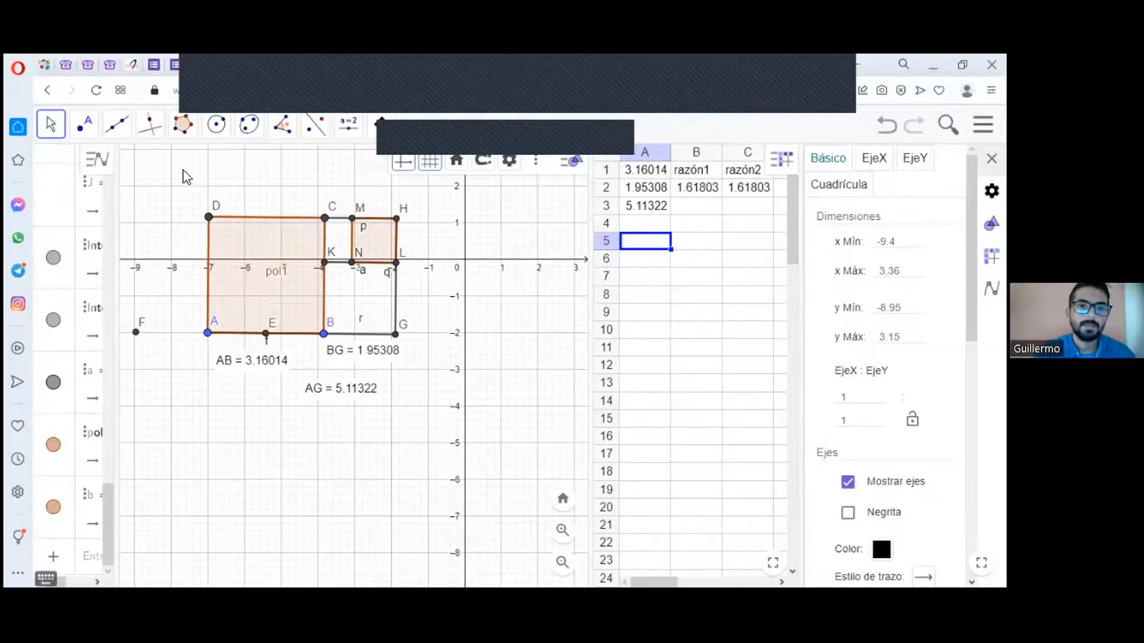
drag(159, 189, 385, 364)
drag(453, 411, 429, 398)
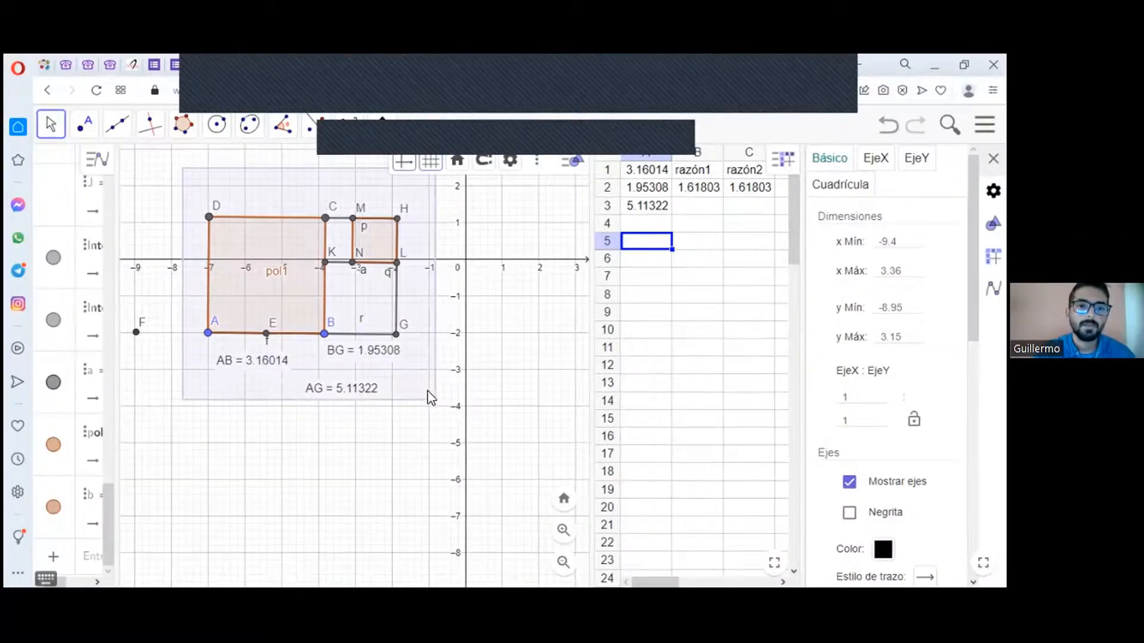
right_click(299, 248)
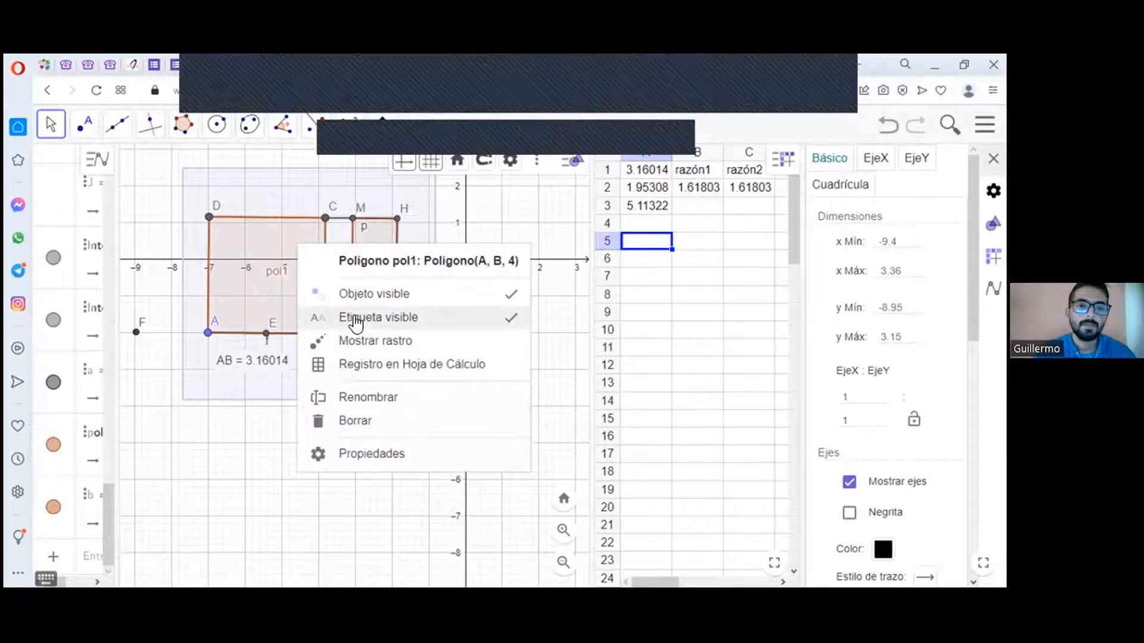
click(356, 322)
right_click(305, 240)
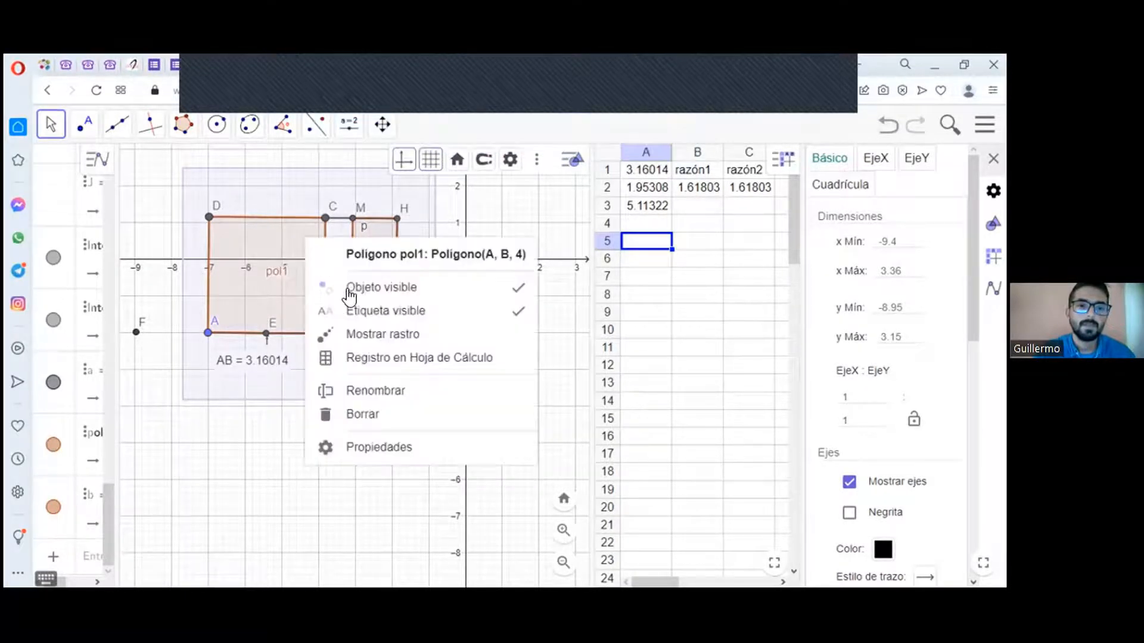
click(363, 319)
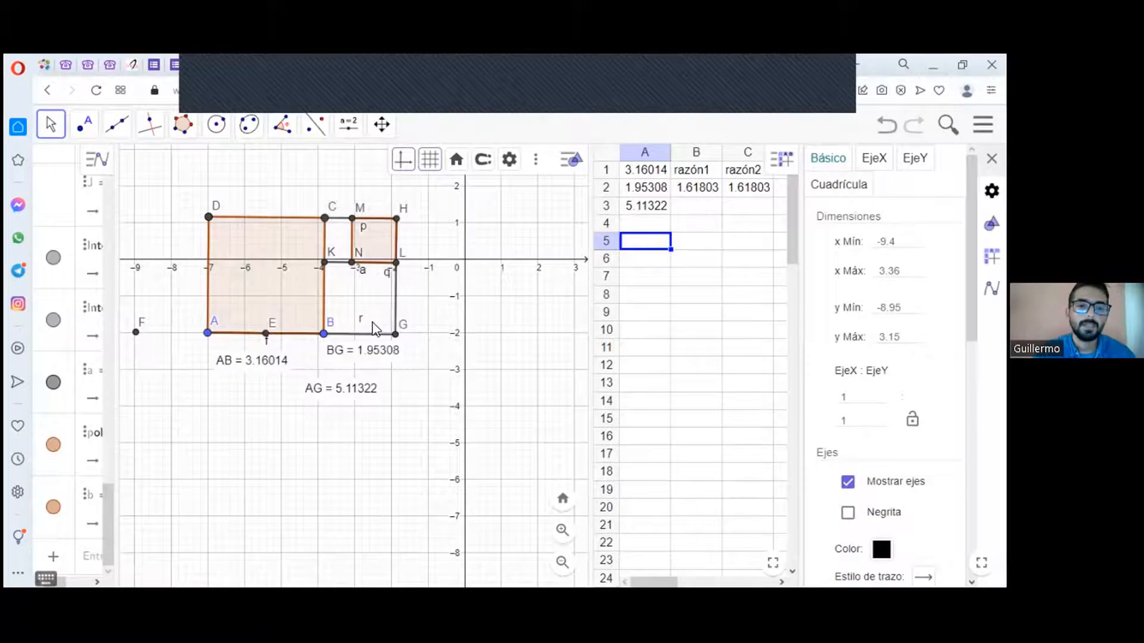
Step: Hide the label of point D, and hide points C, M, H and G
right_click(208, 218)
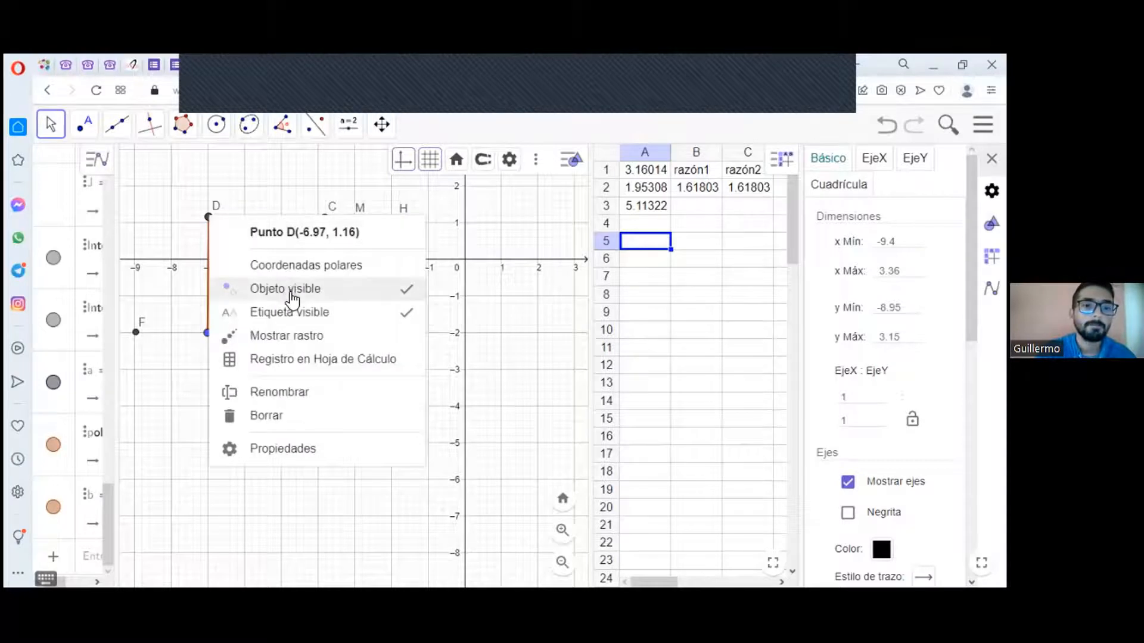
click(292, 320)
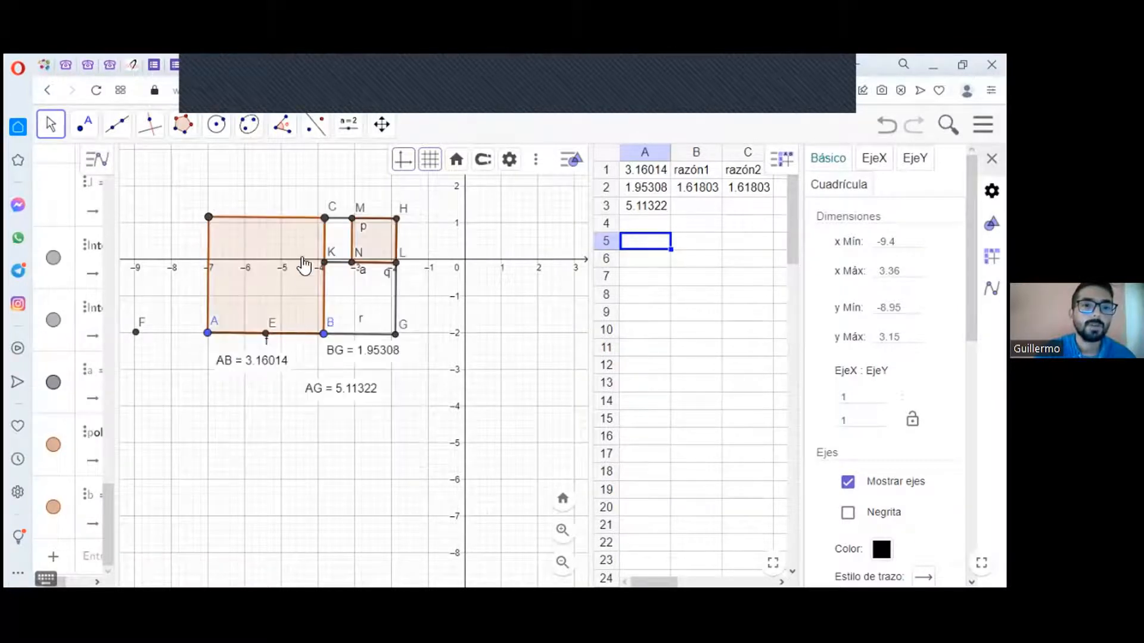
right_click(326, 220)
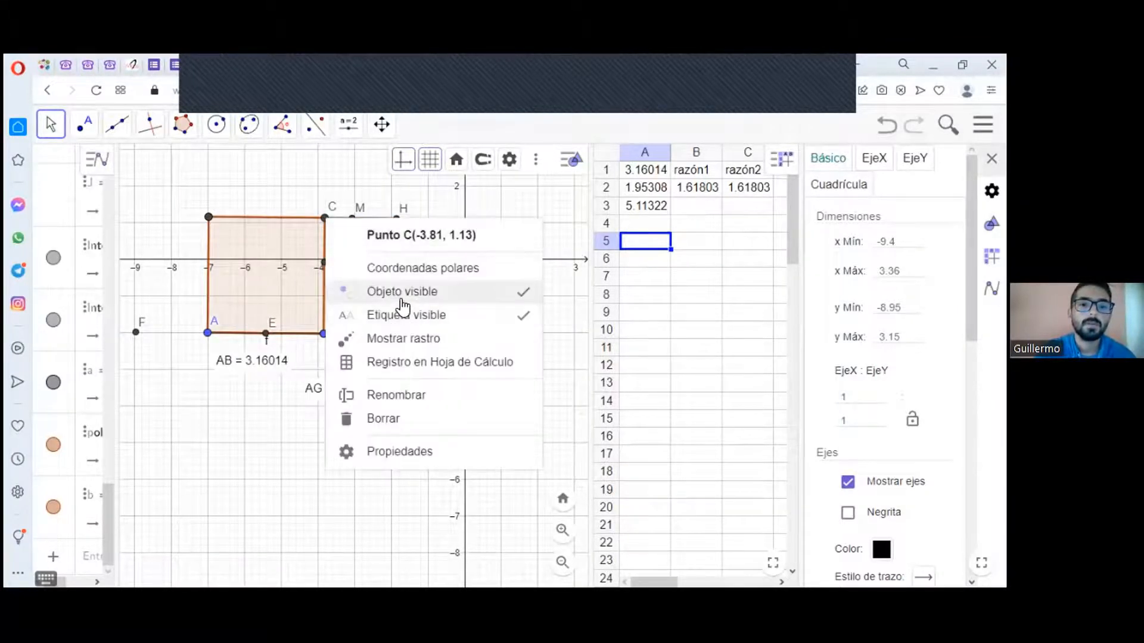
click(401, 300)
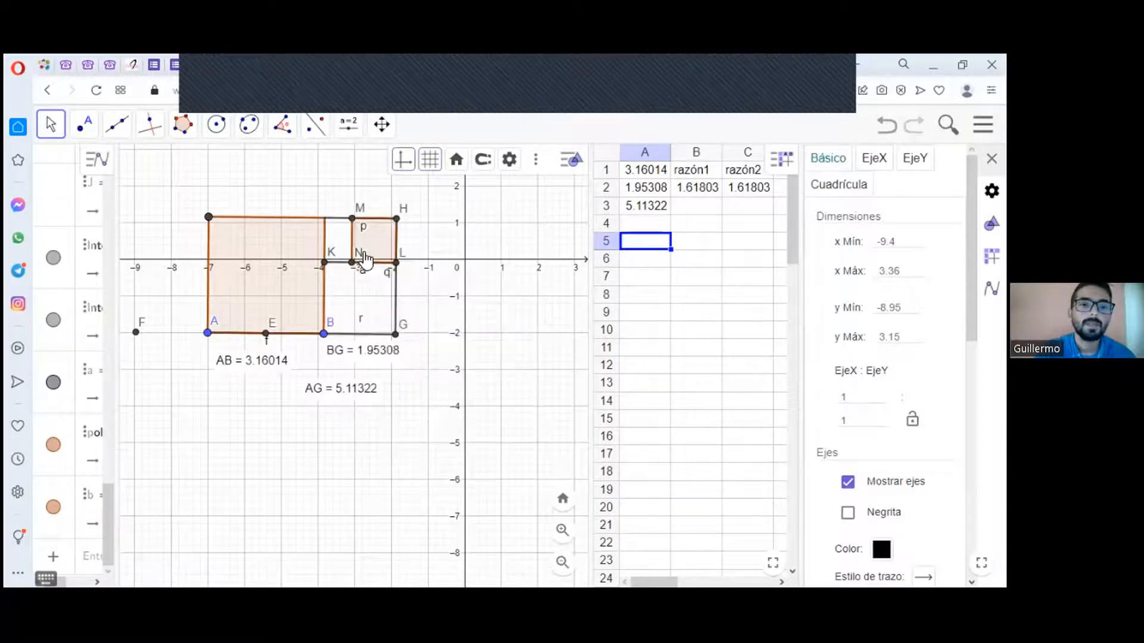
right_click(353, 221)
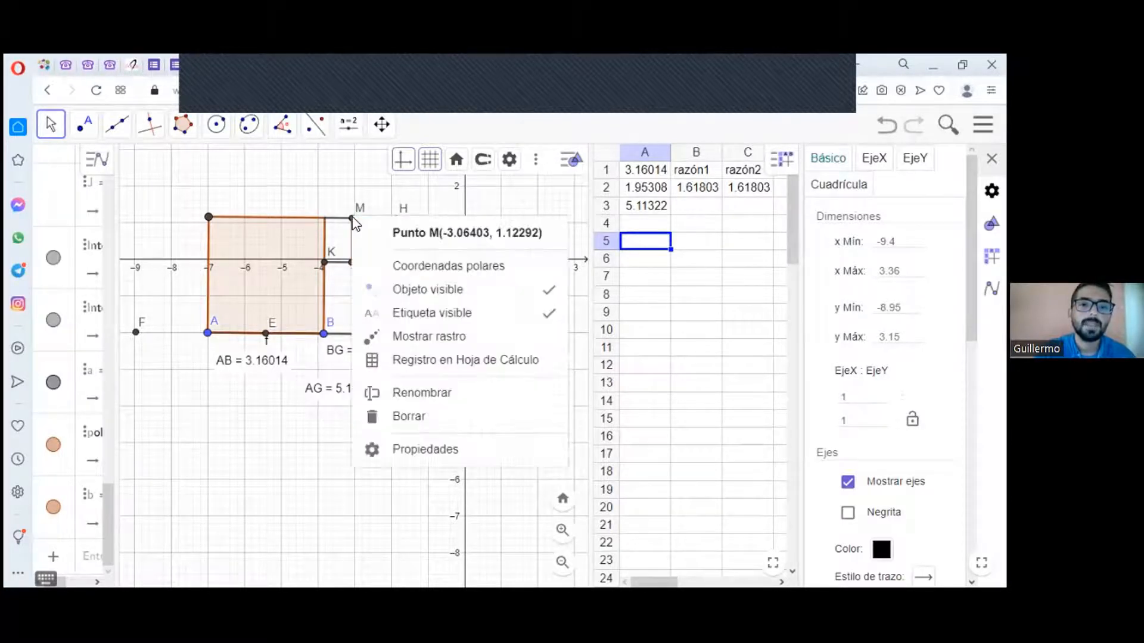
click(426, 288)
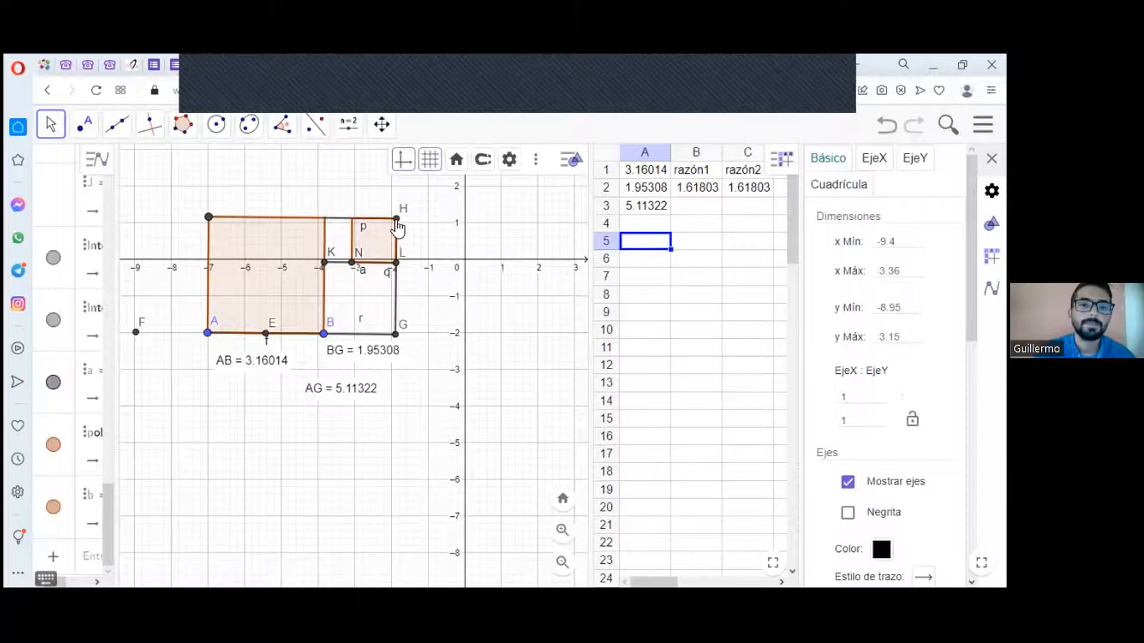
right_click(397, 219)
click(451, 294)
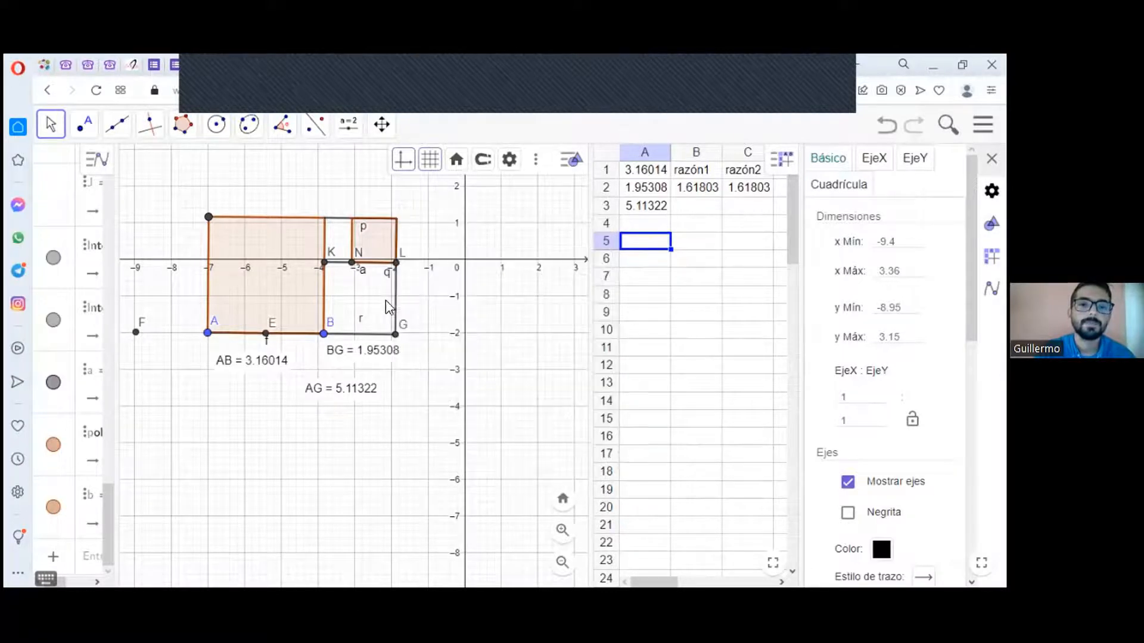
right_click(397, 337)
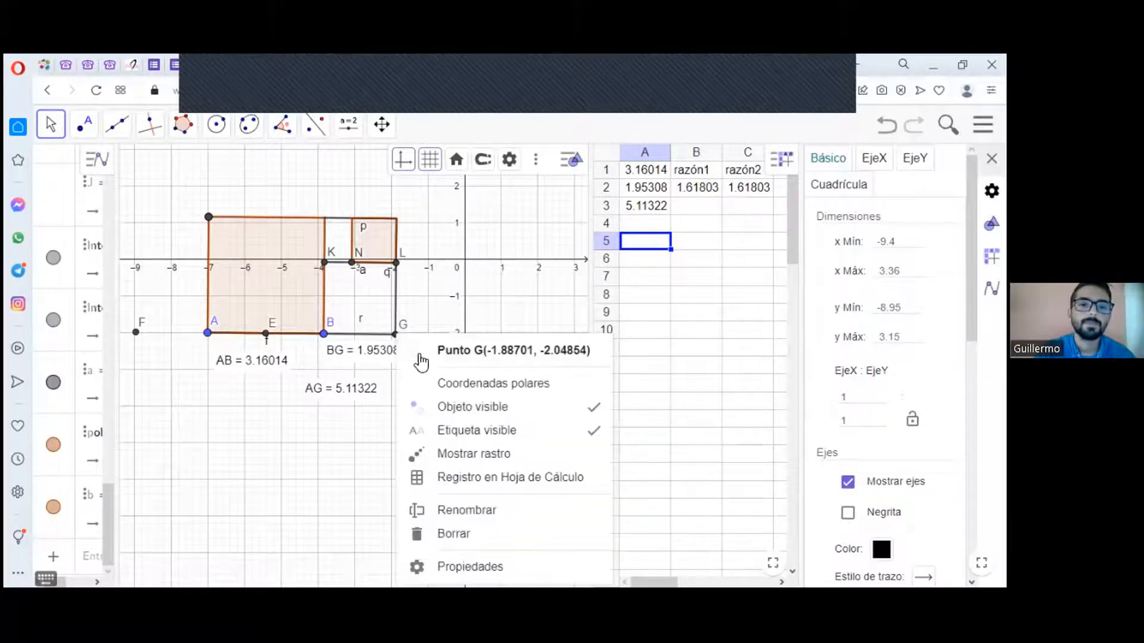
click(467, 408)
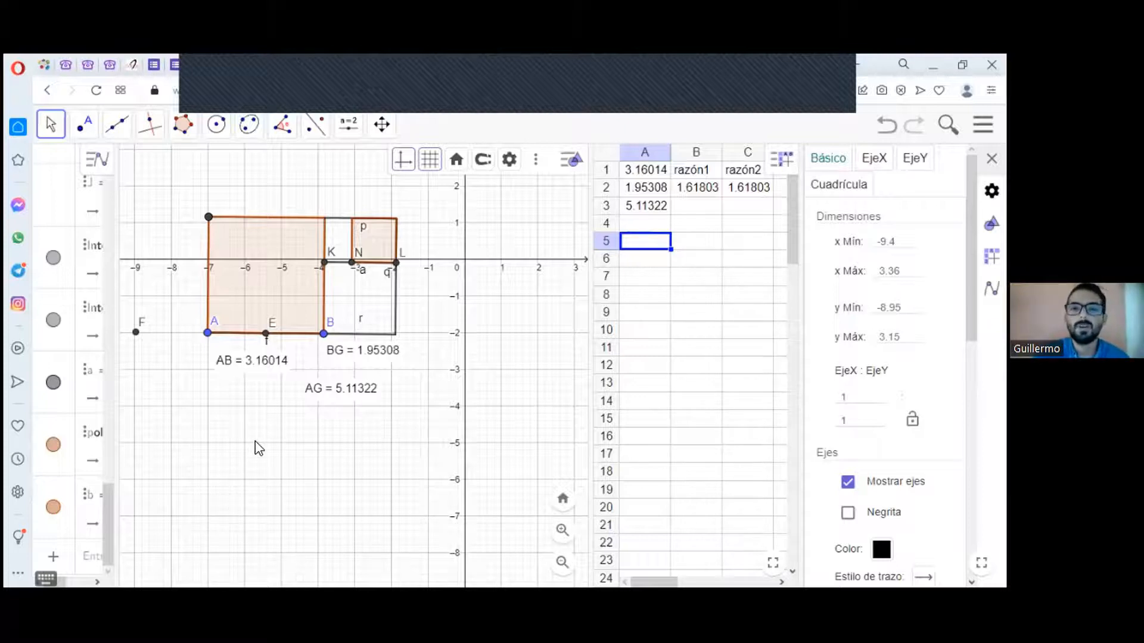
click(494, 77)
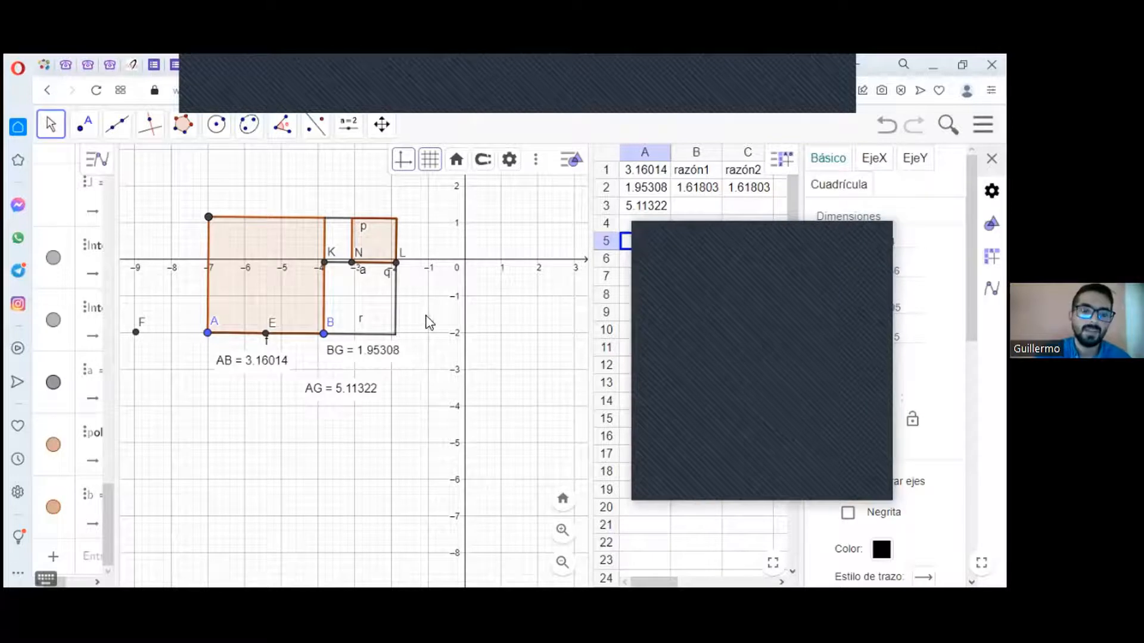
Step: Close the settings and shrink the spreadsheet to a narrow strip to widen the drawing area
click(809, 232)
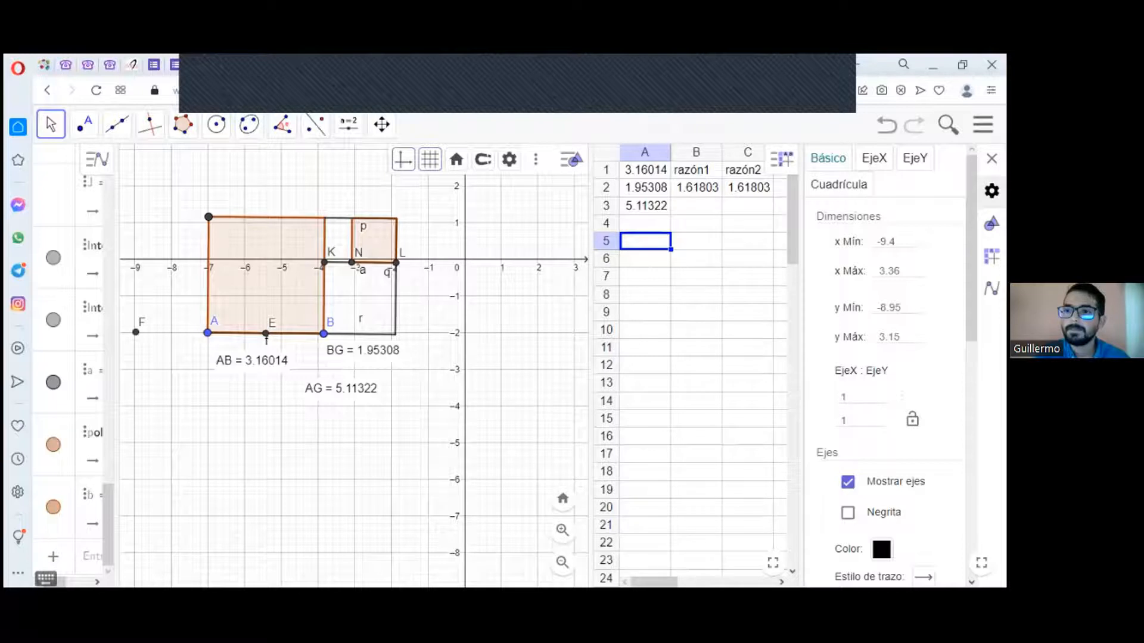
click(992, 191)
click(992, 159)
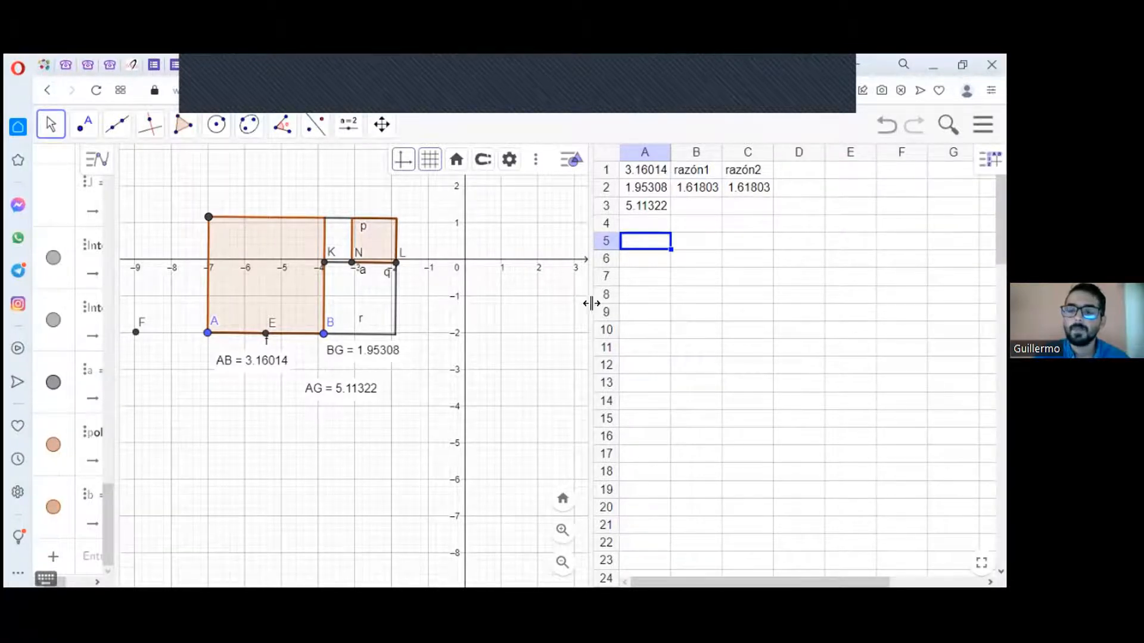
drag(667, 311, 980, 292)
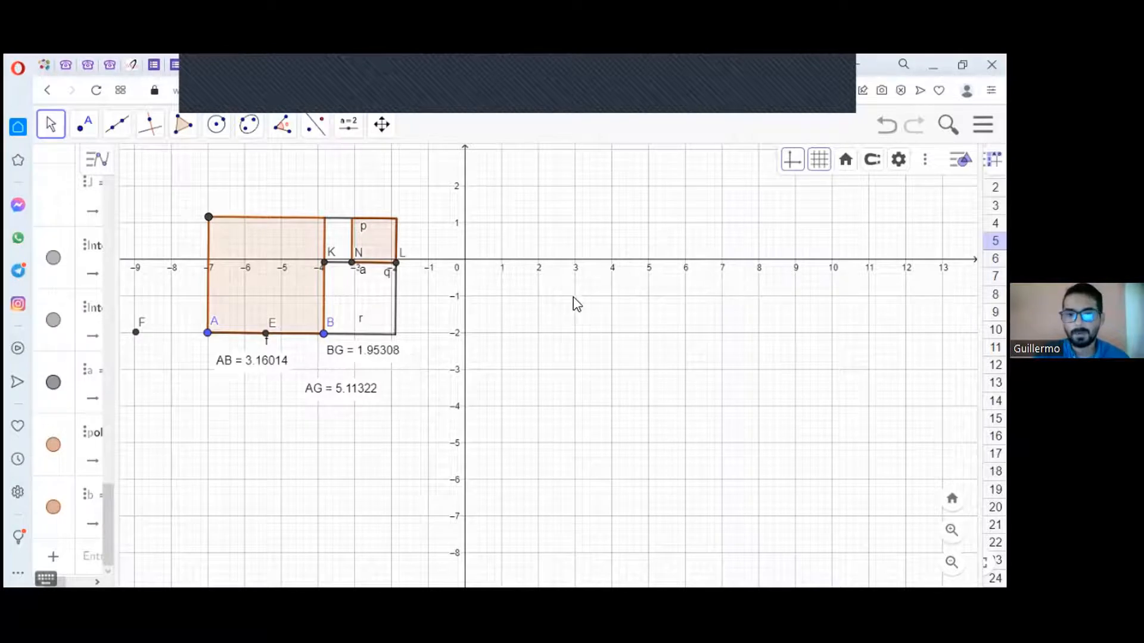
click(812, 68)
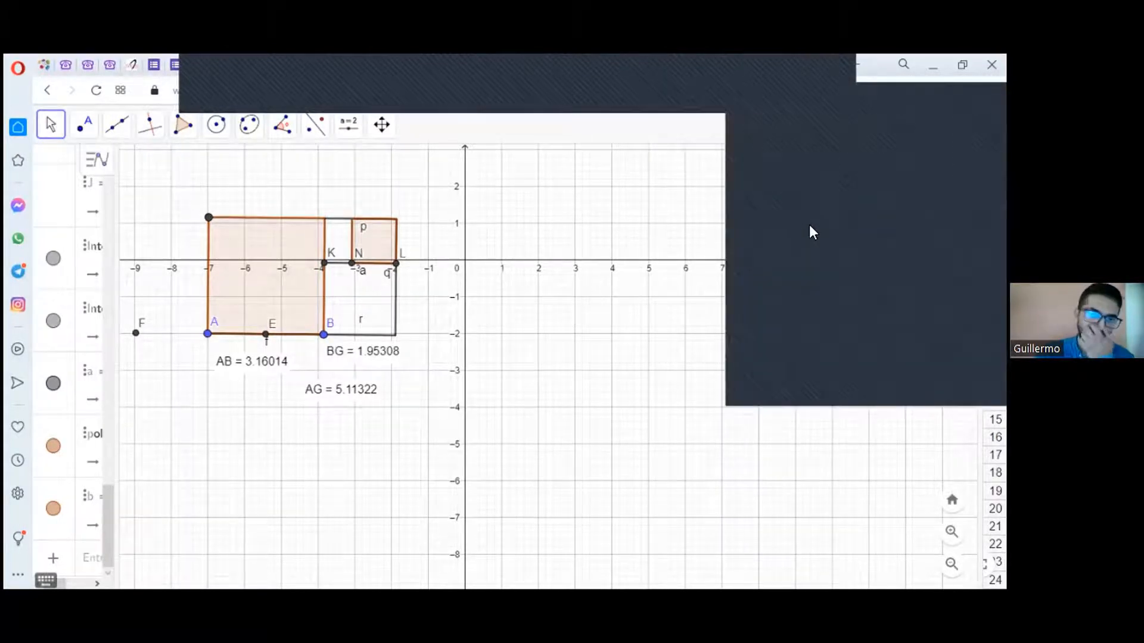
click(834, 257)
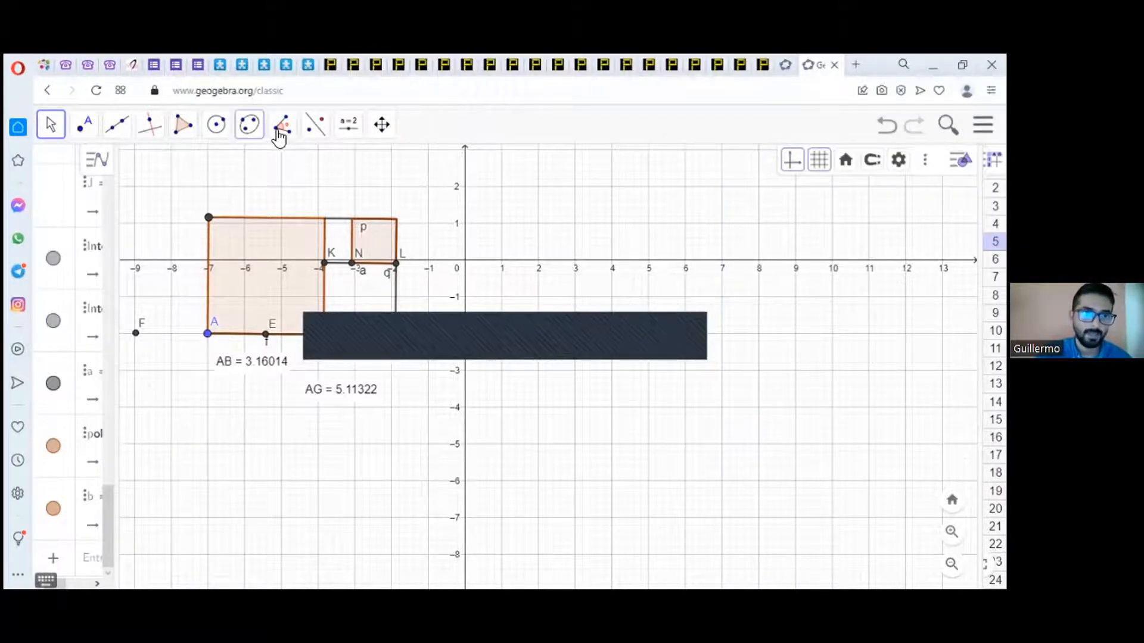
Step: Place two free points at (2, -2) and (6, -2), in the empty area beside the first construction
click(118, 125)
click(84, 125)
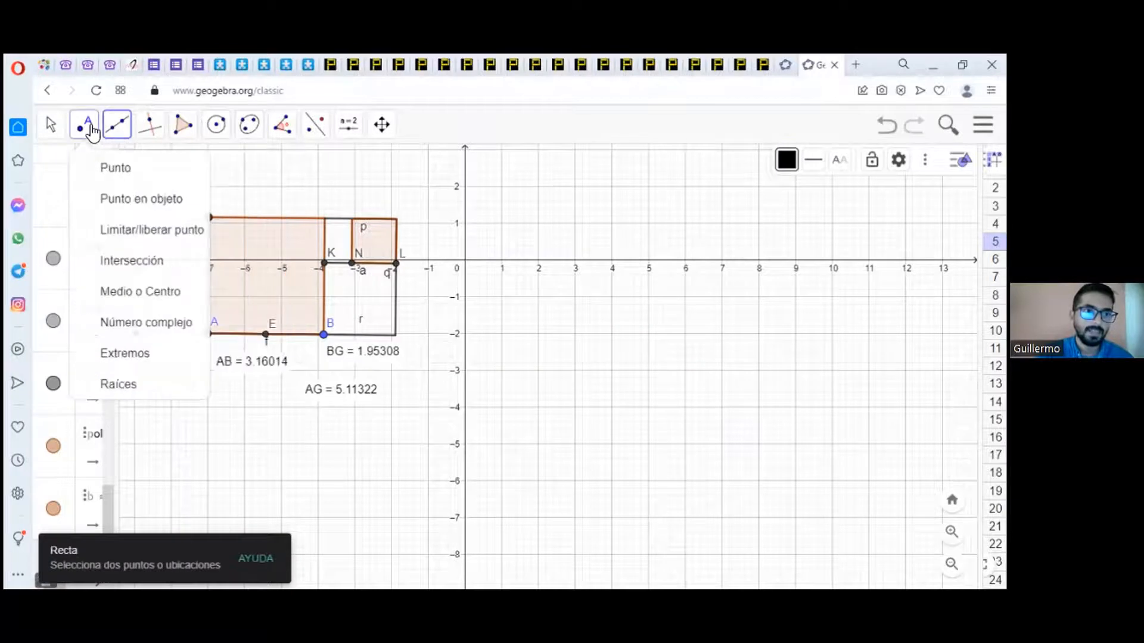
click(538, 333)
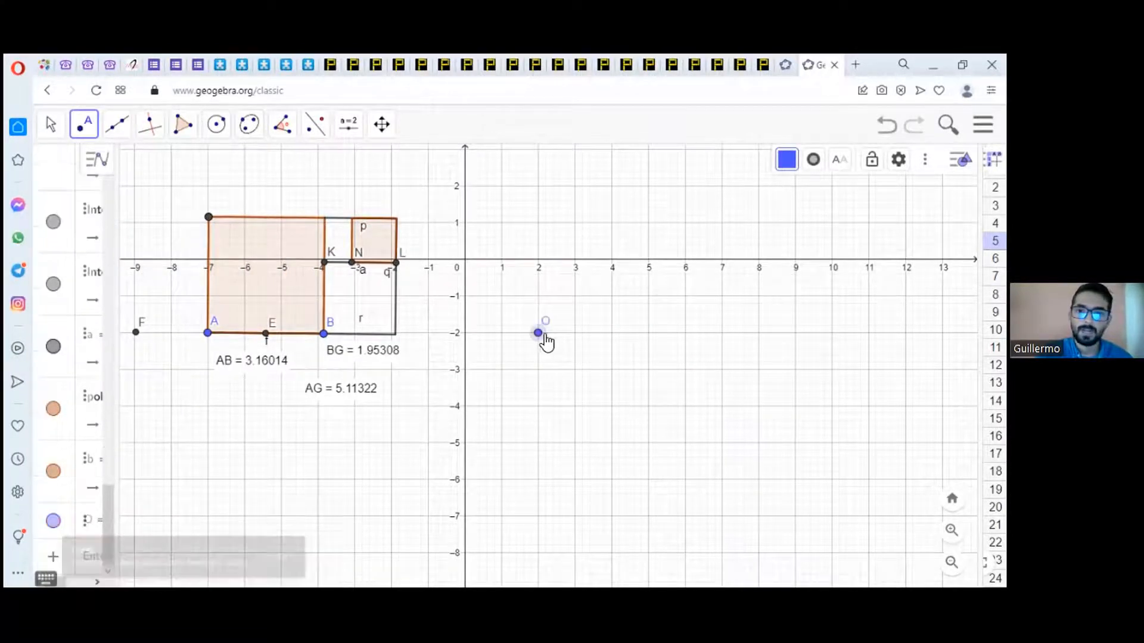
click(684, 333)
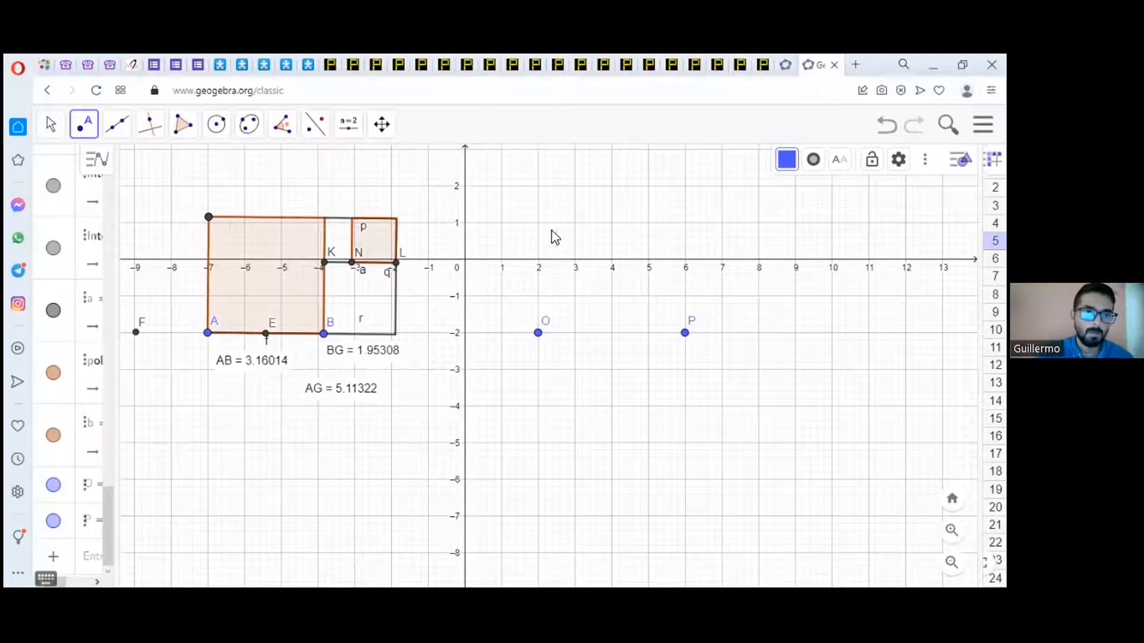
Step: Build a regular polygon with 4 vertices on points O and P, above them
click(182, 124)
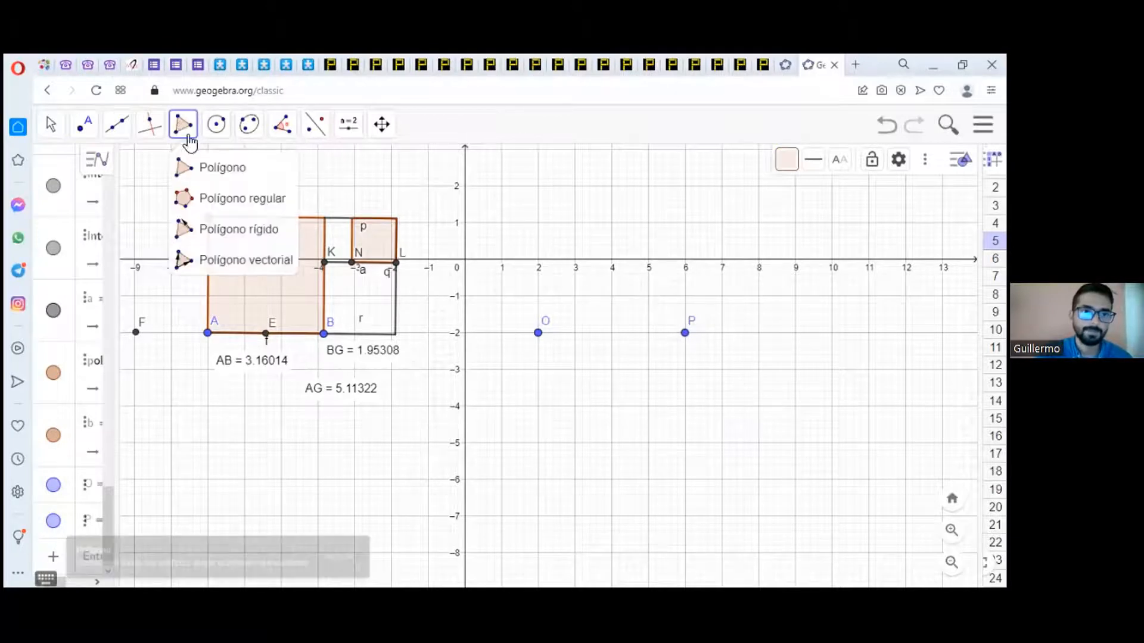
click(216, 199)
click(538, 333)
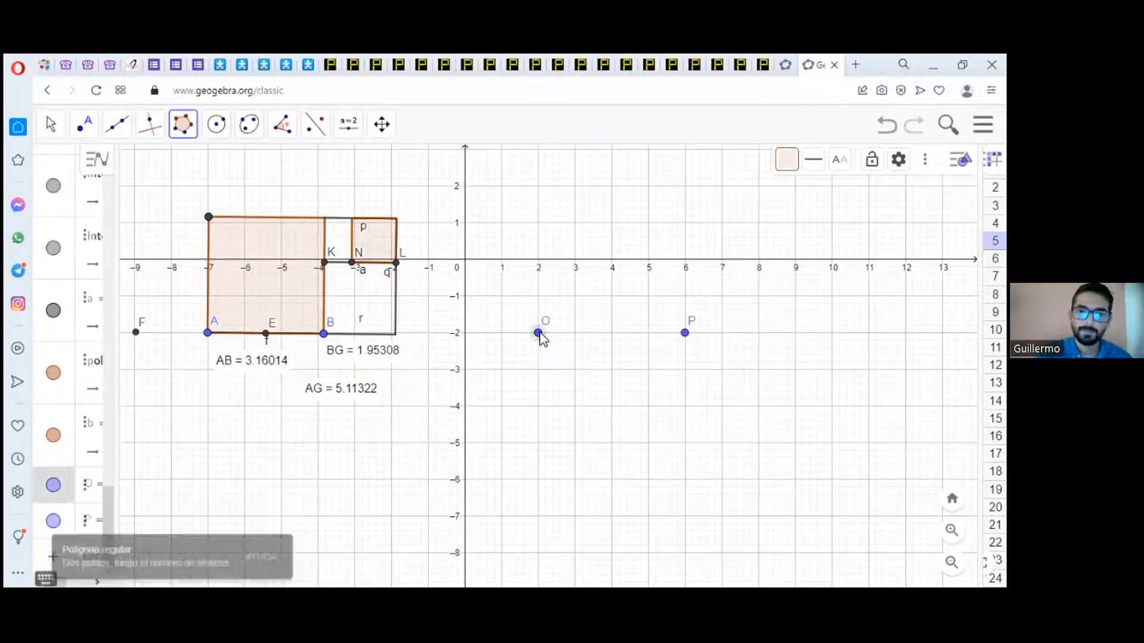
click(685, 333)
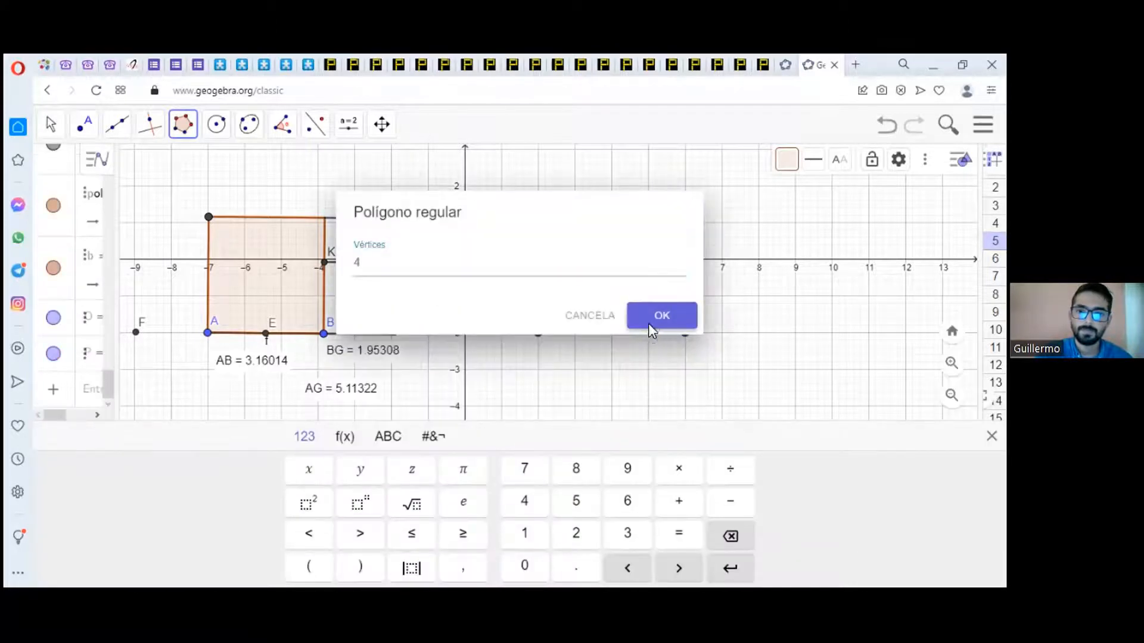
click(658, 316)
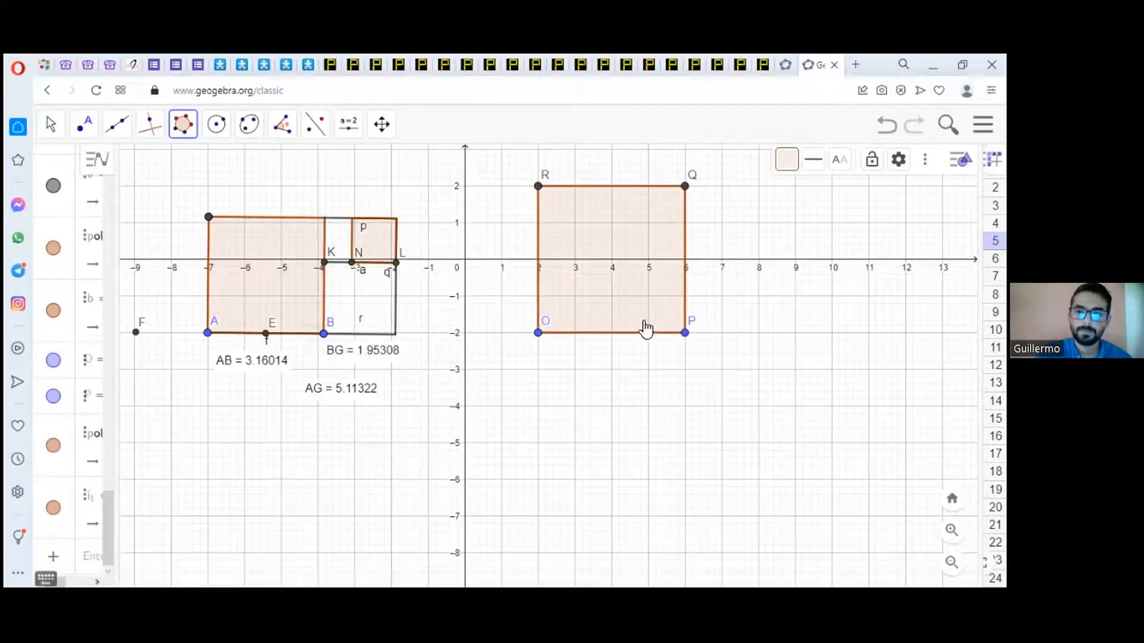
Step: Mark the midpoint of side OP and join it to corner Q of the new square with a segment
click(91, 142)
click(142, 292)
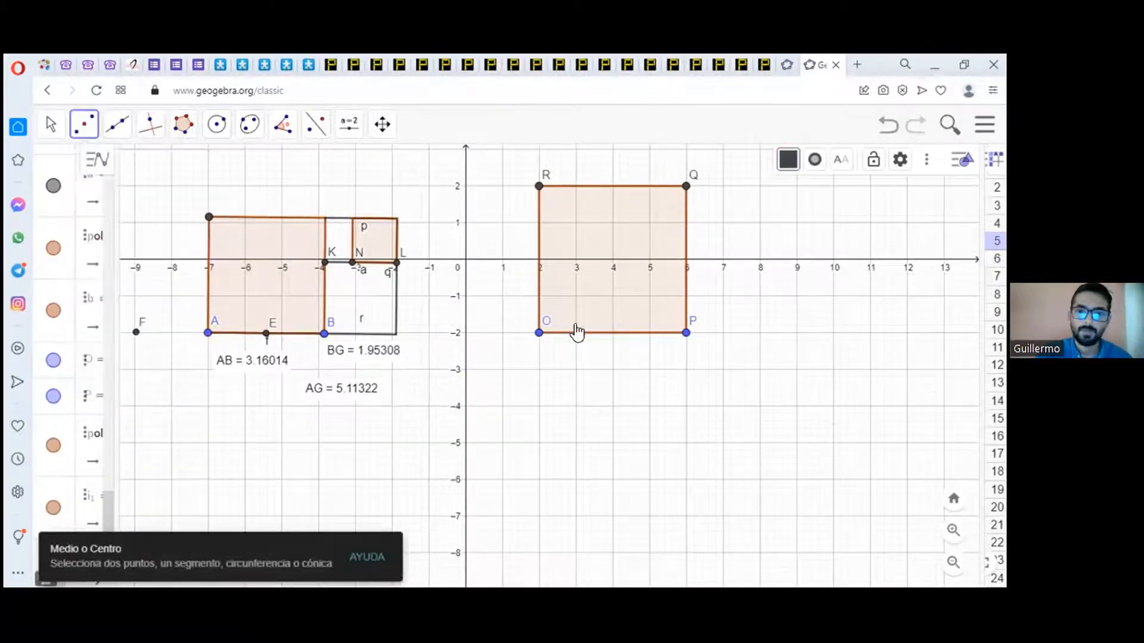
click(594, 339)
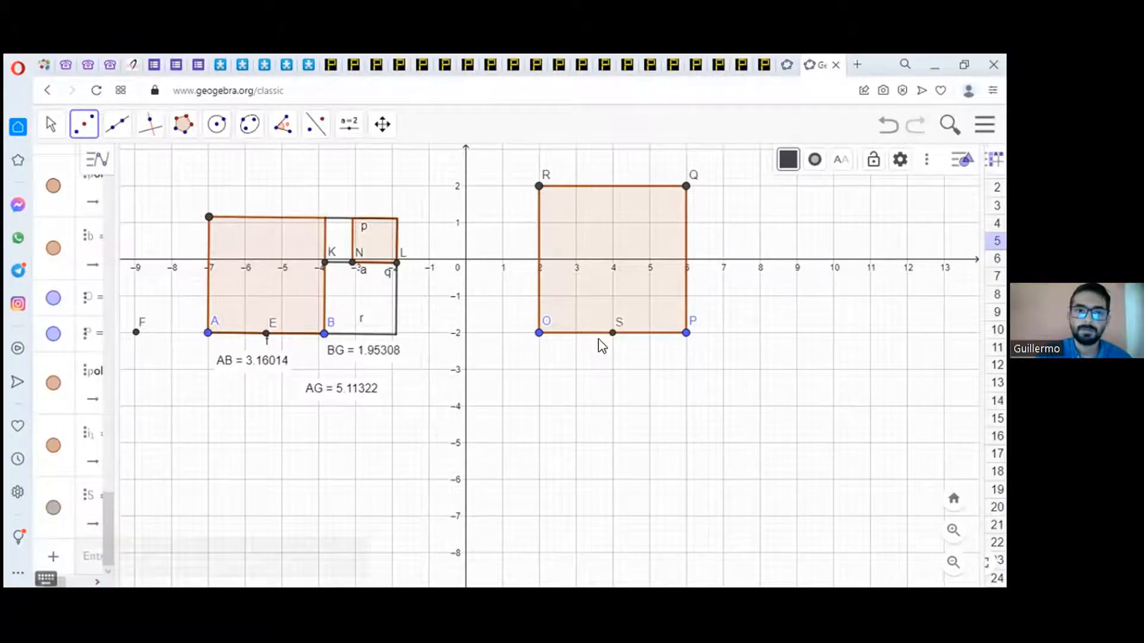
click(121, 127)
click(145, 197)
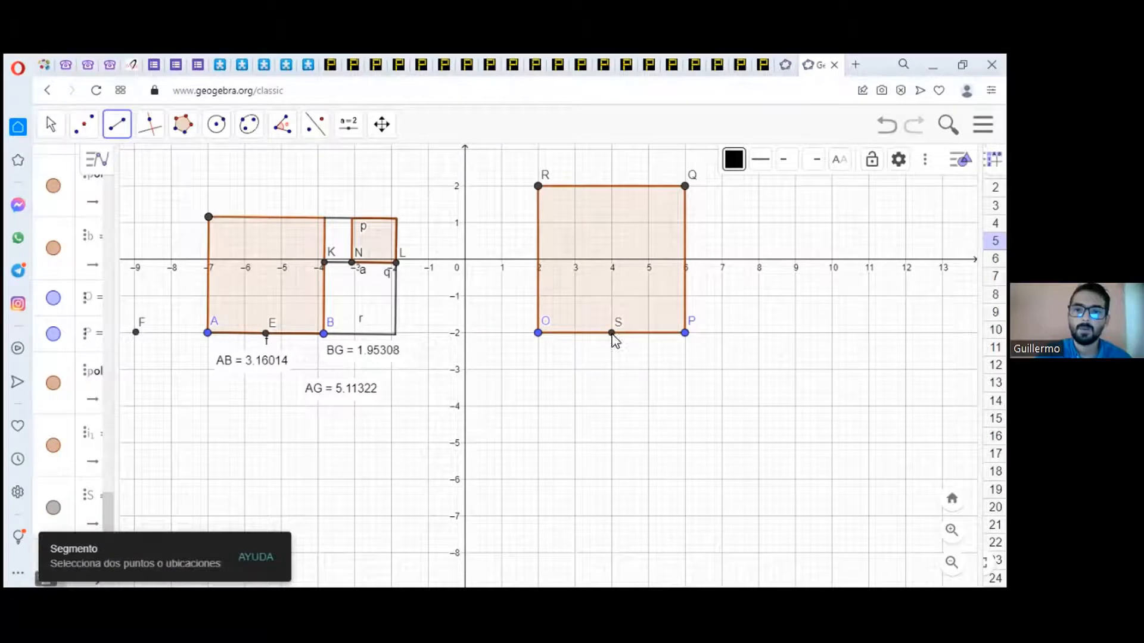
click(612, 333)
click(685, 188)
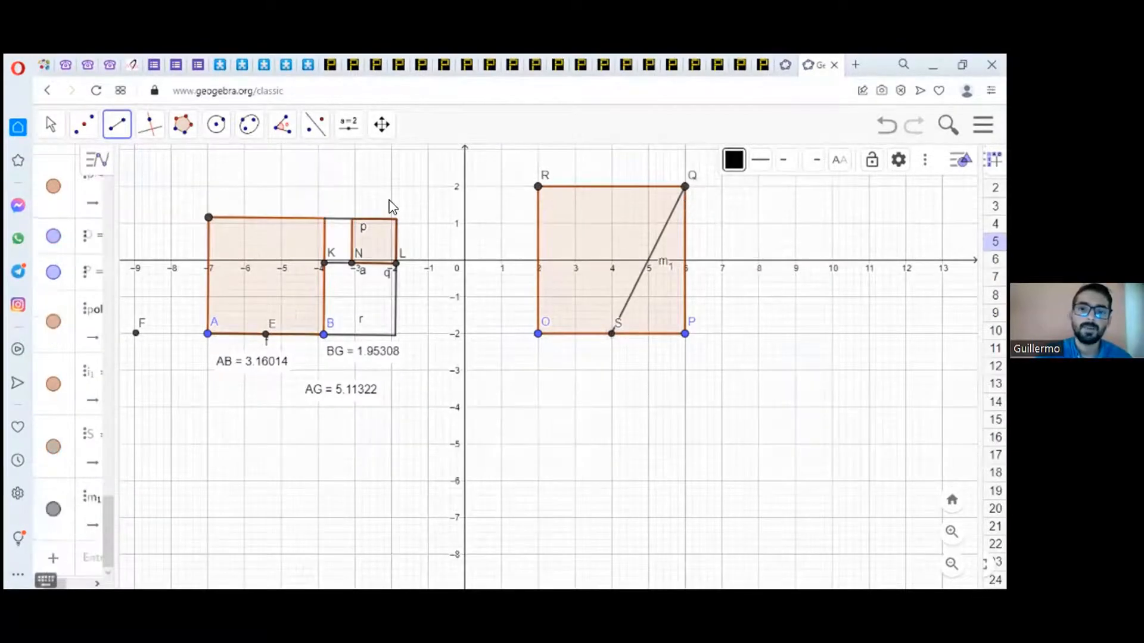
Step: Draw a circle centred at midpoint S that passes through corner Q
click(217, 125)
click(226, 170)
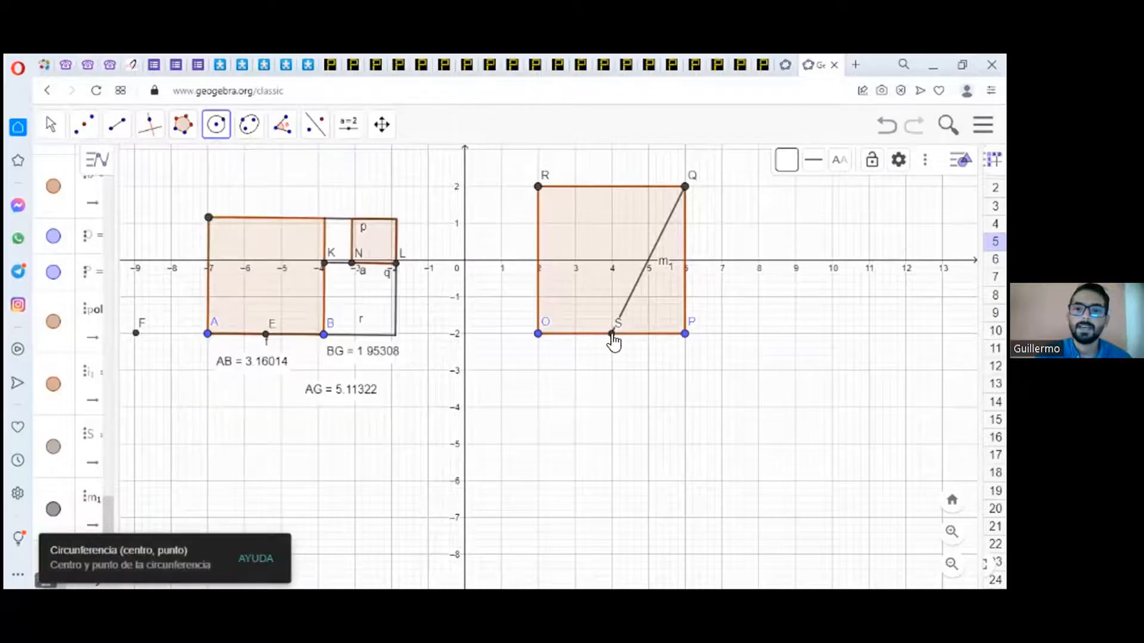
click(612, 334)
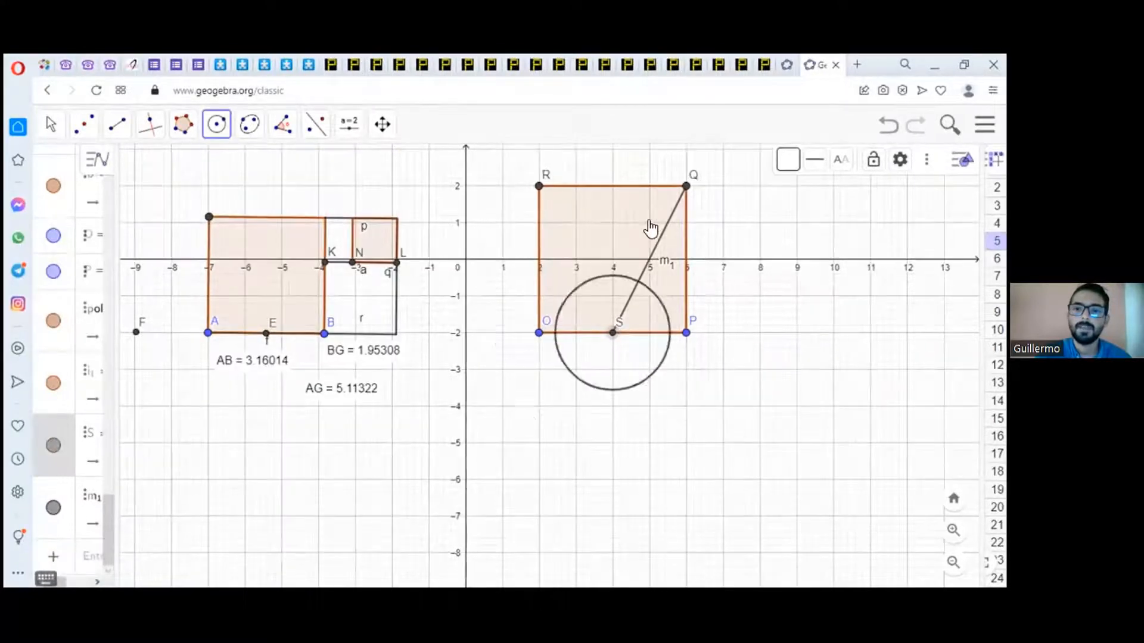
click(687, 187)
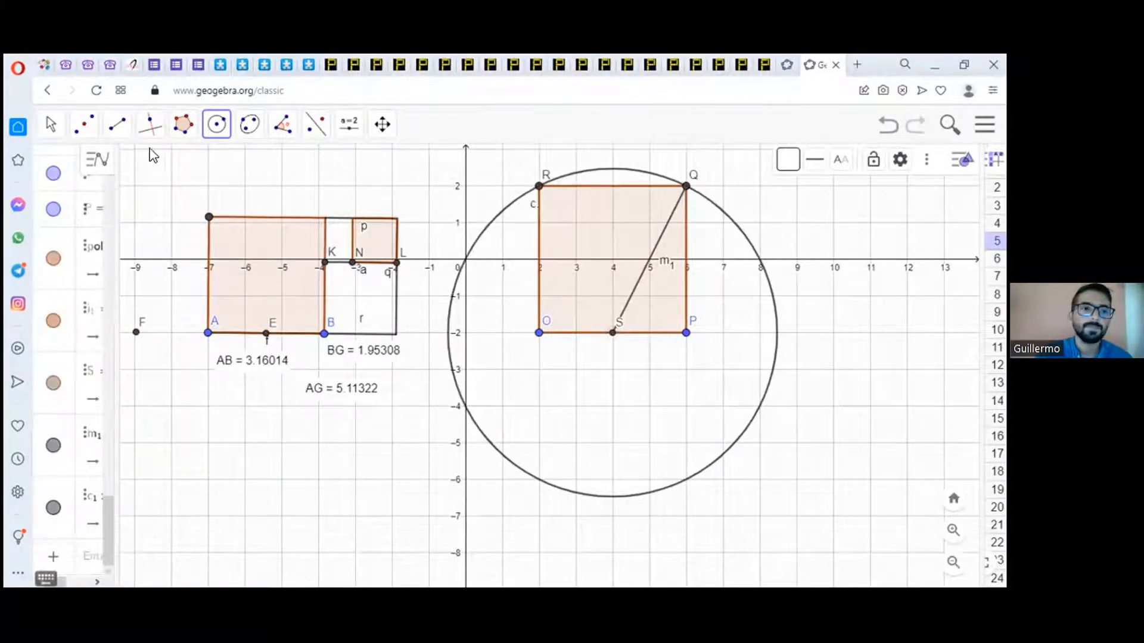
Step: Extend the base of the new square with a line through points S and P
click(124, 132)
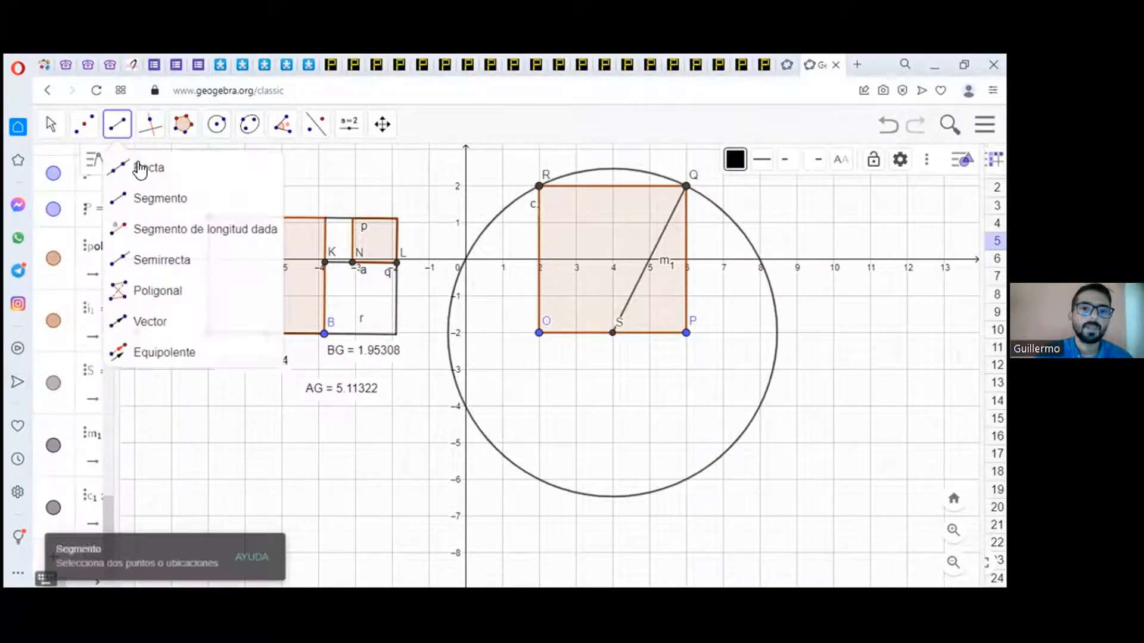
click(138, 166)
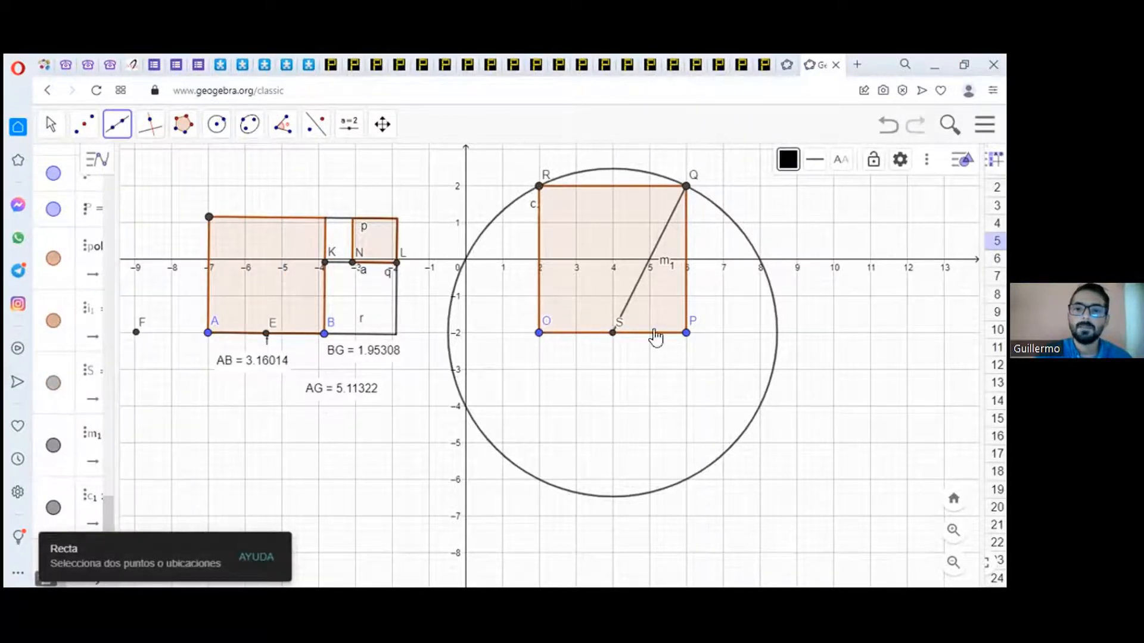
click(612, 333)
click(685, 332)
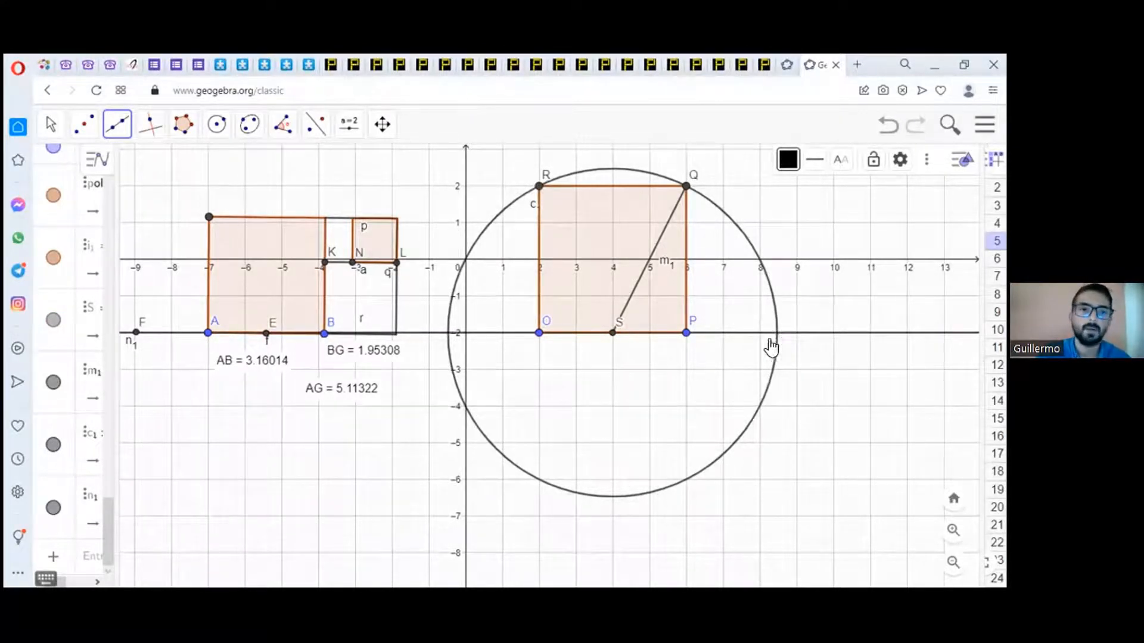
Step: Mark the intersections of the base line with the circle centred at S
click(84, 123)
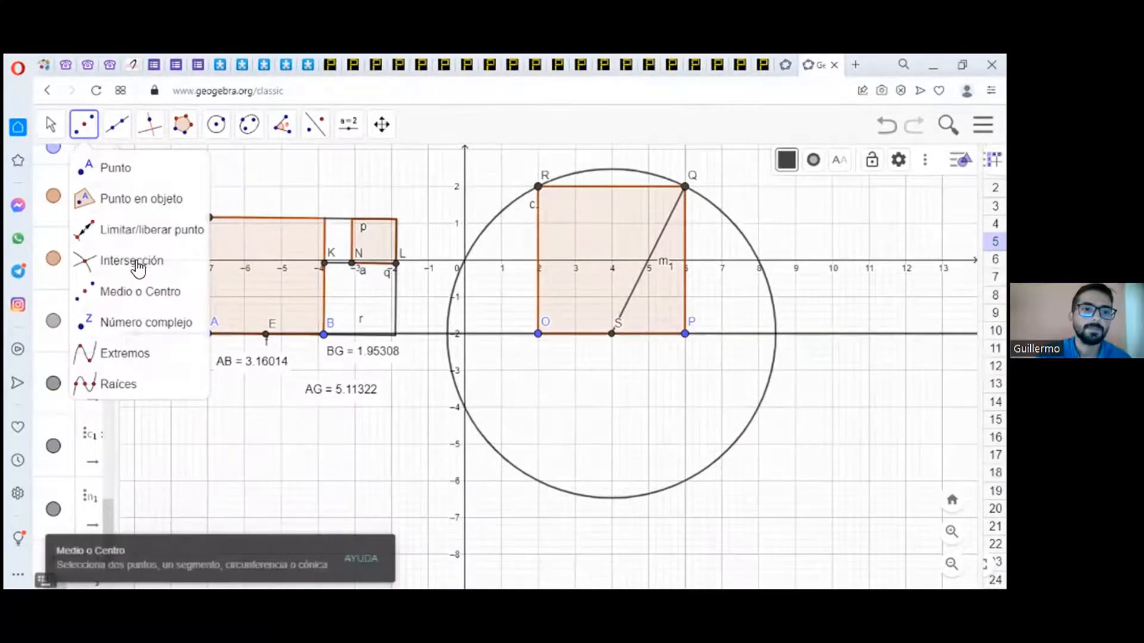
click(143, 271)
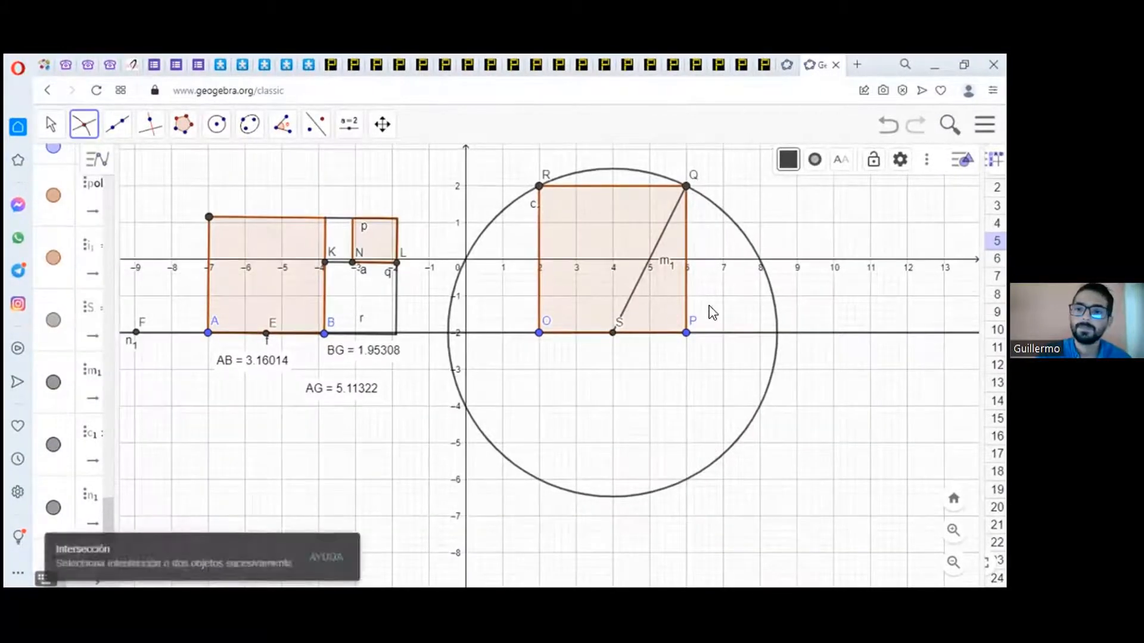
click(720, 335)
click(769, 295)
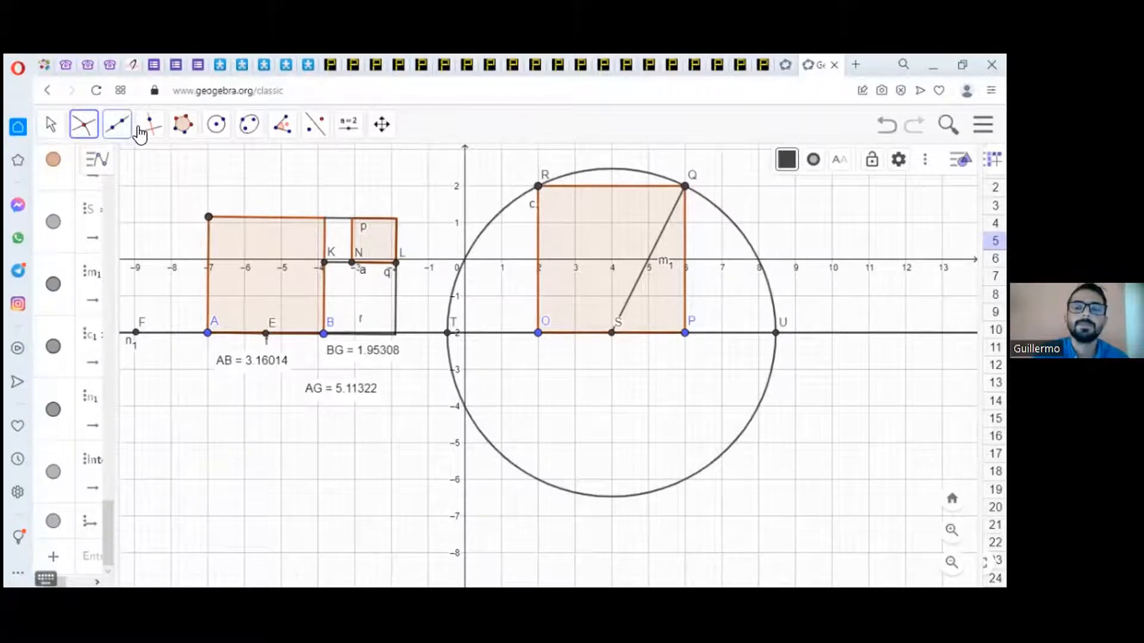
Step: Draw a perpendicular to side PQ through Q, and a perpendicular to the base line through U
click(124, 131)
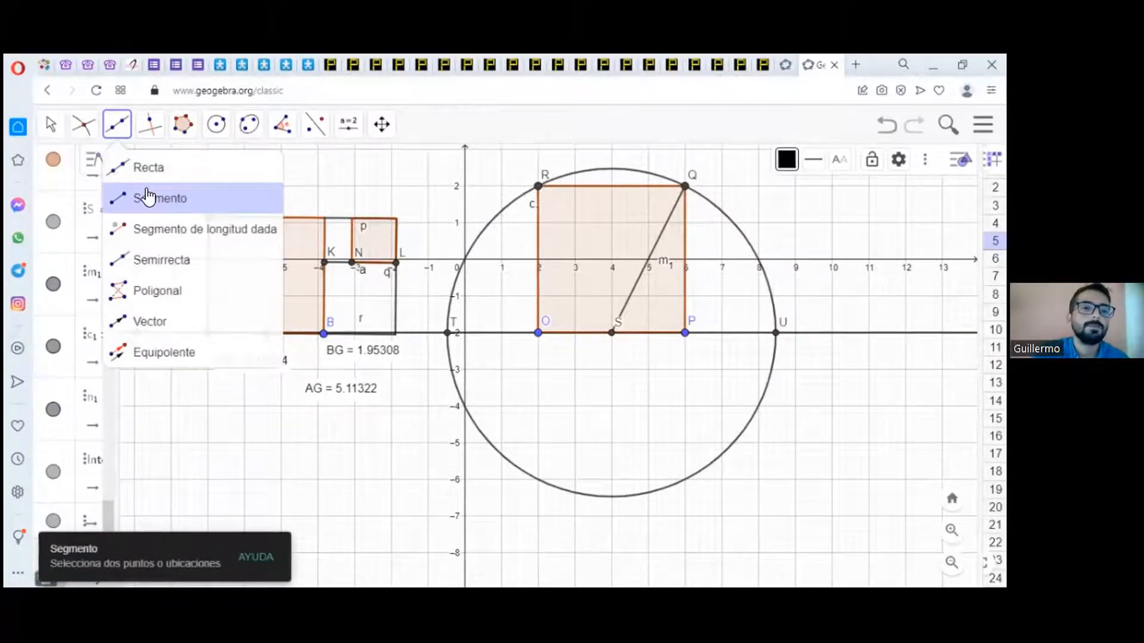
mouse_move(145, 137)
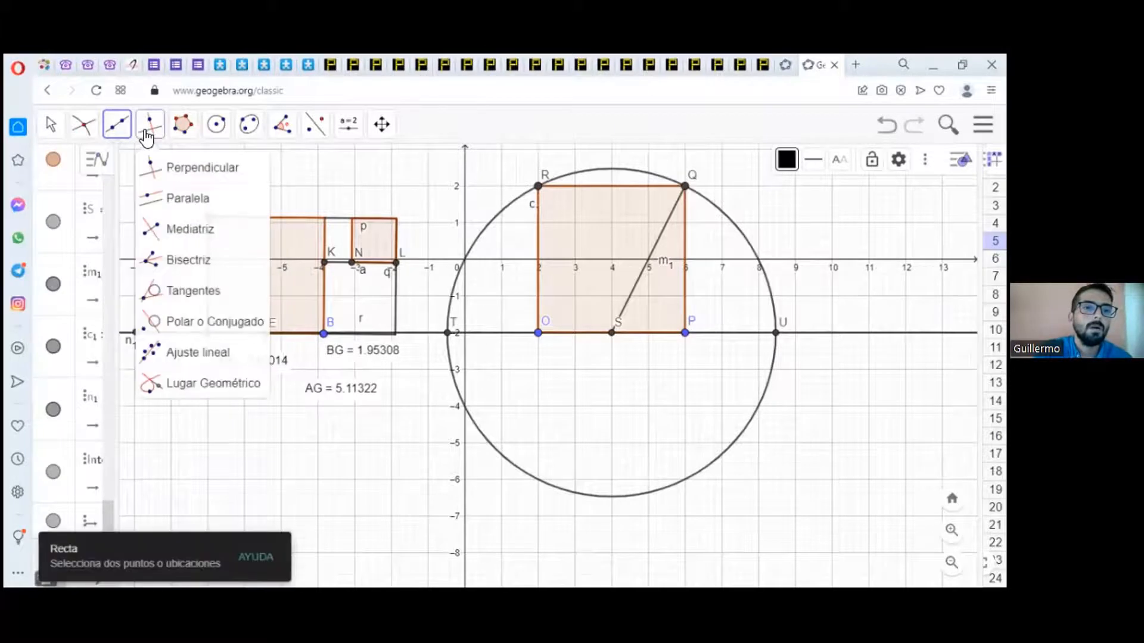
click(170, 168)
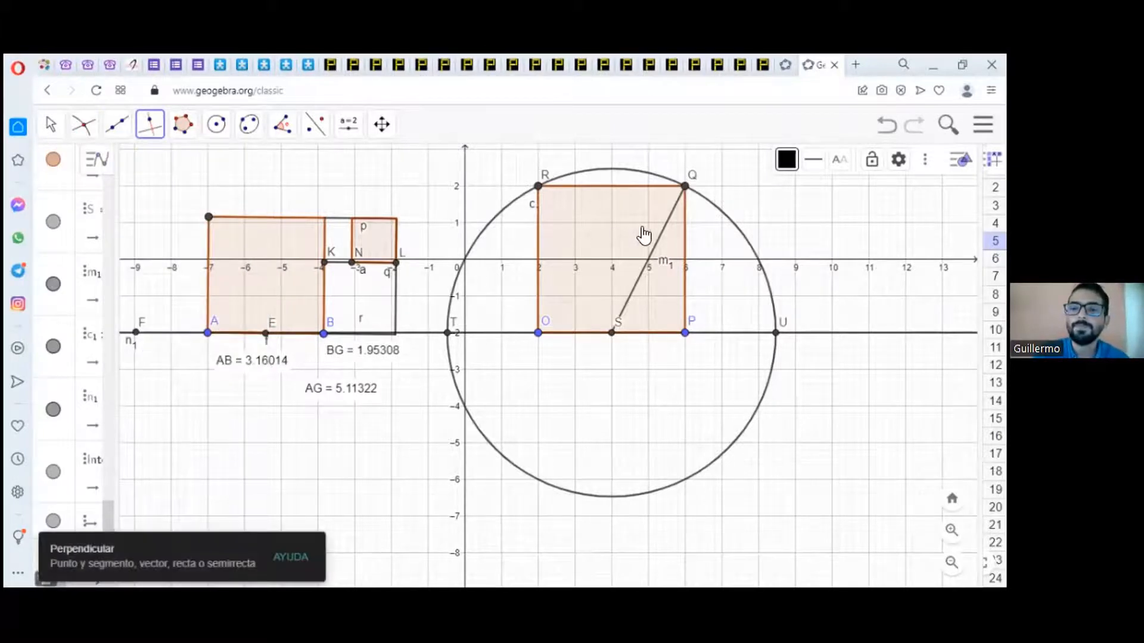
click(685, 217)
click(685, 186)
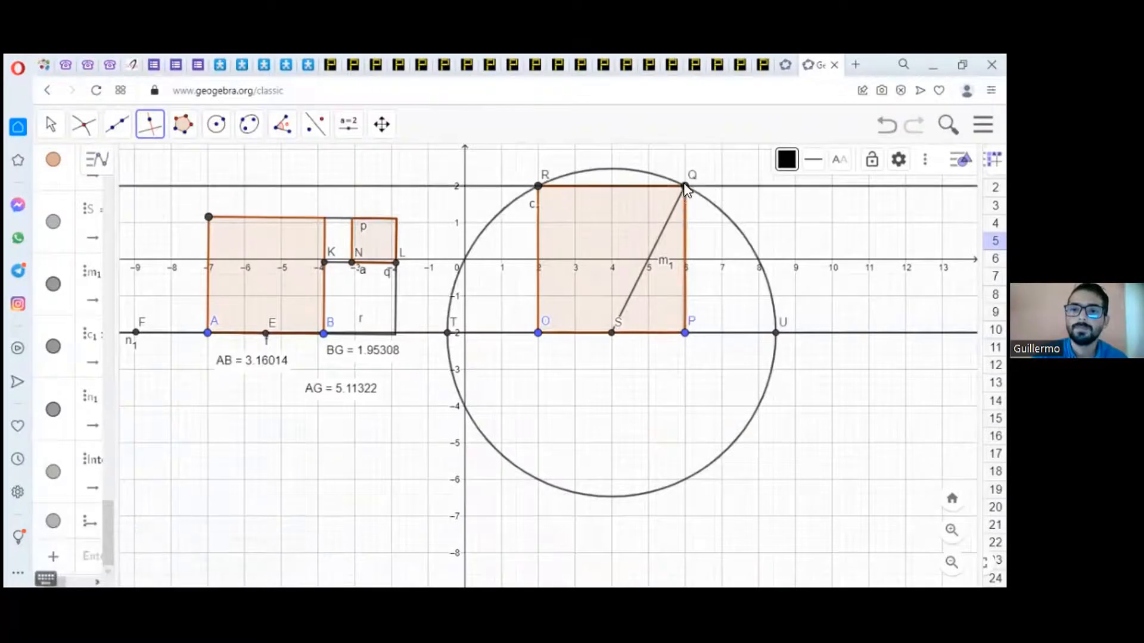
click(769, 333)
click(776, 332)
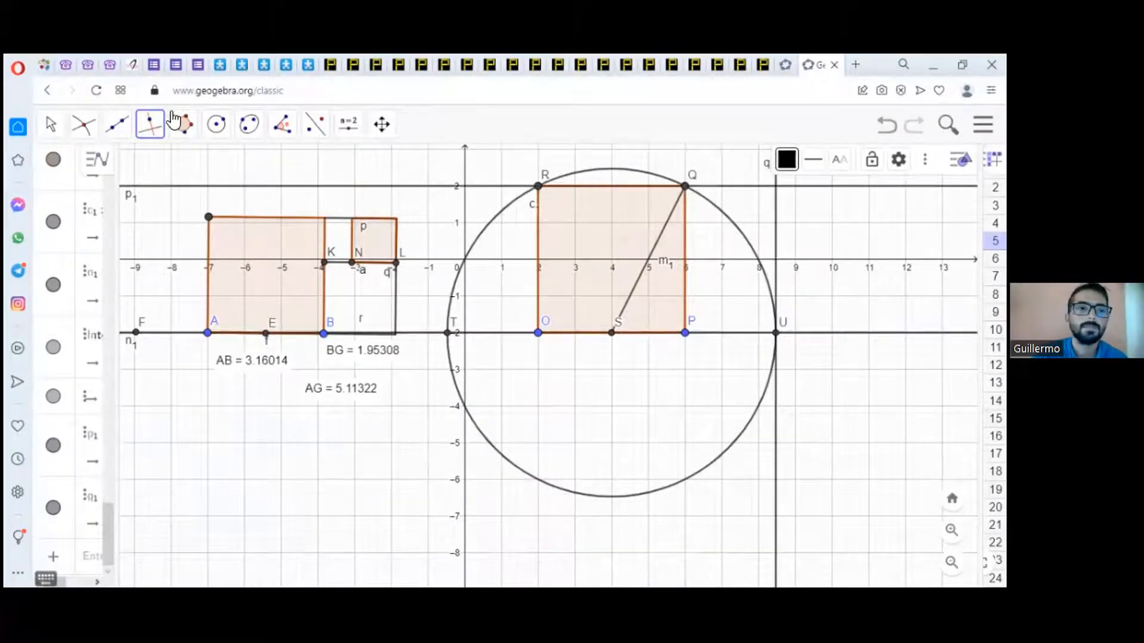
Step: Mark the intersection of the two perpendicular lines as the remaining corner of the new golden rectangle
click(83, 123)
click(110, 198)
click(119, 260)
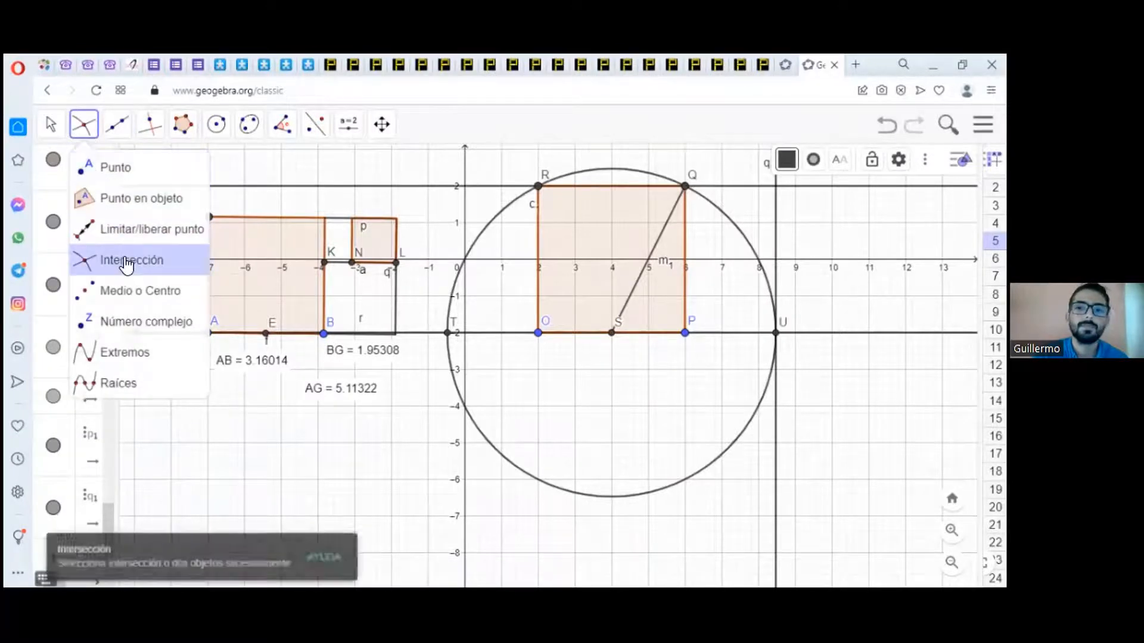
click(775, 197)
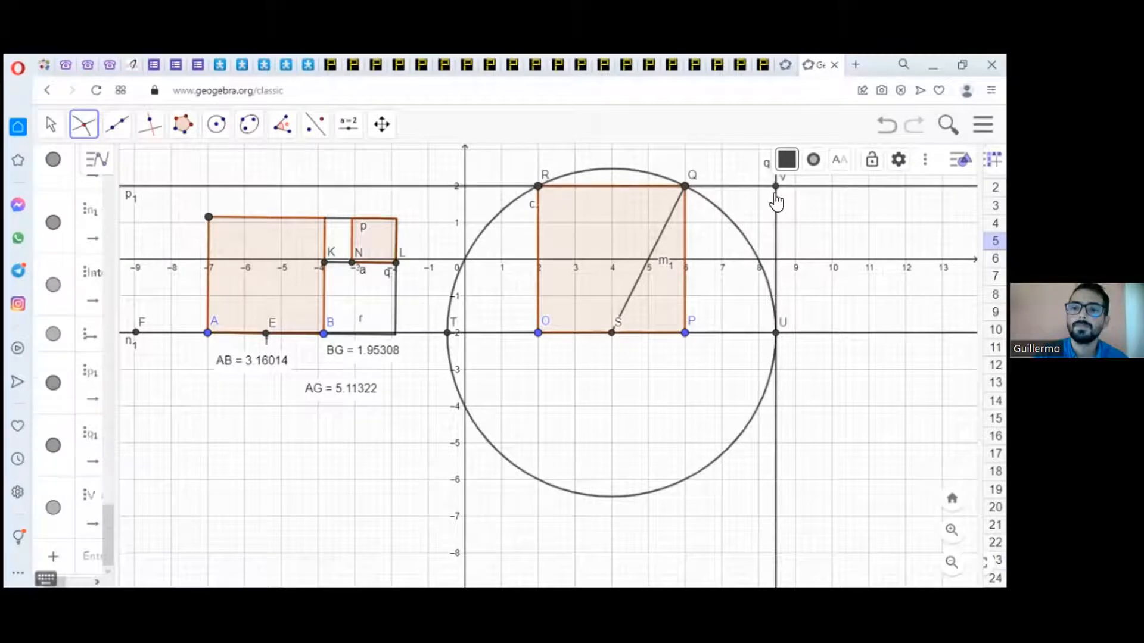
scroll(768, 288, up, 1)
scroll(765, 295, down, 3)
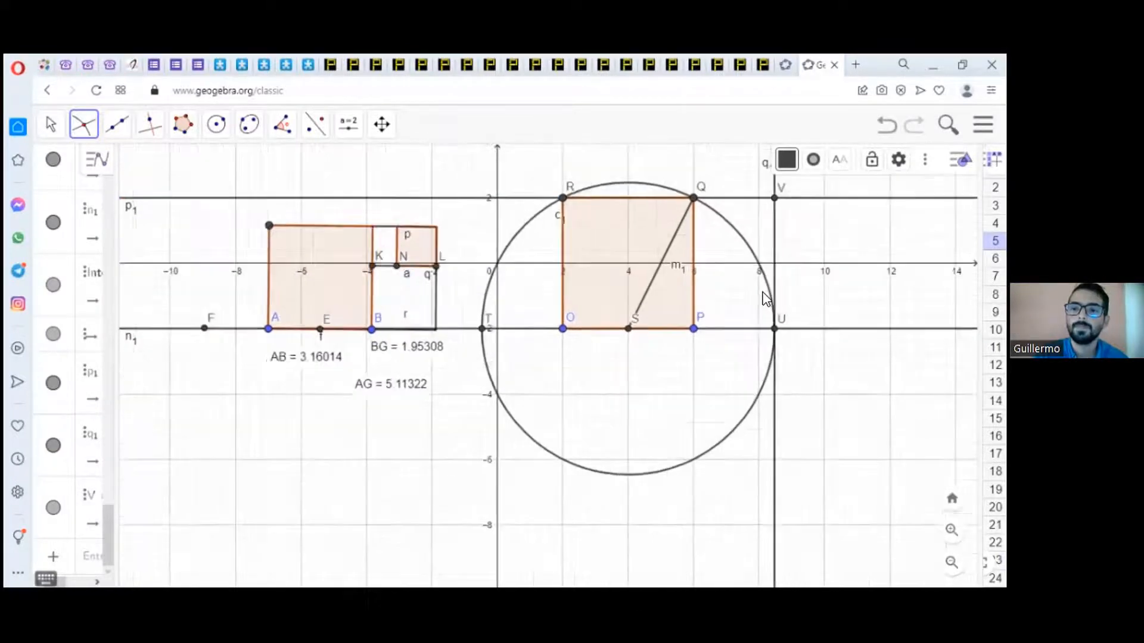
scroll(775, 387, down, 1)
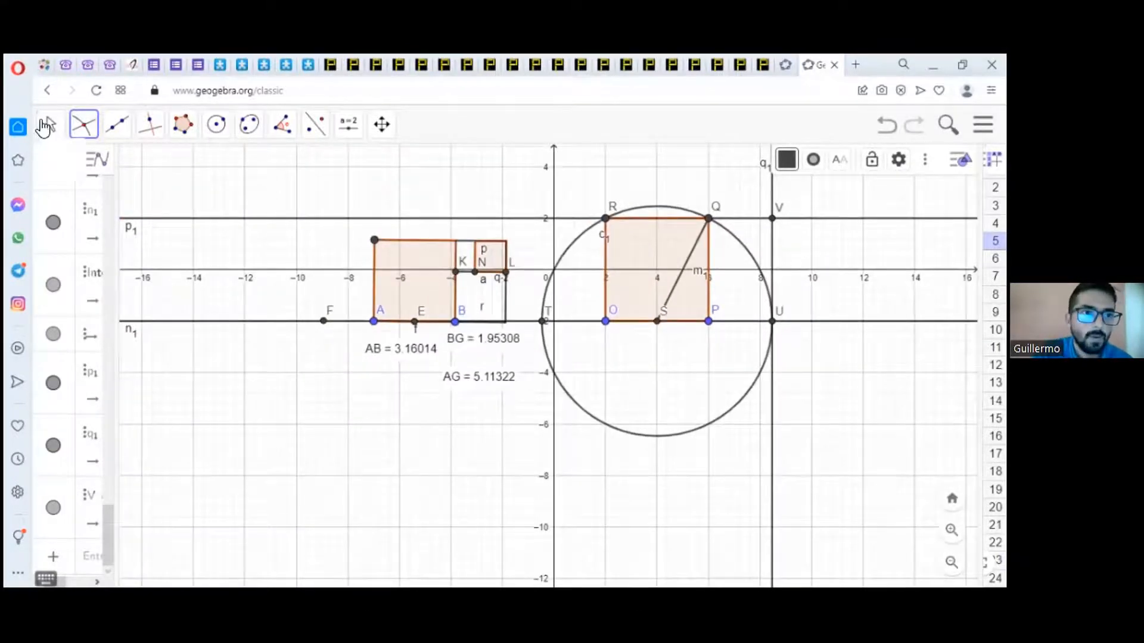
key(Escape)
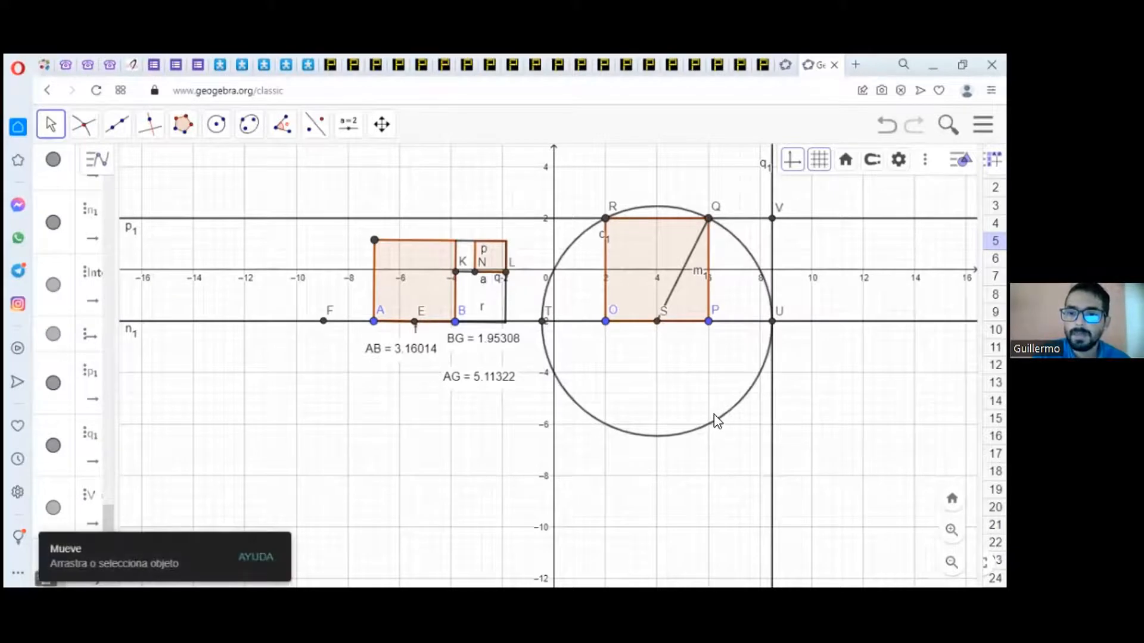
Step: Hide the circle centred at S, the base line through S and P, and the two perpendicular lines through Q and U
right_click(717, 423)
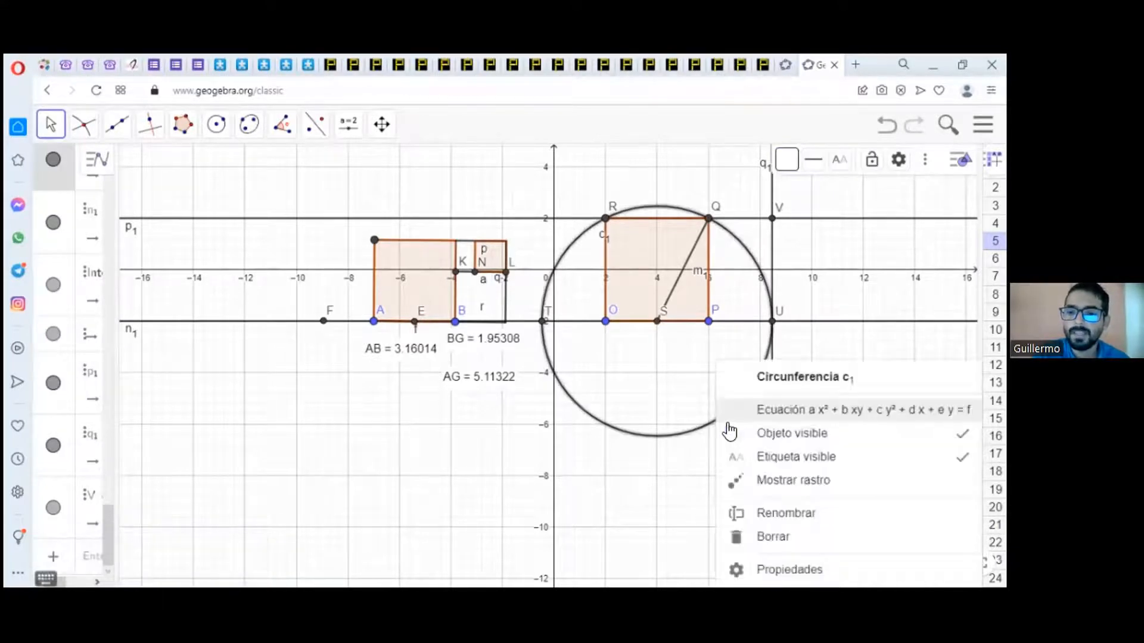
click(770, 434)
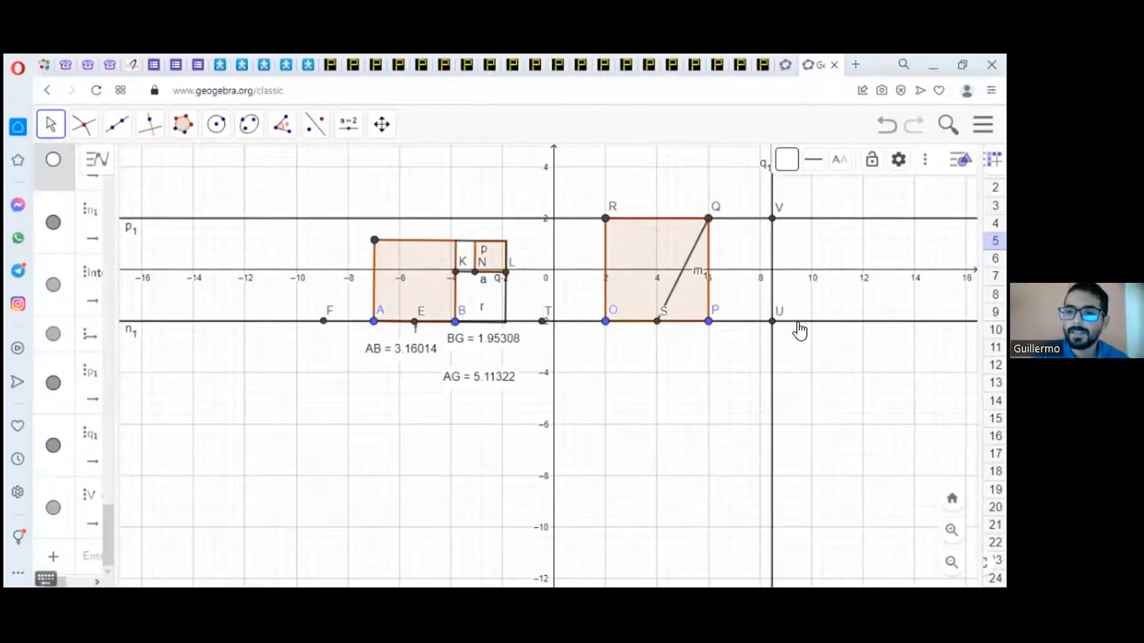
click(798, 322)
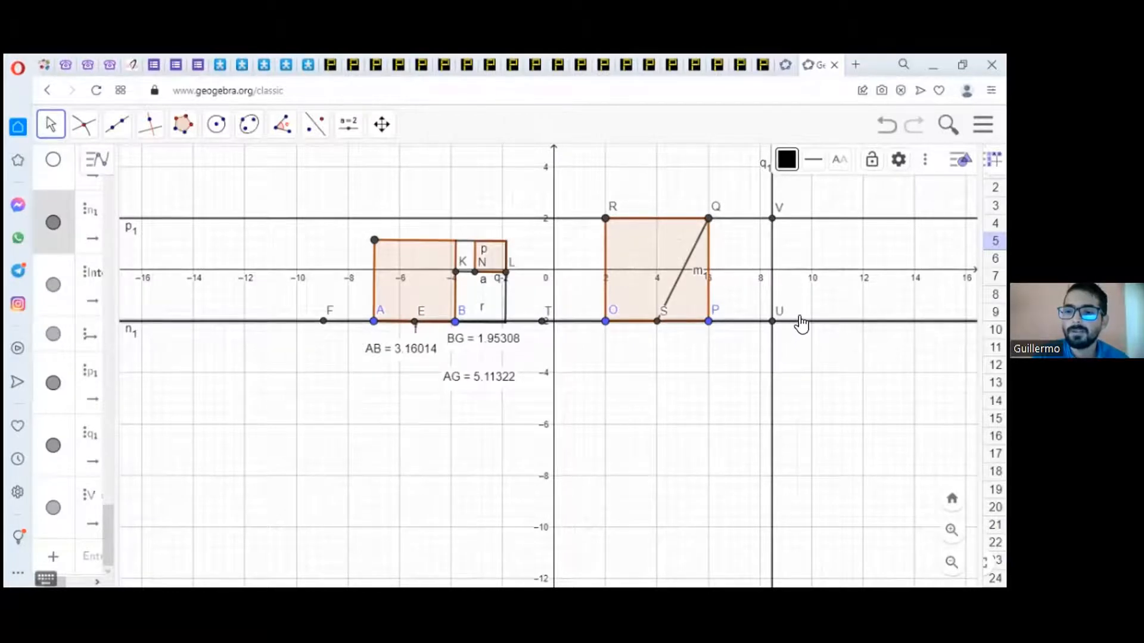
right_click(799, 322)
click(834, 435)
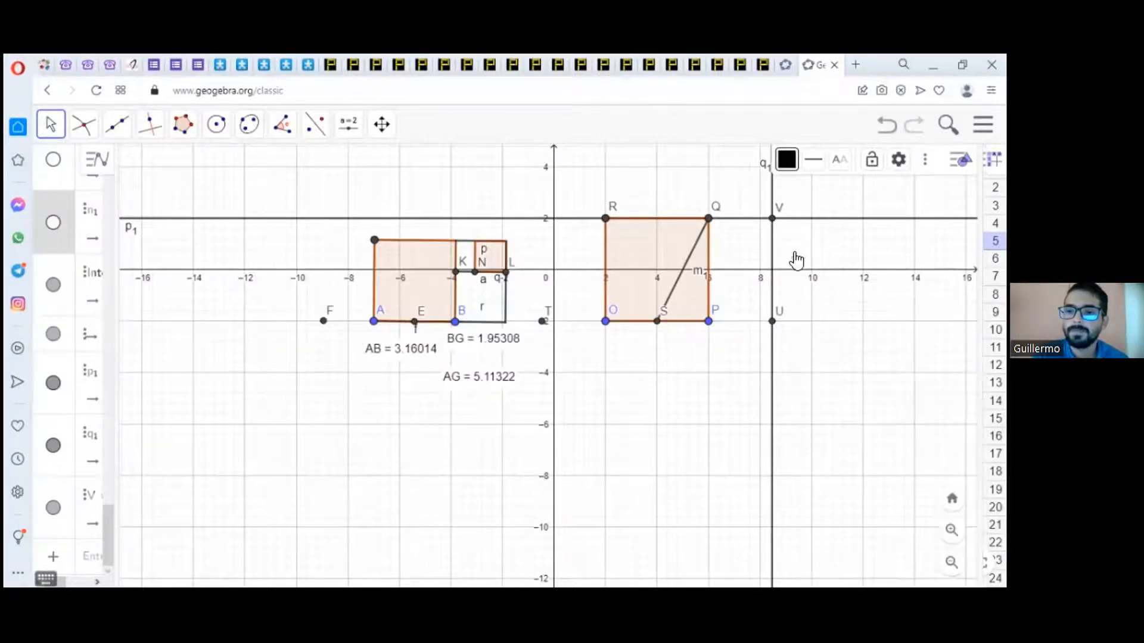
right_click(805, 219)
click(840, 348)
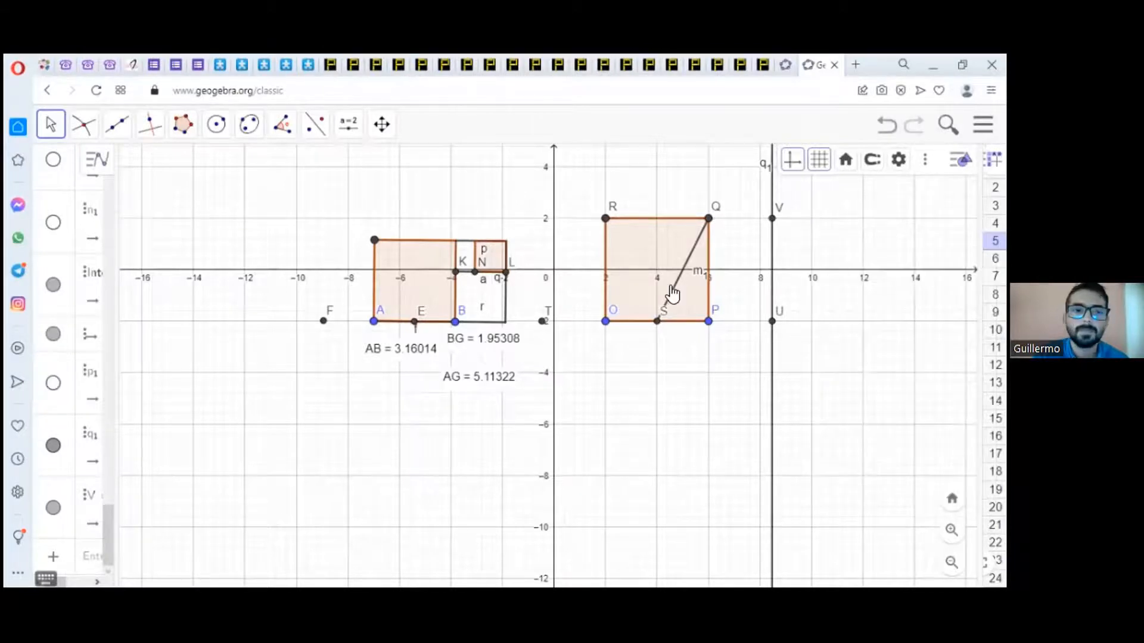
right_click(772, 194)
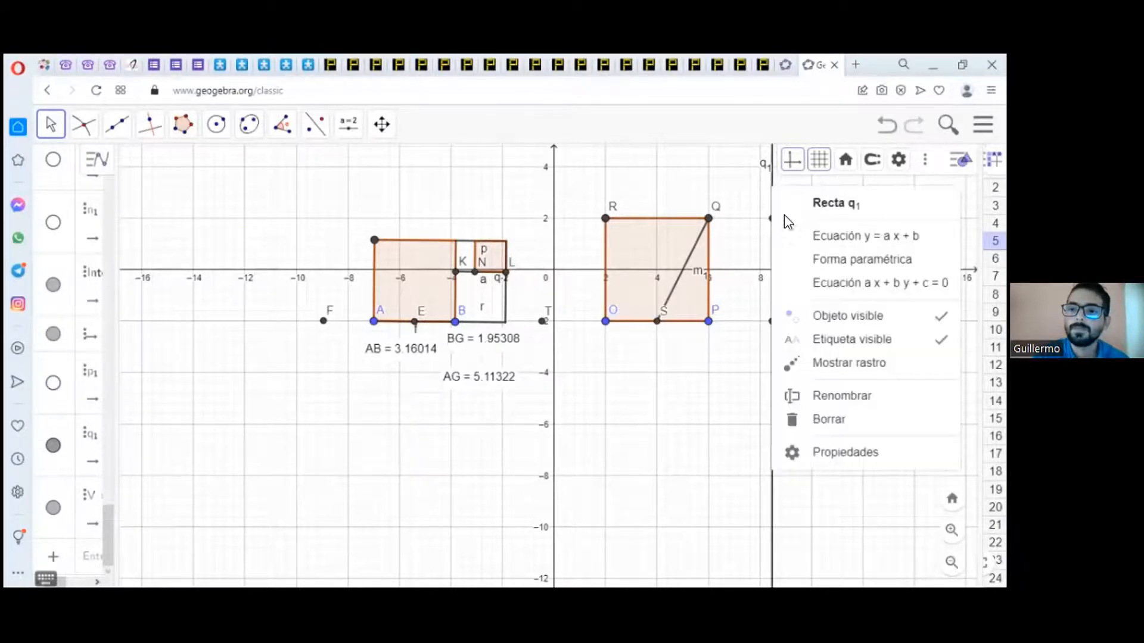
click(838, 319)
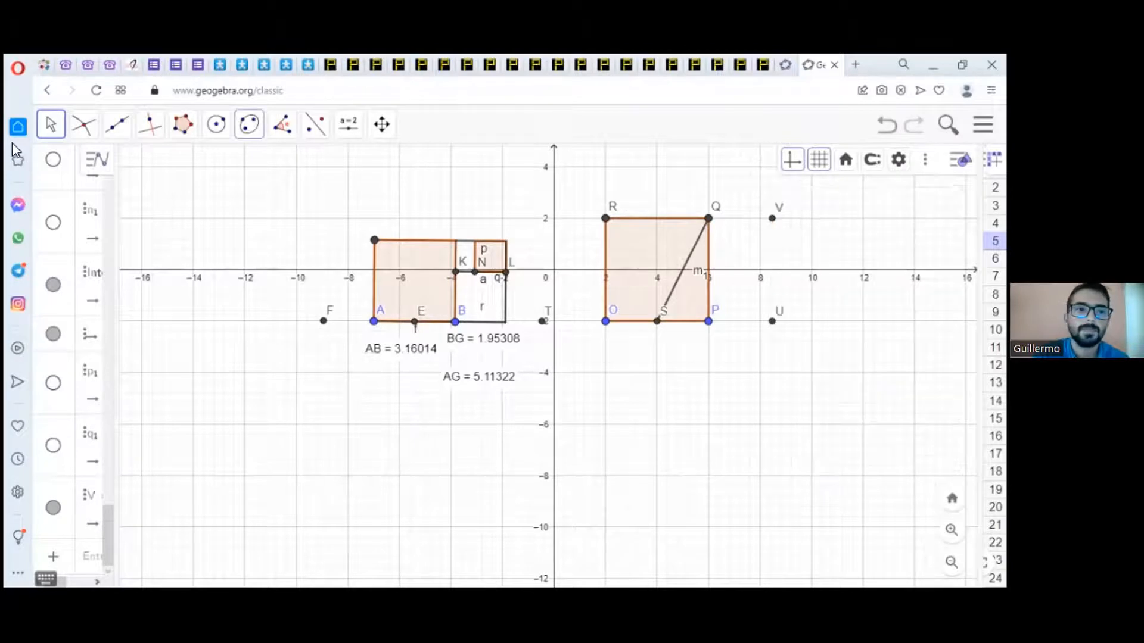
Step: Draw segments QV, PU and UV to close the golden rectangle beside the square
click(115, 126)
click(142, 201)
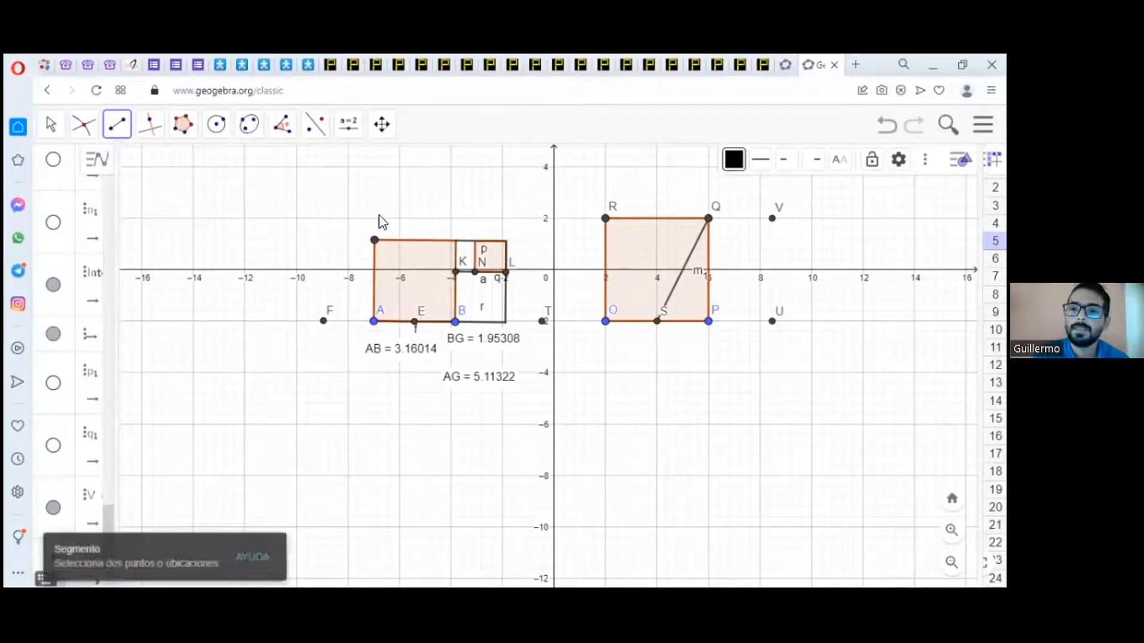
click(707, 219)
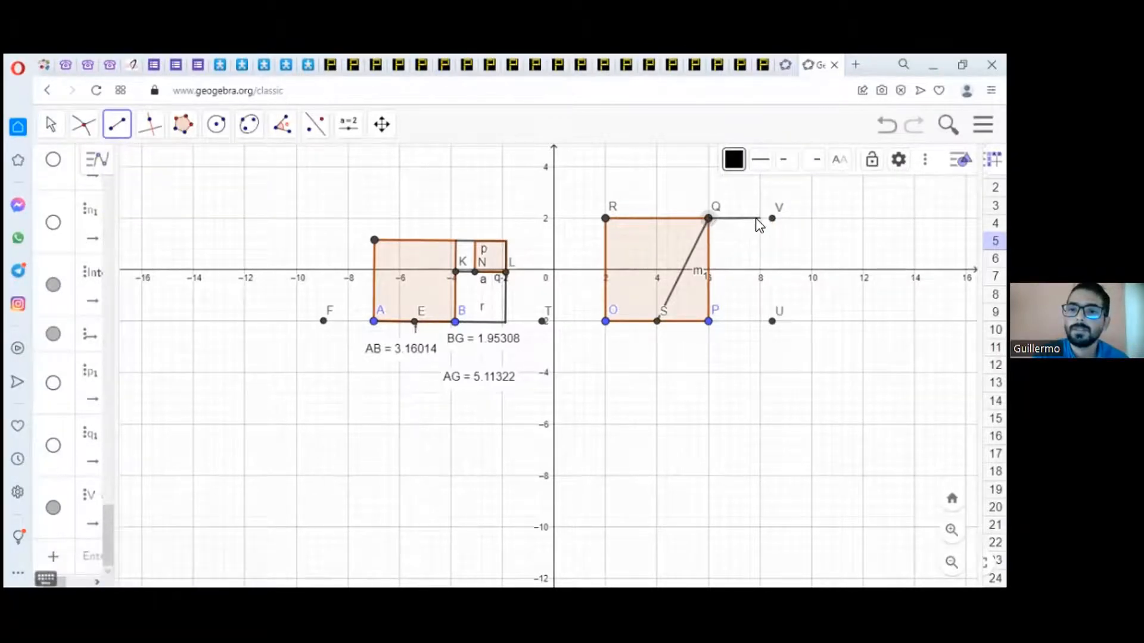
click(773, 219)
click(709, 321)
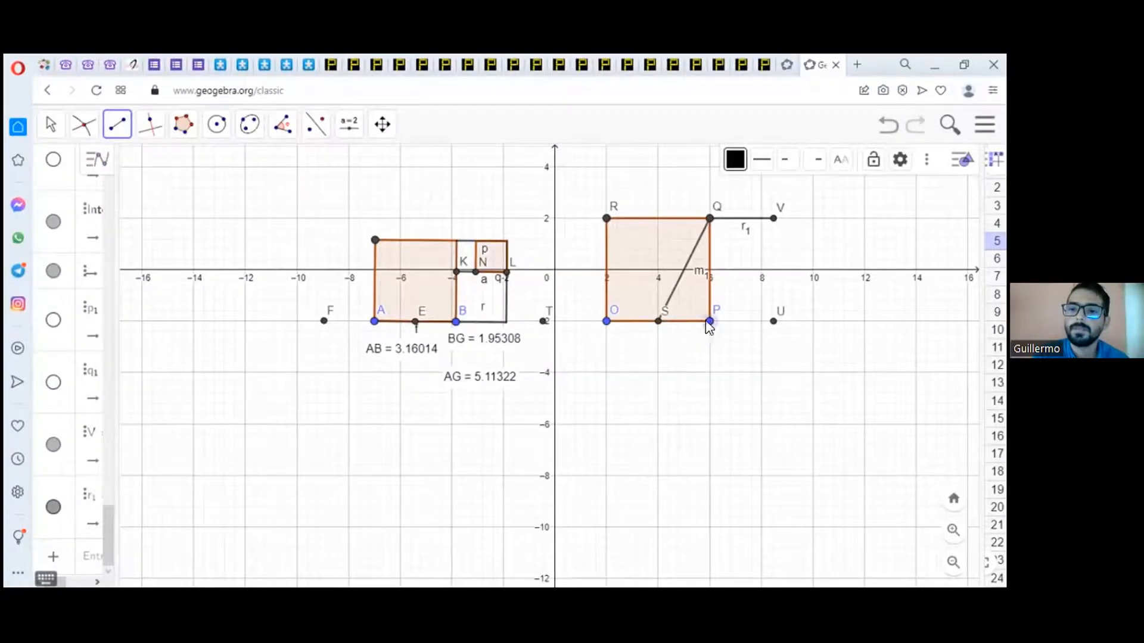
click(773, 321)
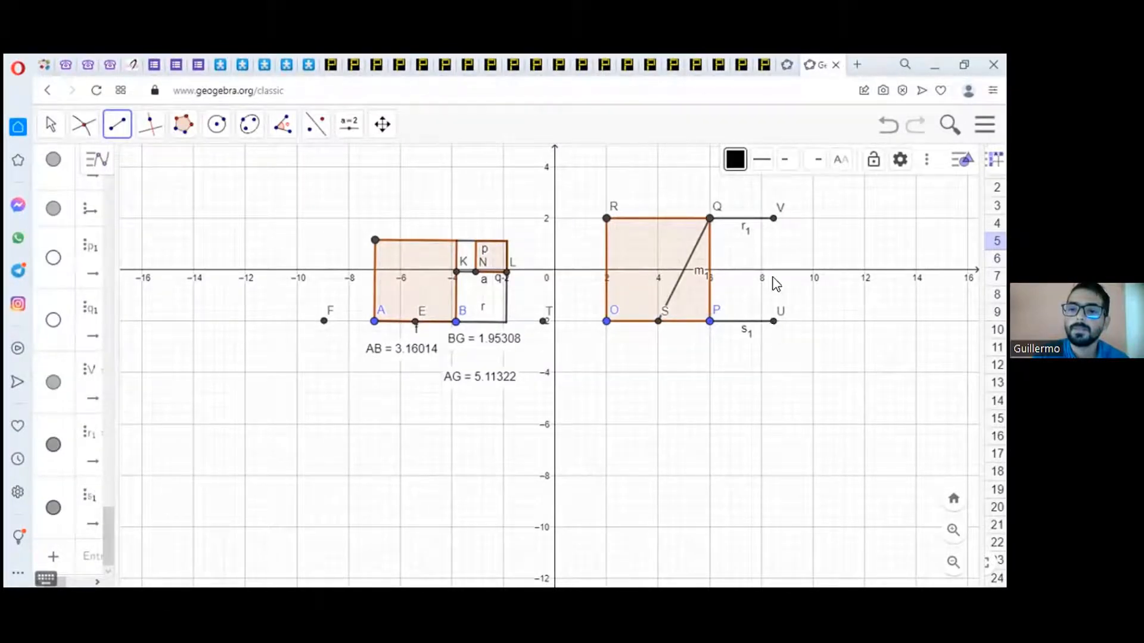
click(773, 322)
click(772, 219)
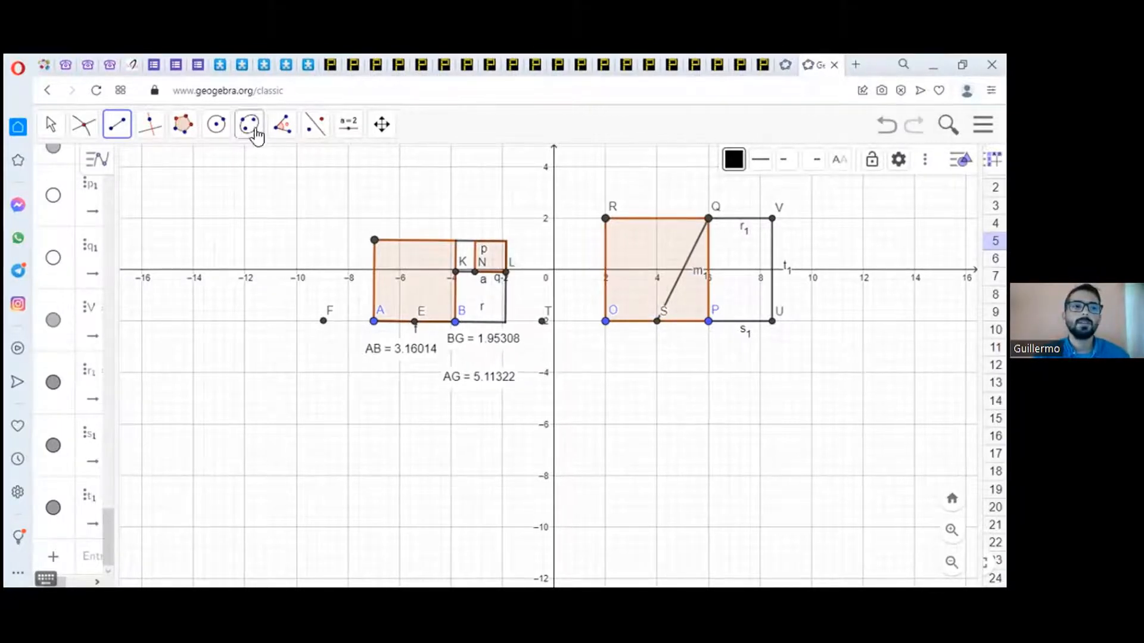
Step: Hide segment SQ, the diagonal from the base midpoint to the square's corner
click(51, 128)
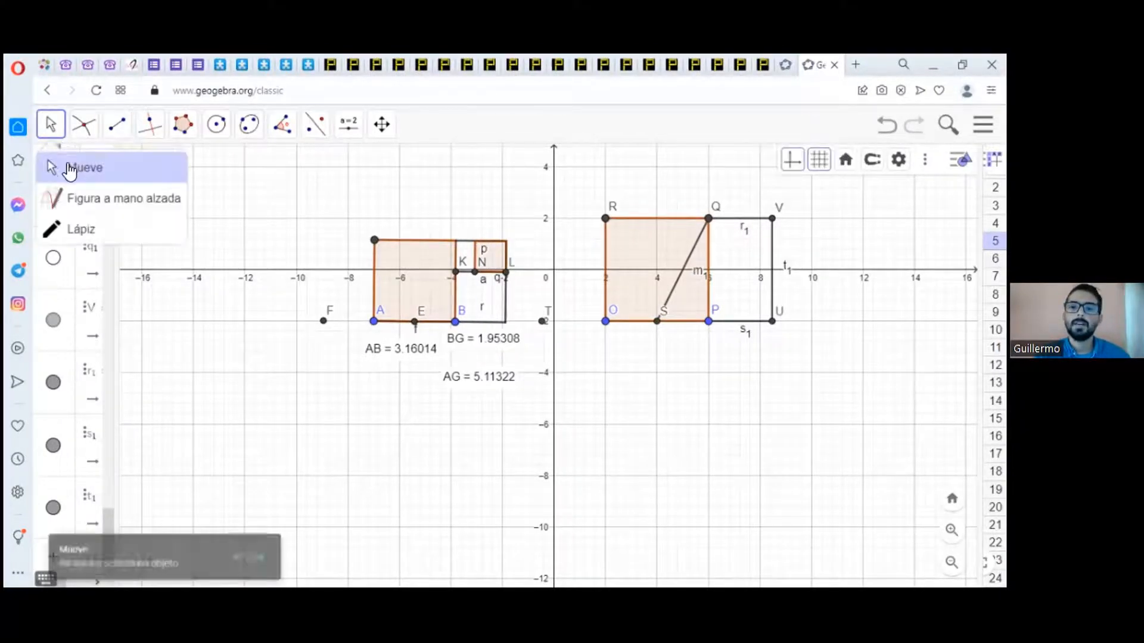
click(694, 246)
right_click(693, 245)
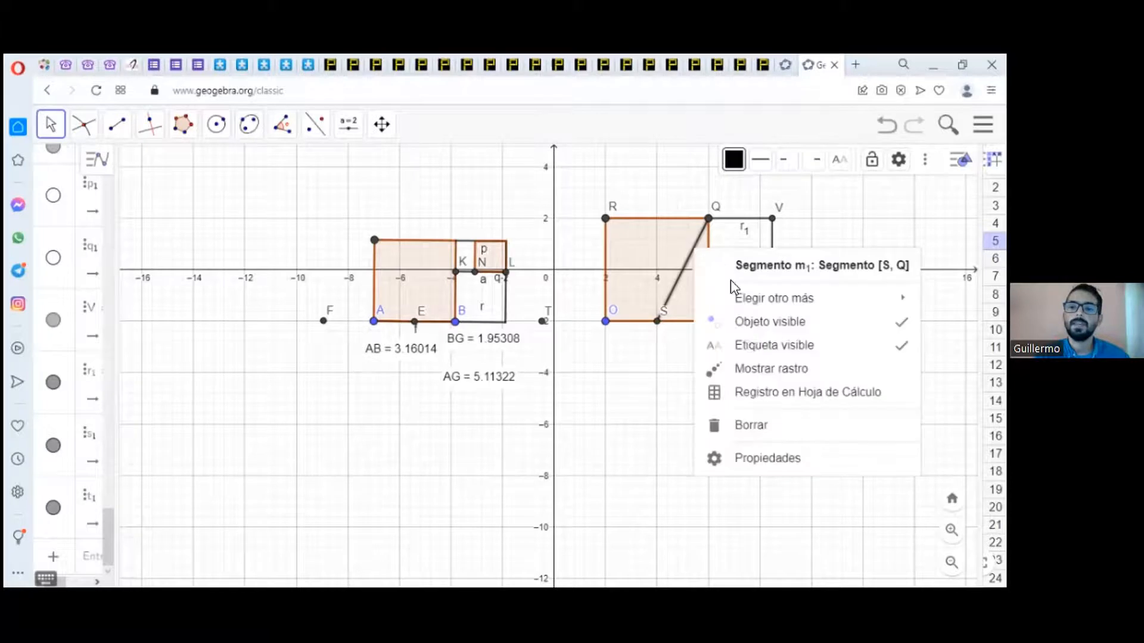
click(752, 327)
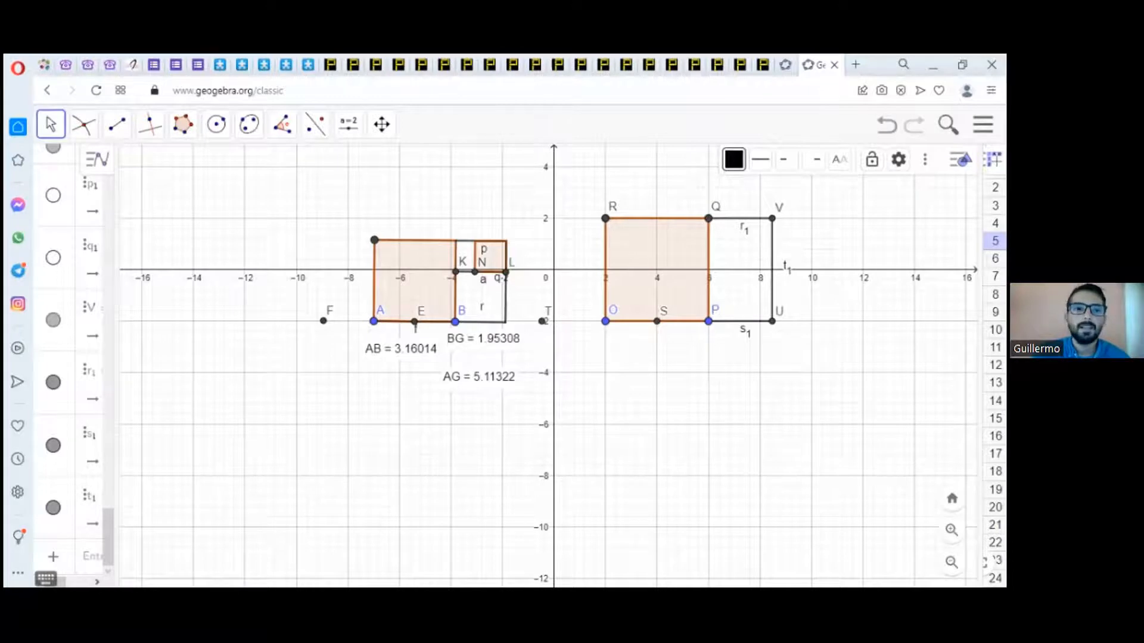
Step: Select the square OPQR and start creating a new custom tool with that polygon as an output object
click(982, 124)
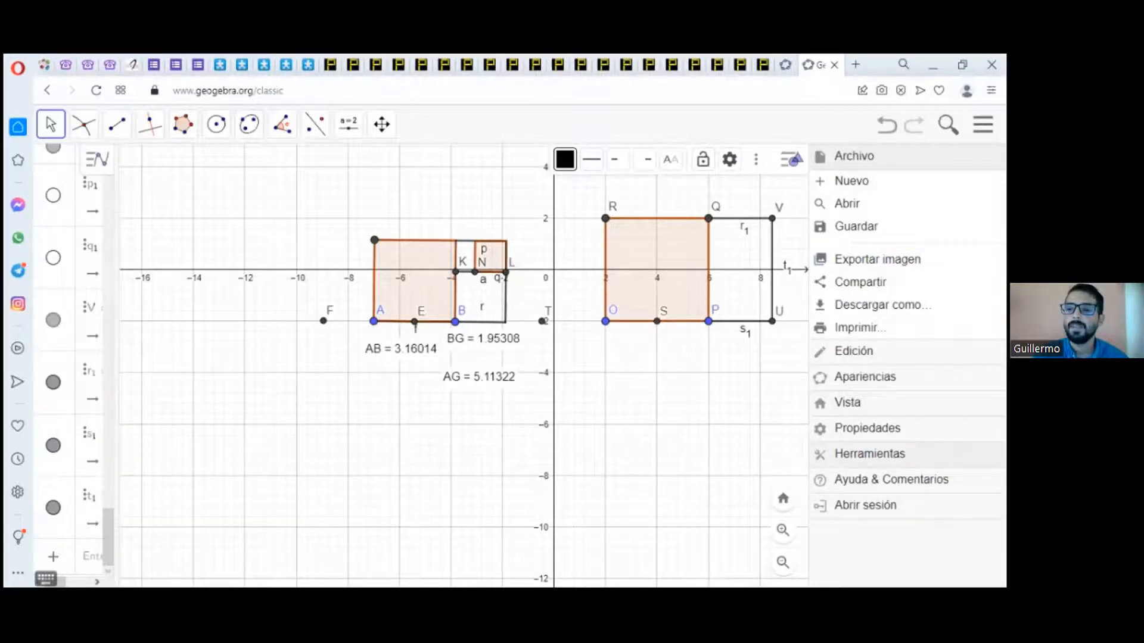
click(869, 454)
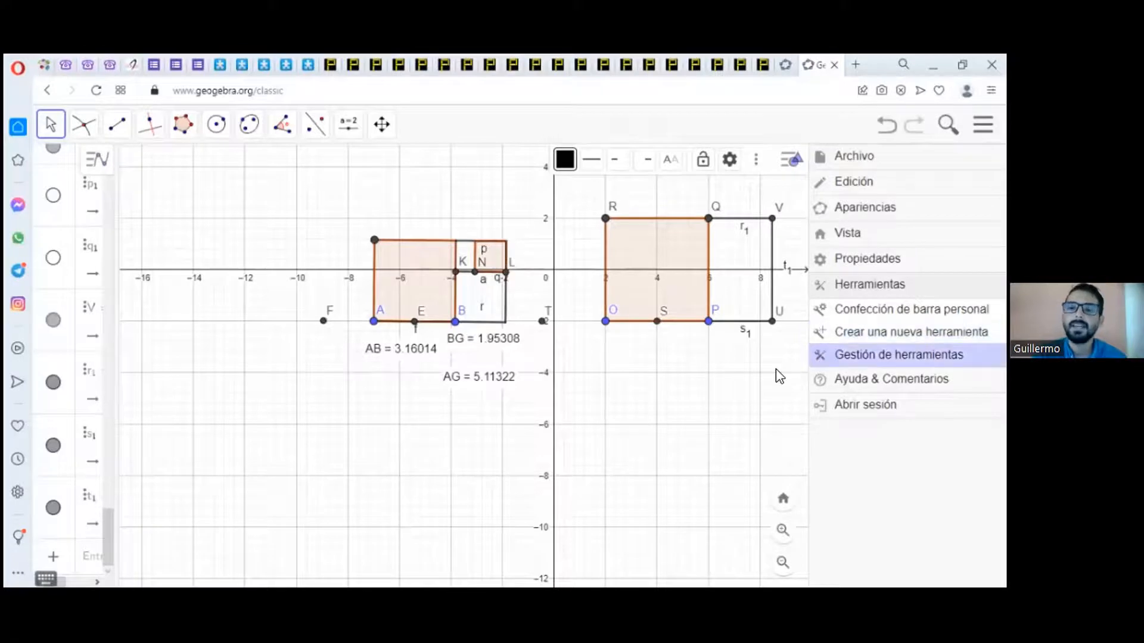
click(675, 343)
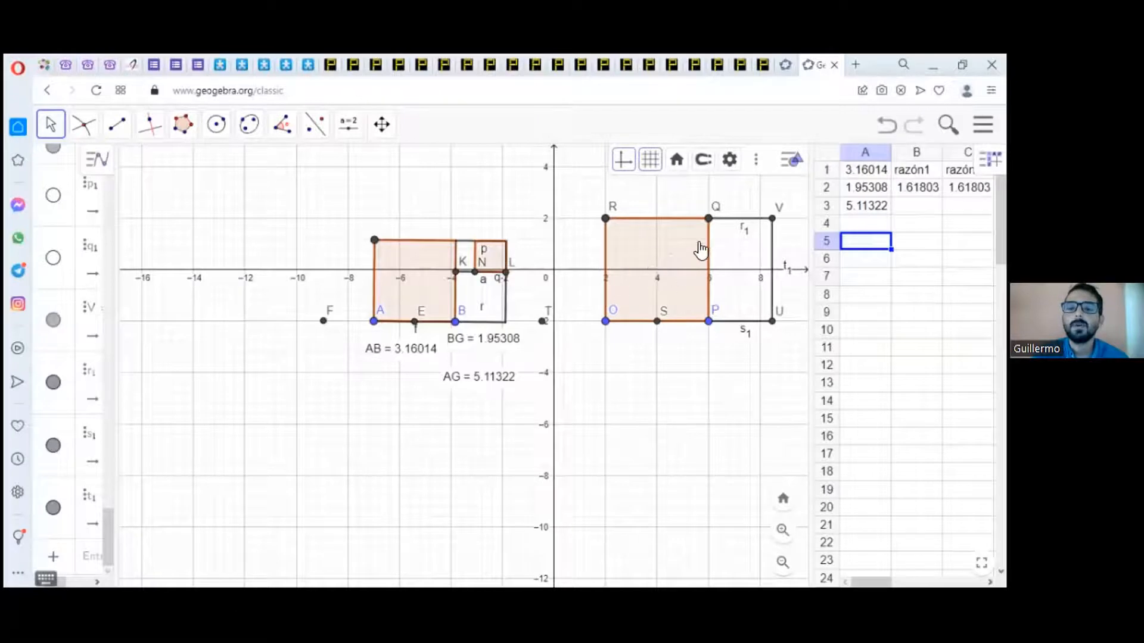
click(659, 260)
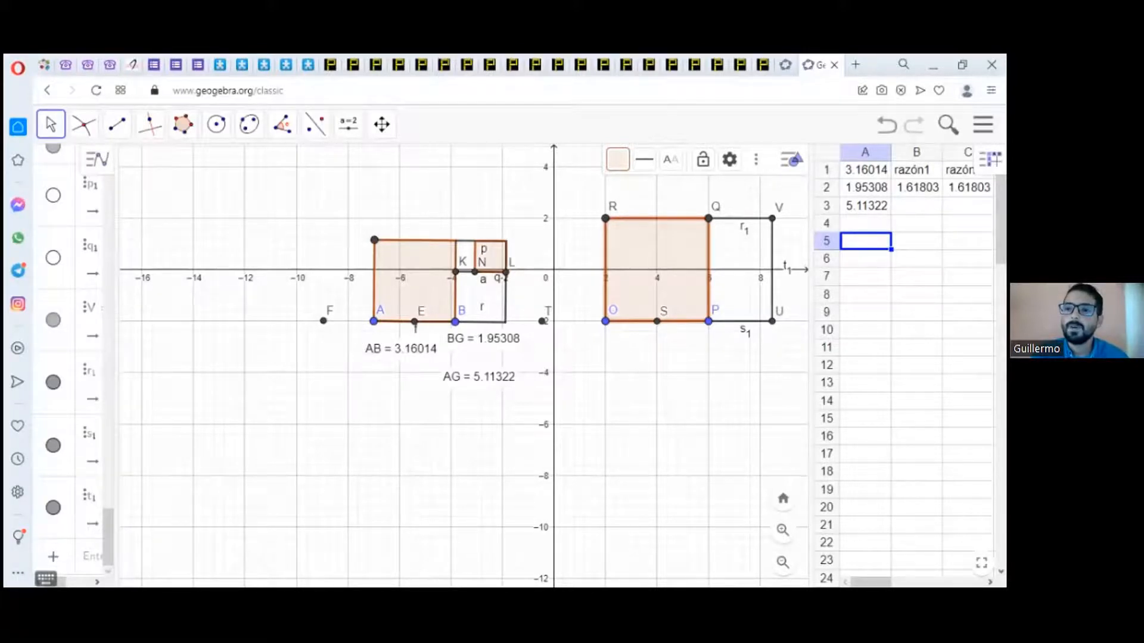
click(984, 125)
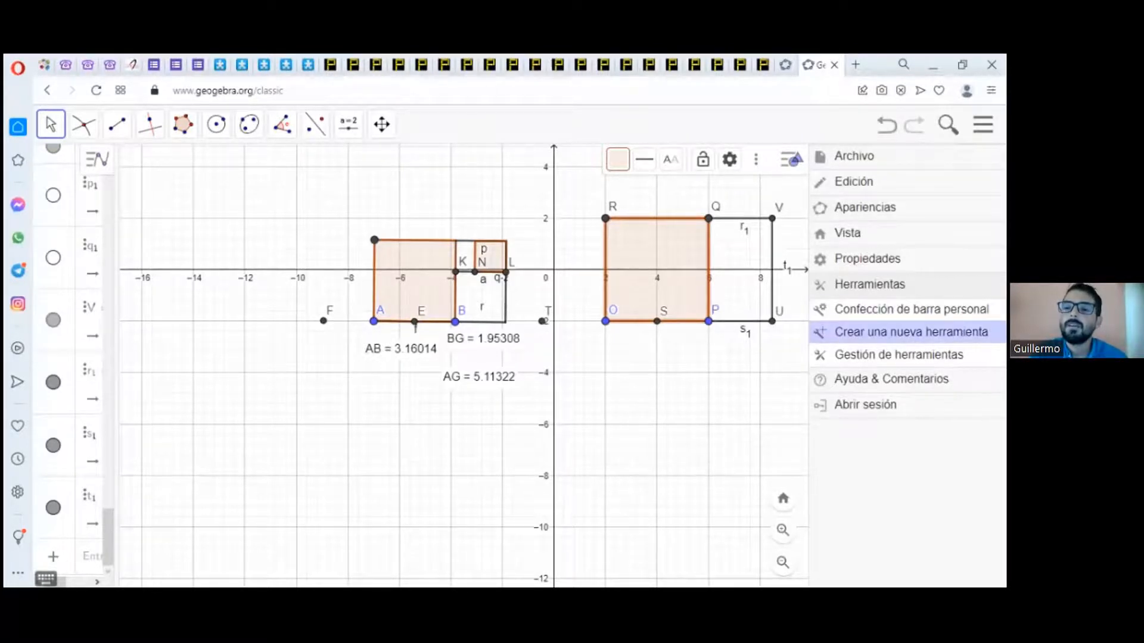
click(912, 332)
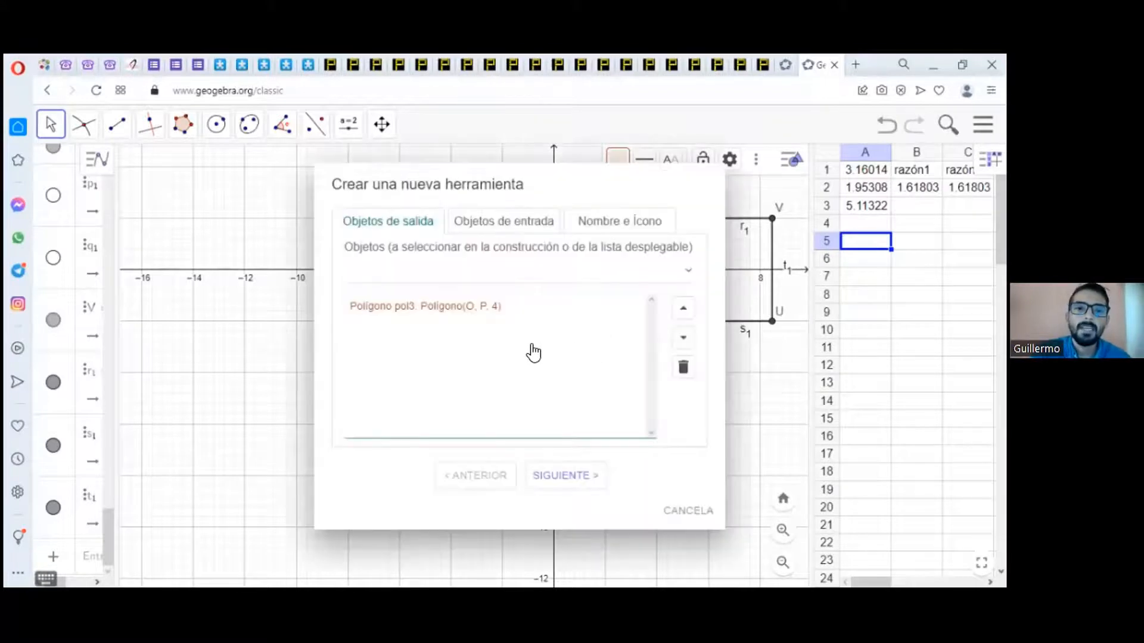
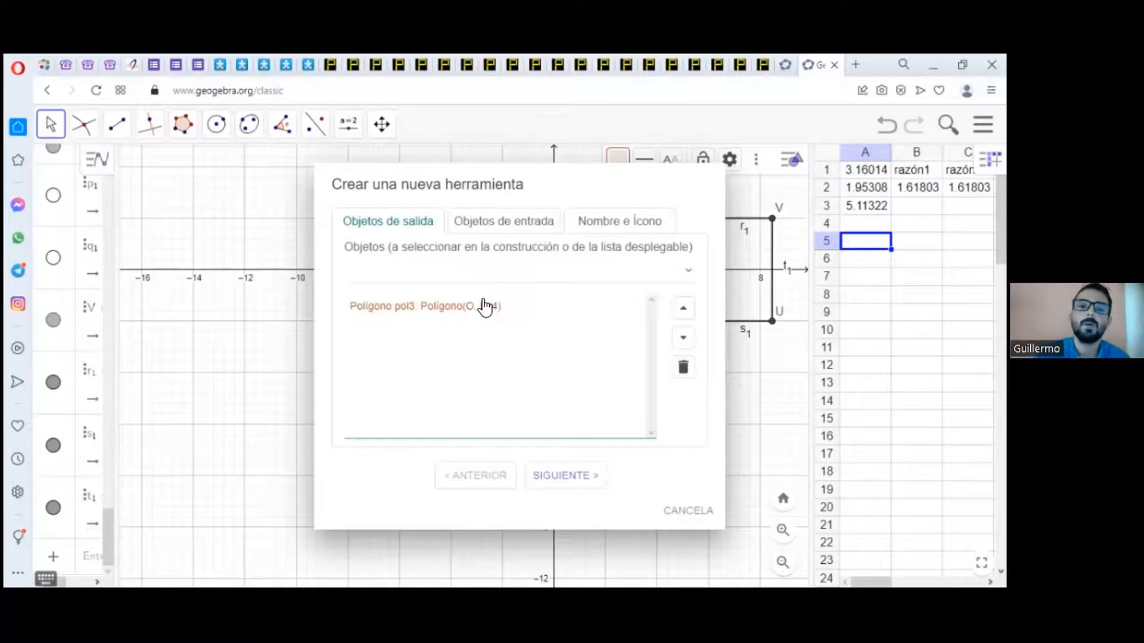
Step: Keep points O and P as the new tool's input objects, name it cuadradofractal, and finish creating it
click(510, 220)
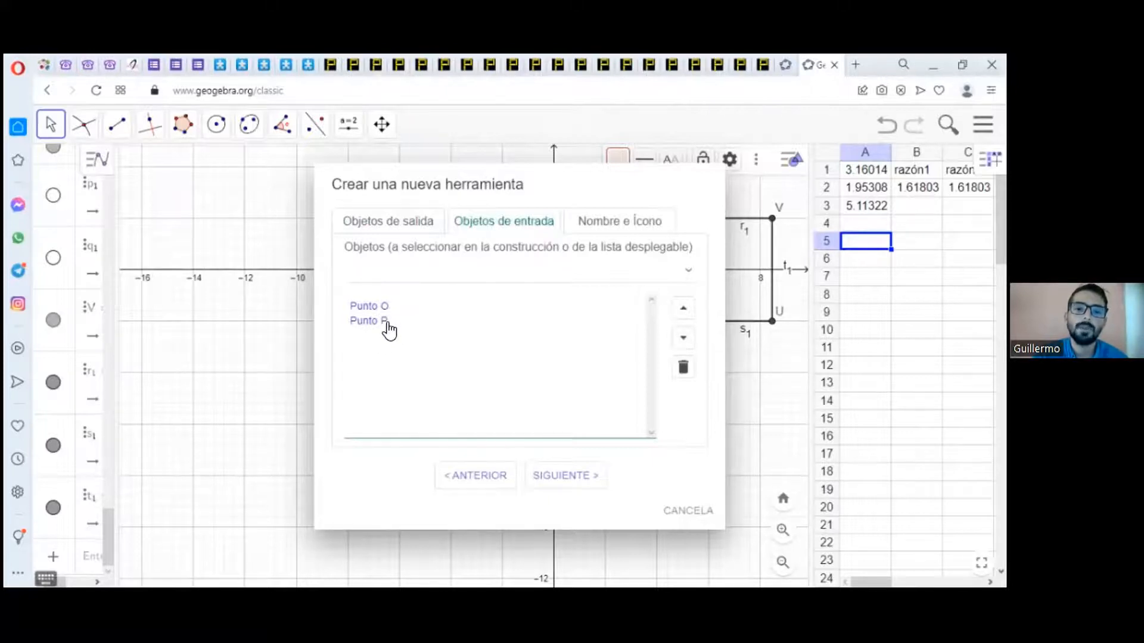
click(582, 475)
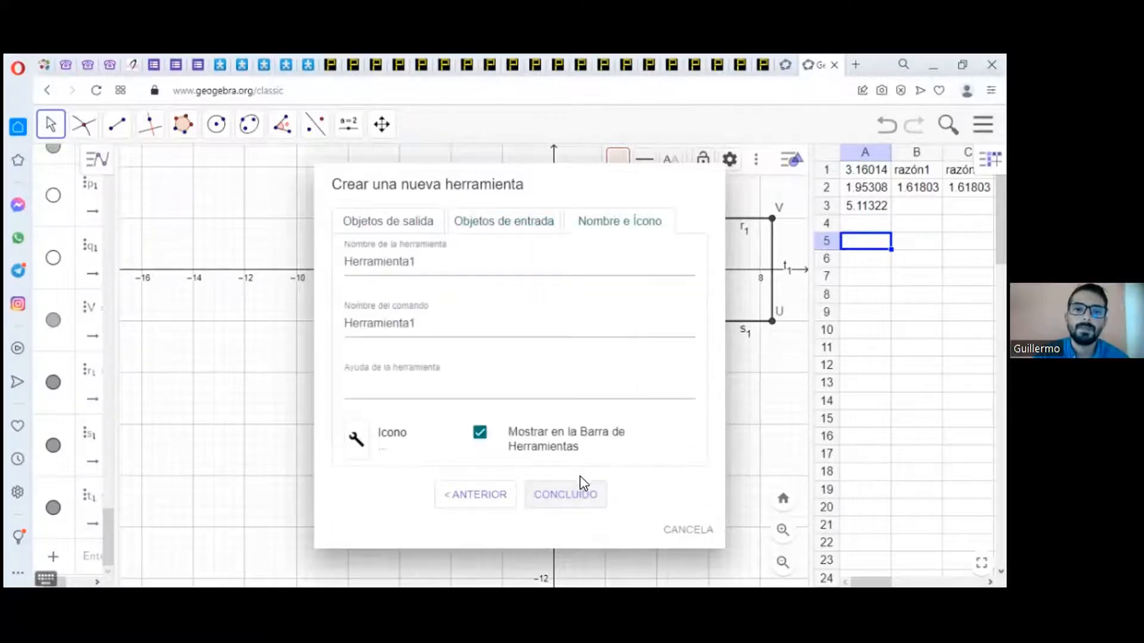
click(421, 263)
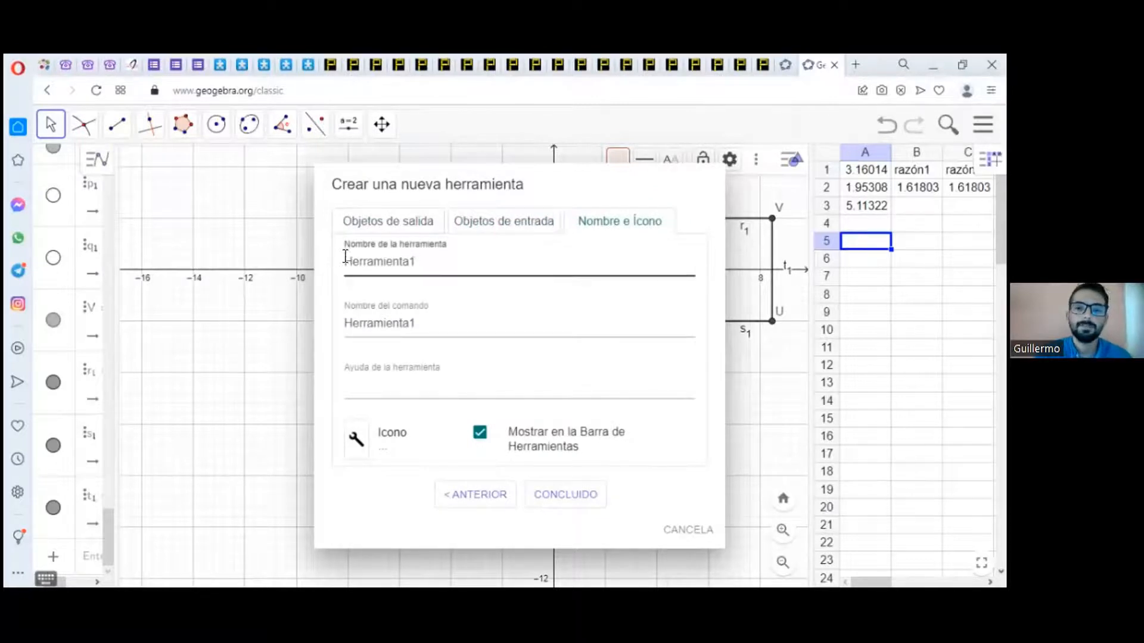
double_click(350, 252)
key(BackSpace)
text(cuadradofra)
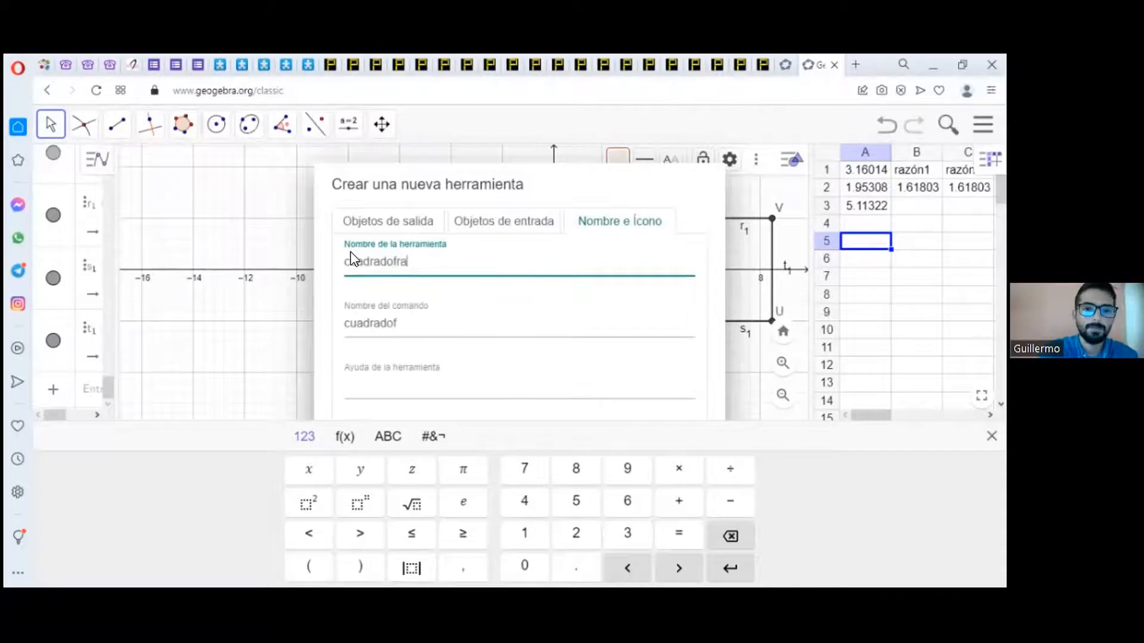
text(ctal)
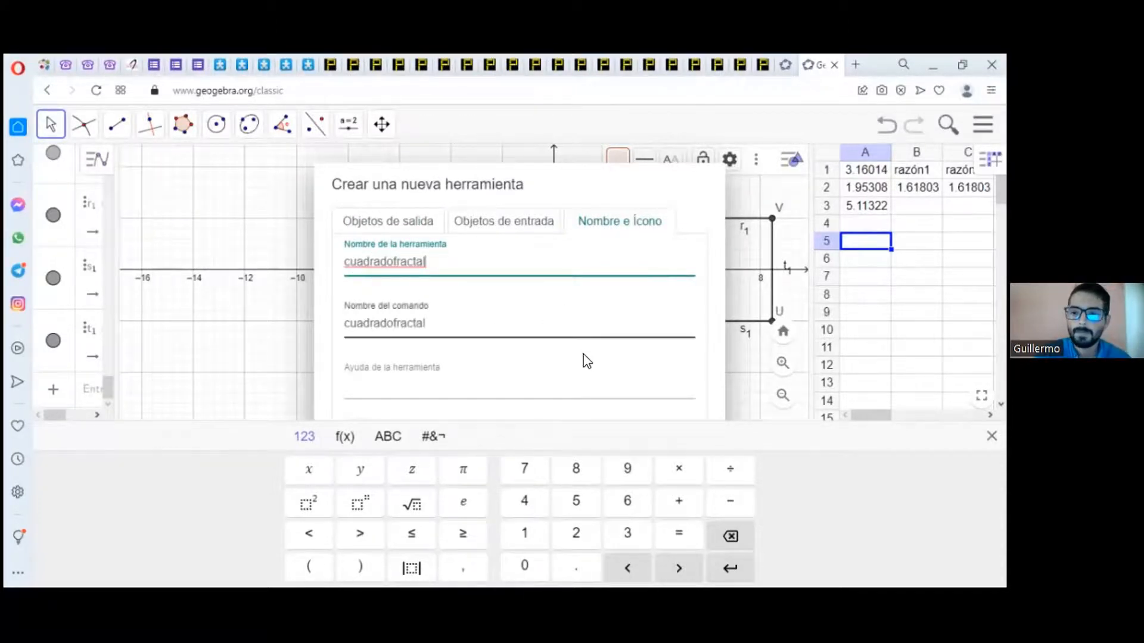
click(992, 436)
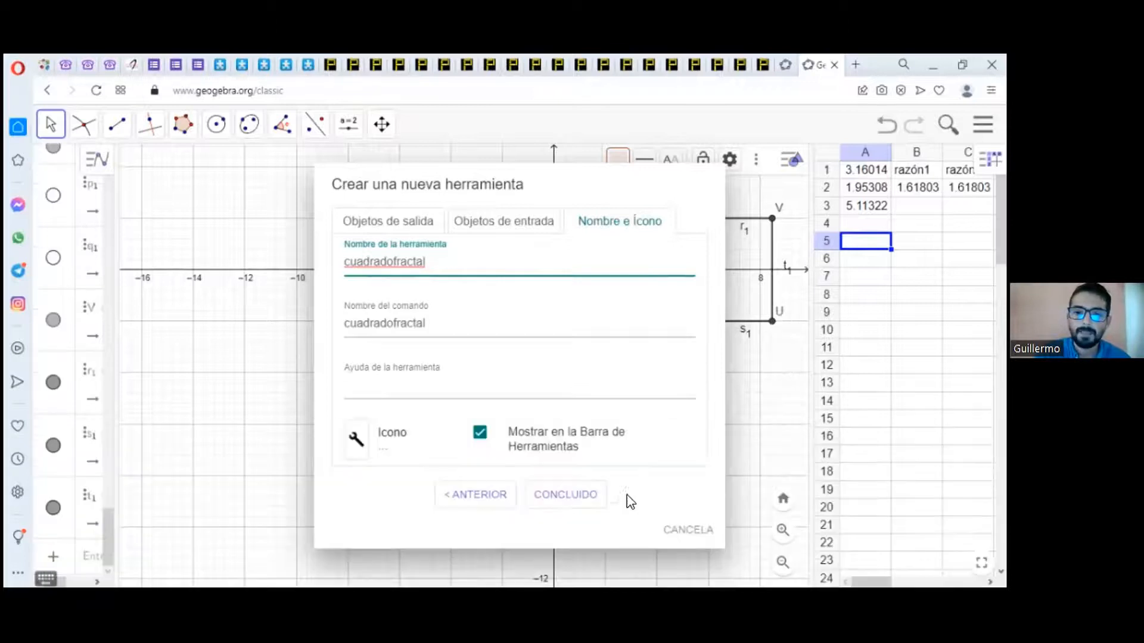
click(583, 497)
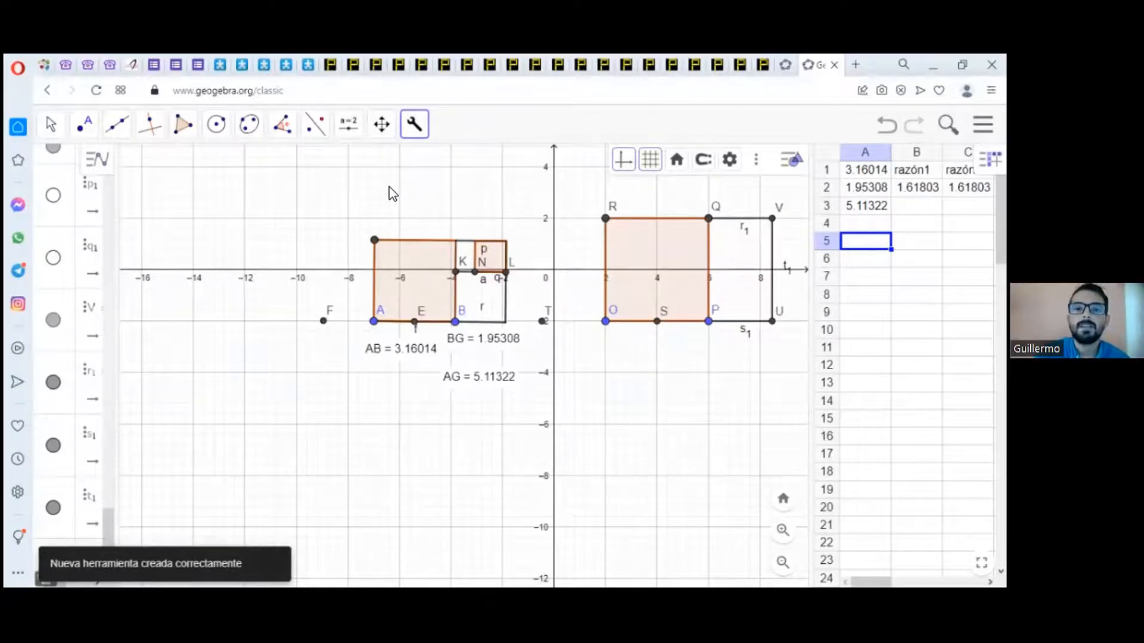
Step: Use the cuadradofractal tool to build a square on base PU inside the rectangle beside square OPQR
click(417, 128)
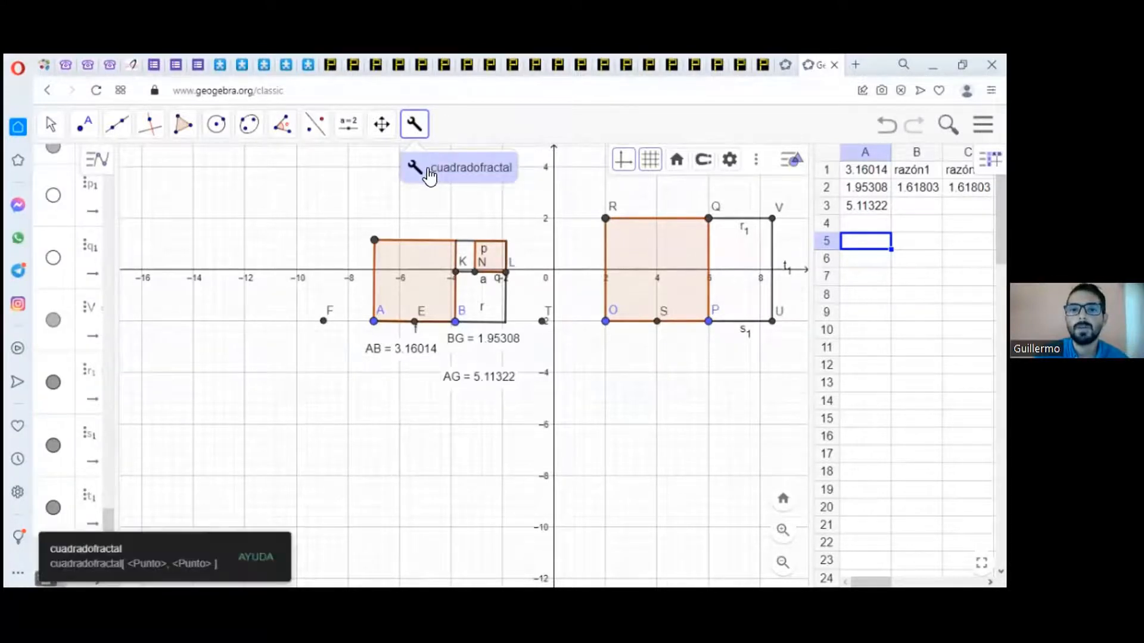
click(415, 128)
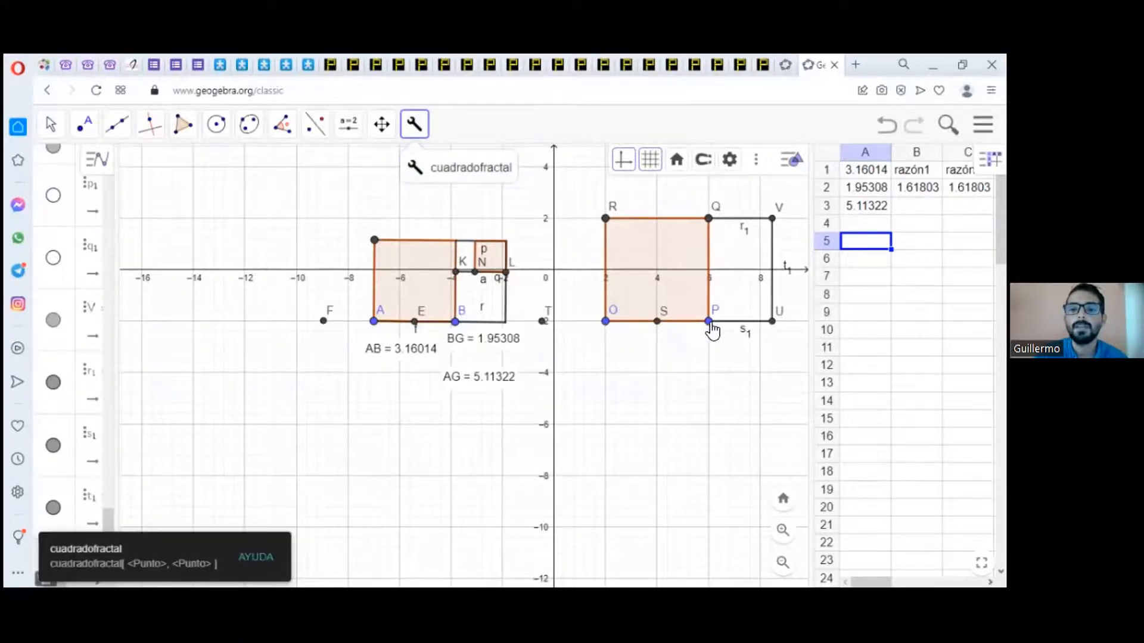
click(607, 323)
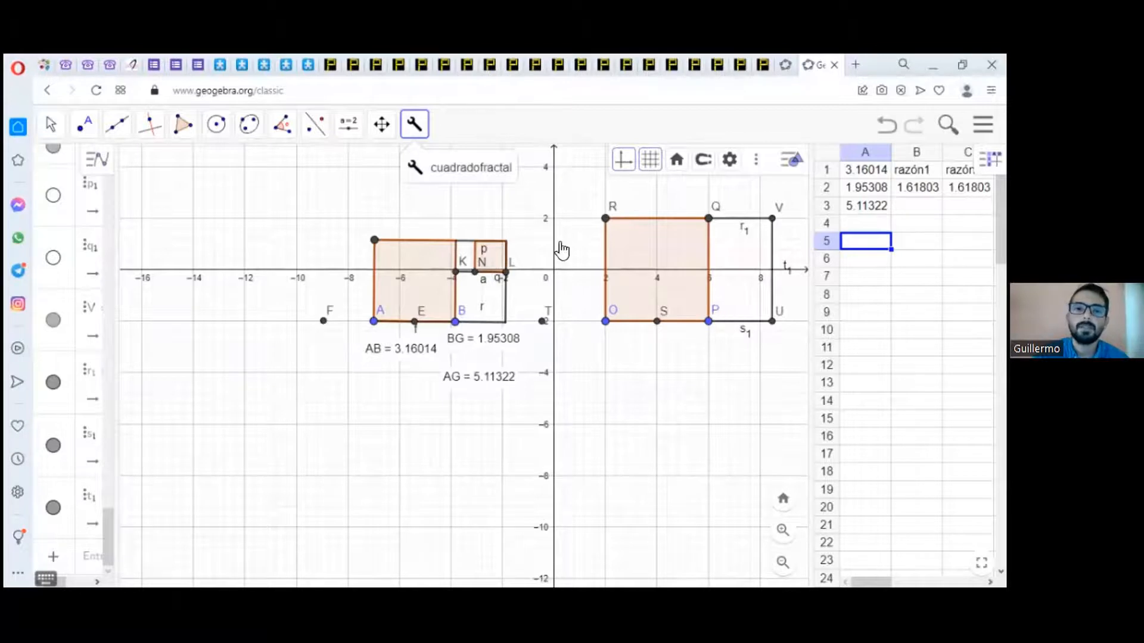
click(438, 180)
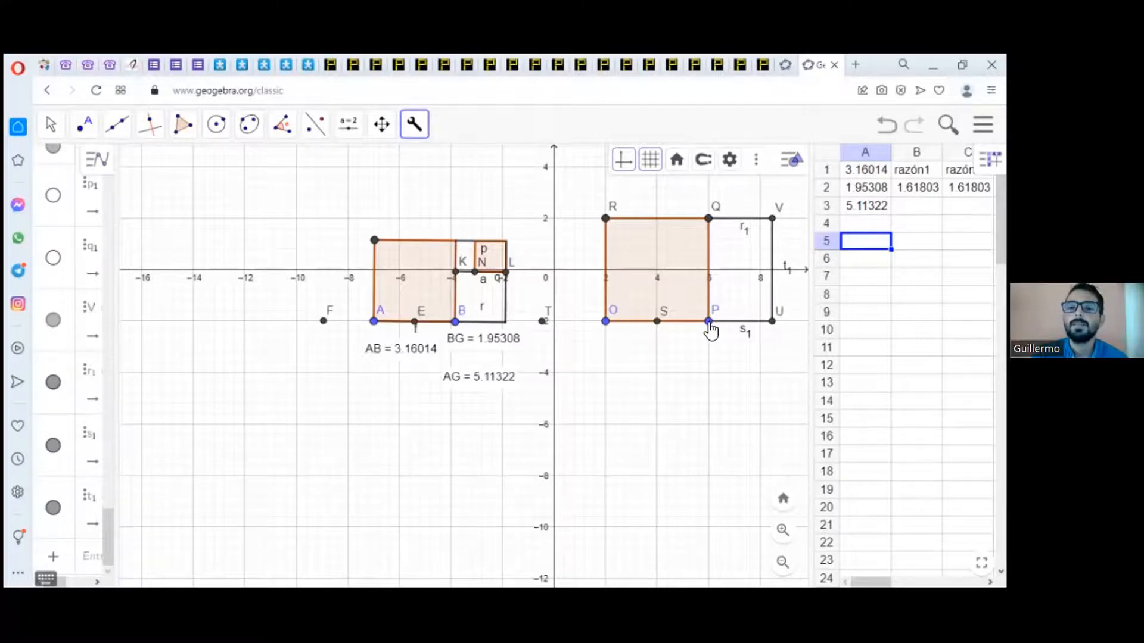
click(772, 322)
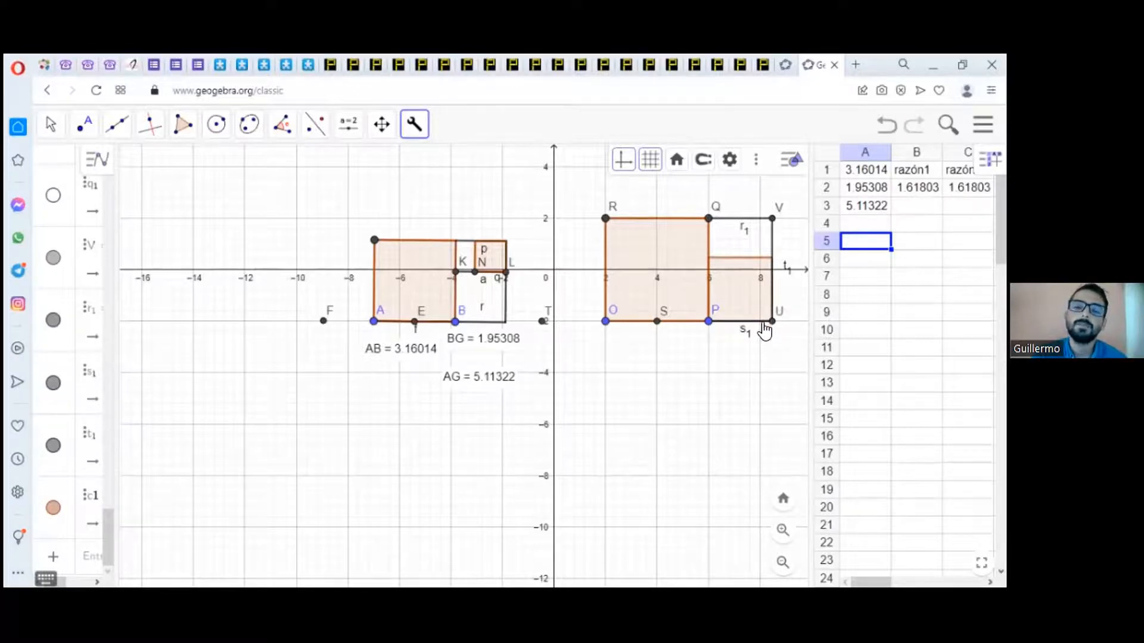
Step: Build three successively smaller squares with cuadradofractal along UV, QV and PQ, placing points at the corners of the preceding squares
click(770, 257)
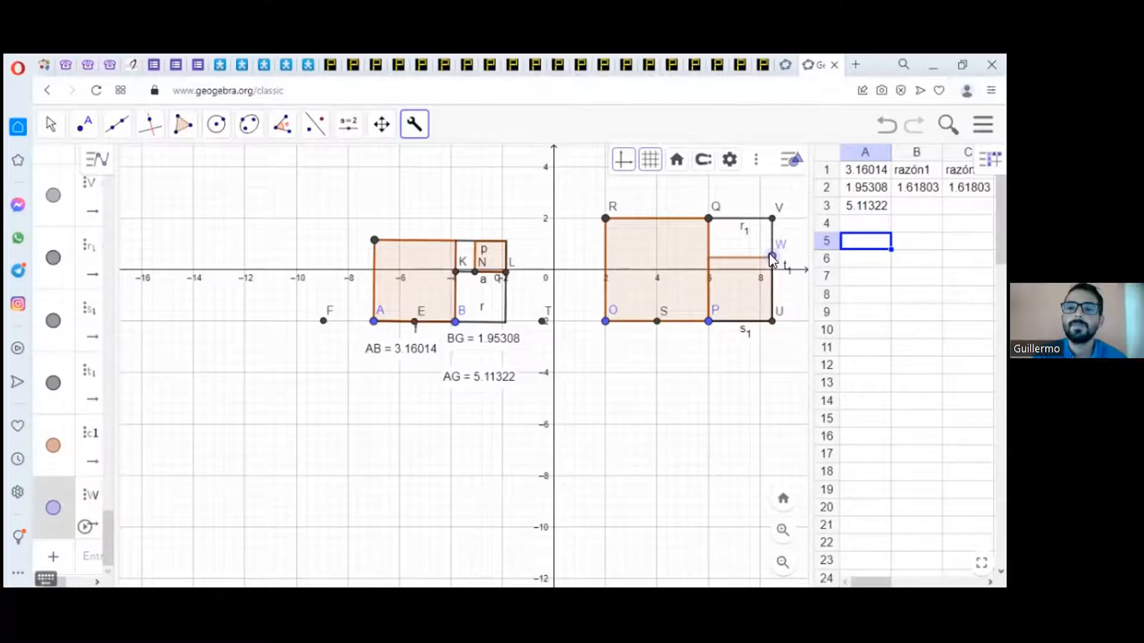
click(771, 219)
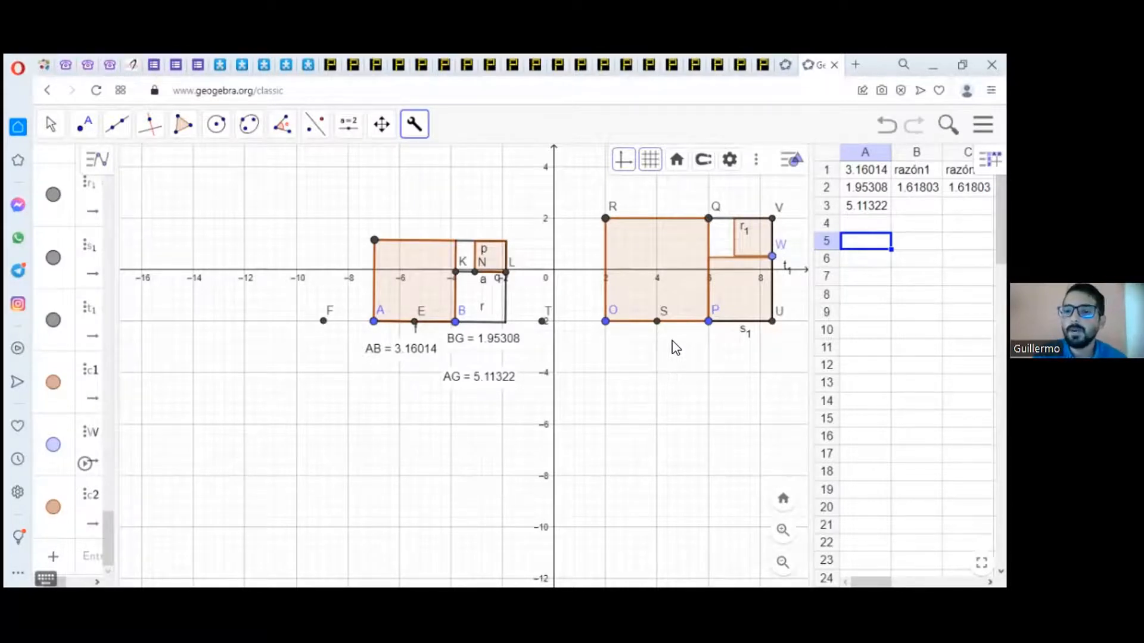
click(736, 224)
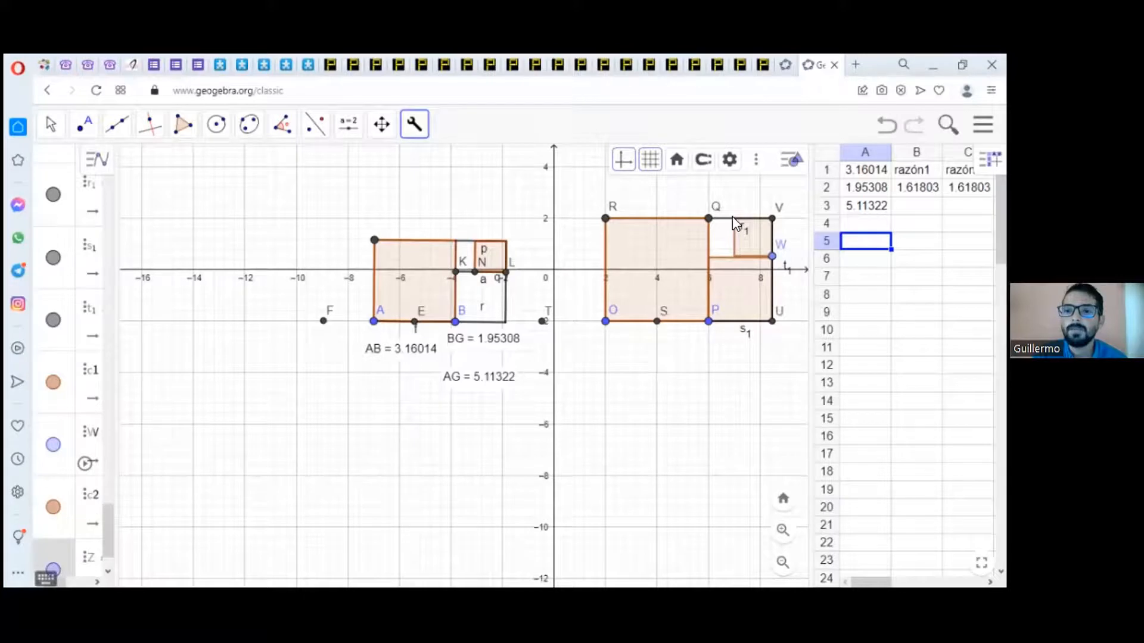
click(733, 219)
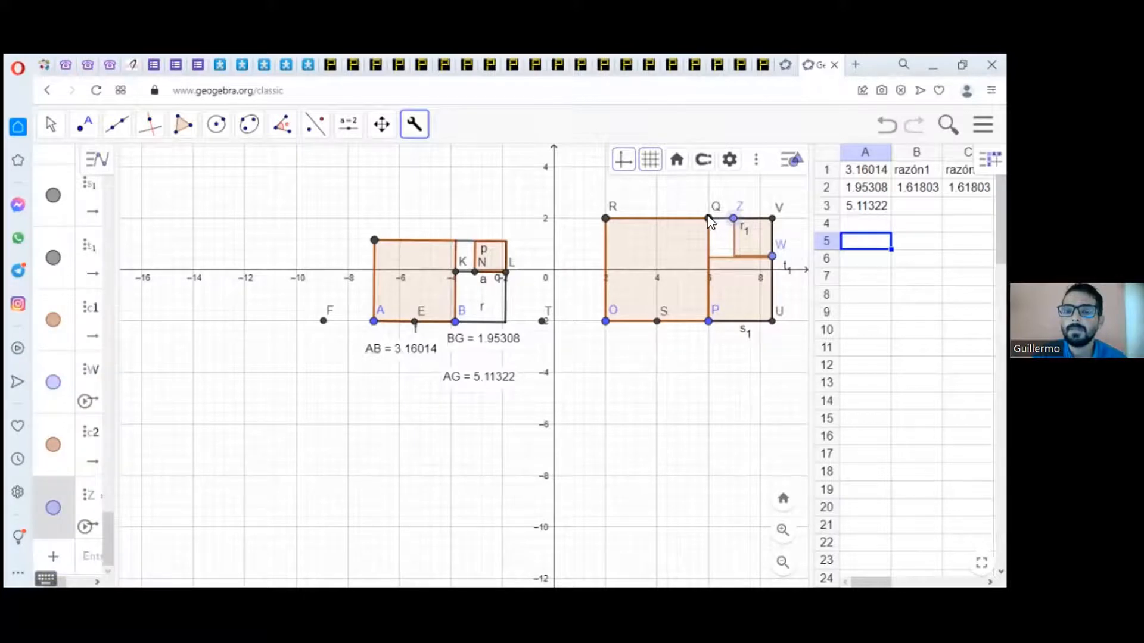
click(710, 219)
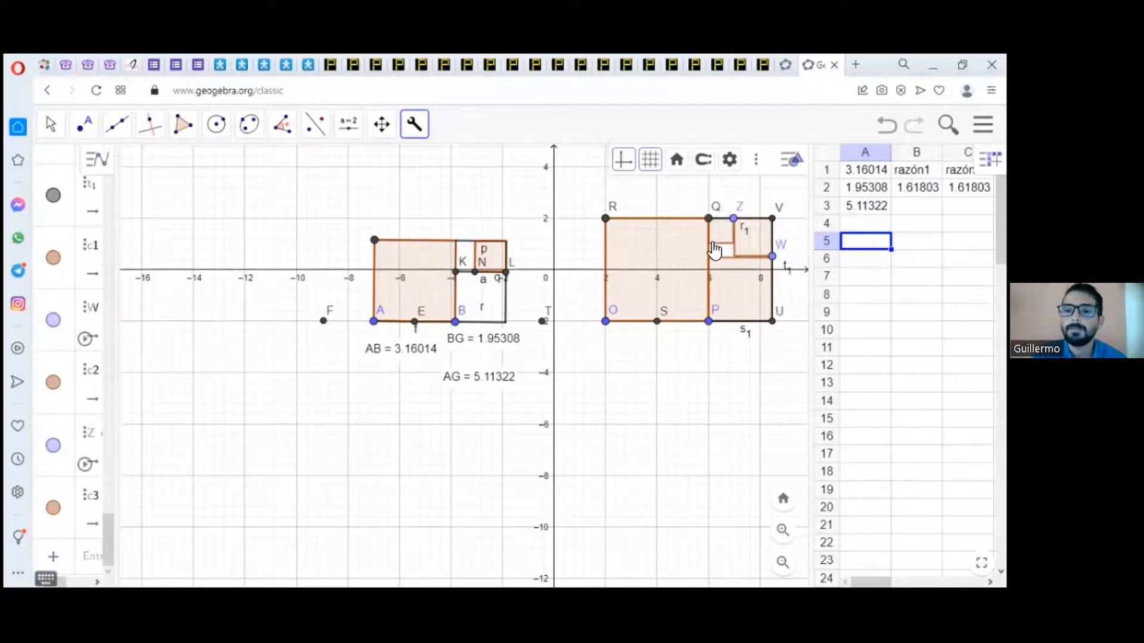
click(709, 241)
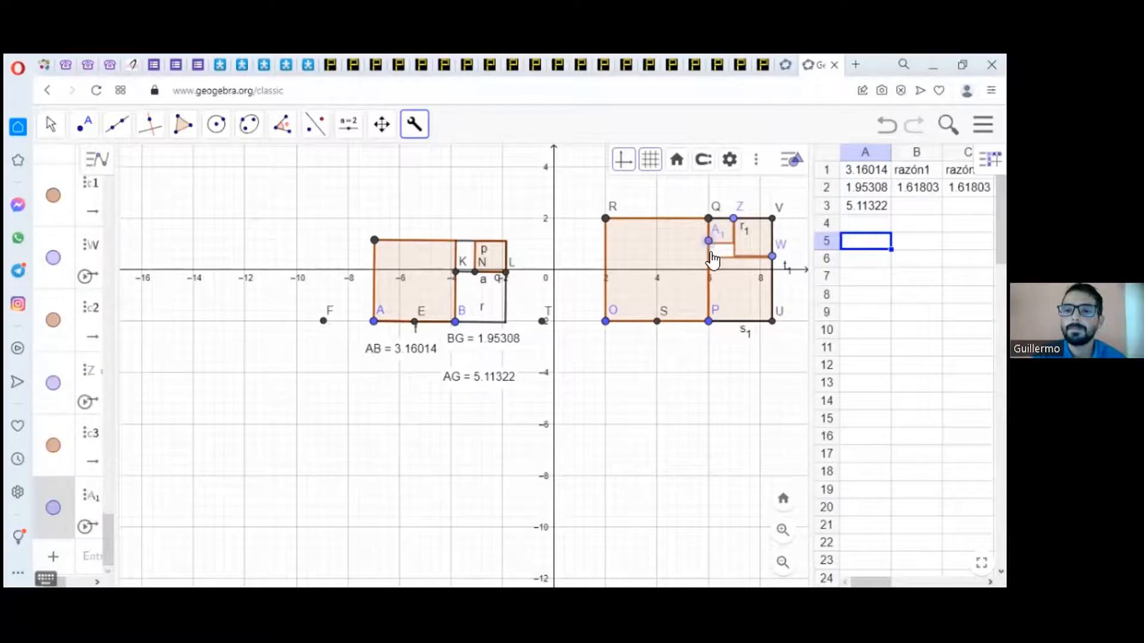
click(708, 257)
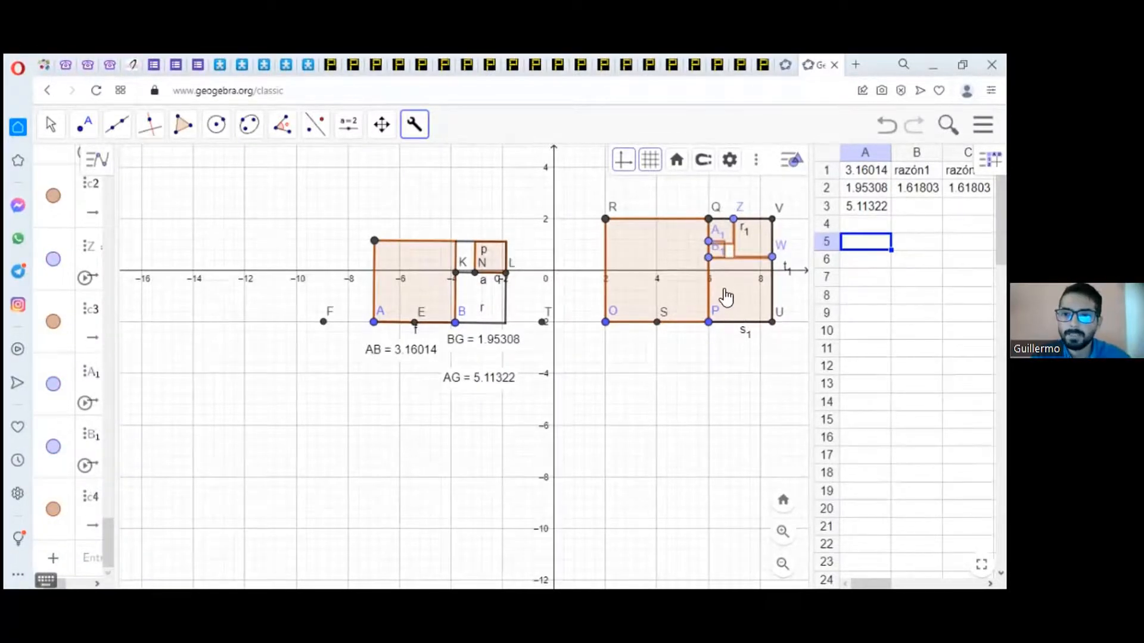
Step: Move point A₁ along side PQ to align it with the lower corner of the square below Q
scroll(713, 304, up, 5)
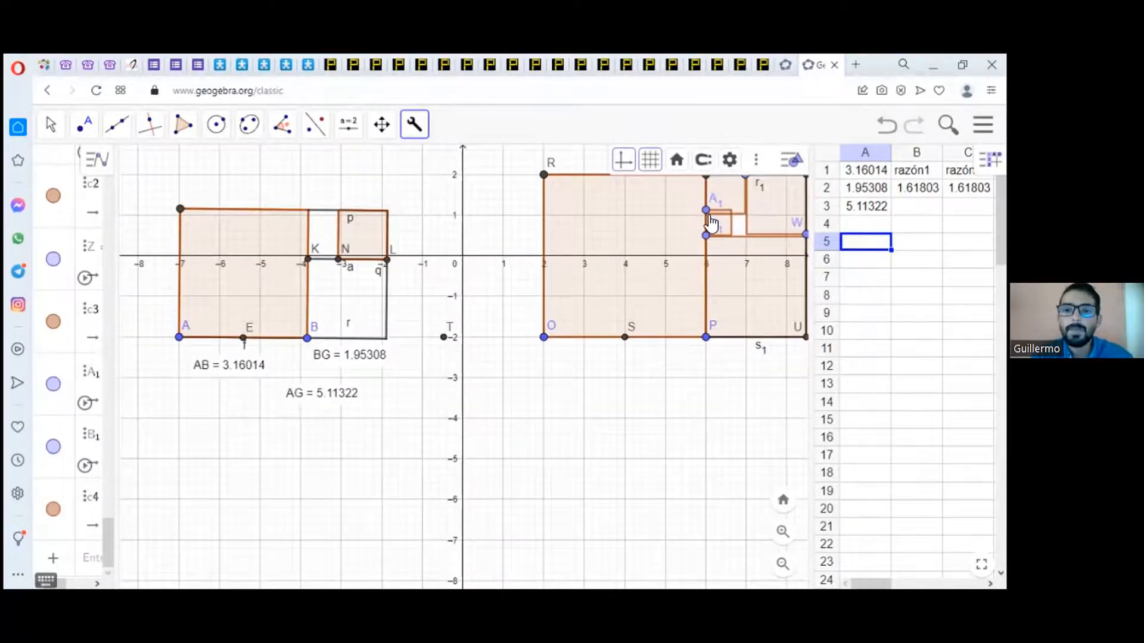
click(53, 125)
click(85, 169)
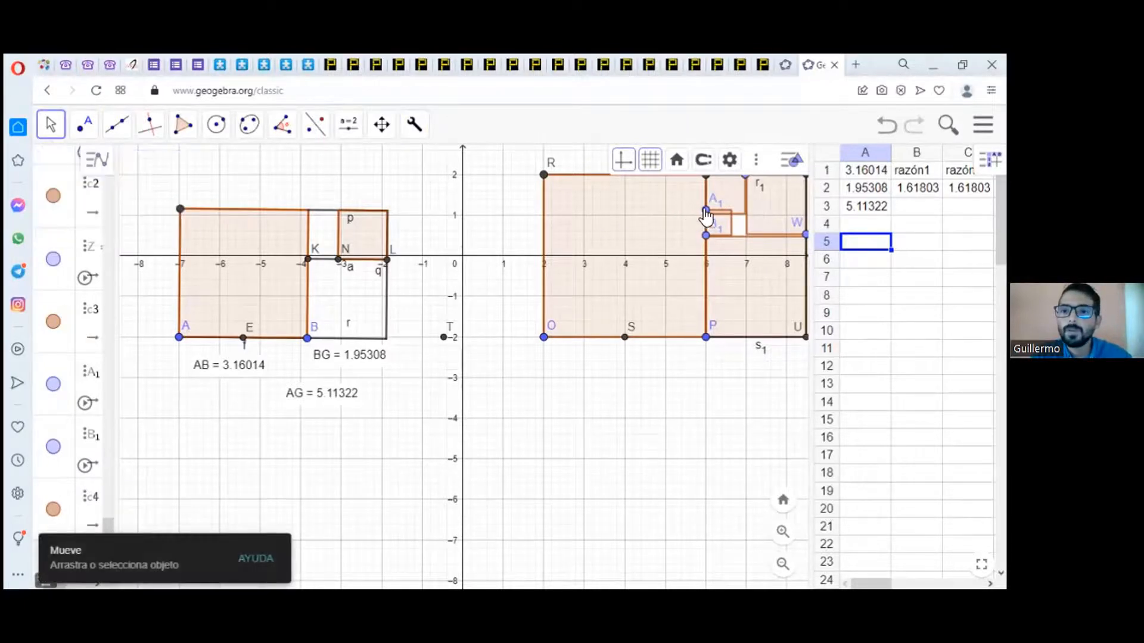
drag(706, 213, 706, 216)
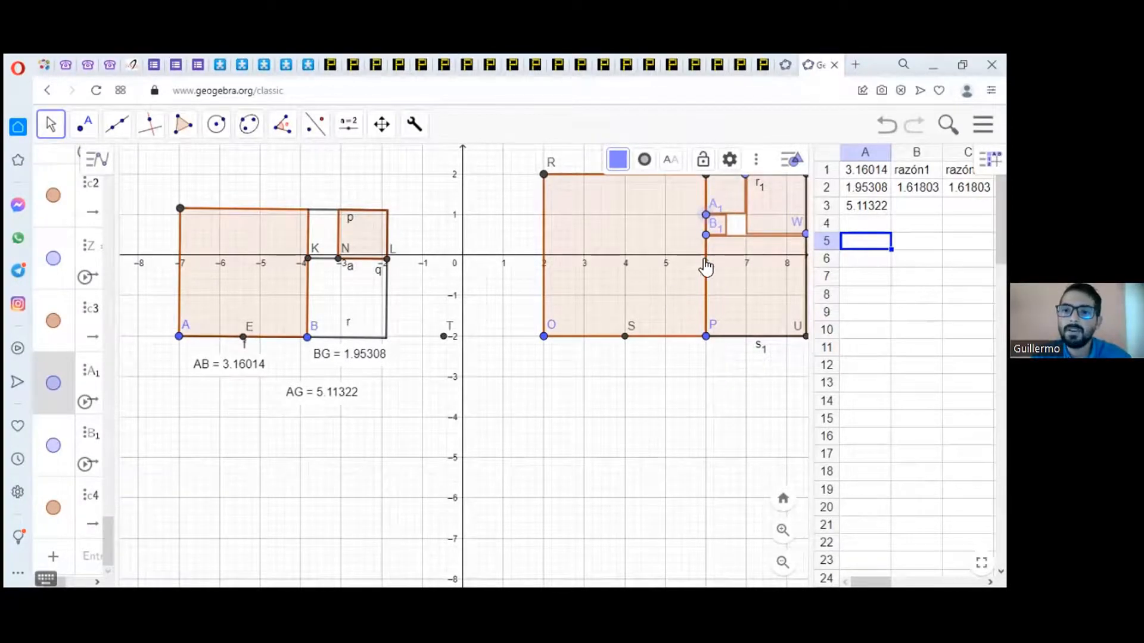
scroll(705, 265, up, 2)
scroll(706, 267, down, 3)
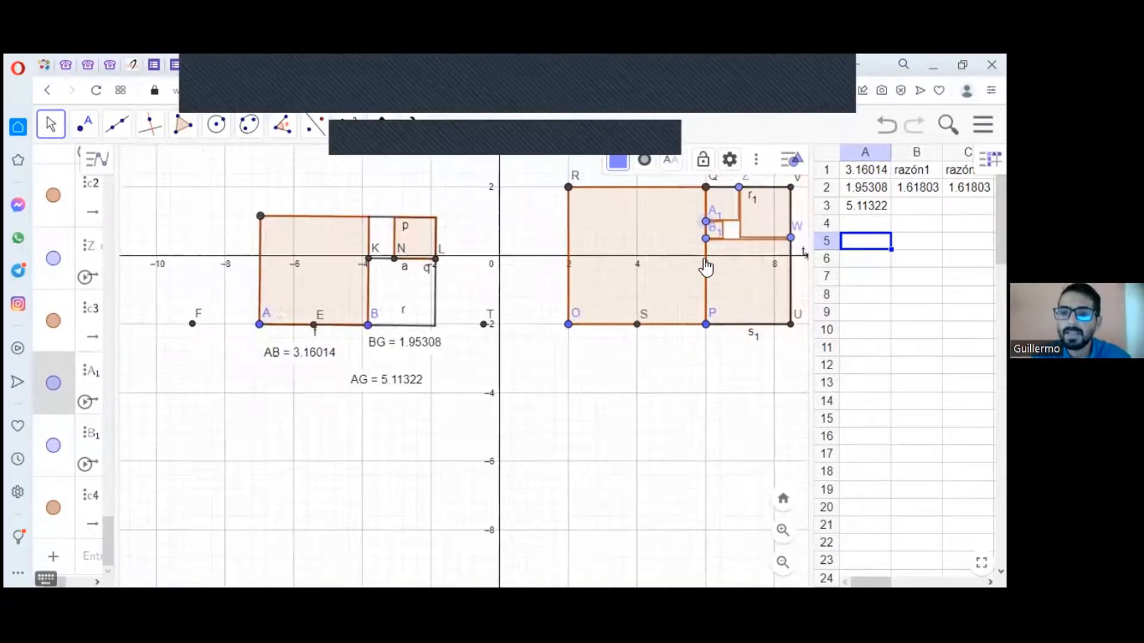
scroll(706, 267, up, 1)
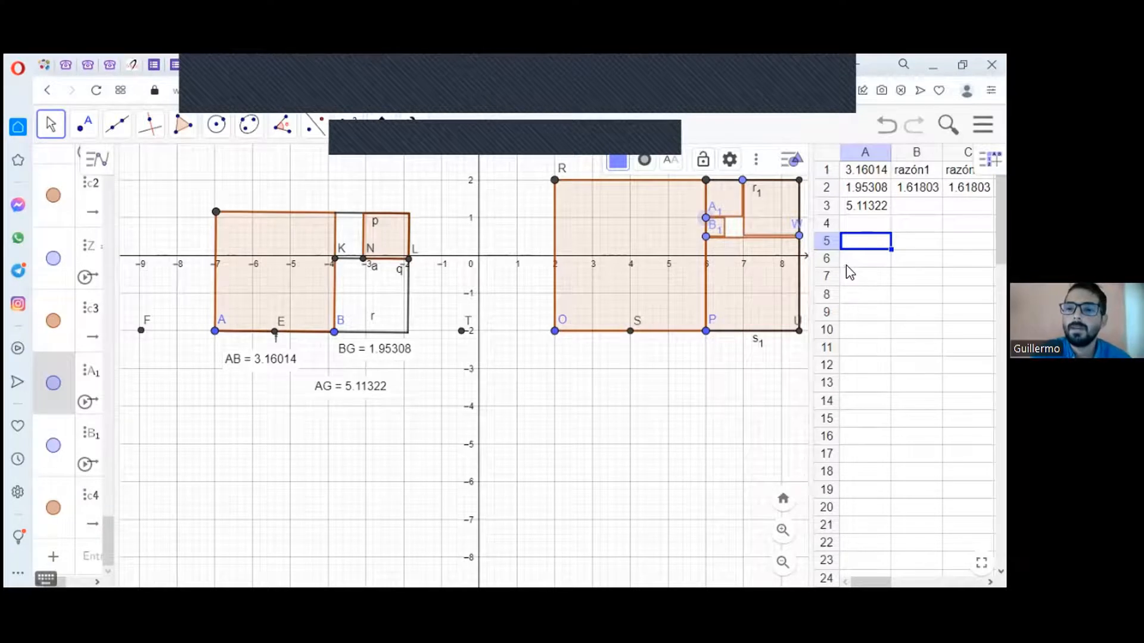
click(813, 231)
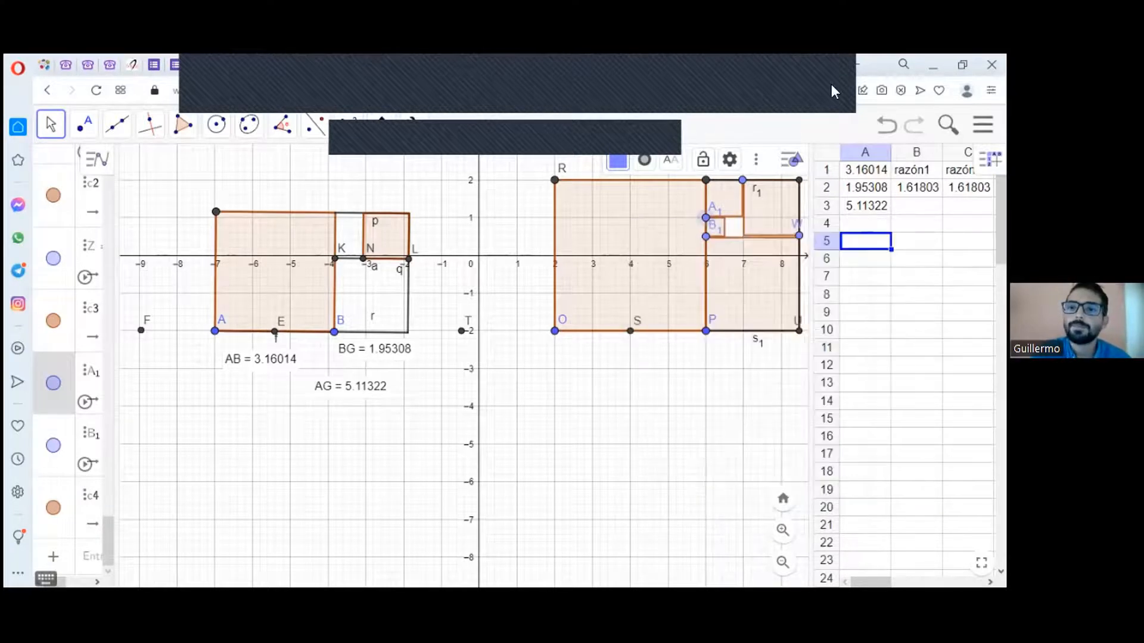
click(825, 224)
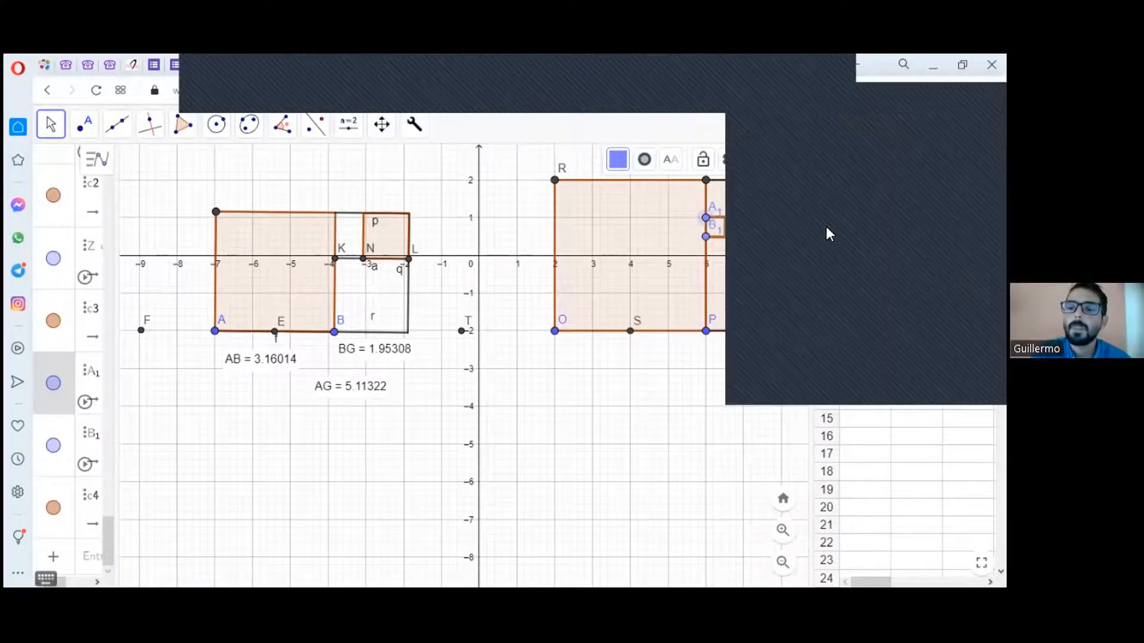
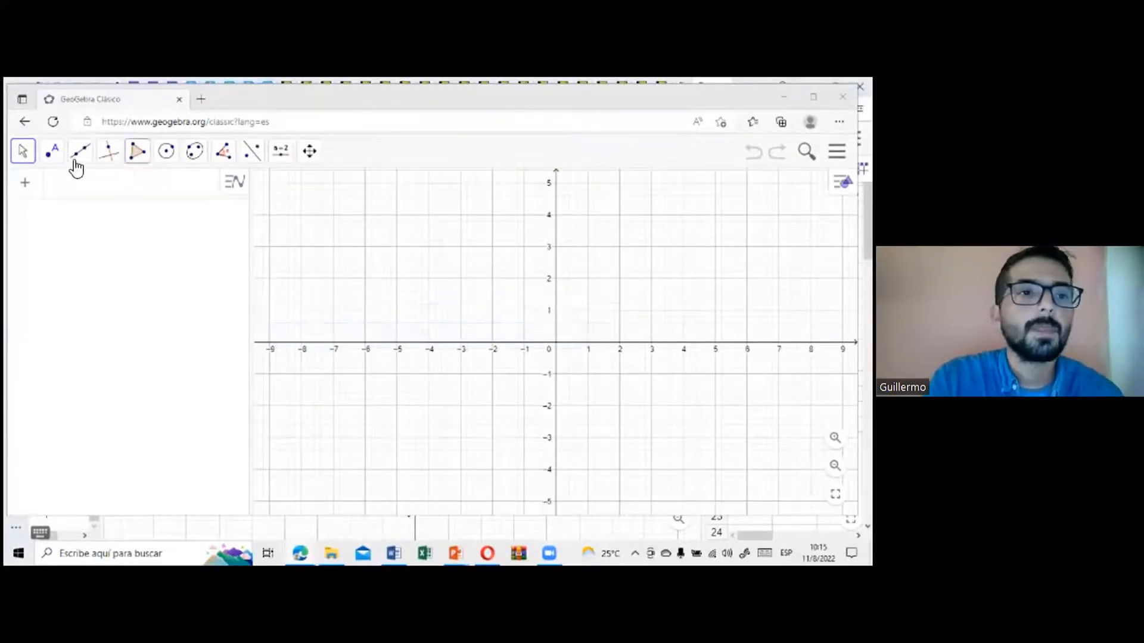
Step: Draw a segment from A at (-8, 2) to B at (-2, 2)
click(78, 168)
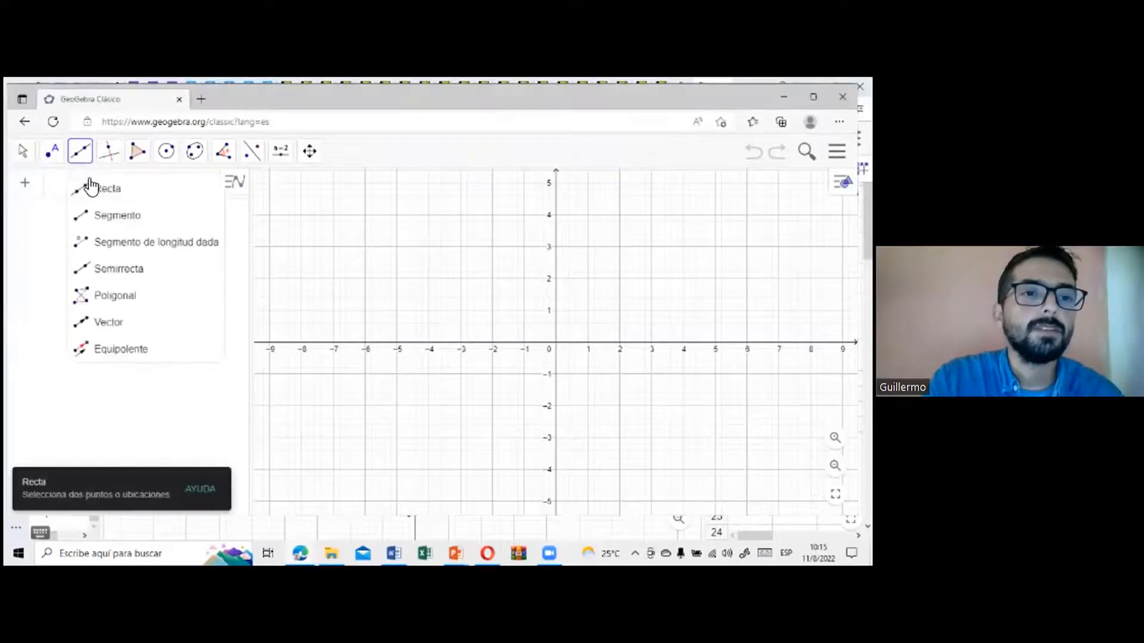
click(106, 215)
click(301, 278)
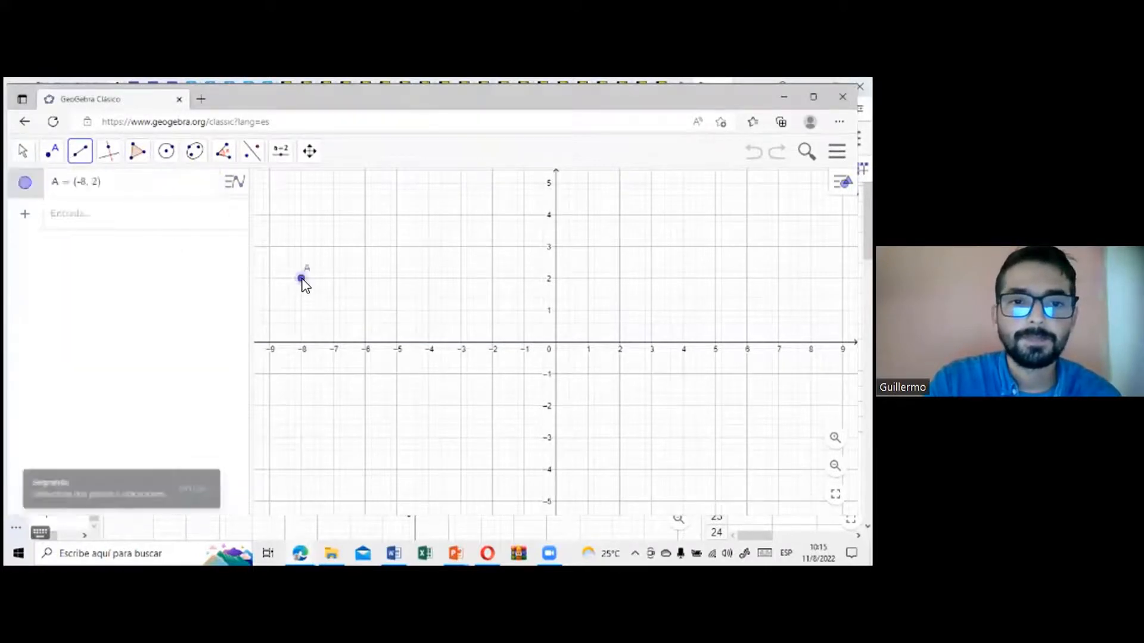
click(492, 279)
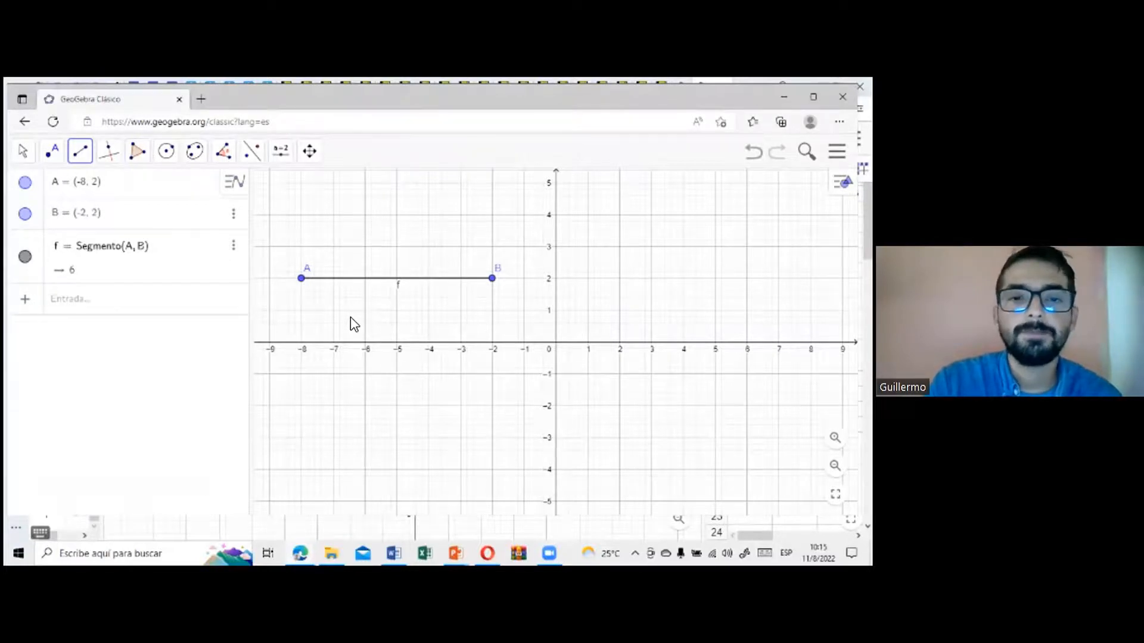
Step: Draw a circle centred at A with radius AB/3
click(166, 159)
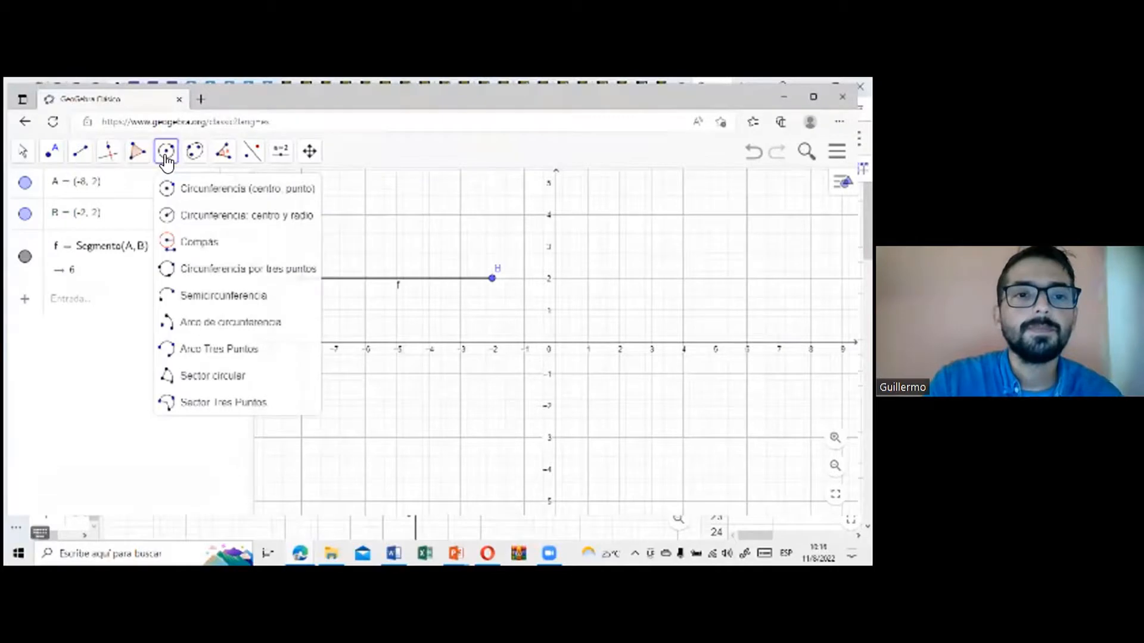
mouse_move(189, 173)
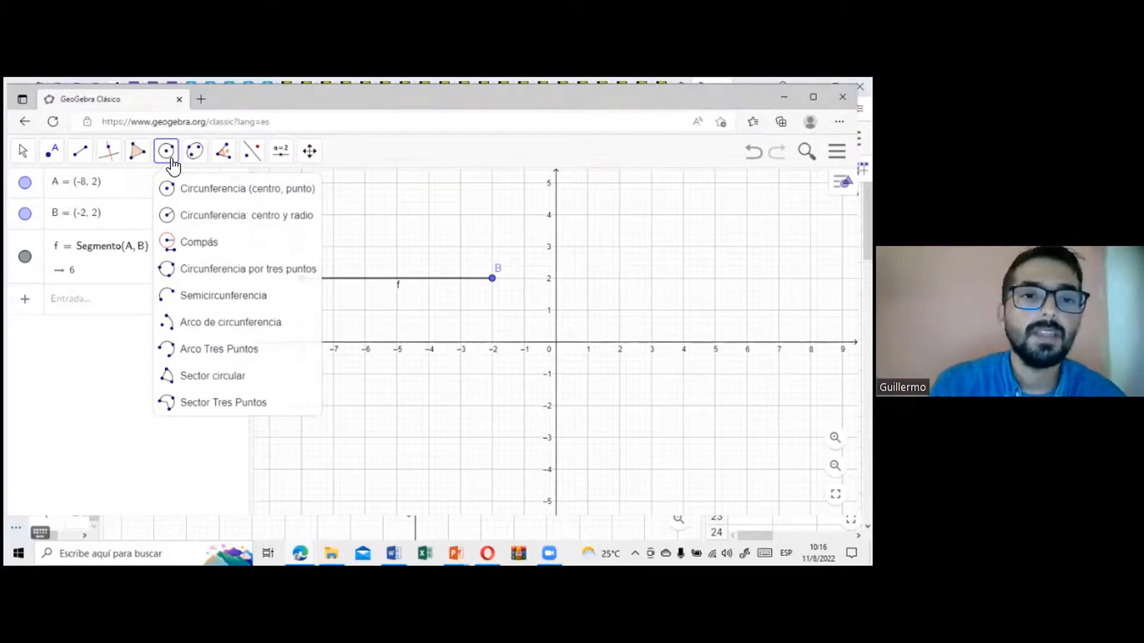
click(191, 219)
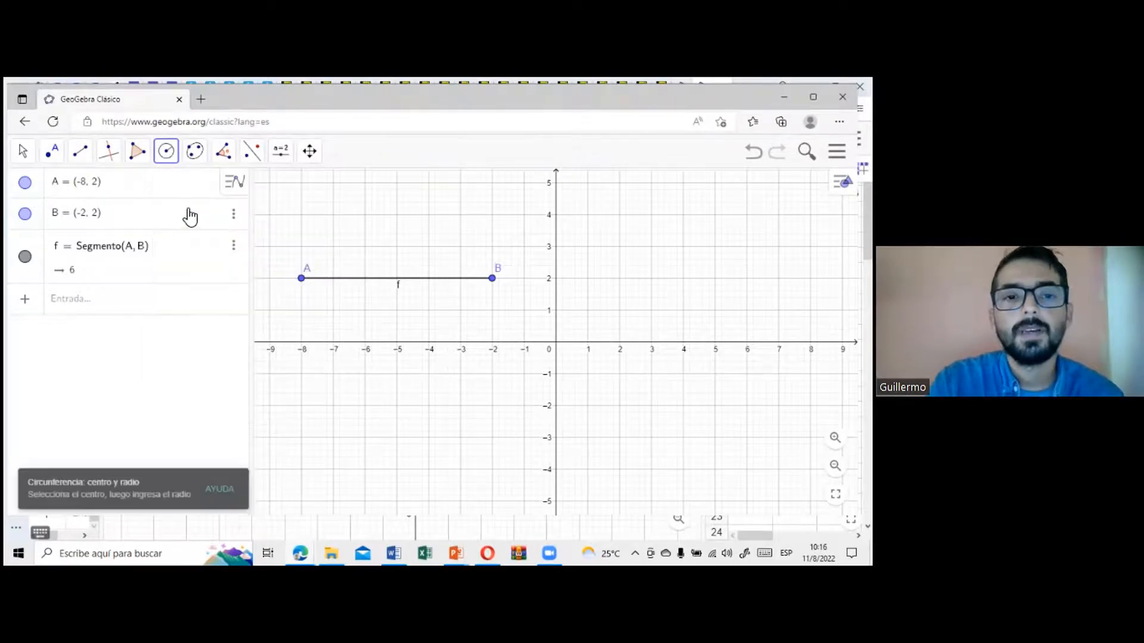
click(302, 280)
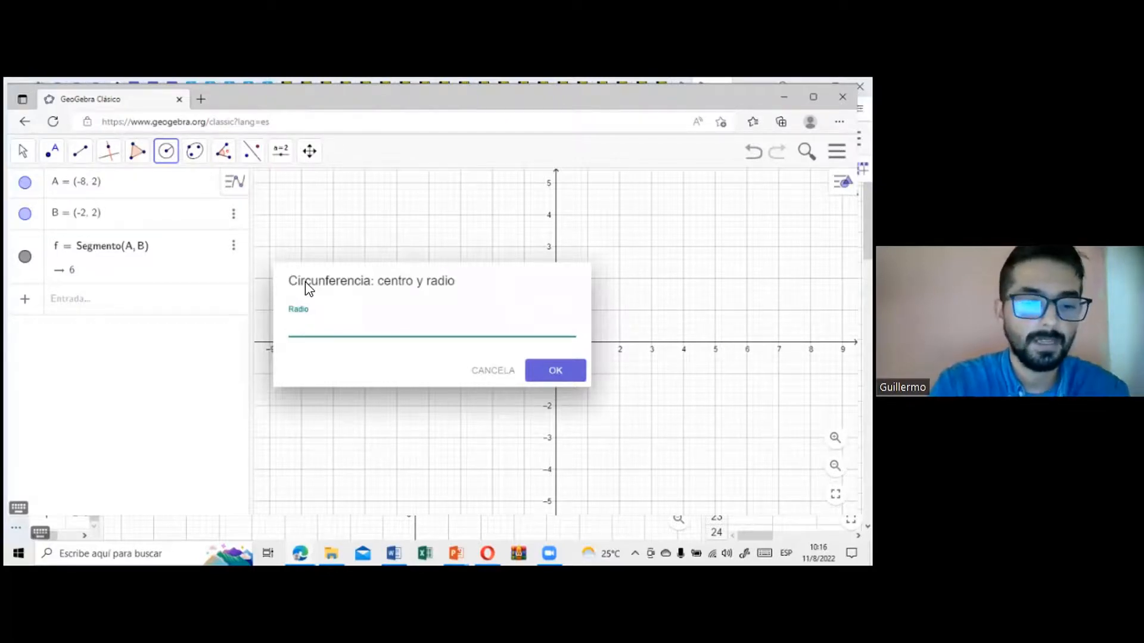
text(AB/3)
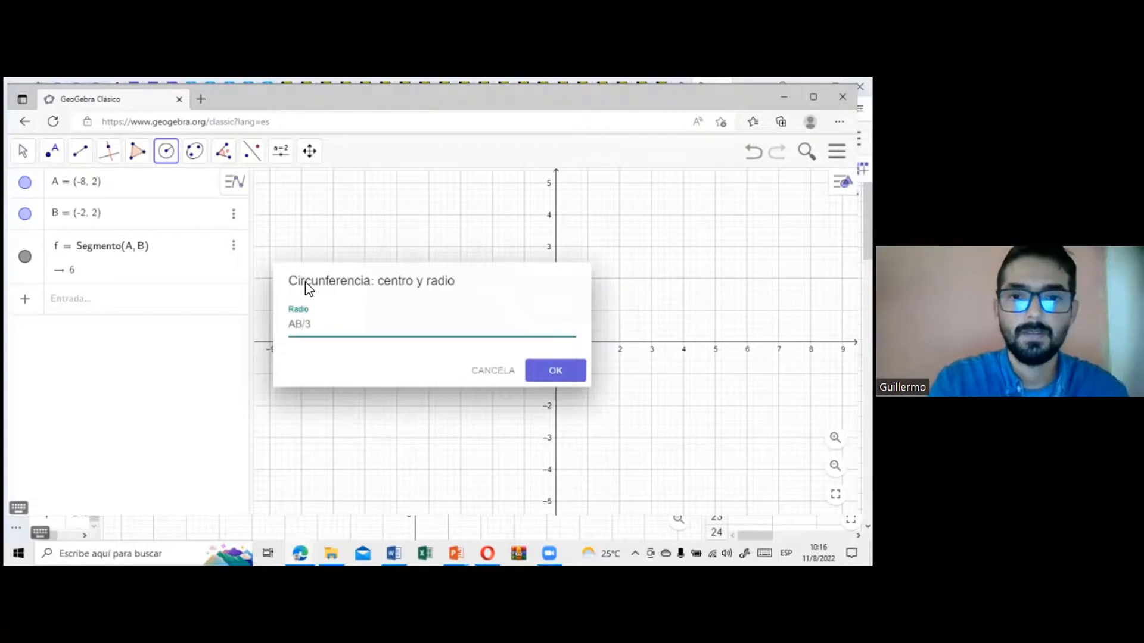
click(548, 376)
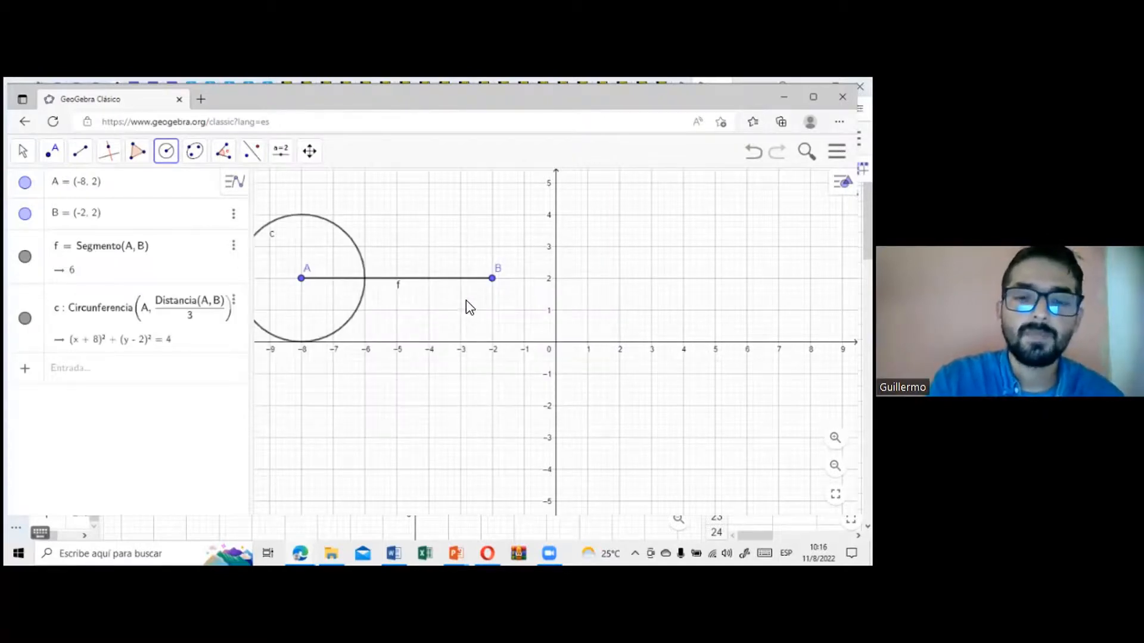
Step: Draw a circle centred at B with radius AB/3
click(493, 280)
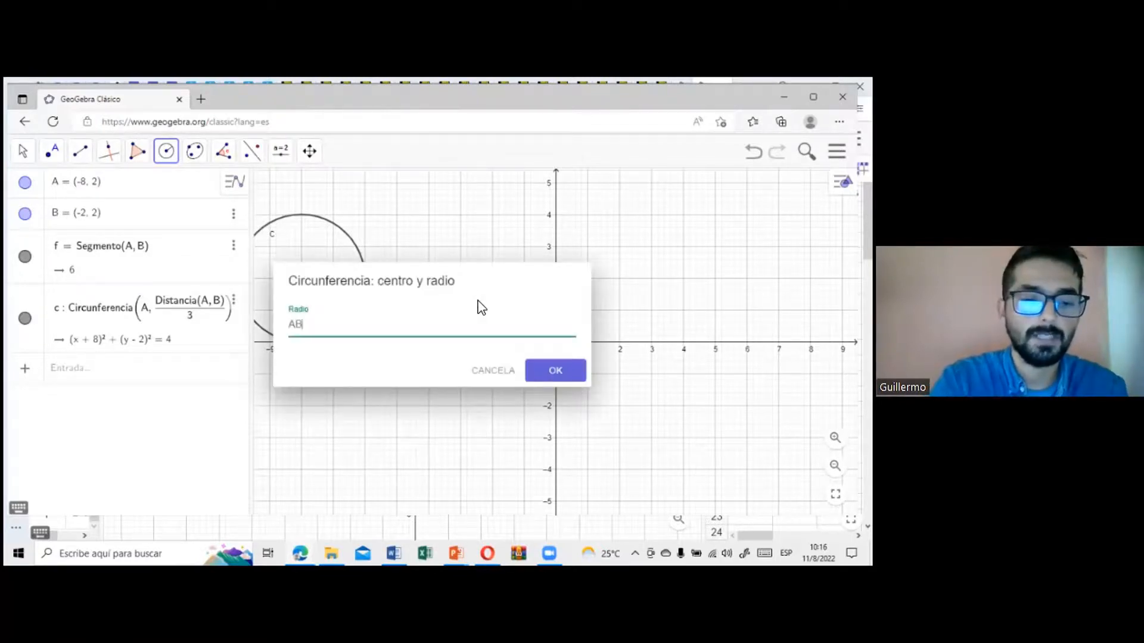
text(AB/3)
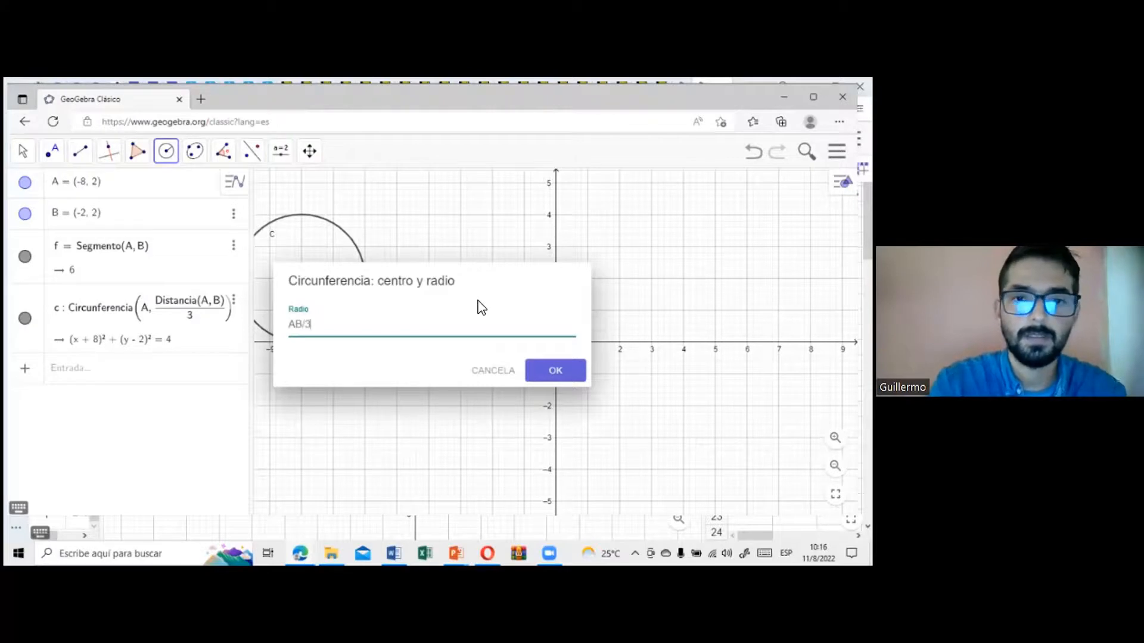
click(536, 371)
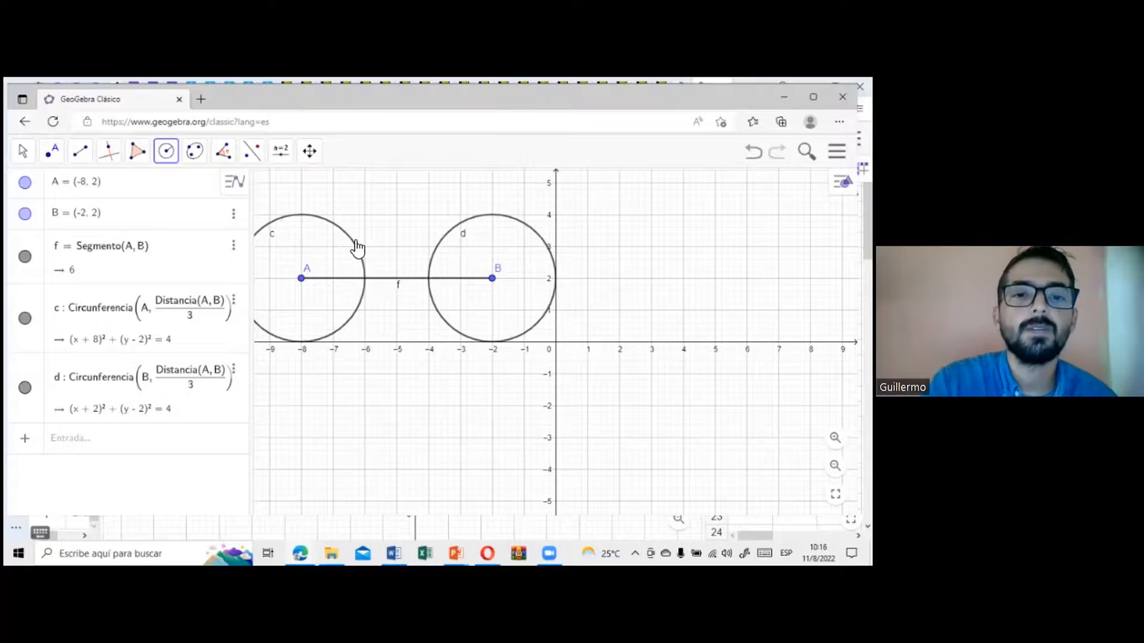
Step: Mark the intersections of segment AB with the circles centred at A and B
click(56, 155)
click(98, 268)
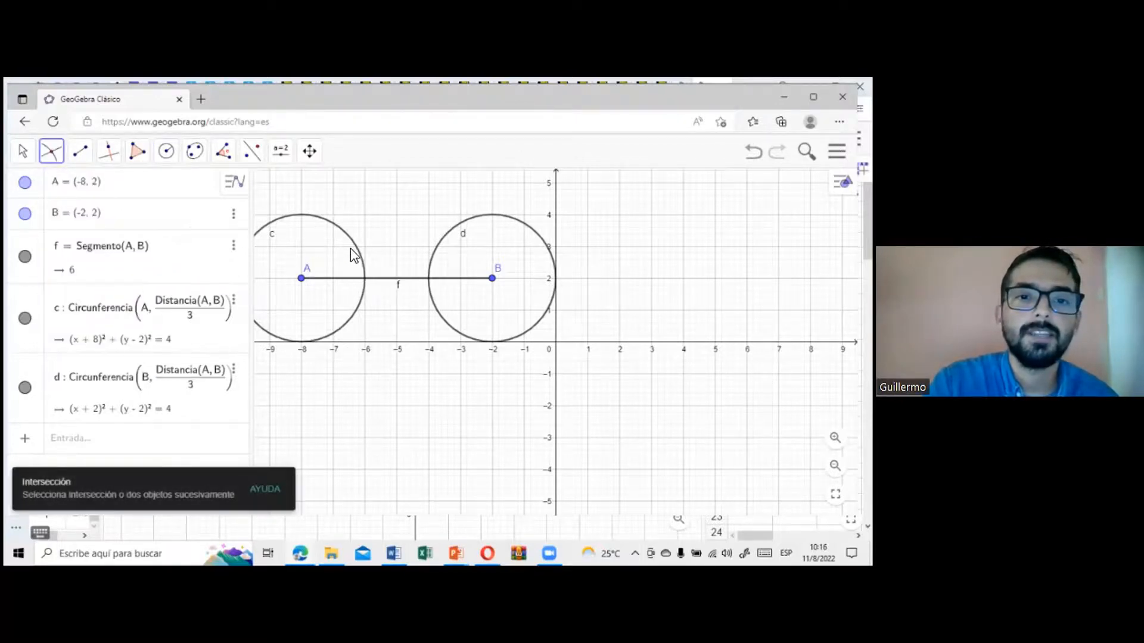
click(389, 278)
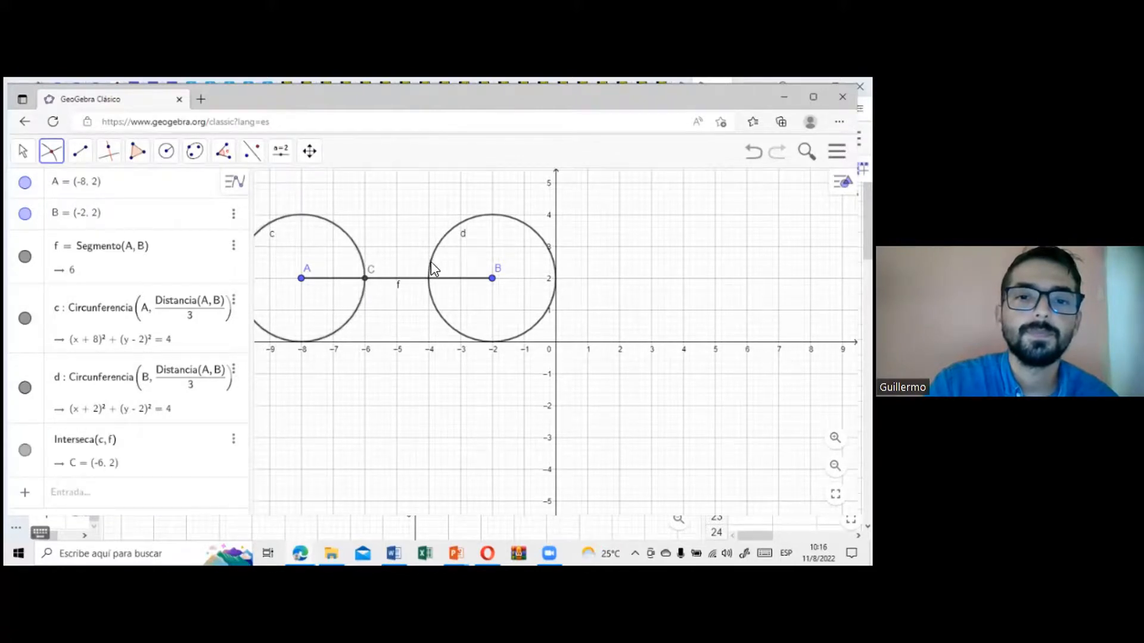
click(438, 279)
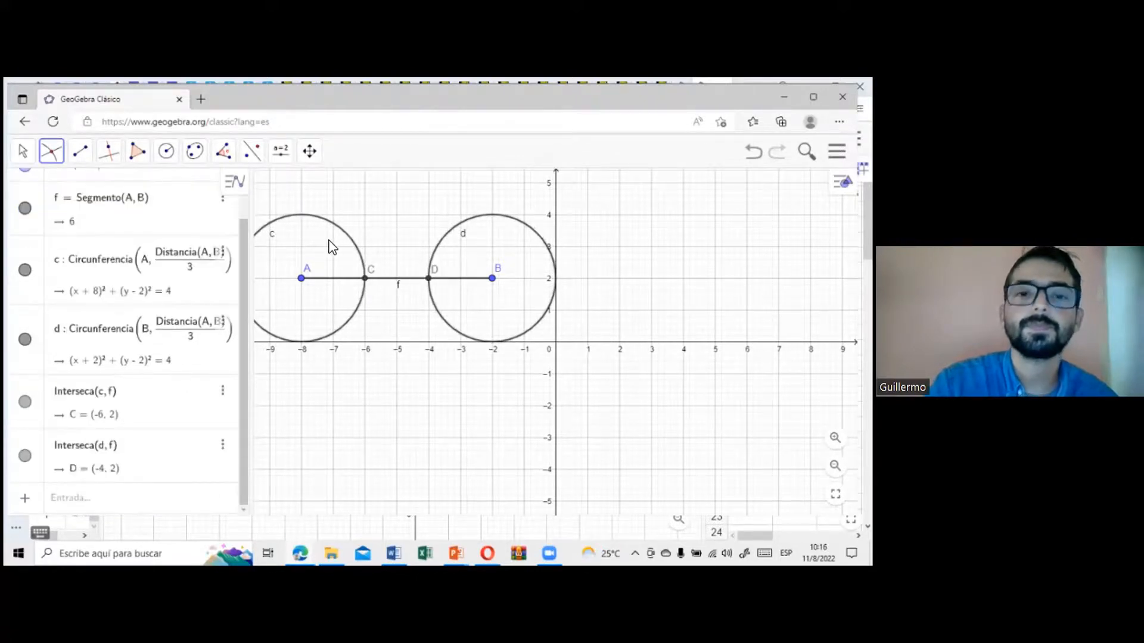
Step: Draw a circle centred at C through D and another centred at D through C
click(167, 154)
click(182, 191)
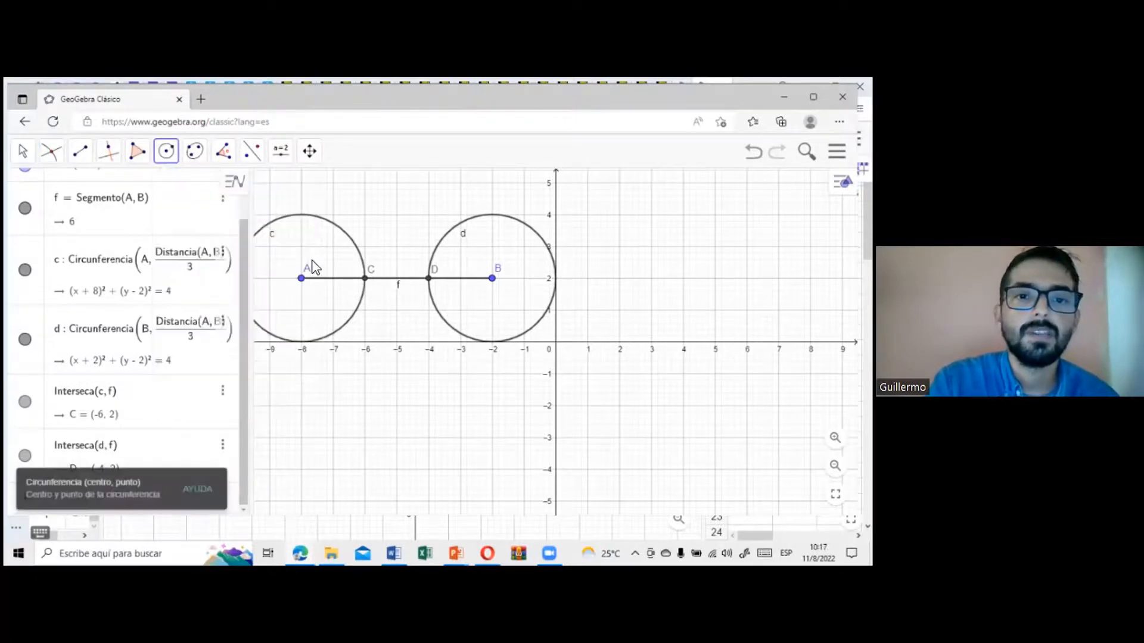
click(365, 279)
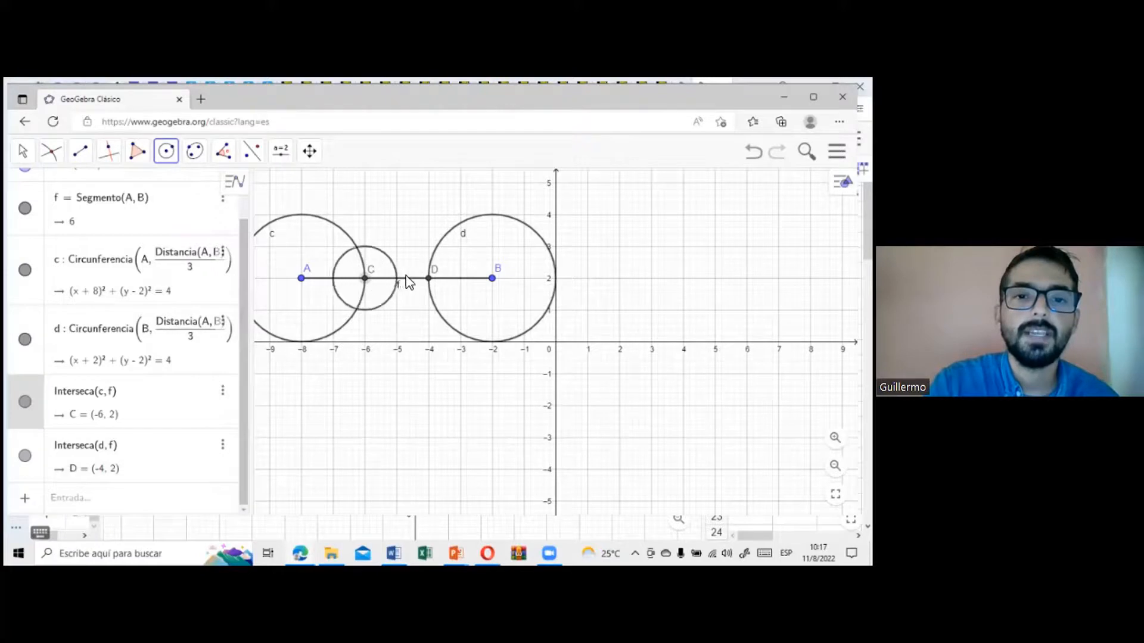
click(428, 279)
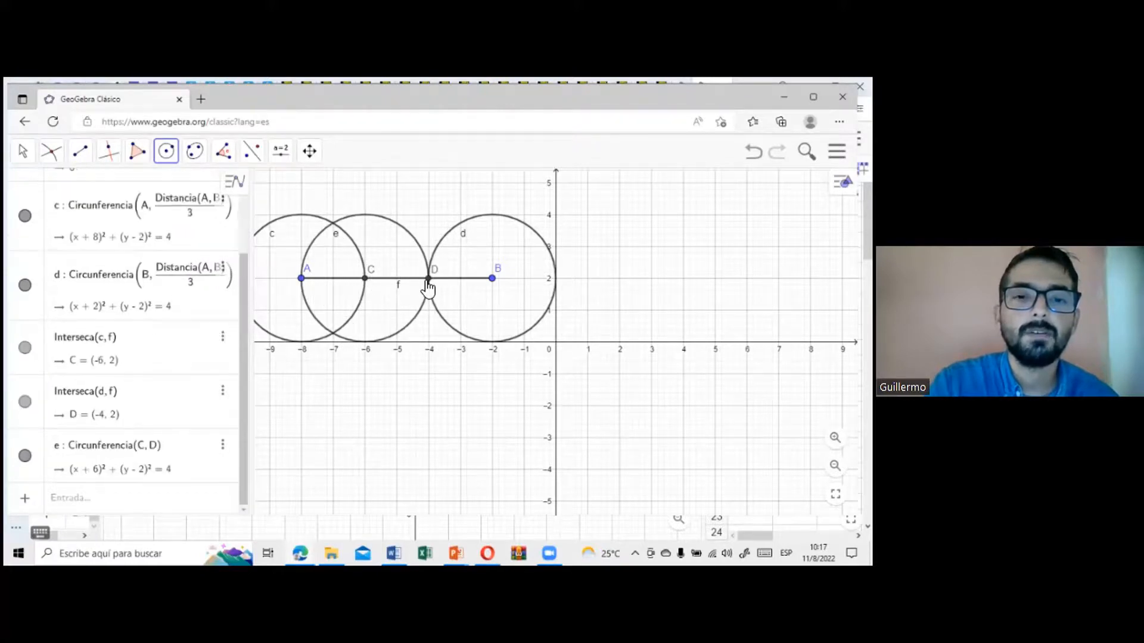
click(429, 278)
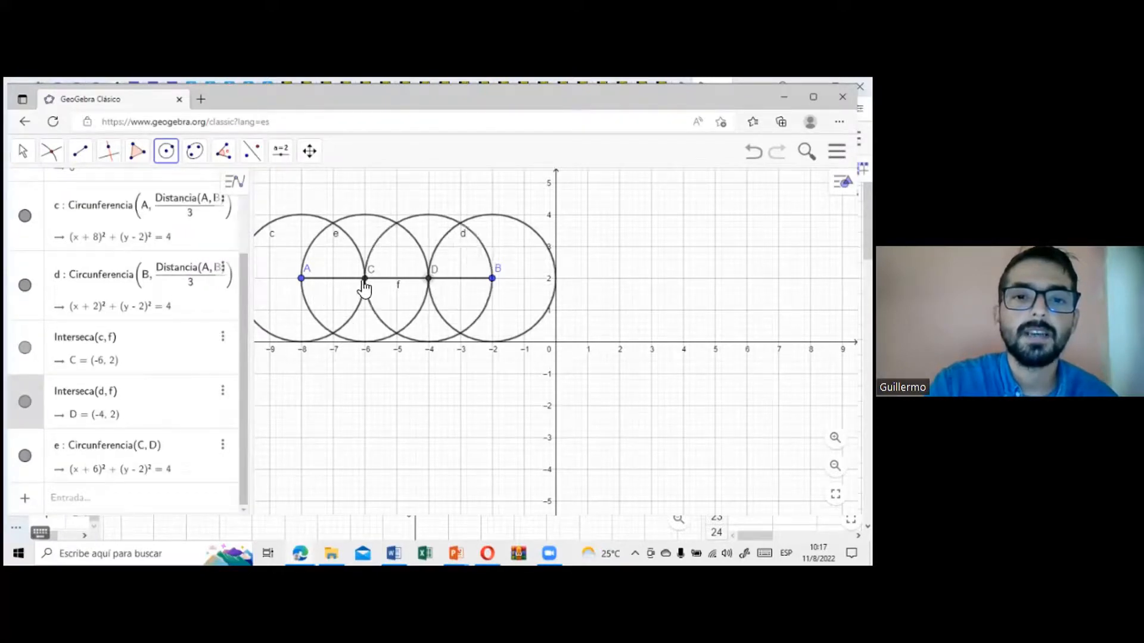
click(365, 279)
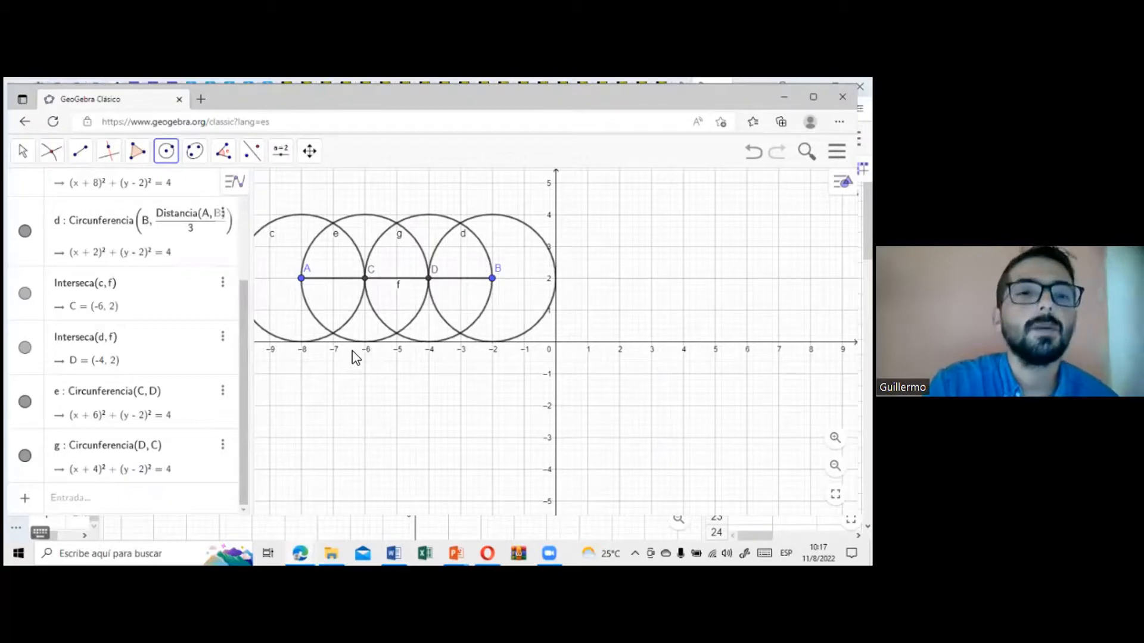
Step: Mark both intersection points of the circles centred at C and D
click(51, 151)
click(91, 274)
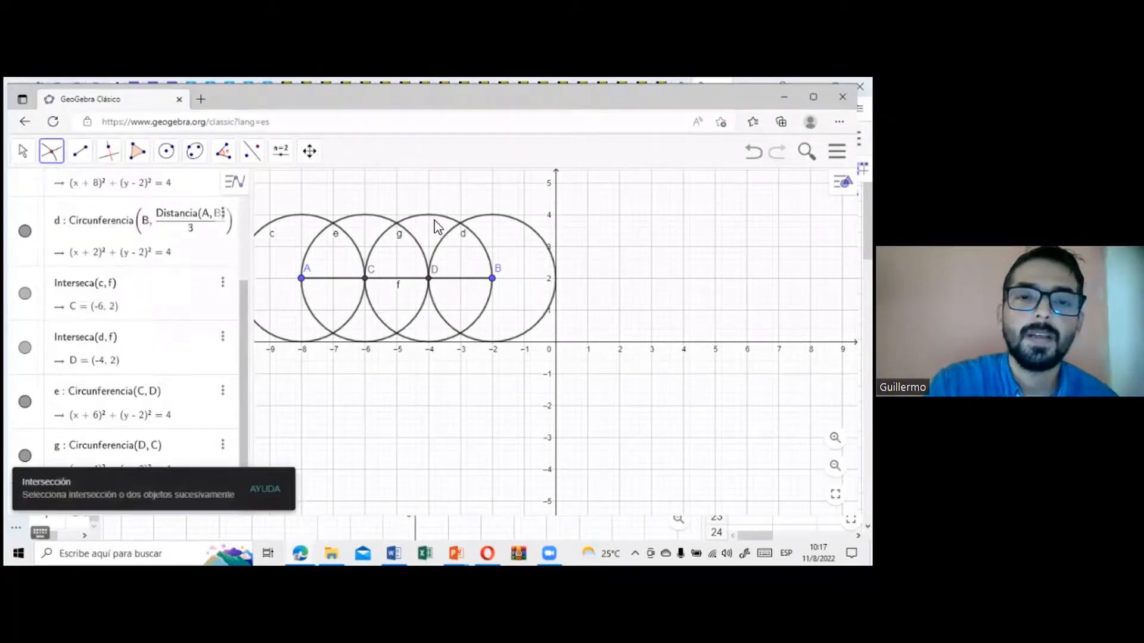
click(381, 216)
click(432, 220)
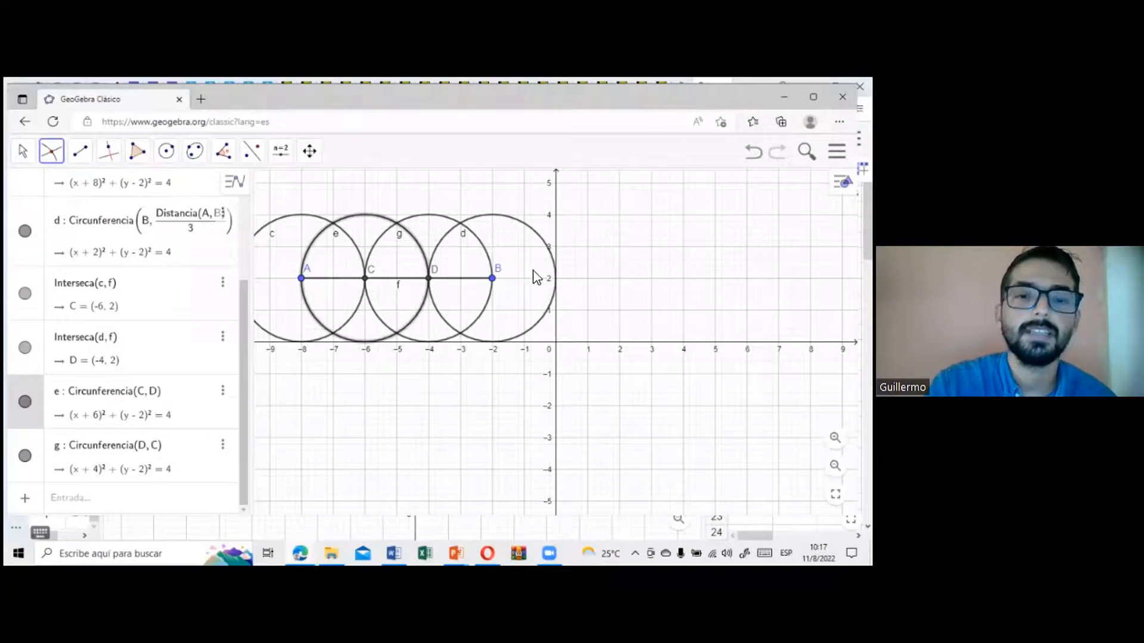
Step: Hide all four construction circles, keeping the segment and the marked points visible
click(33, 160)
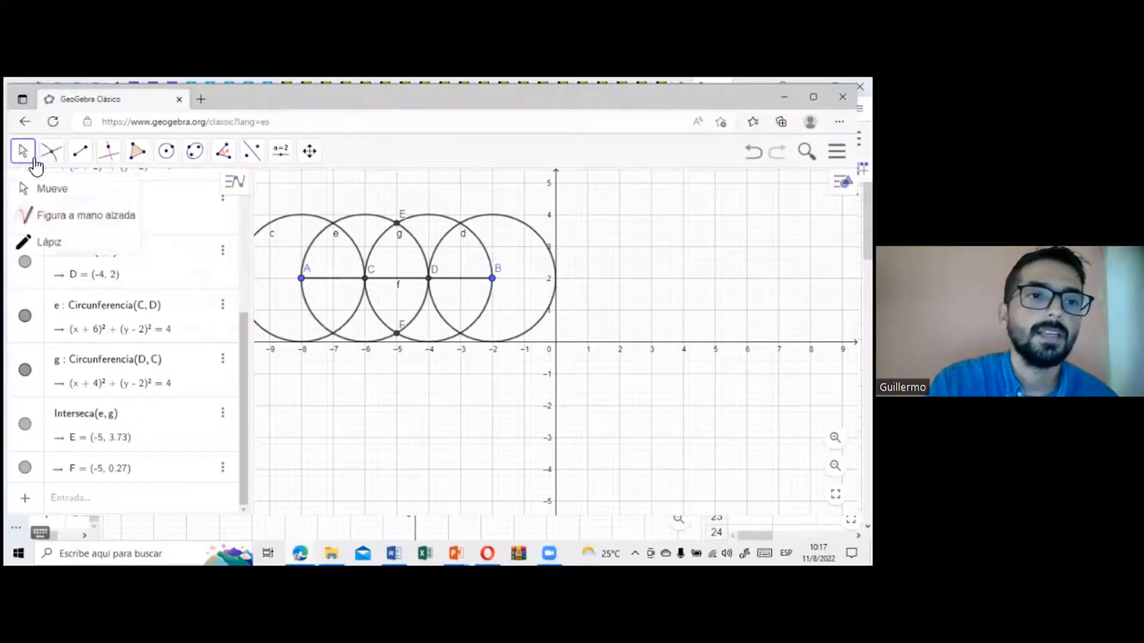
click(51, 188)
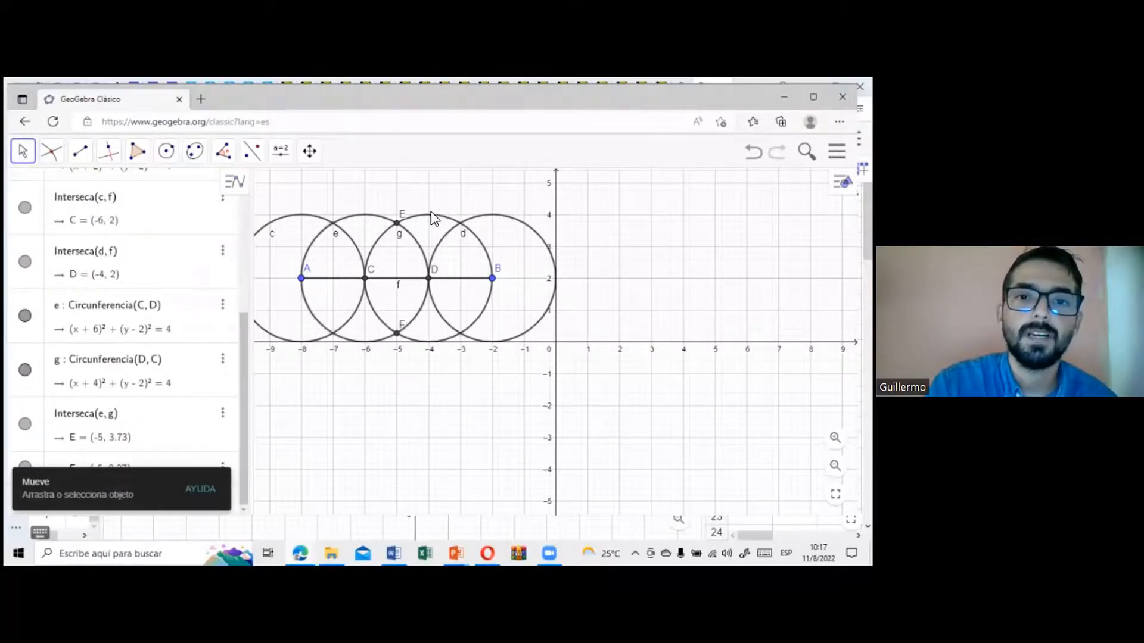
right_click(451, 222)
click(491, 276)
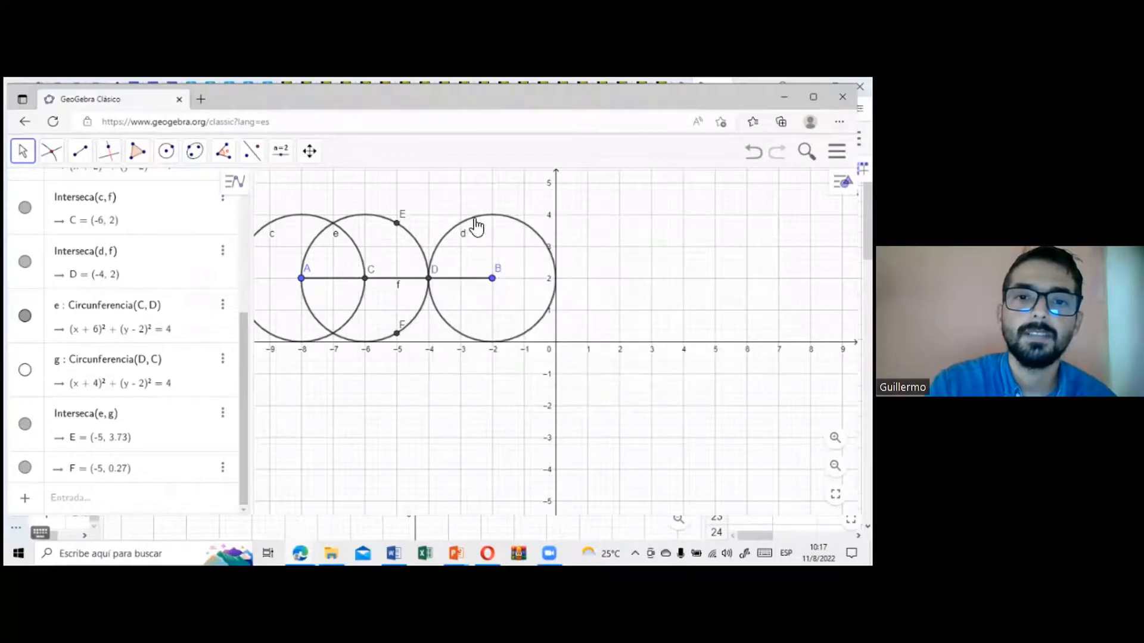
right_click(470, 225)
click(515, 280)
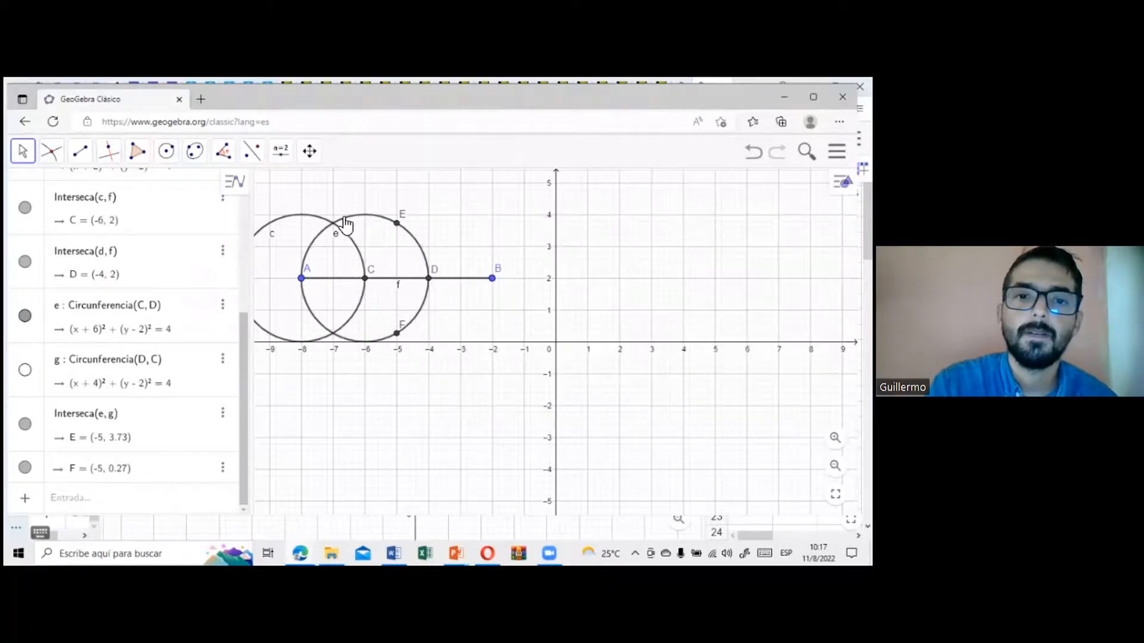
right_click(352, 222)
click(411, 276)
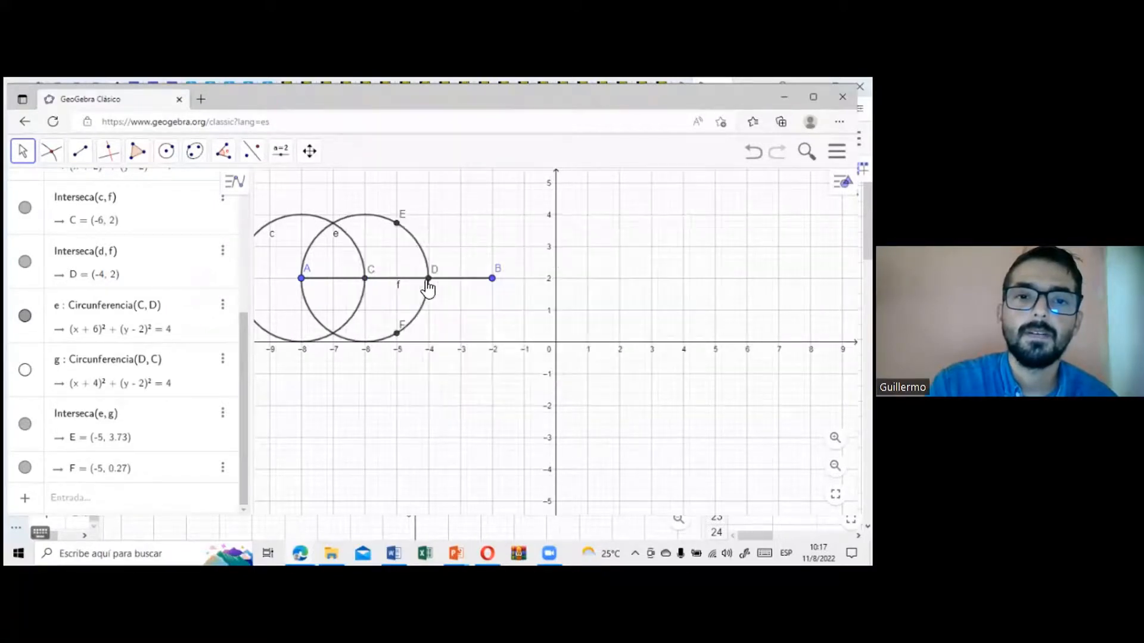
right_click(326, 225)
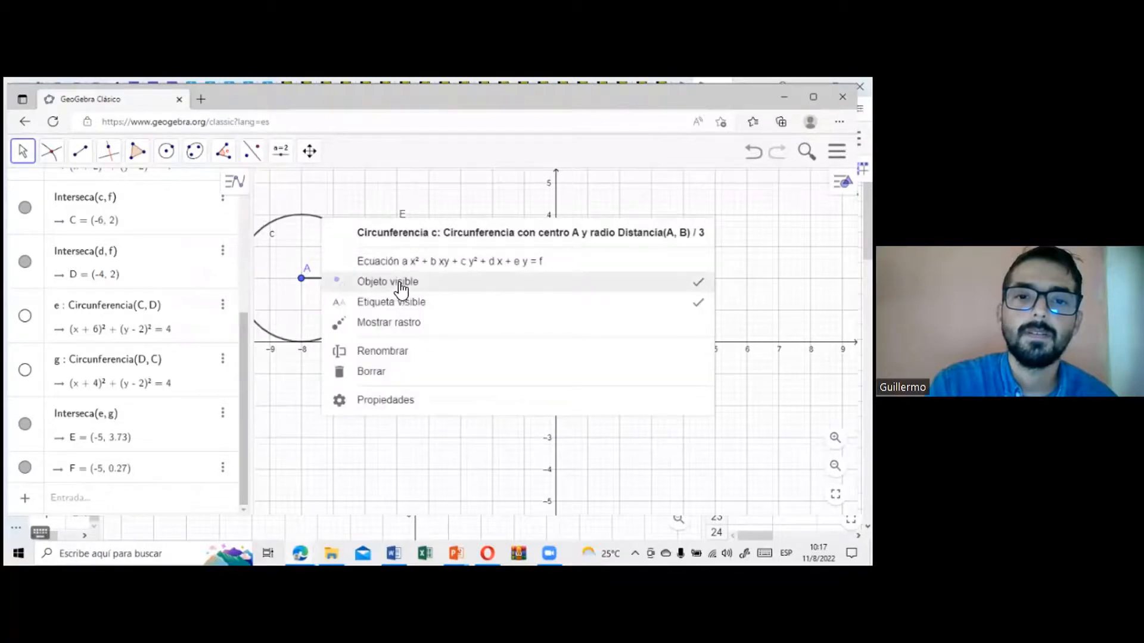
click(401, 280)
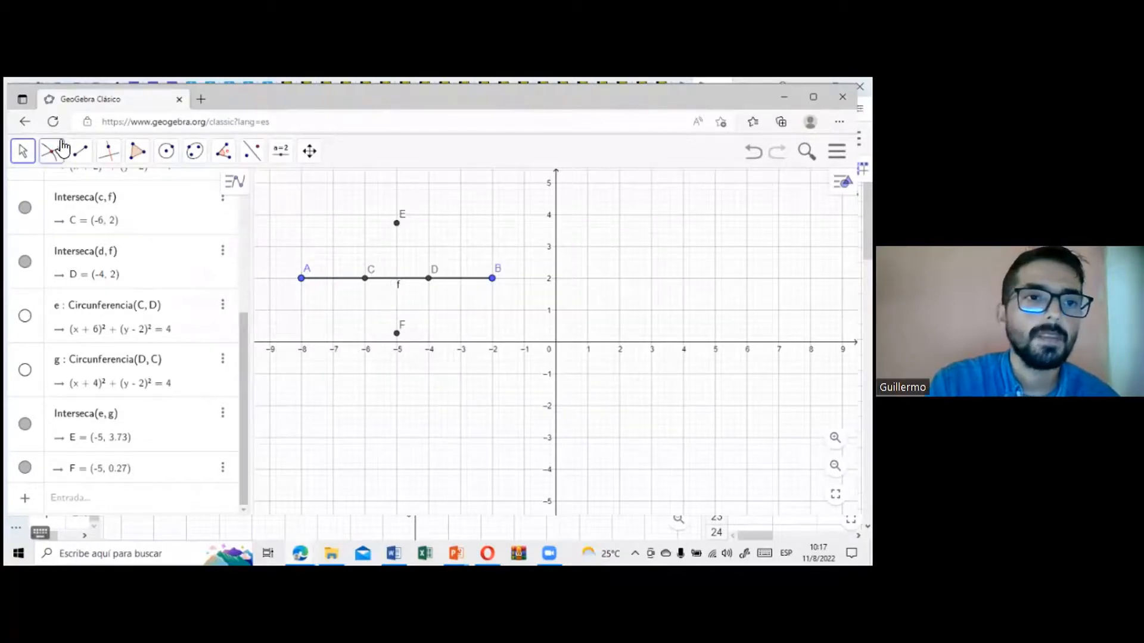
Step: Draw segments CE and ED to form a peak over the middle third of AB
click(80, 151)
click(116, 215)
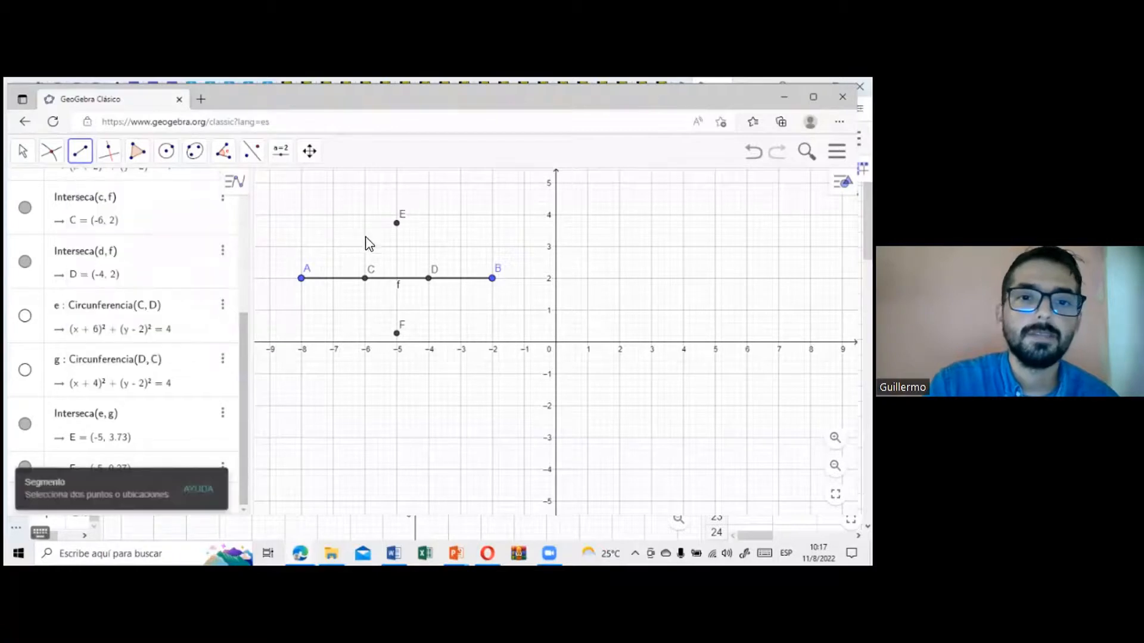
click(365, 279)
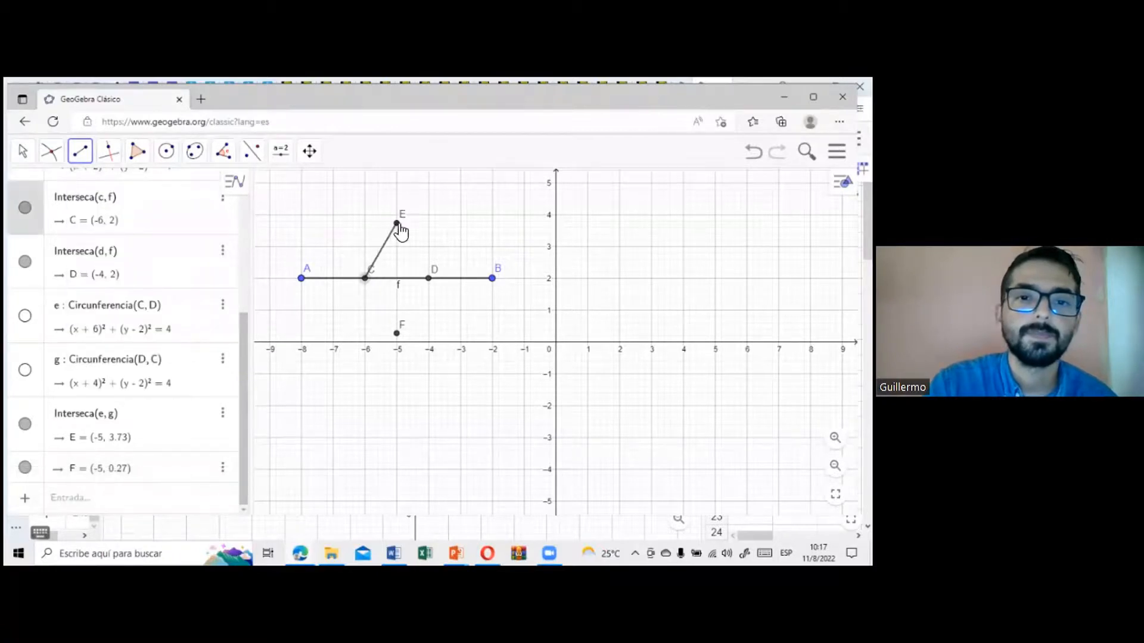
click(397, 224)
click(397, 227)
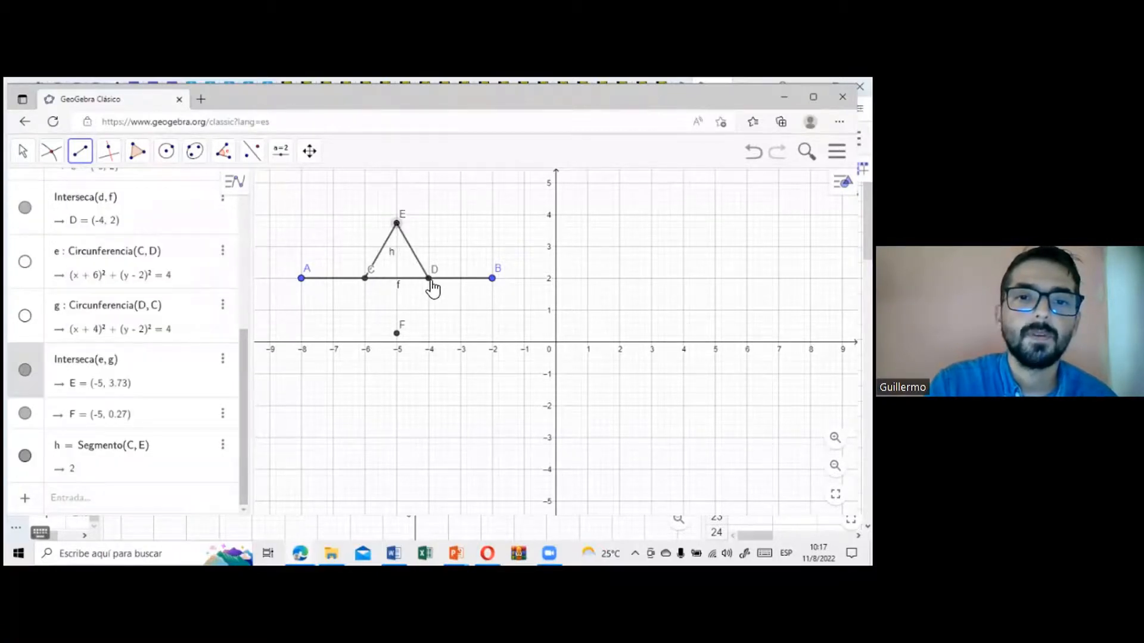
click(429, 278)
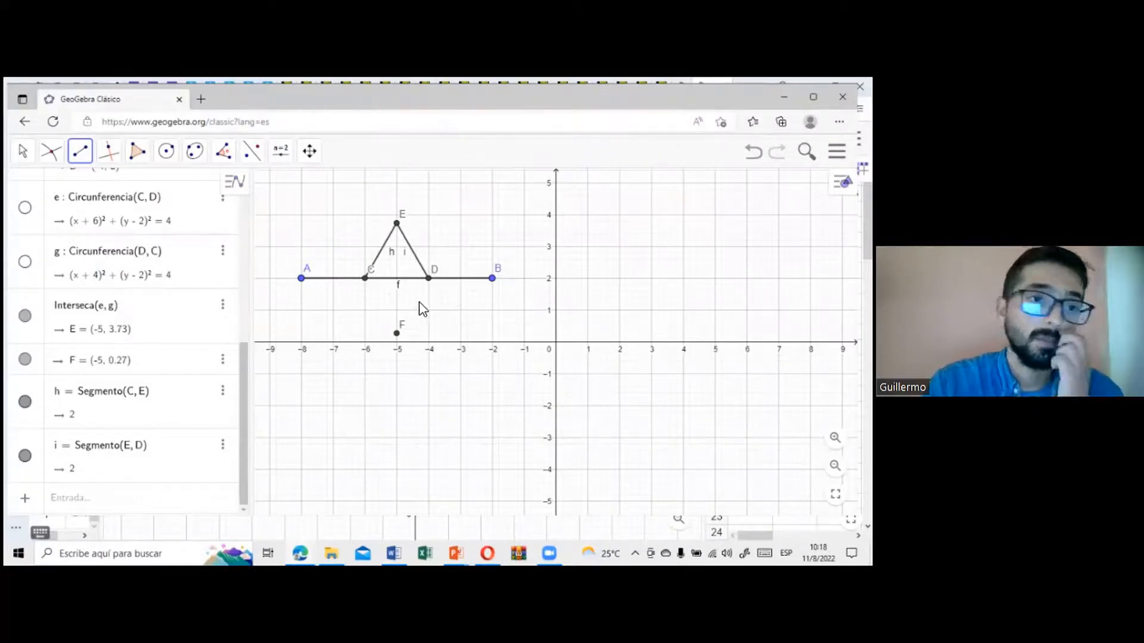
Step: Try to conceal the base of the peak by recolouring segment AB white
click(23, 153)
click(44, 190)
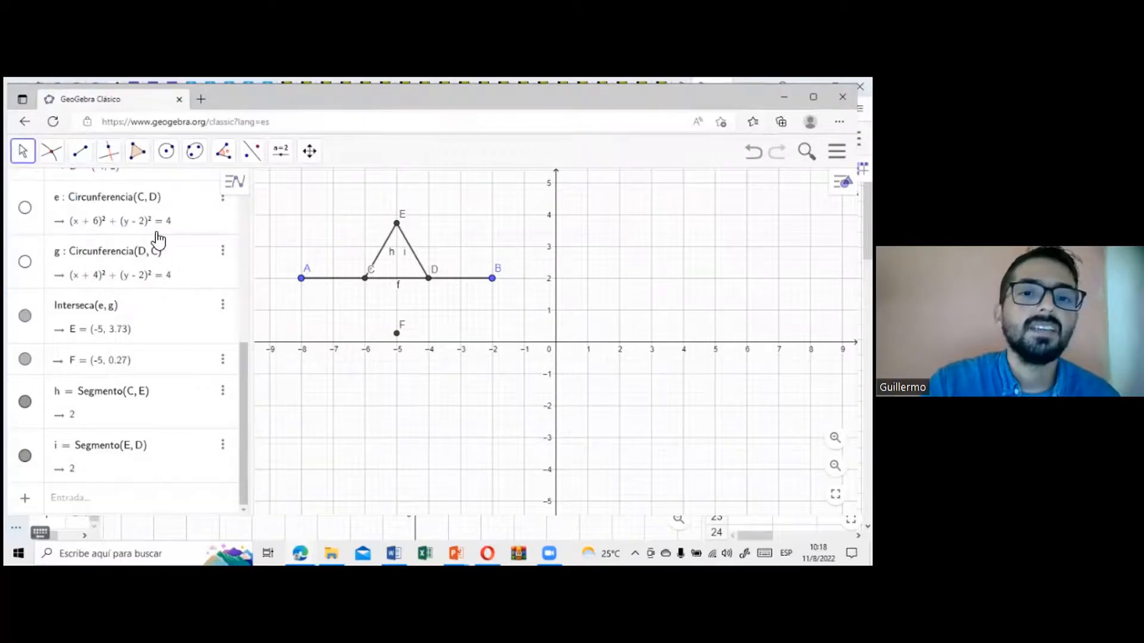
right_click(389, 278)
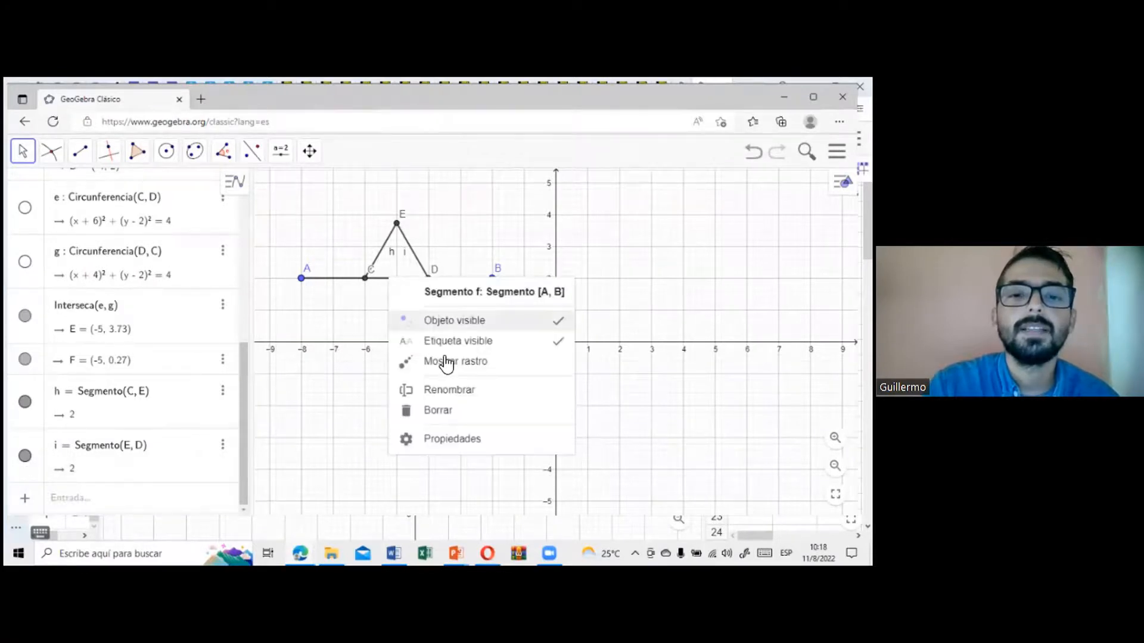
click(453, 439)
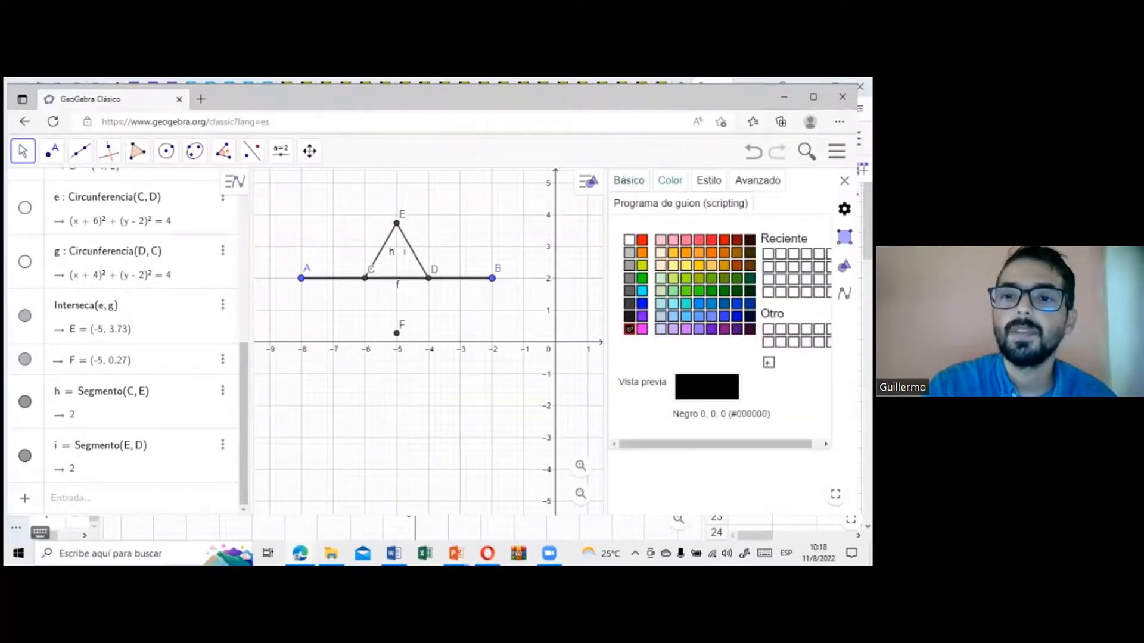
click(629, 240)
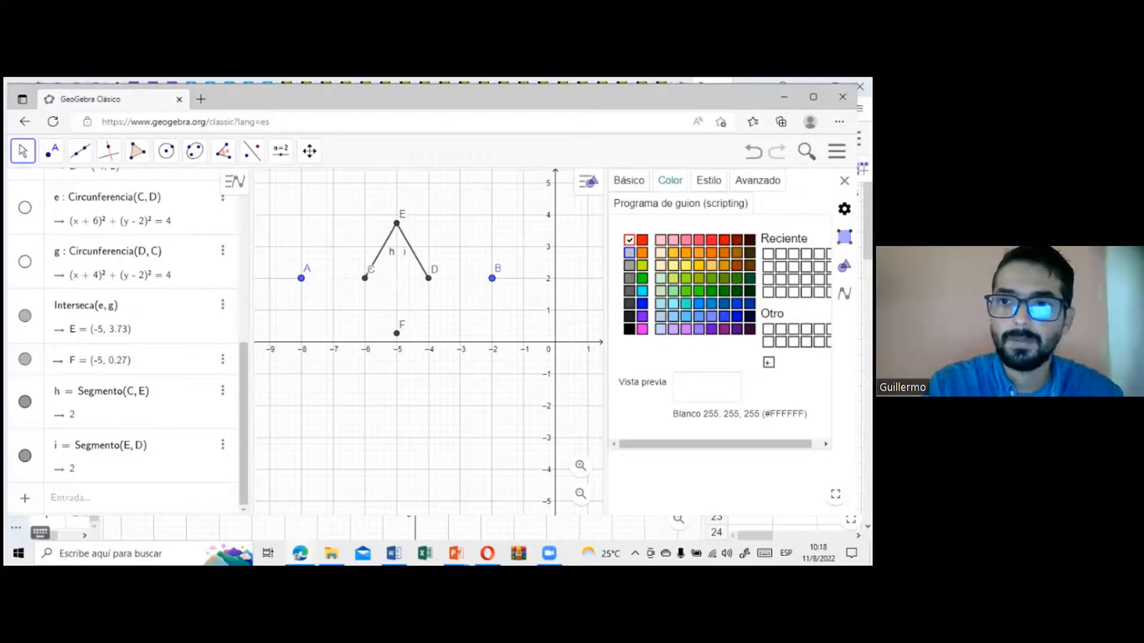
key(Escape)
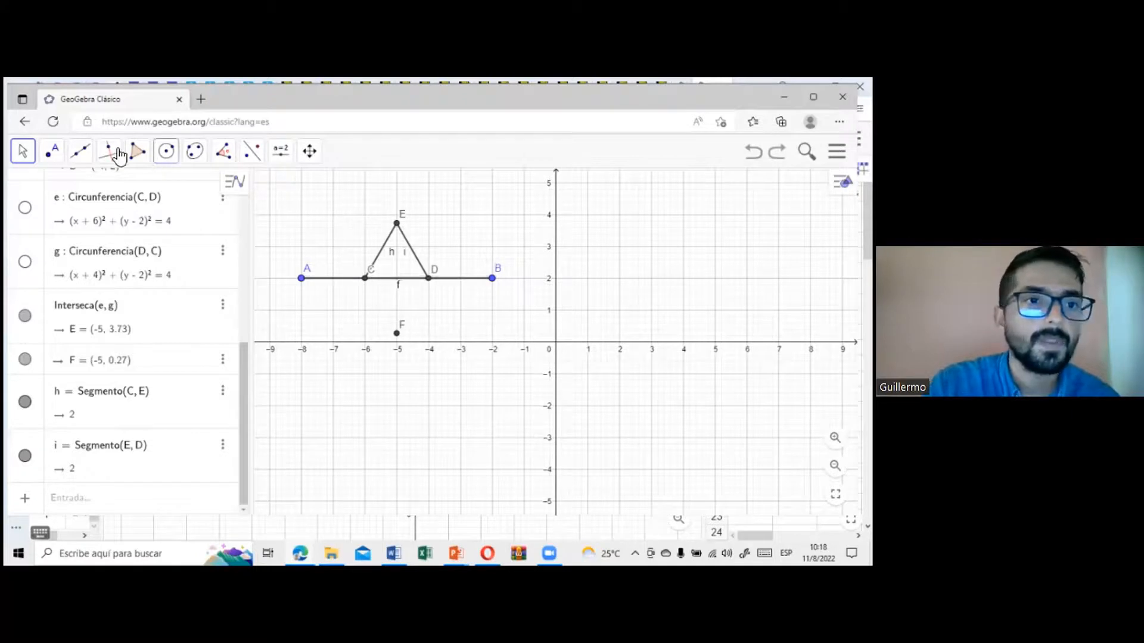
Step: Draw a separate segment from C to D over the middle third of AB
click(80, 152)
click(107, 215)
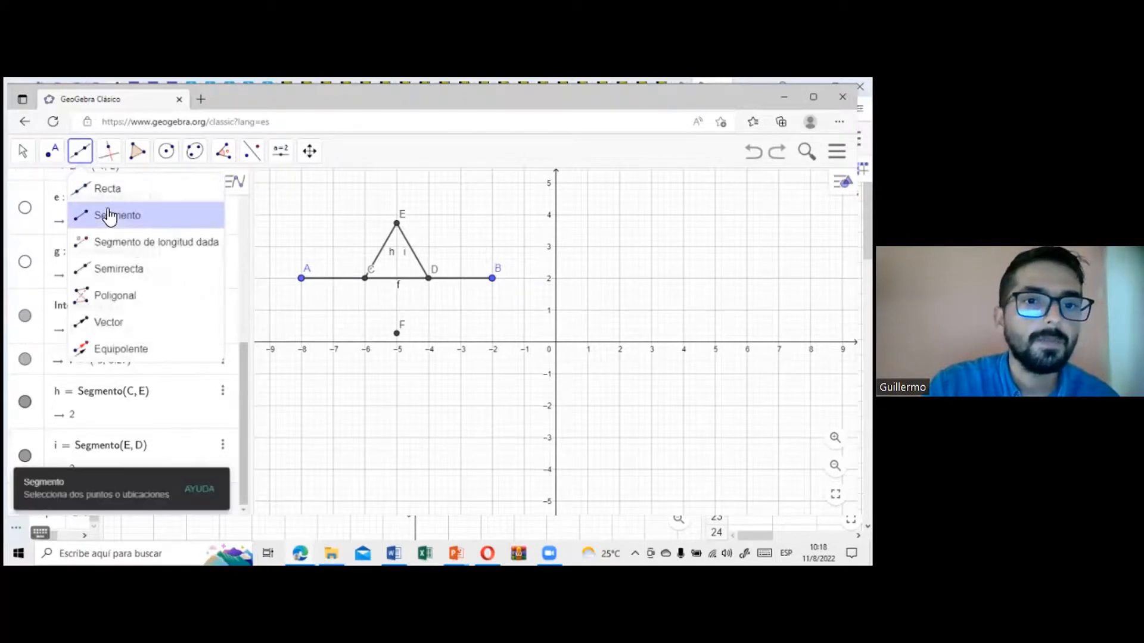
click(365, 278)
click(429, 278)
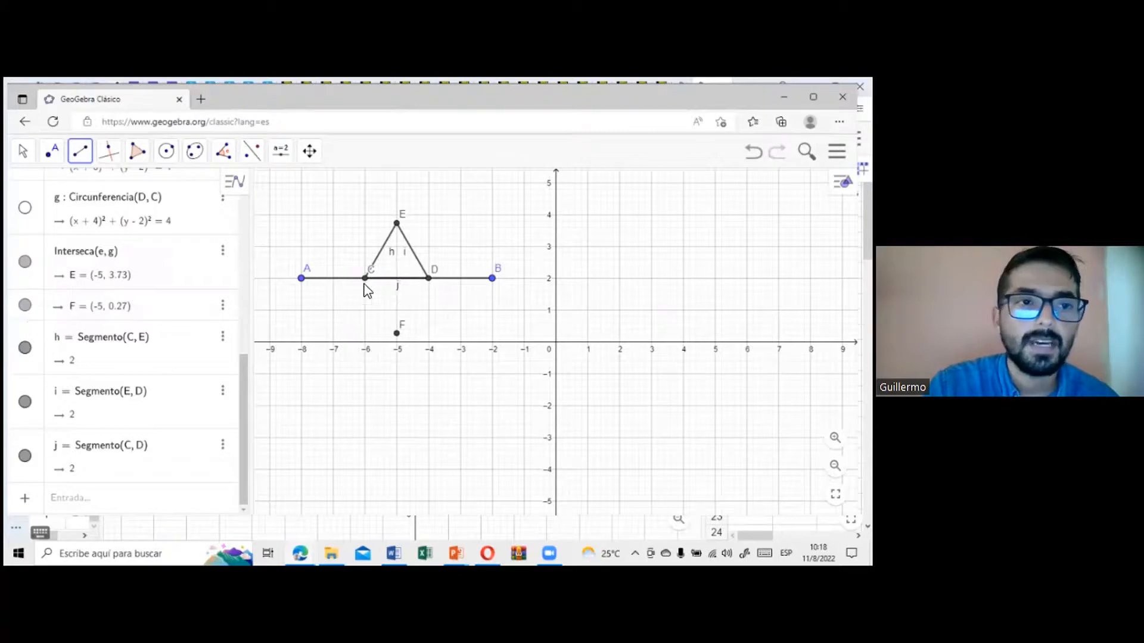
Step: Recolour segment CD white so it masks the middle third of AB
click(22, 151)
click(46, 186)
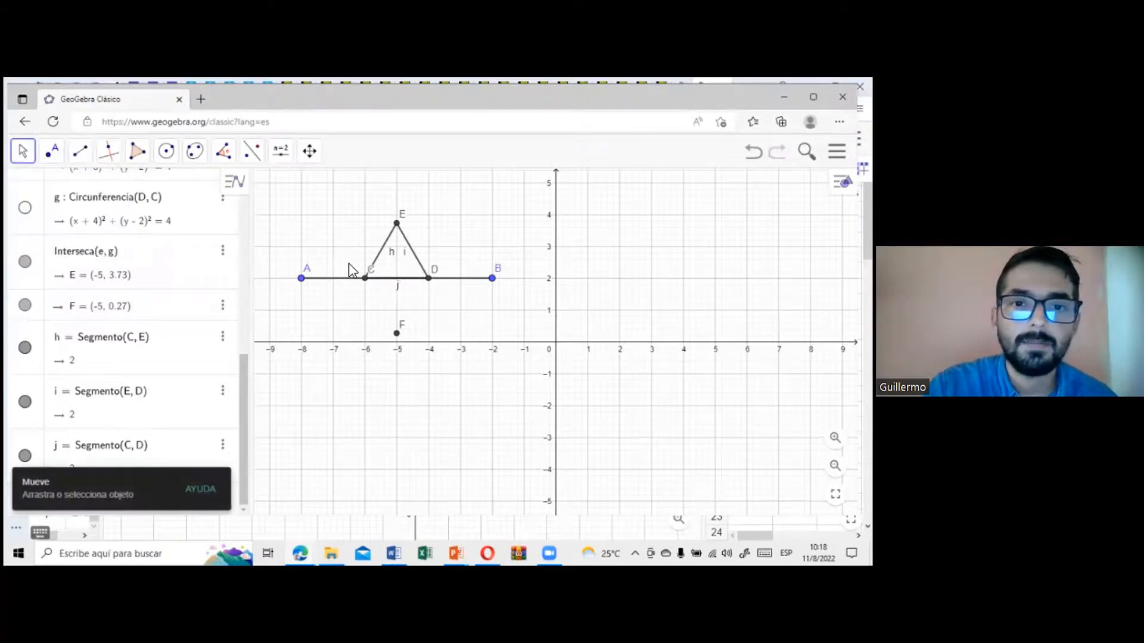
click(399, 291)
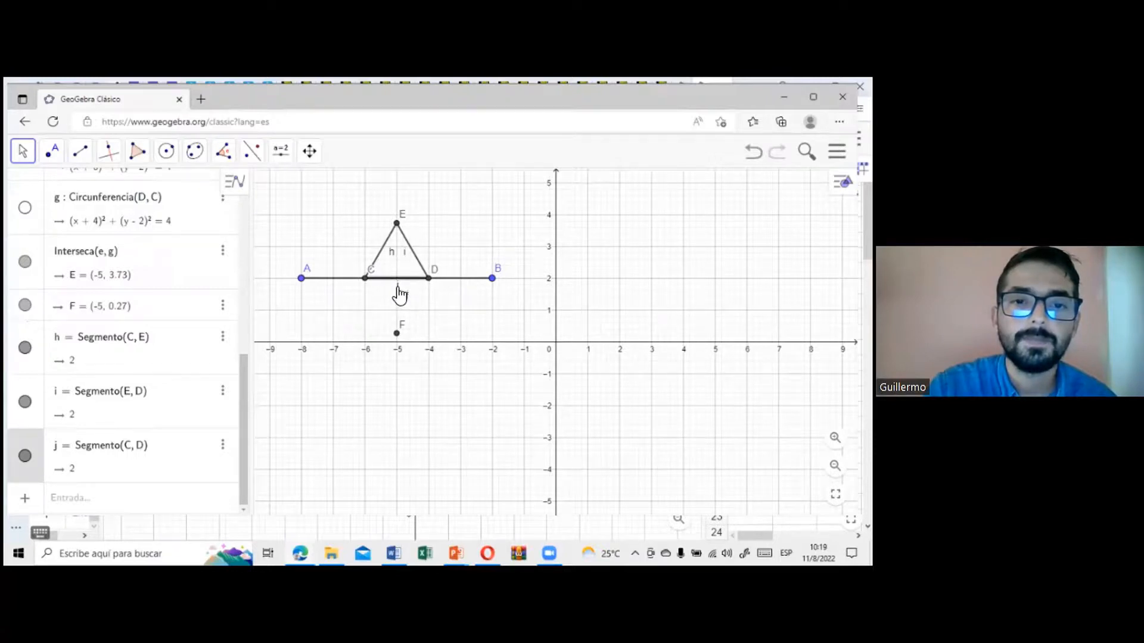
right_click(397, 287)
click(481, 449)
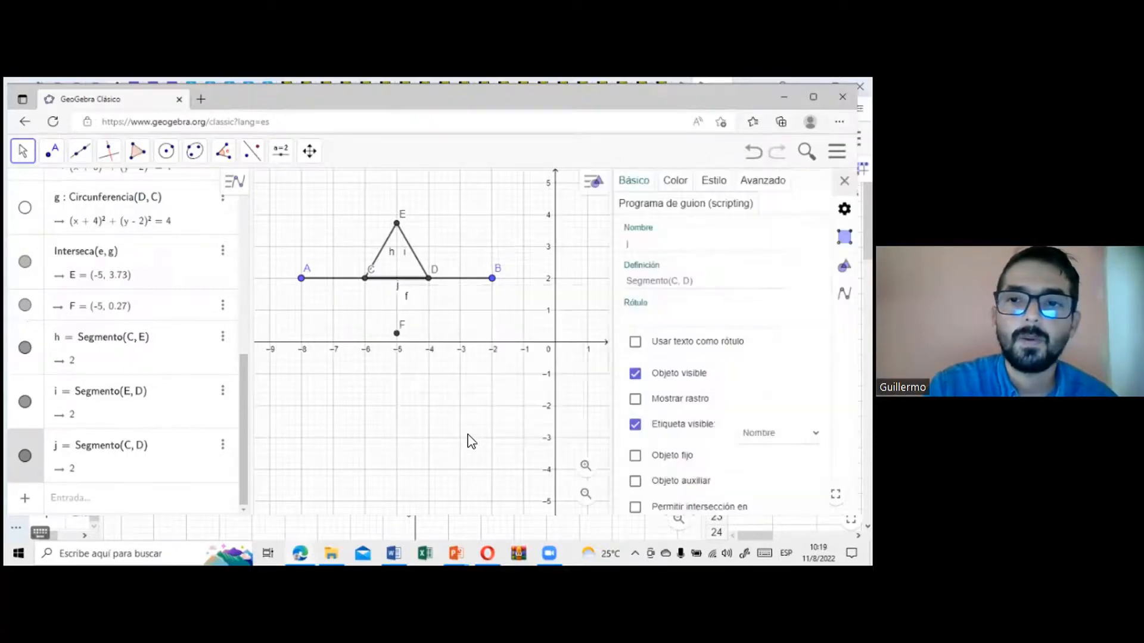
click(675, 180)
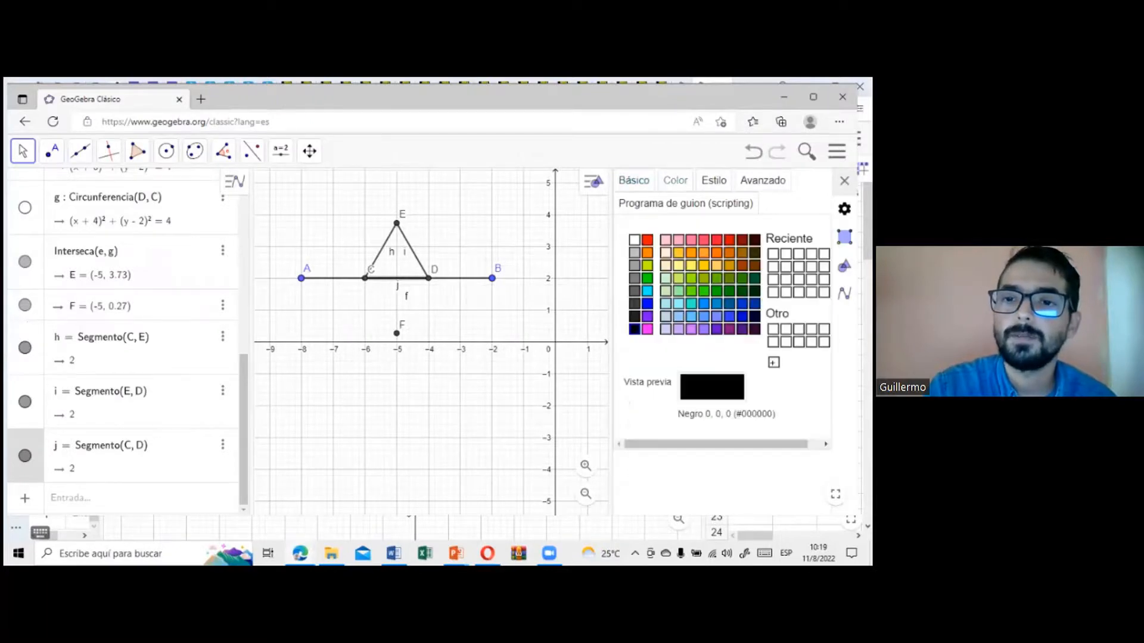
click(634, 240)
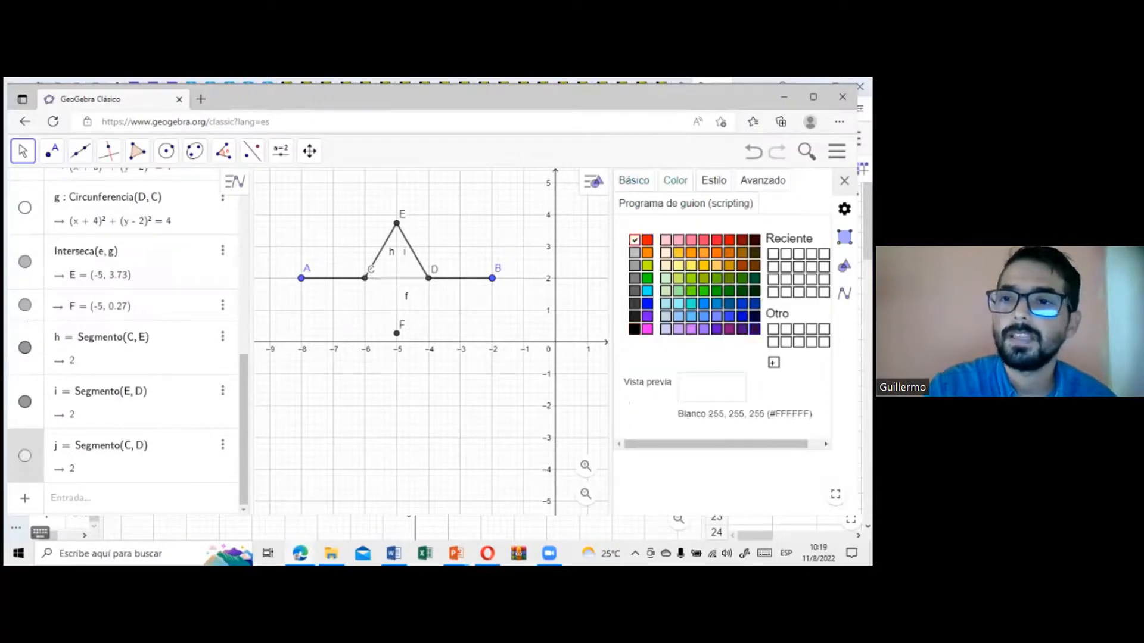
click(845, 180)
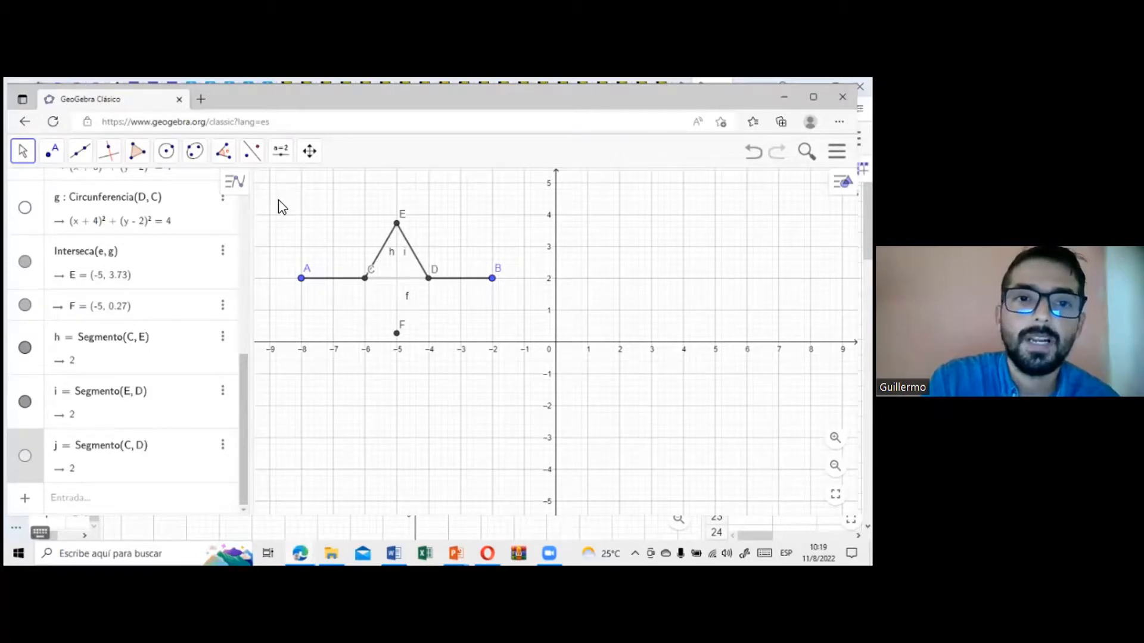
Step: Create a custom tool from the peaked figure with points A and B as inputs, keeping the default name and its toolbar display
drag(339, 250, 513, 308)
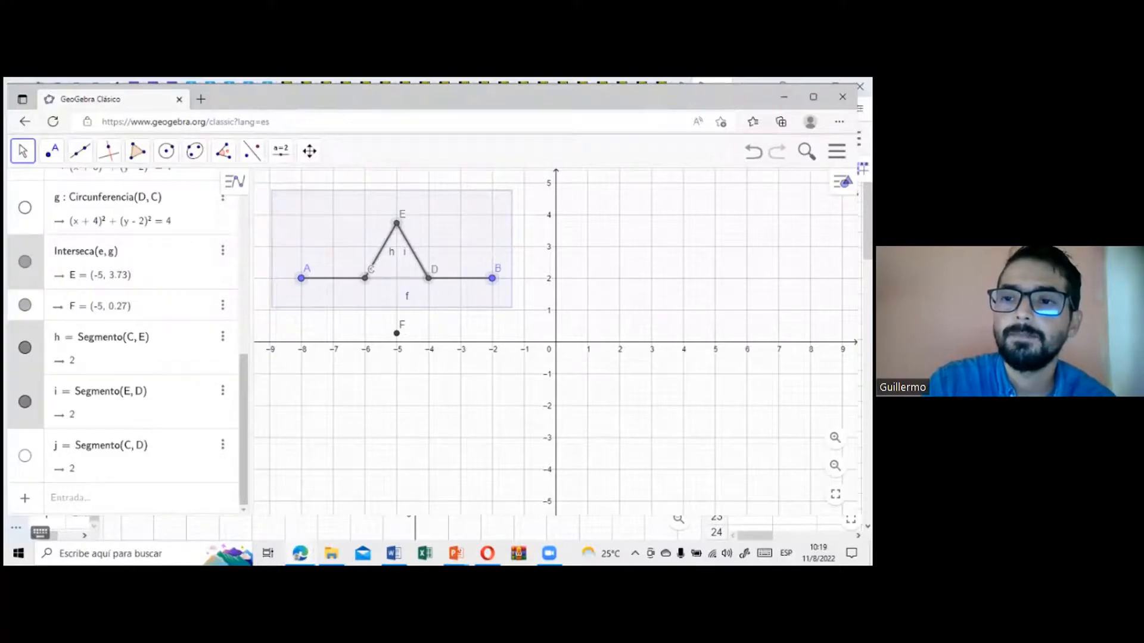
click(837, 151)
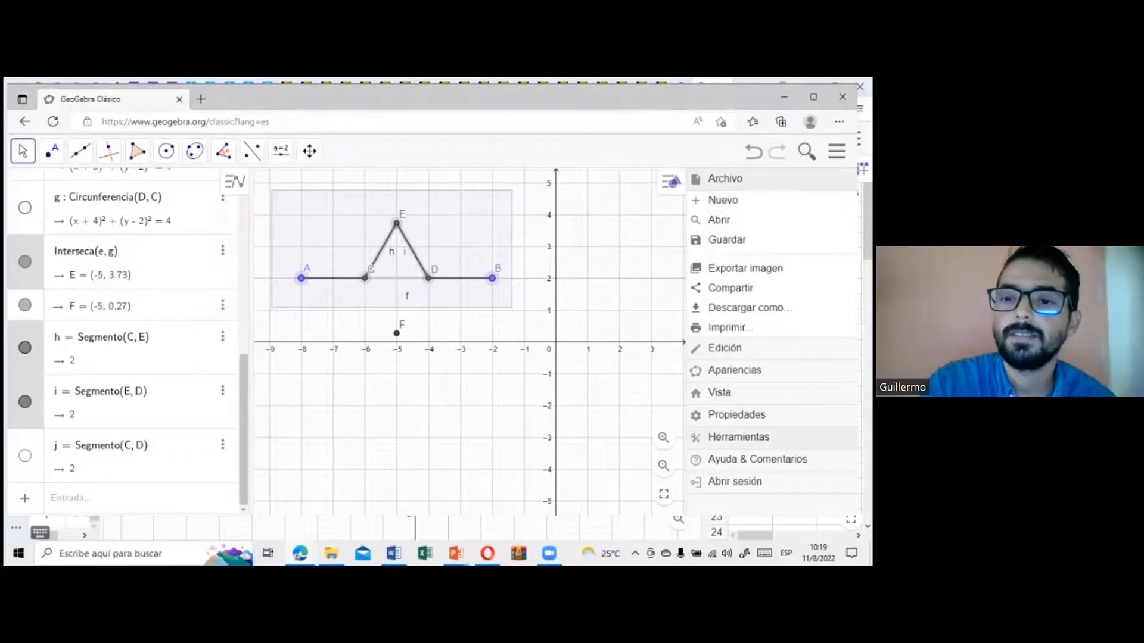
click(739, 437)
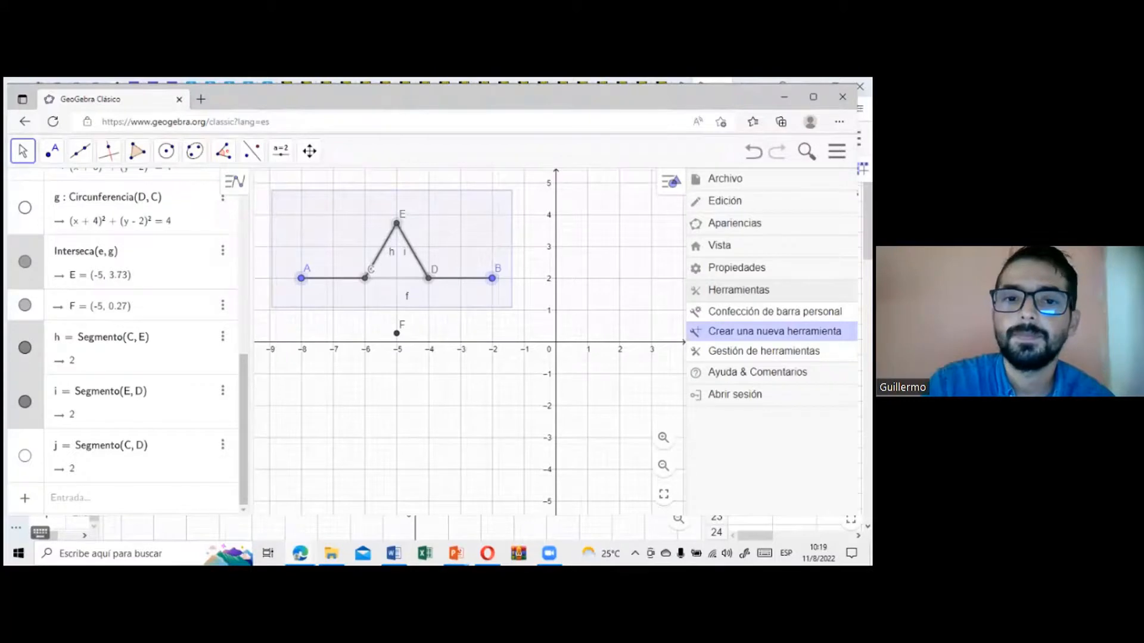
click(774, 331)
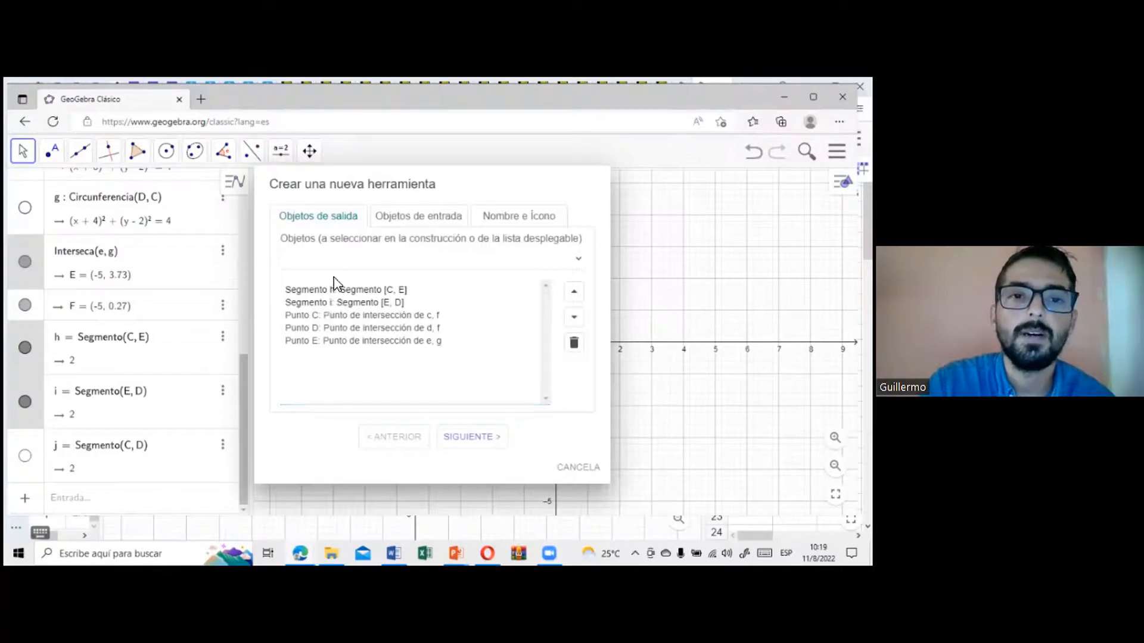
click(390, 216)
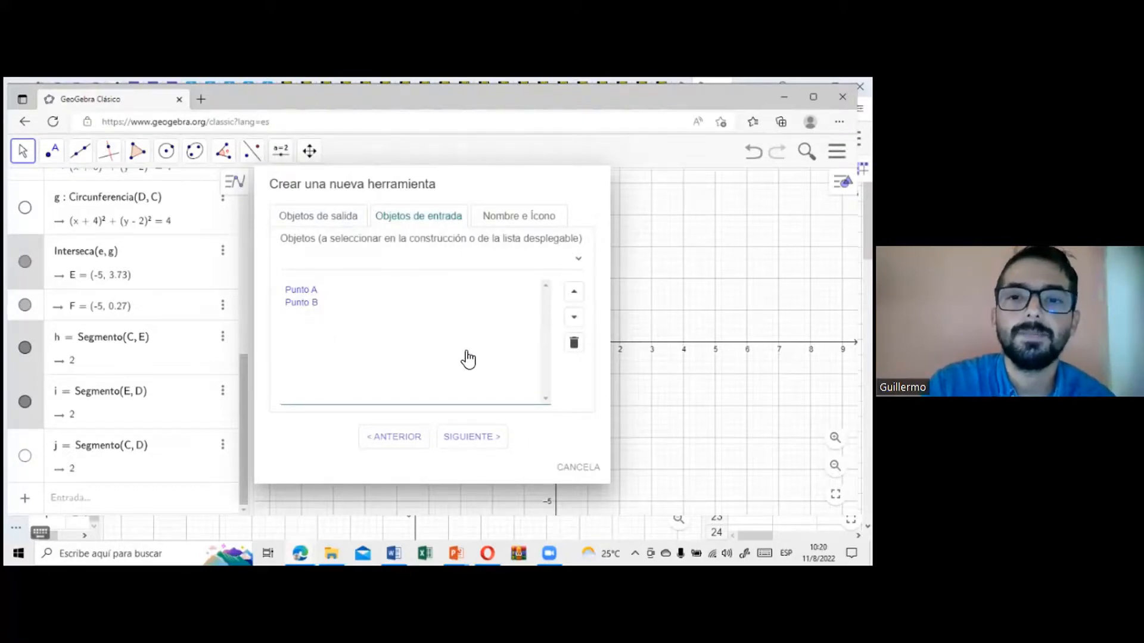
click(504, 220)
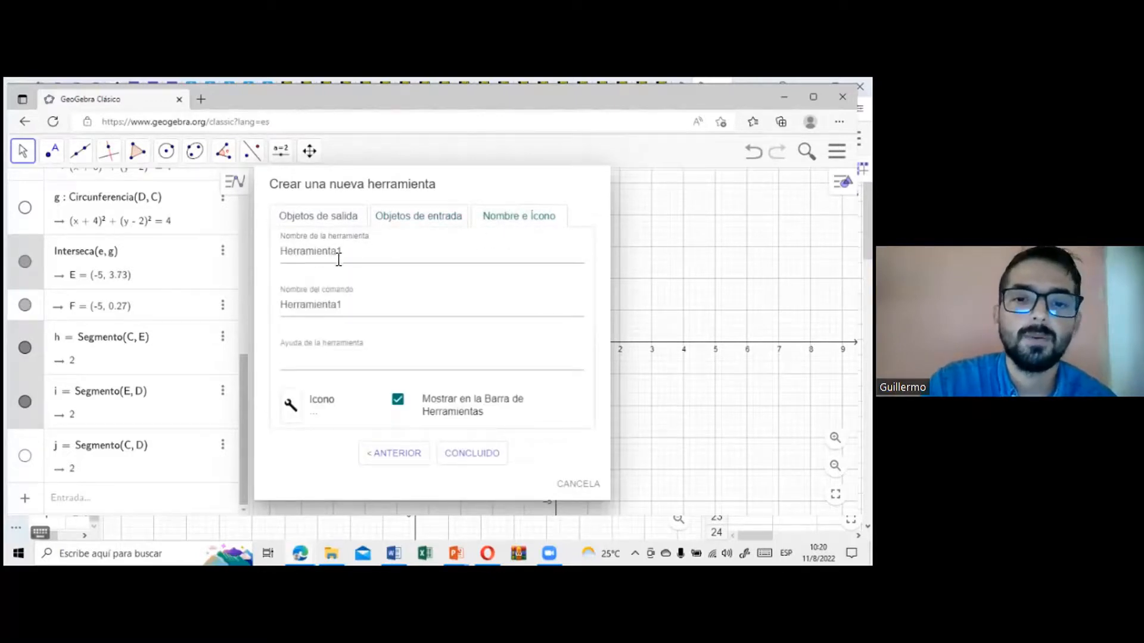
click(492, 454)
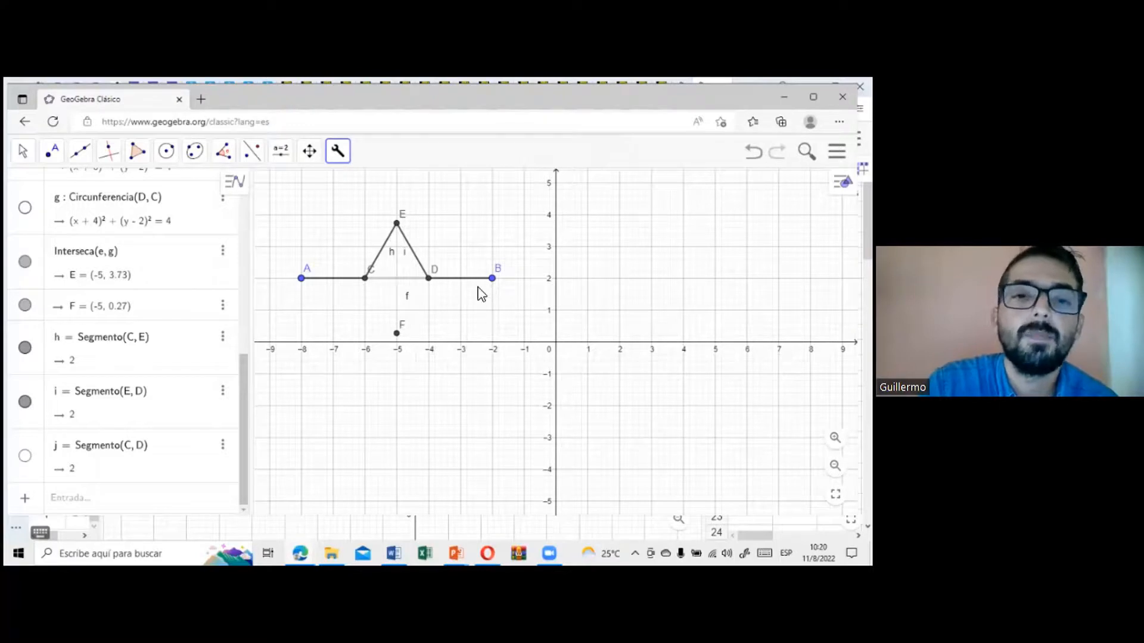
Step: Apply the custom tool to point pairs A–C, C–E, E–D and D–B to raise a smaller peak on each side
click(340, 156)
click(355, 188)
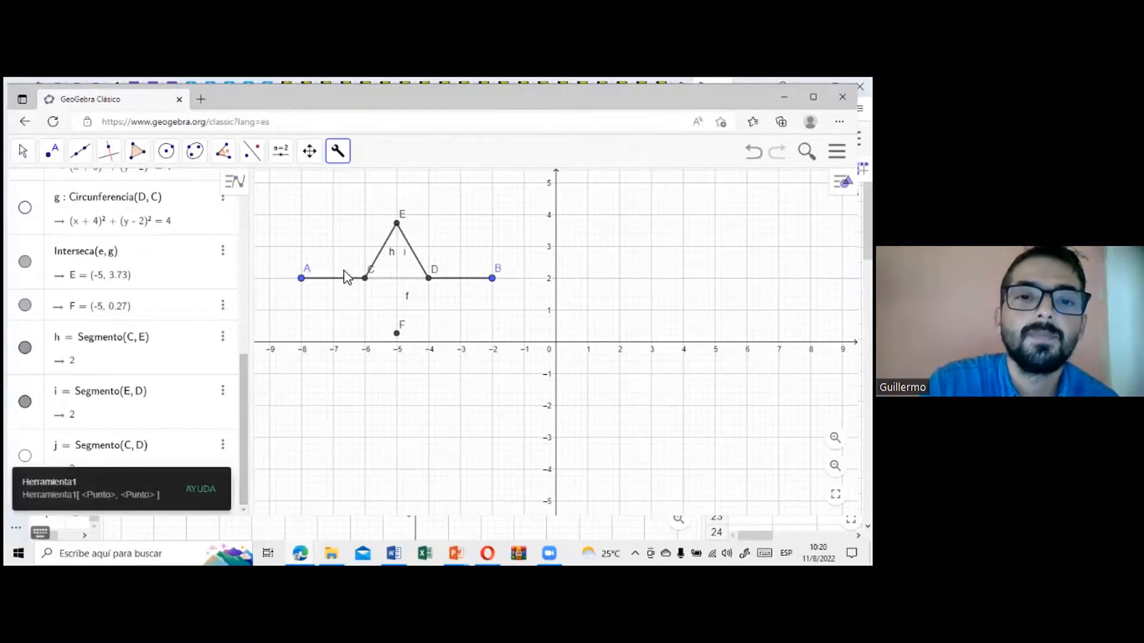
click(302, 278)
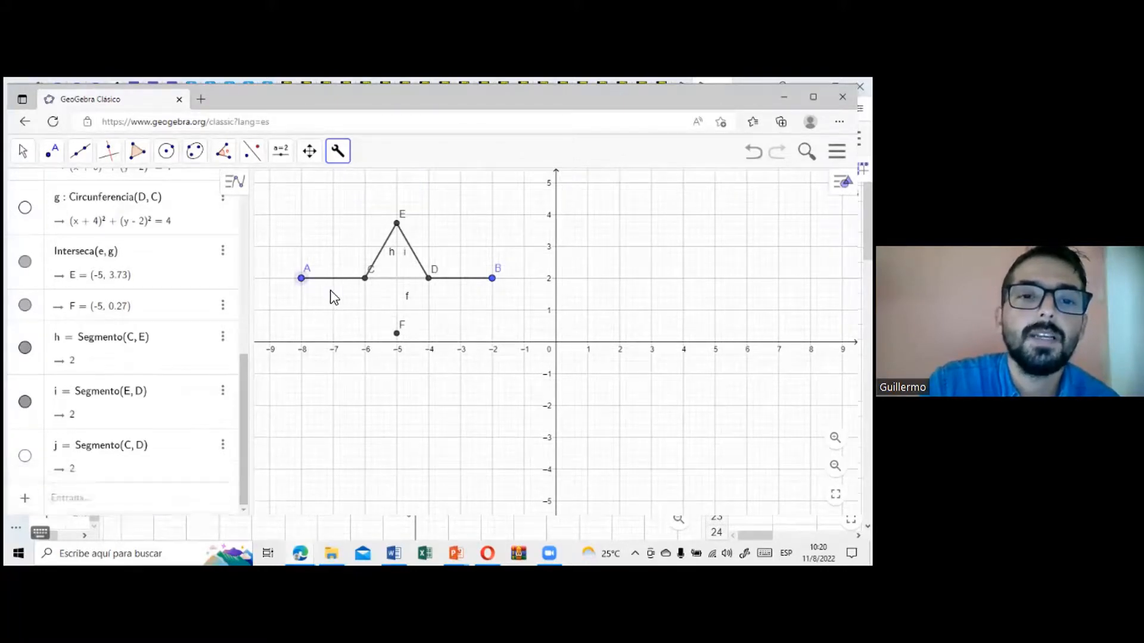
click(365, 280)
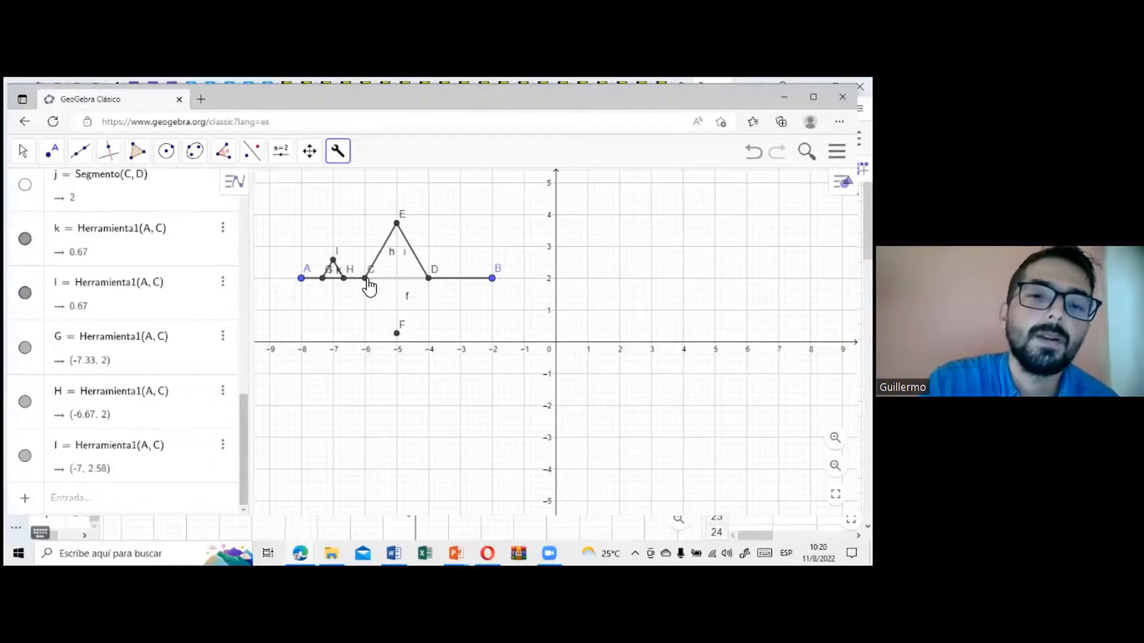
click(397, 226)
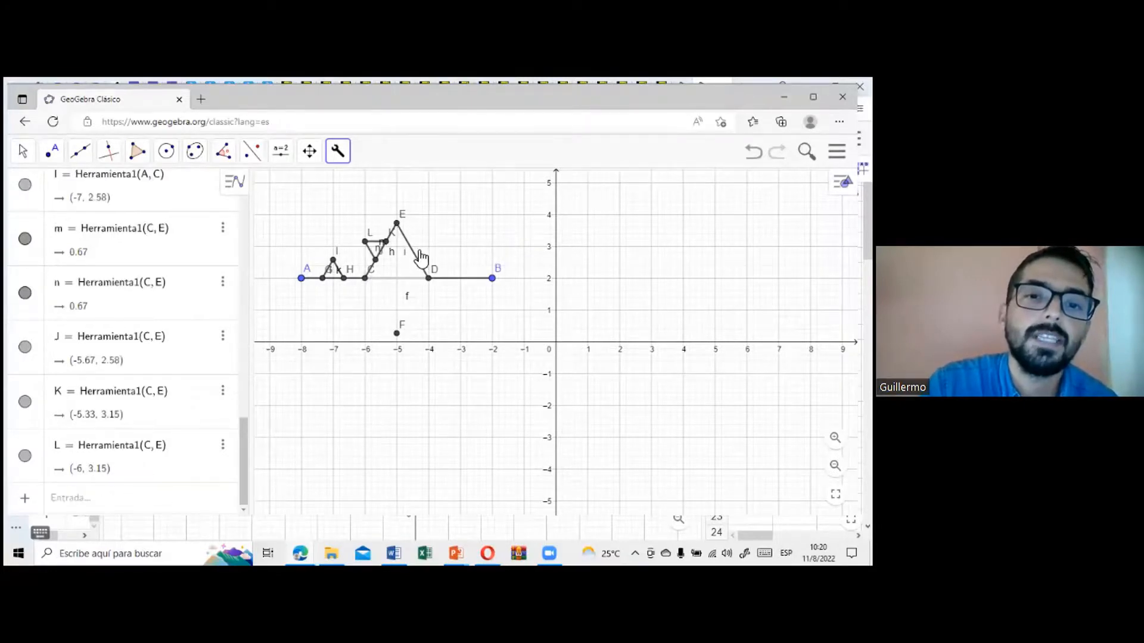
click(428, 278)
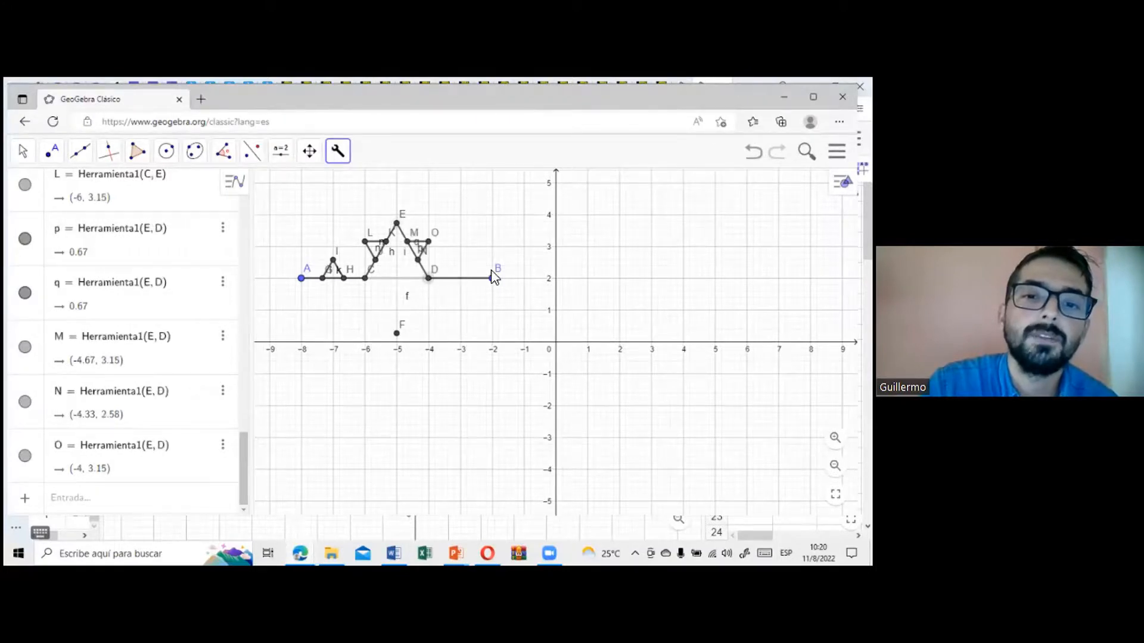
click(492, 277)
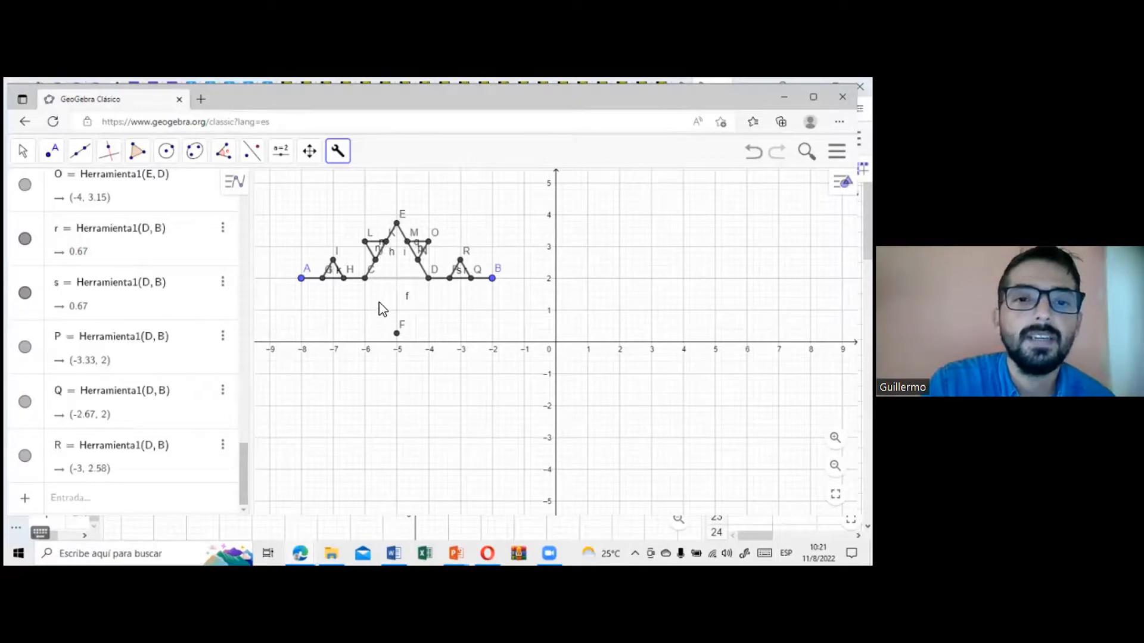
Step: Apply the custom tool to points A and G to add a third-level peak on that short side
scroll(396, 301, up, 4)
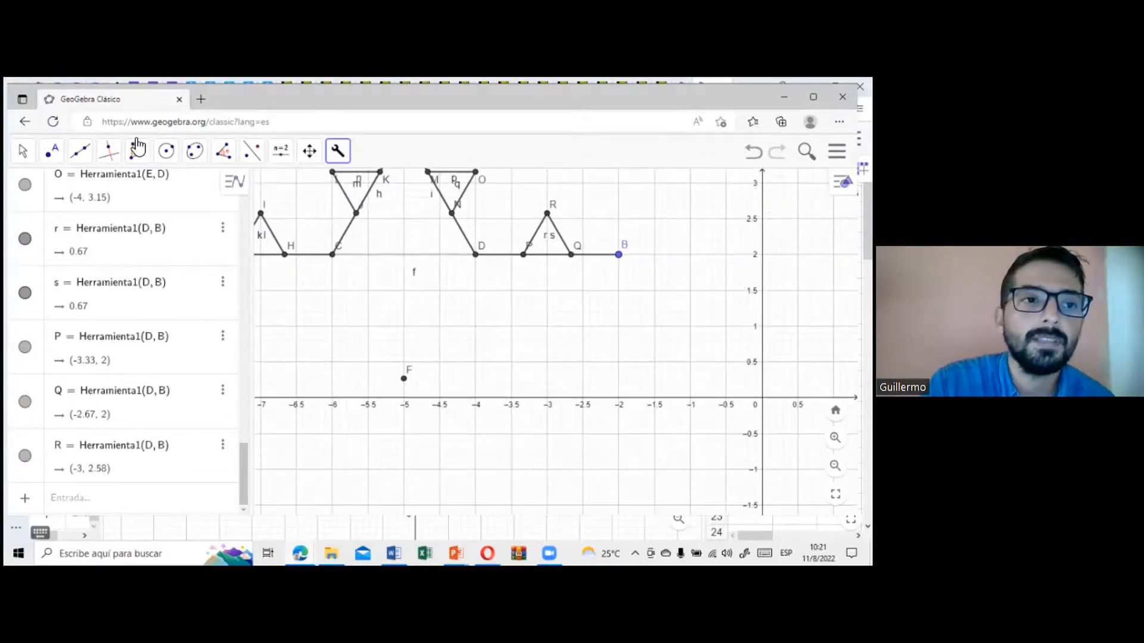
click(24, 153)
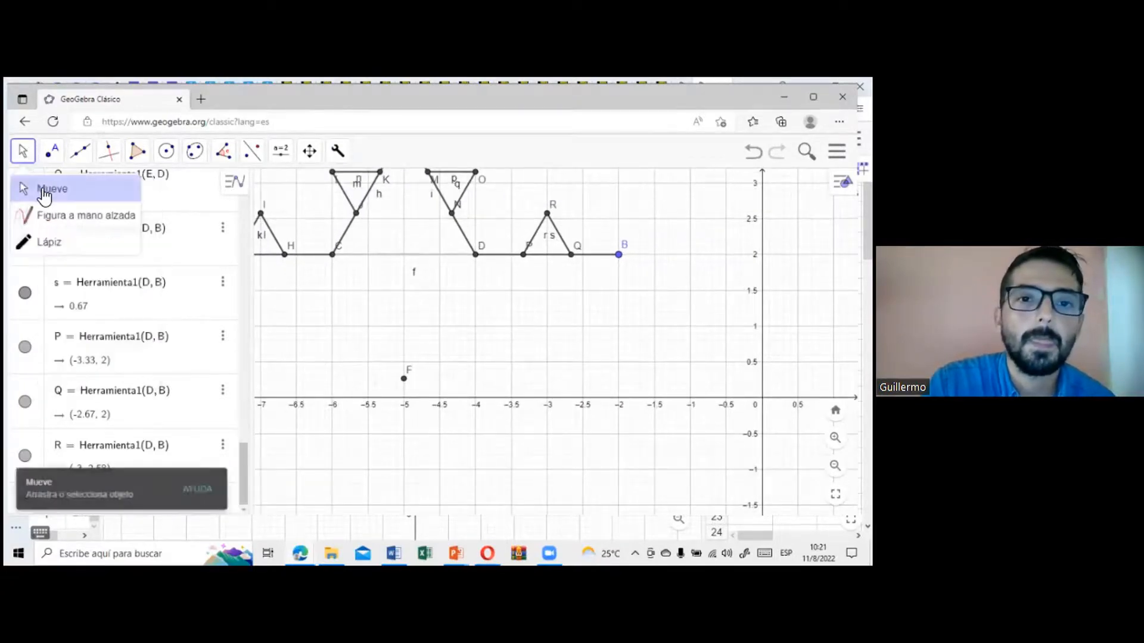
drag(367, 299, 494, 354)
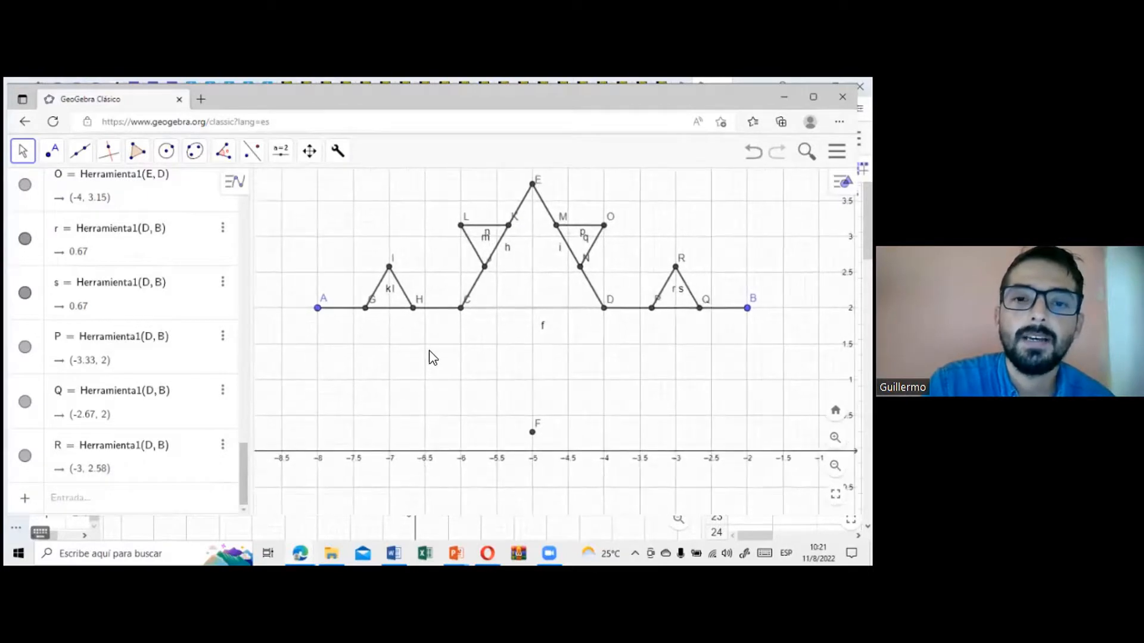
scroll(429, 351, up, 2)
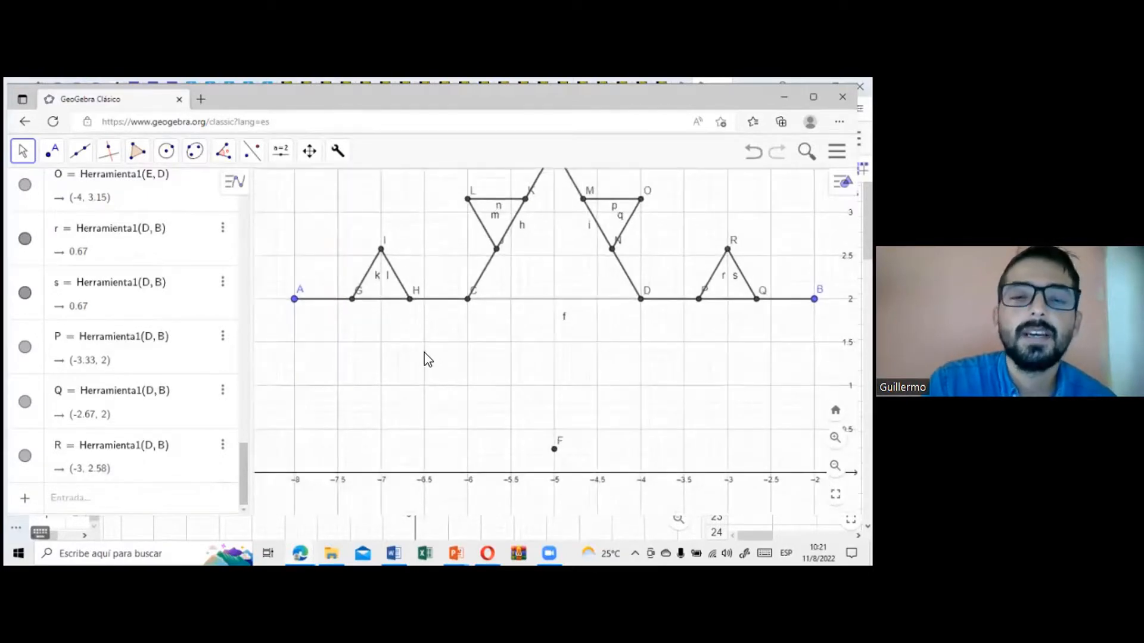
drag(529, 366, 519, 397)
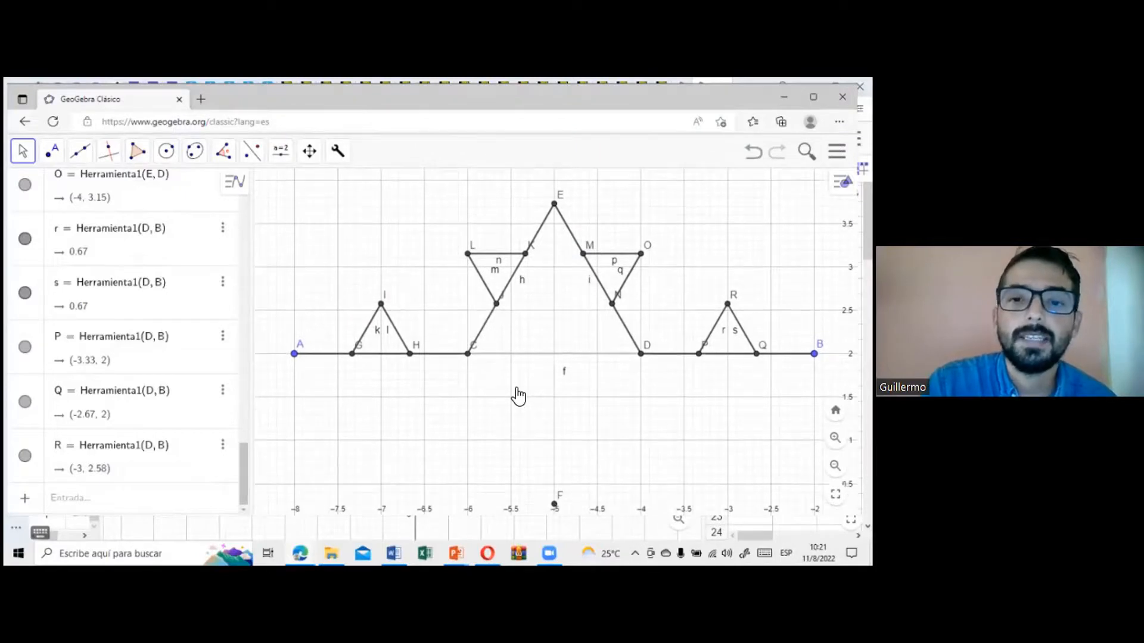
scroll(557, 354, up, 2)
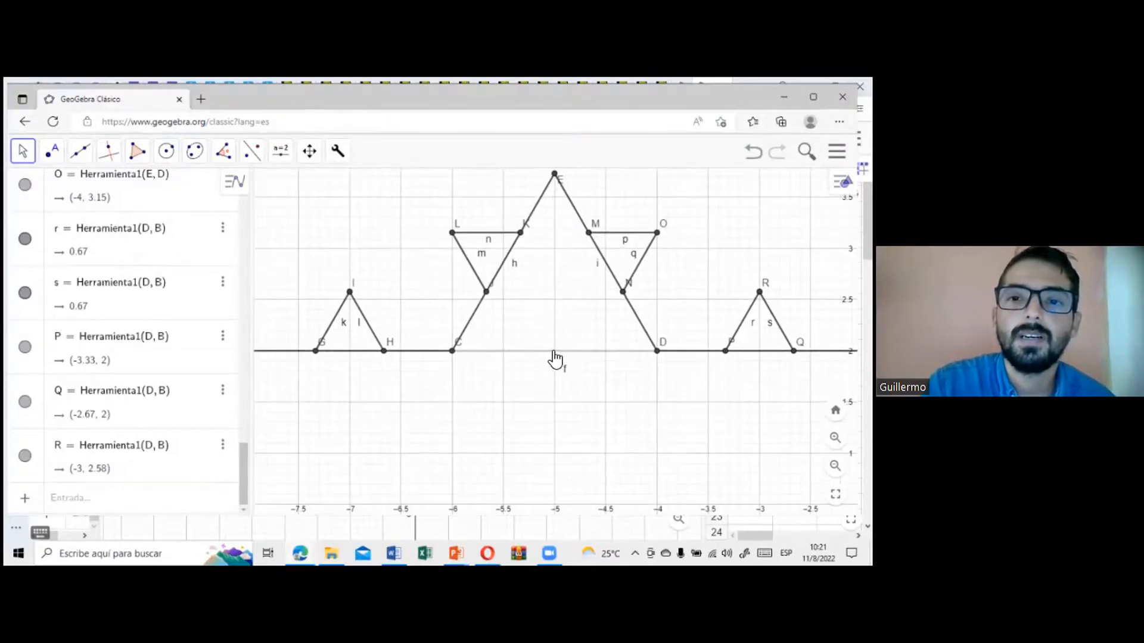
scroll(554, 352, down, 2)
scroll(556, 356, down, 1)
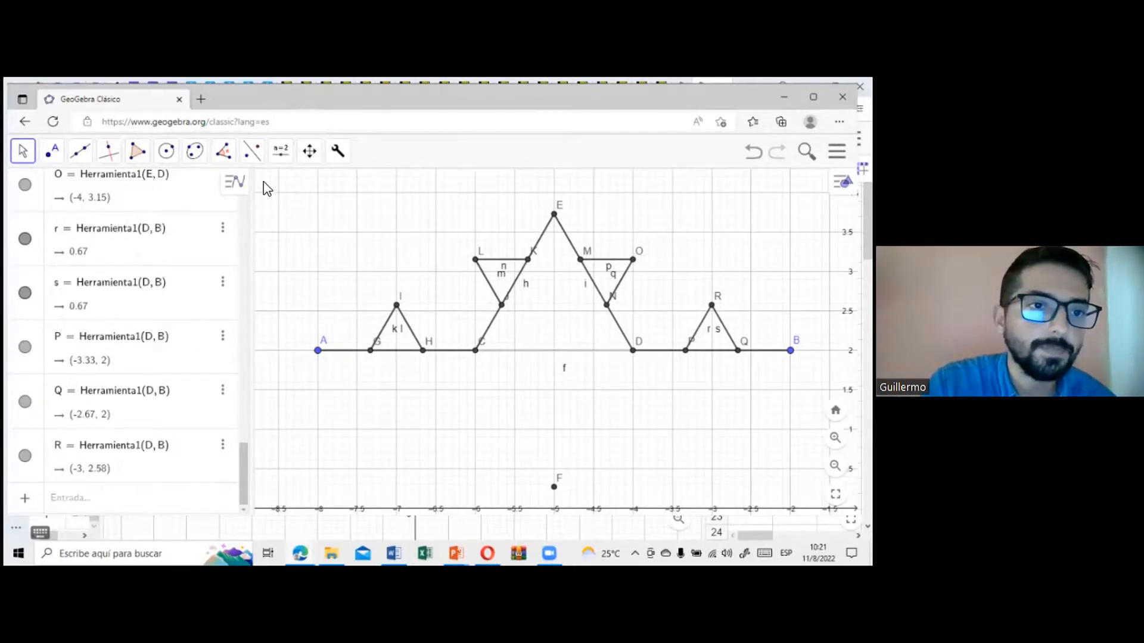
click(337, 152)
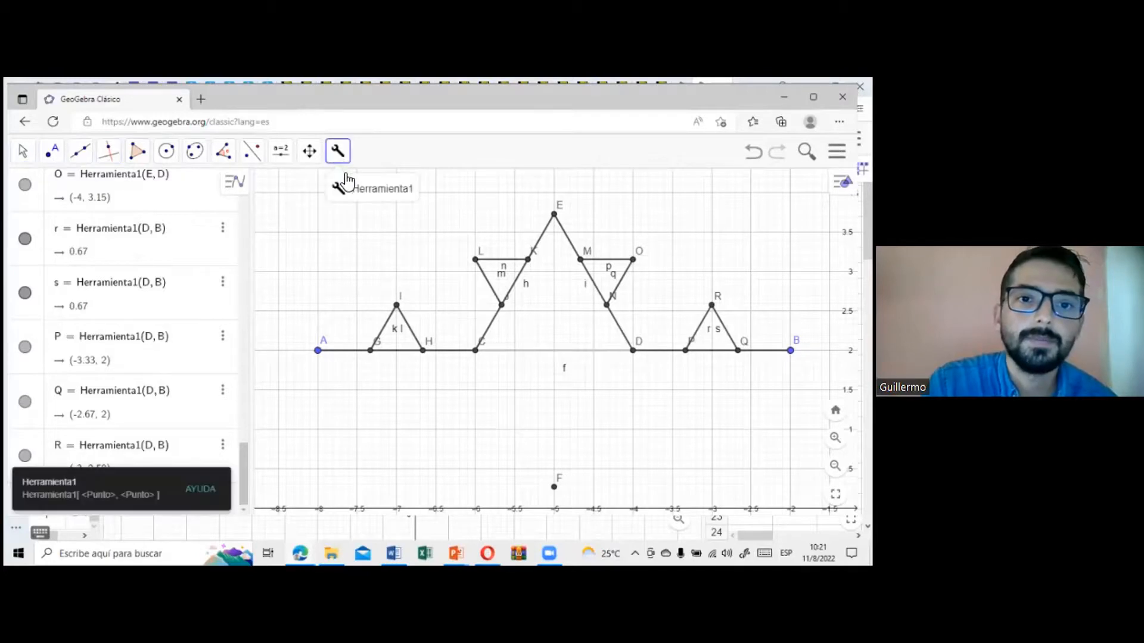
click(319, 351)
click(370, 353)
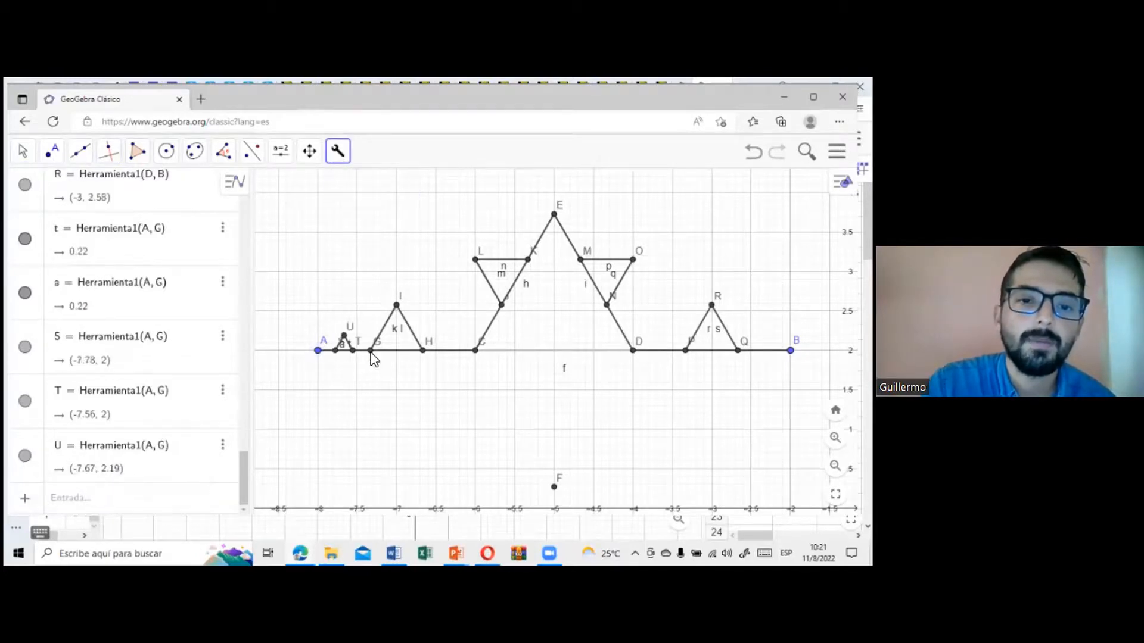
Step: Apply the custom tool to point pairs G–I, I–H and H–C to add third-level peaks
click(397, 306)
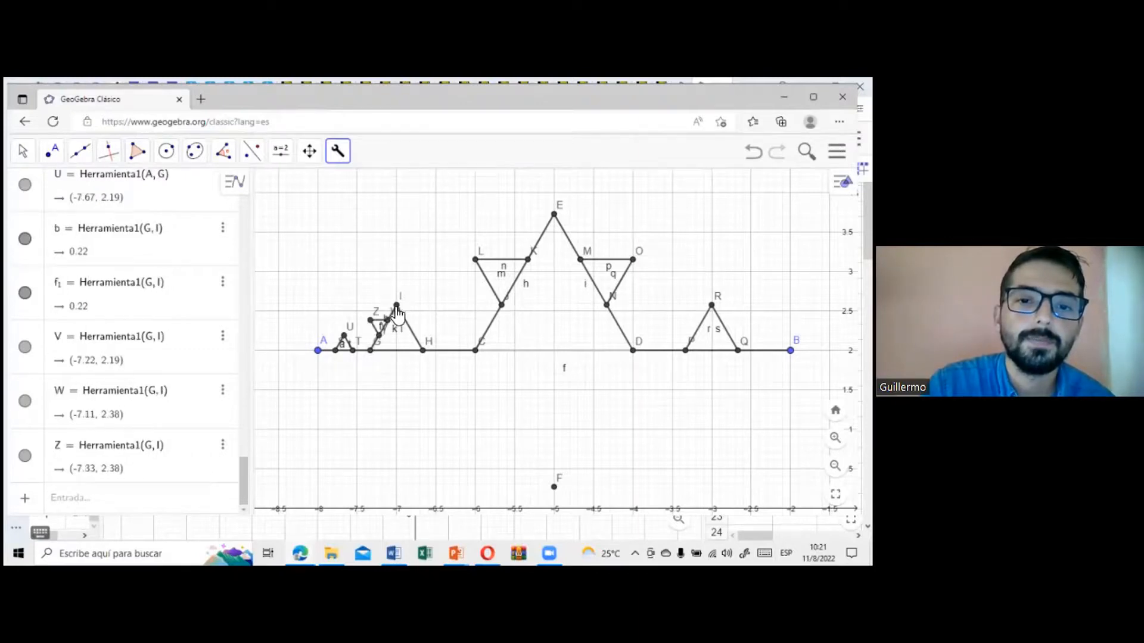
click(423, 353)
click(474, 352)
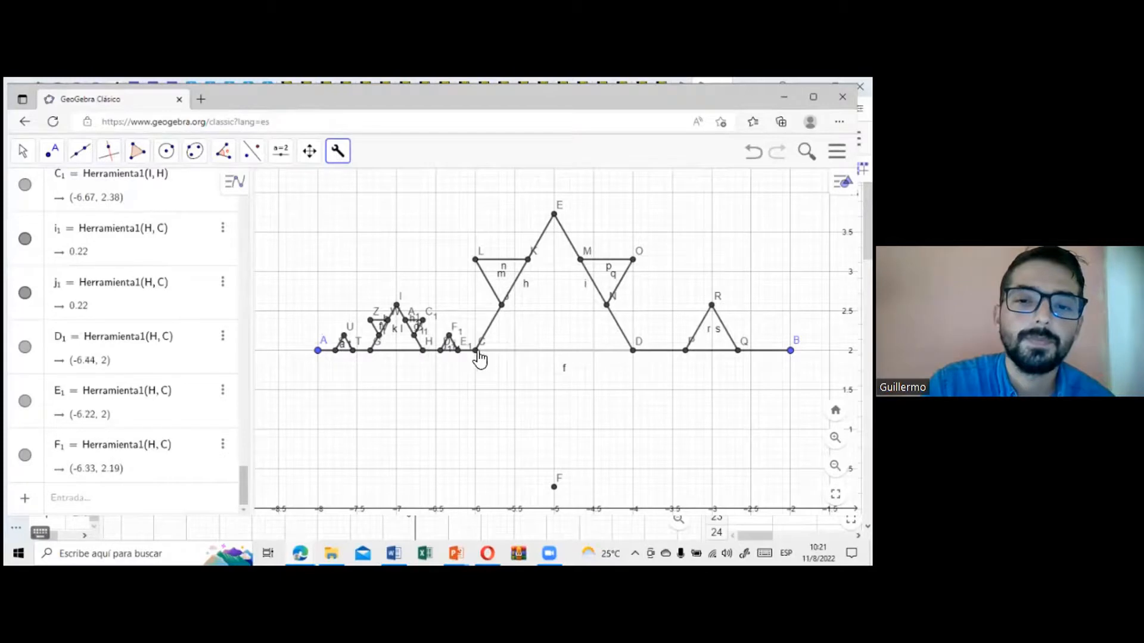
Step: Apply the custom tool to point pairs C–J, J–L, L–K and K–E to add peaks along side CE
click(502, 306)
click(502, 307)
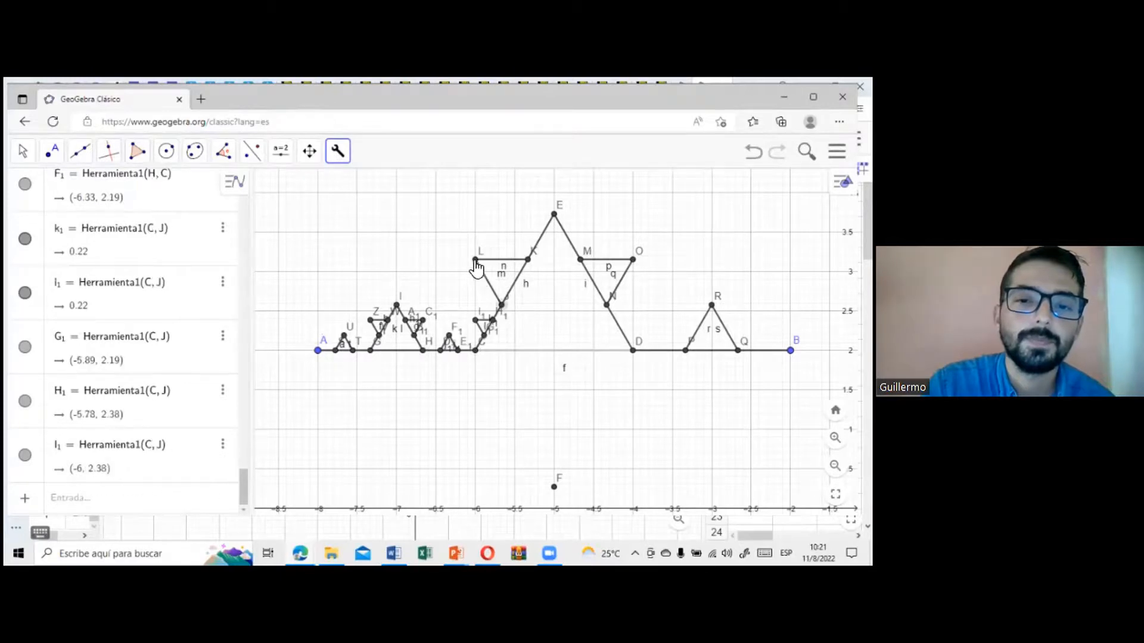
click(474, 260)
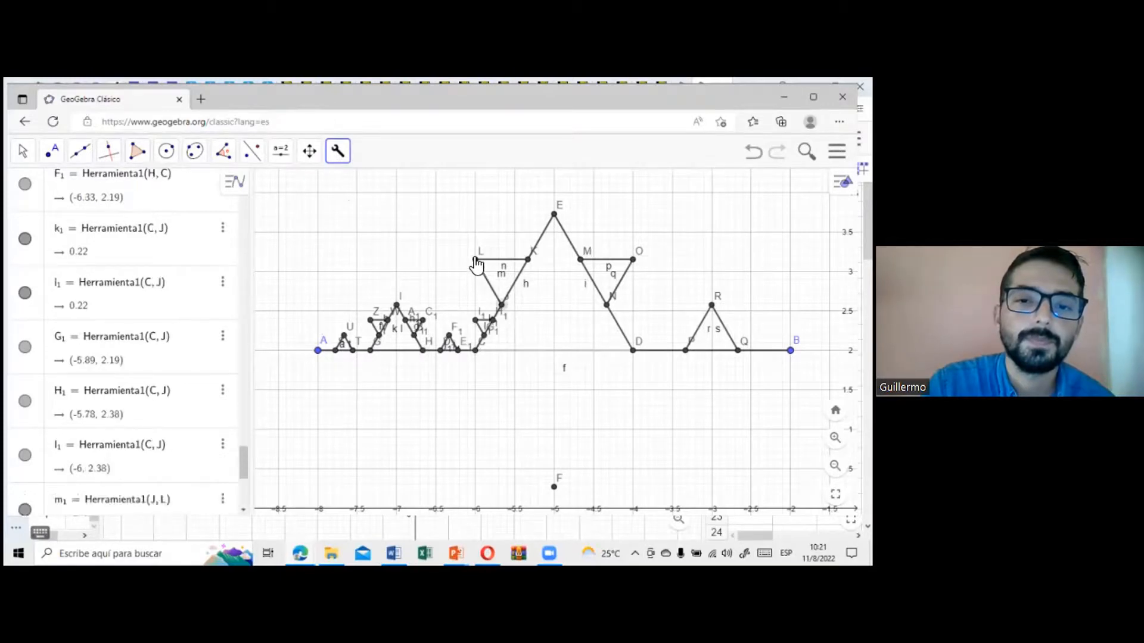
click(528, 260)
click(529, 262)
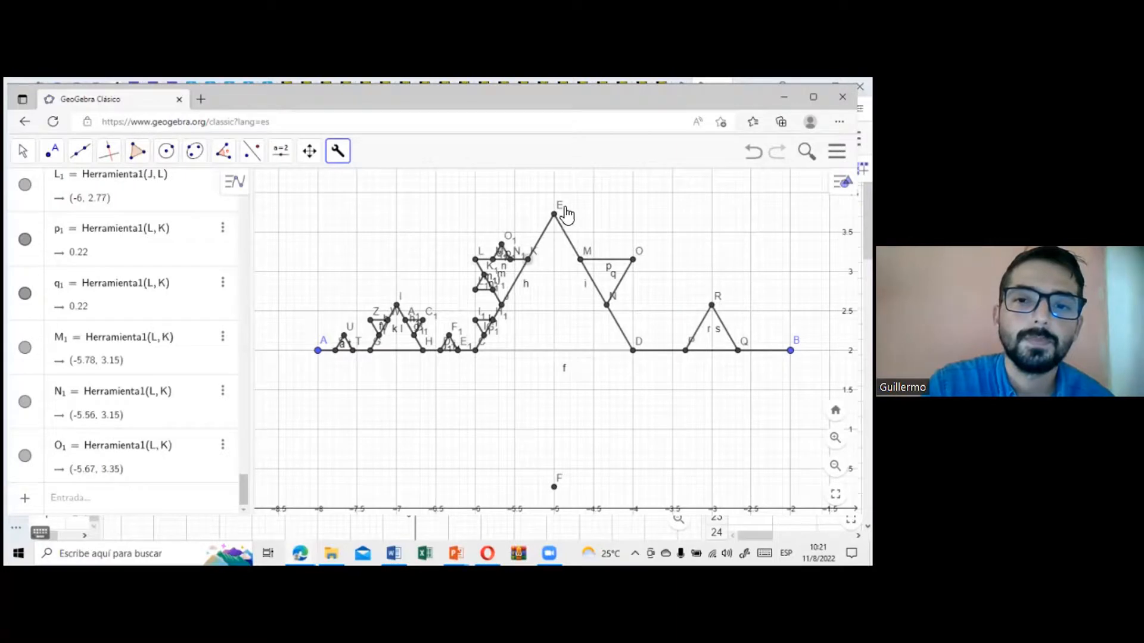
click(554, 214)
click(554, 215)
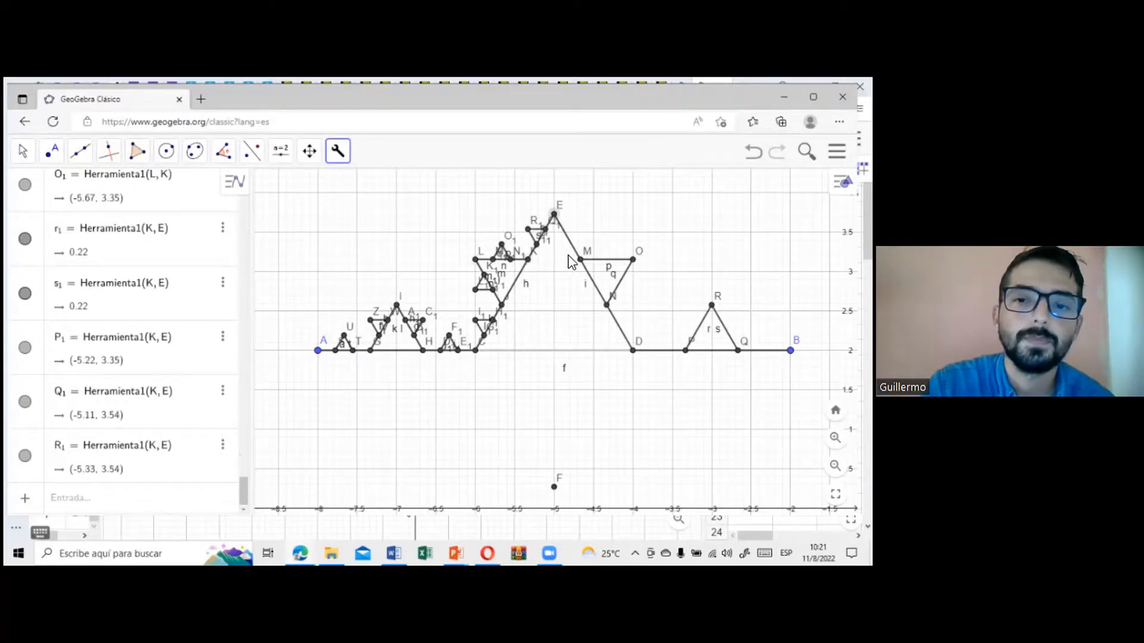
Step: Apply the custom tool to point pairs E–M, M–O, O–N and N–D to add peaks along side ED
click(581, 260)
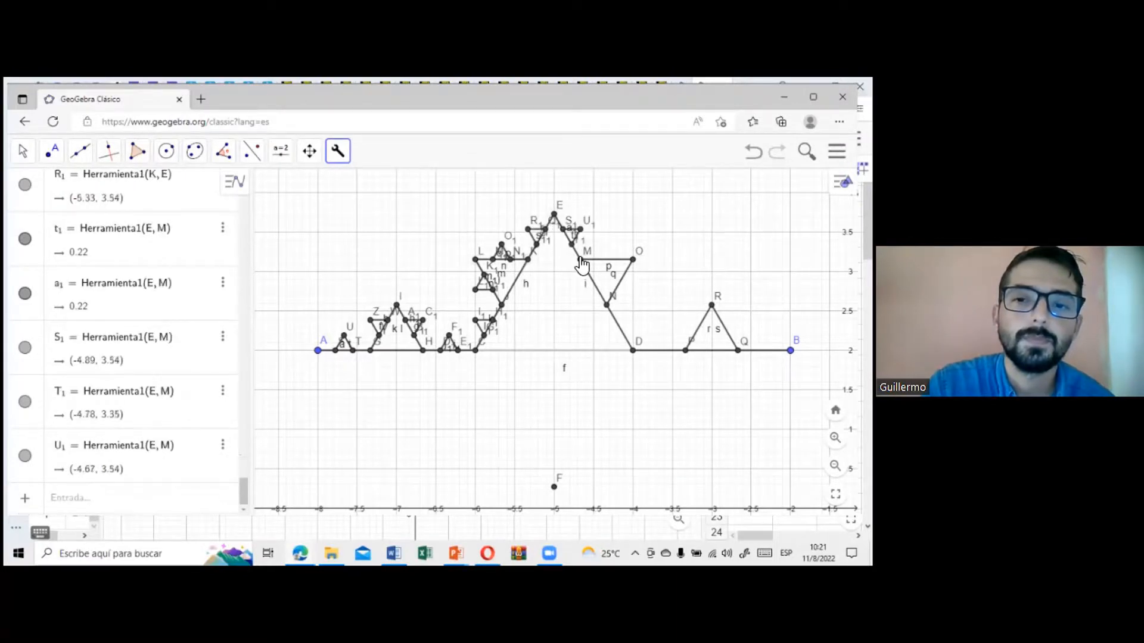
click(633, 260)
click(607, 307)
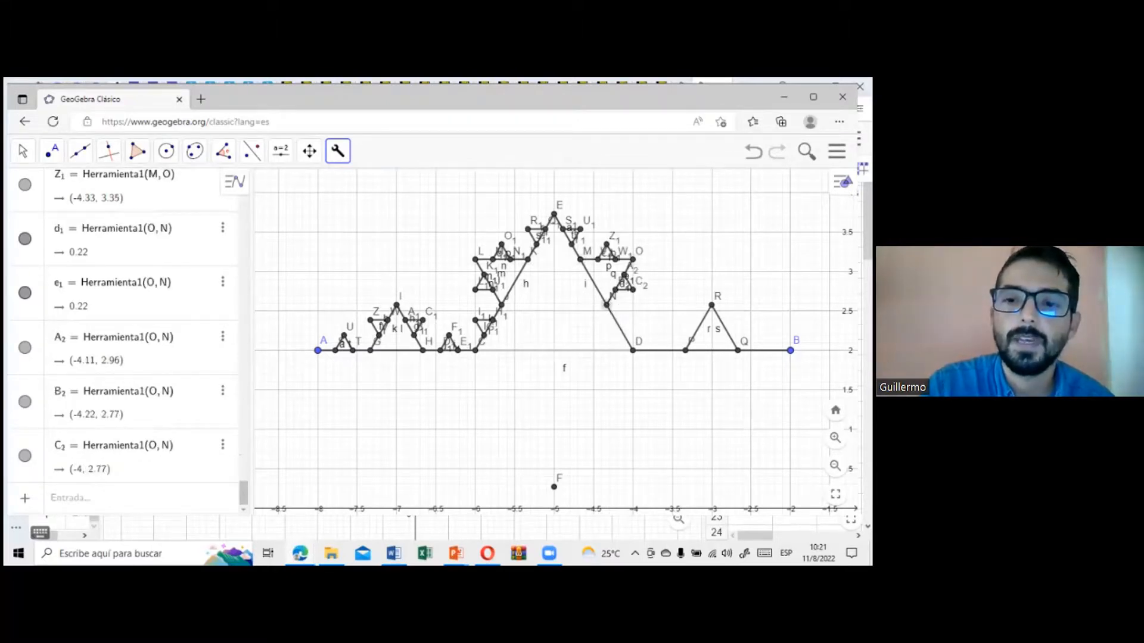
click(633, 350)
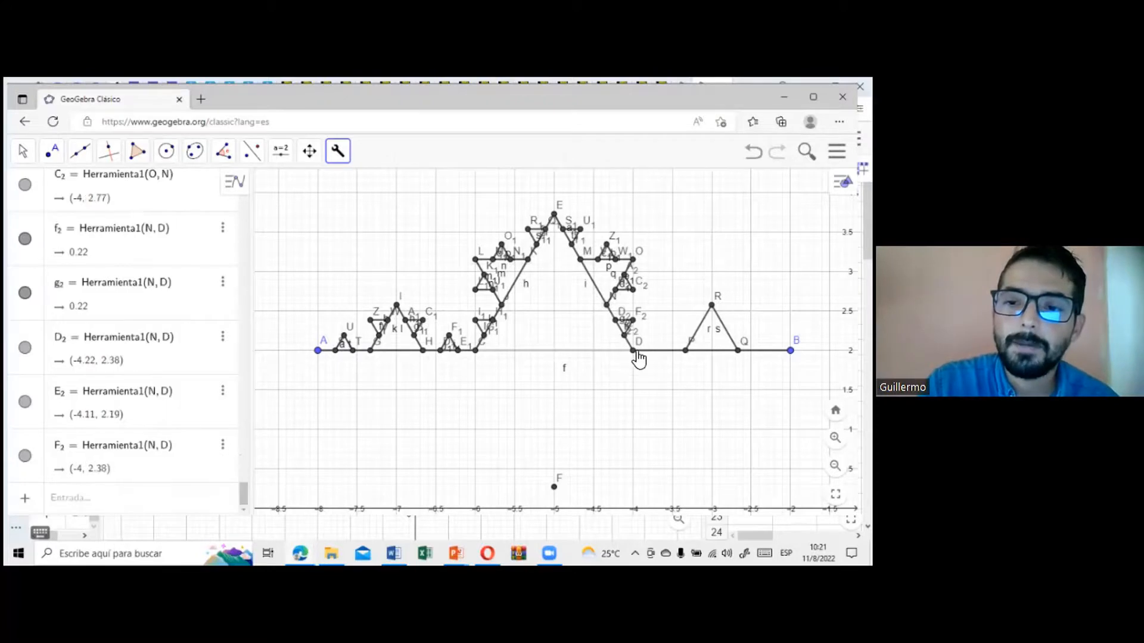
Step: Apply the custom tool to point pairs D–P, P–R, R–Q and Q–B, and leave the tool
click(685, 351)
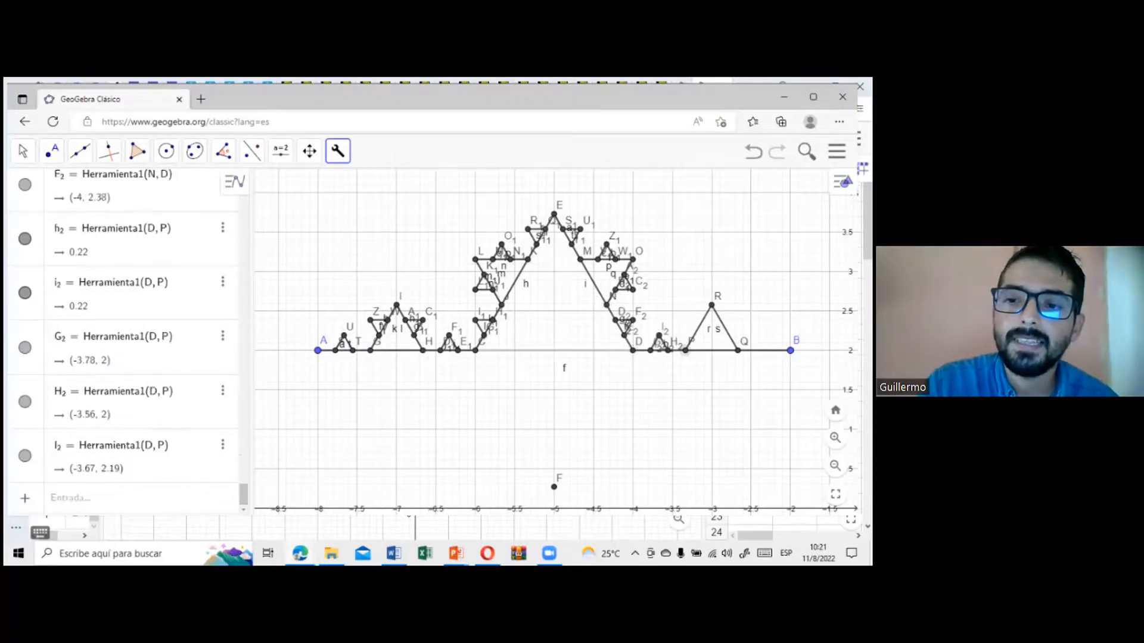
click(712, 305)
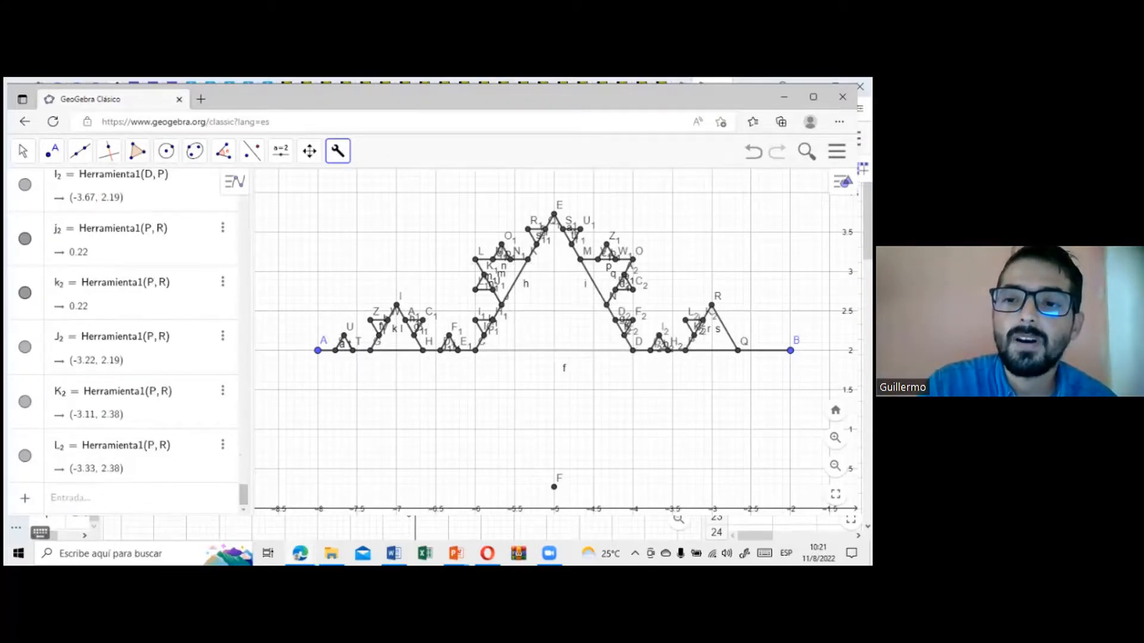
click(739, 350)
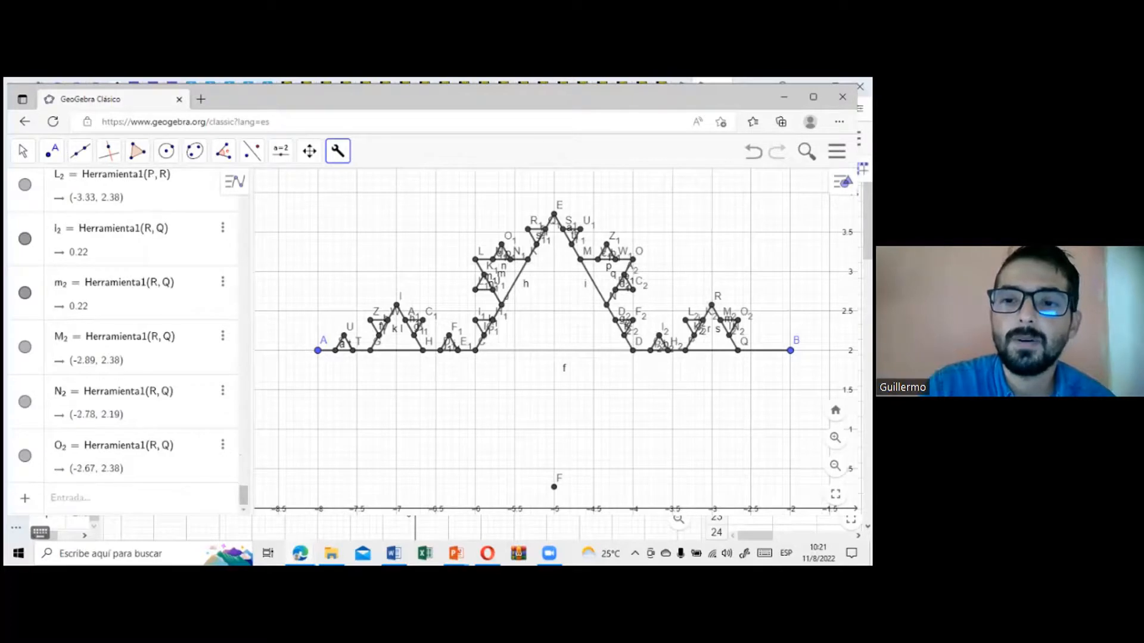
click(791, 351)
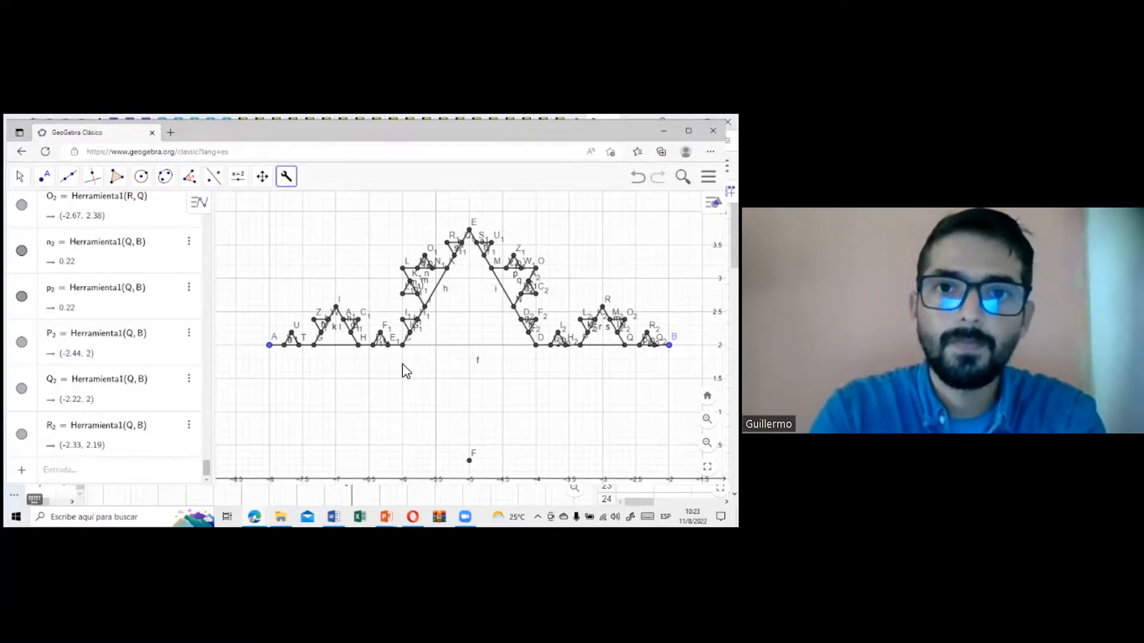
key(Escape)
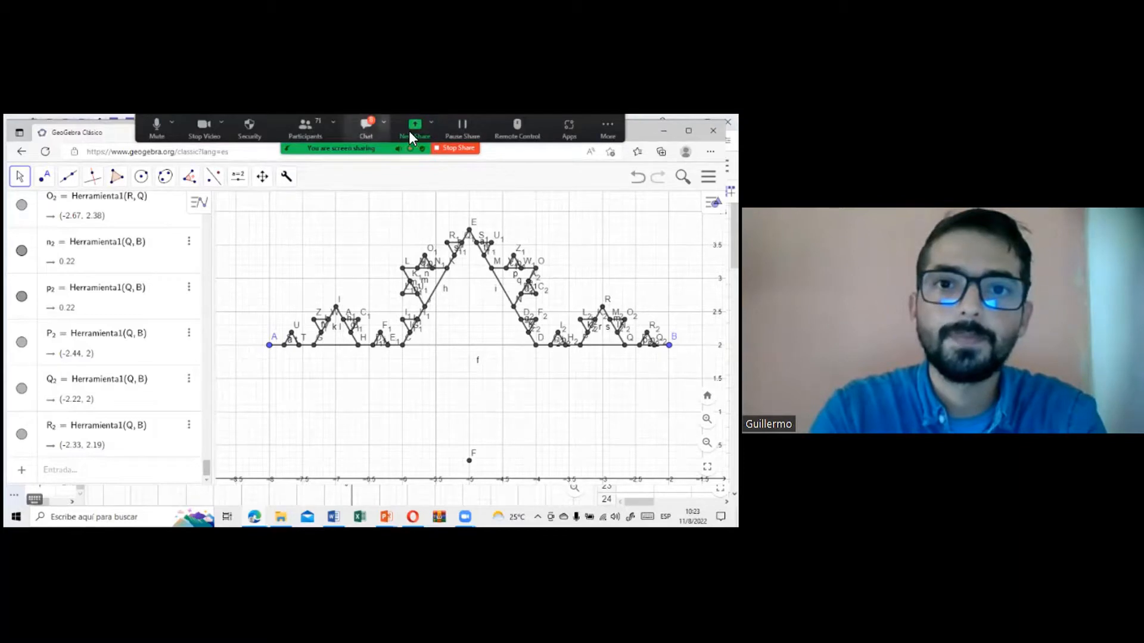
Step: Switch to the GeoGebra window with the golden-rectangle construction, select spreadsheet cell A5 and activate the Move tool
key(alt+Tab)
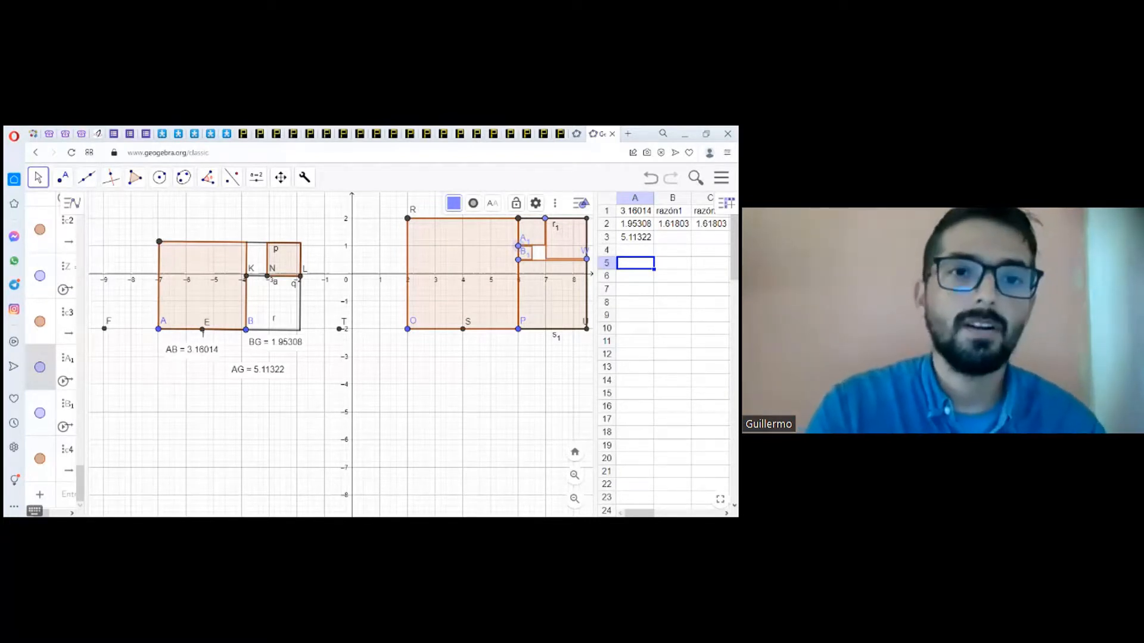
click(216, 180)
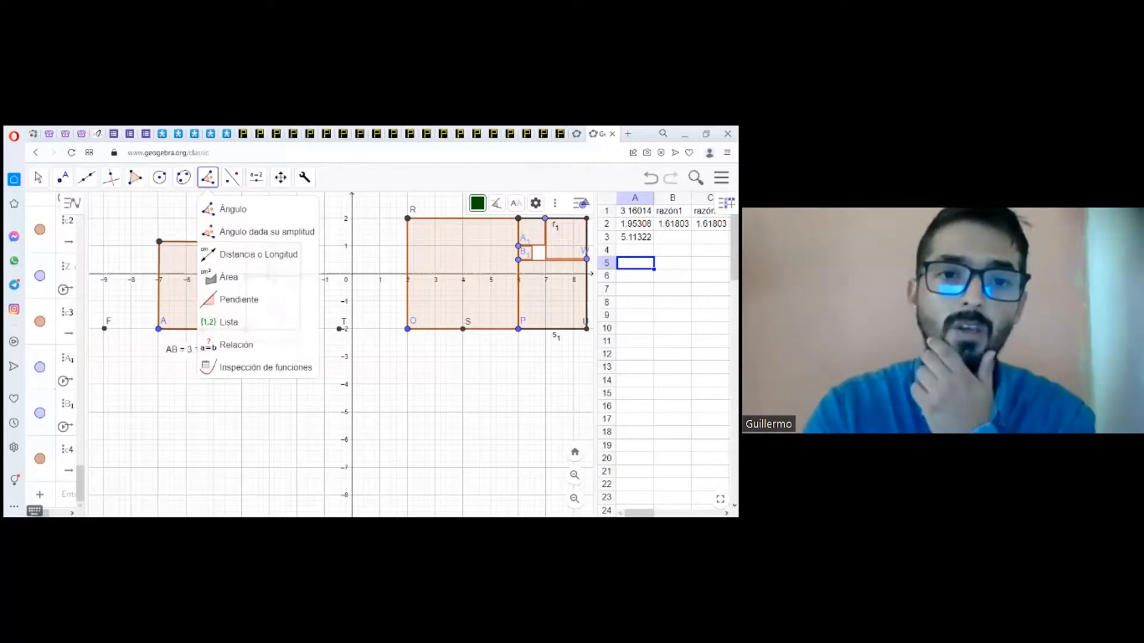
click(636, 263)
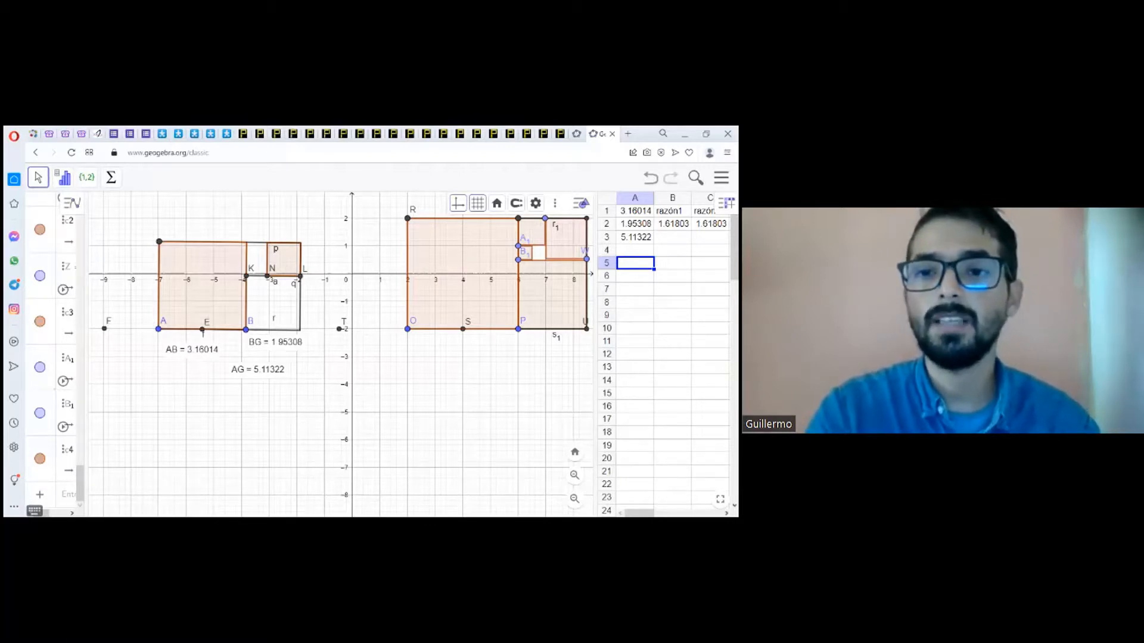
click(38, 177)
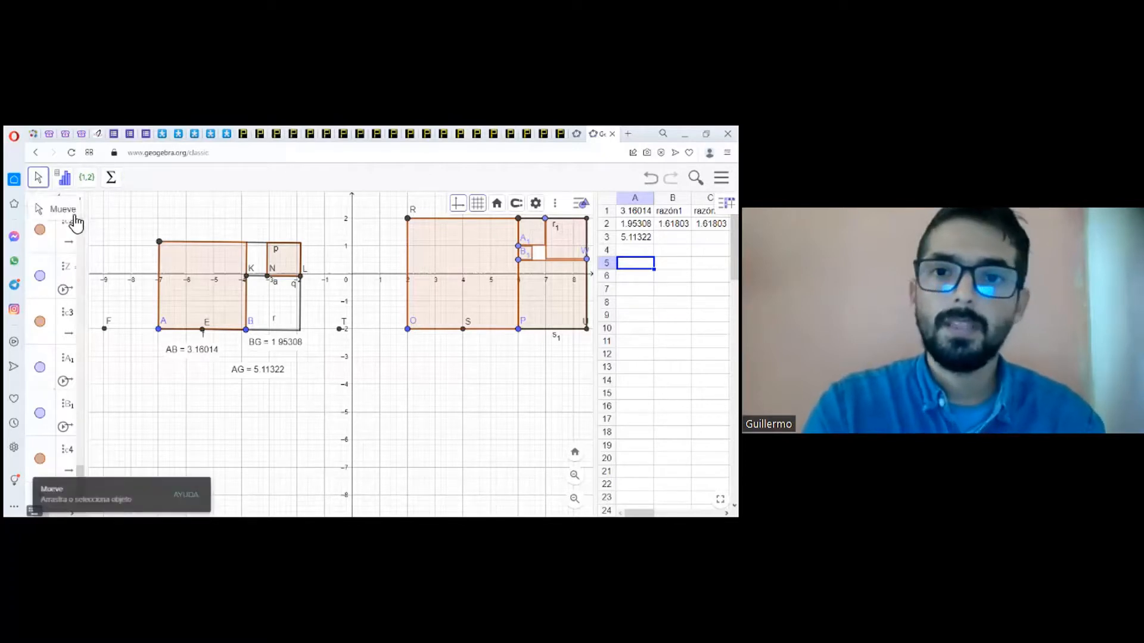
Step: Check the object names of the large square on OP and the successive smaller squares in its golden rectangle
right_click(453, 263)
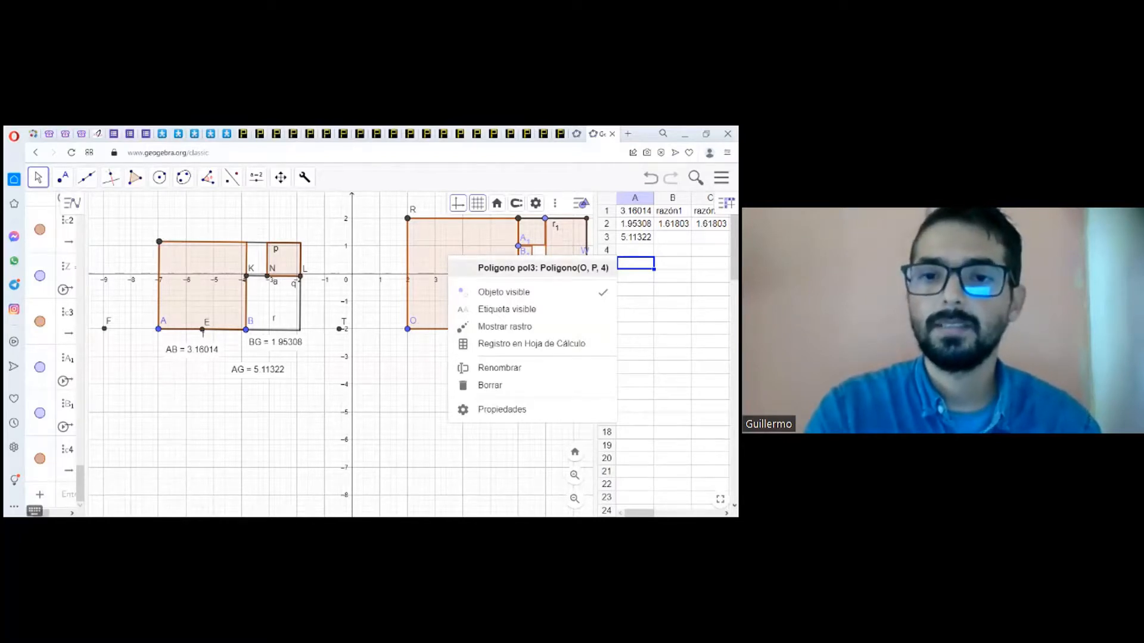
click(431, 349)
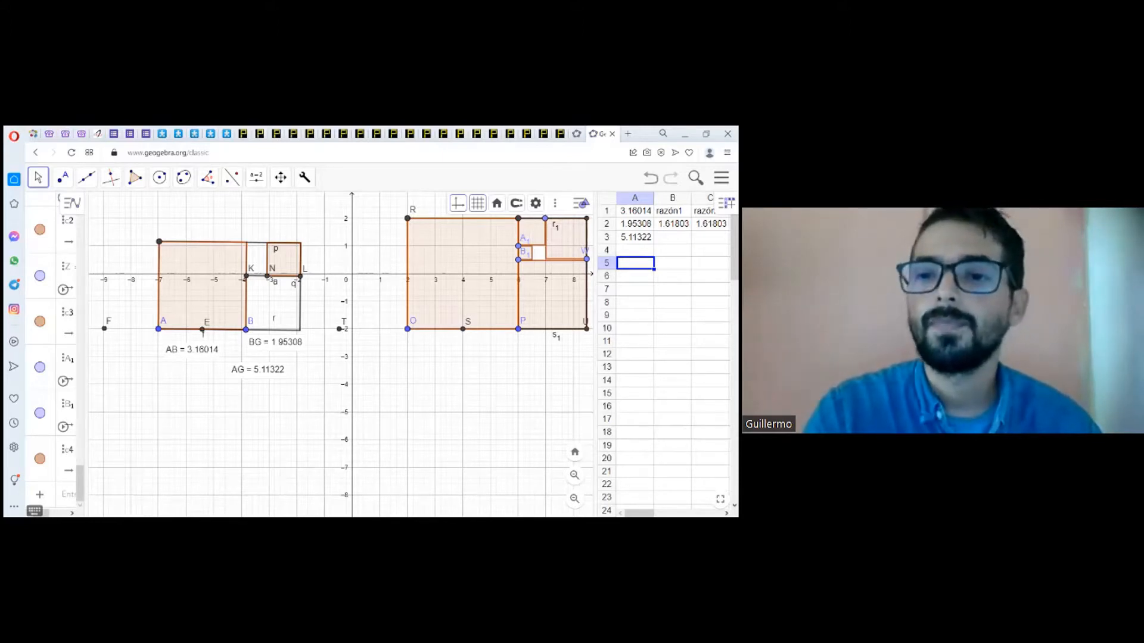
right_click(546, 302)
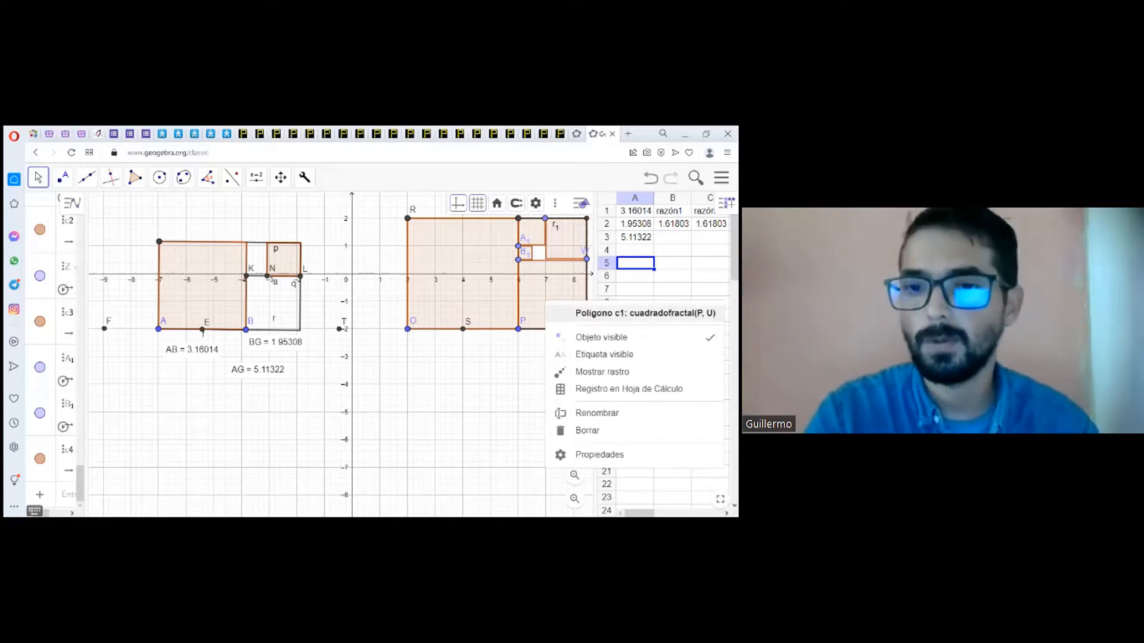
right_click(558, 245)
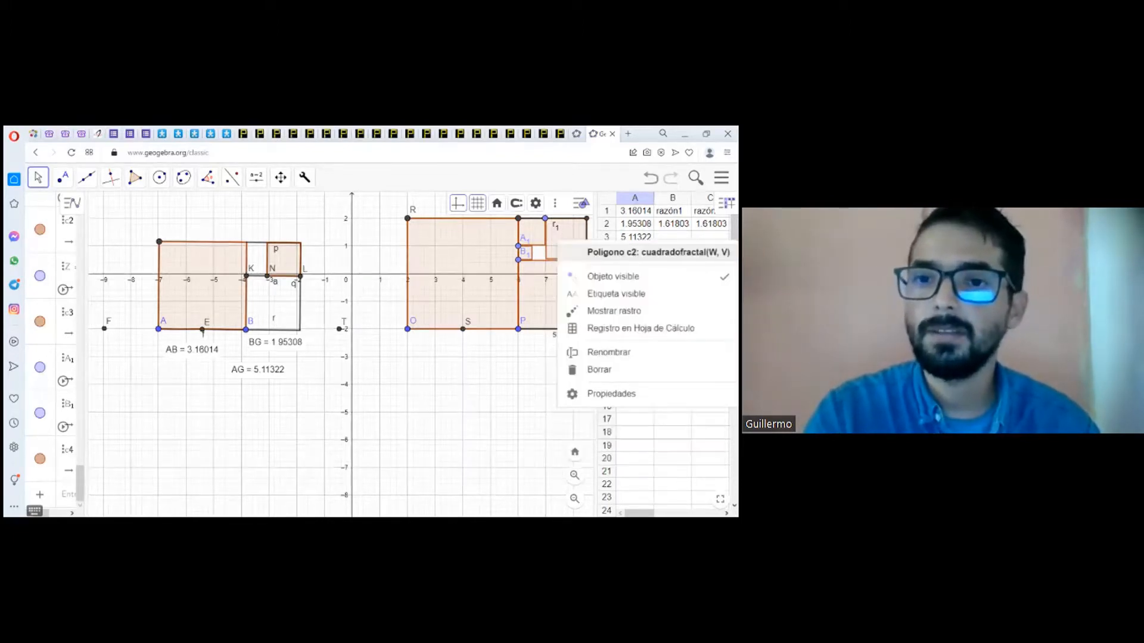
right_click(534, 234)
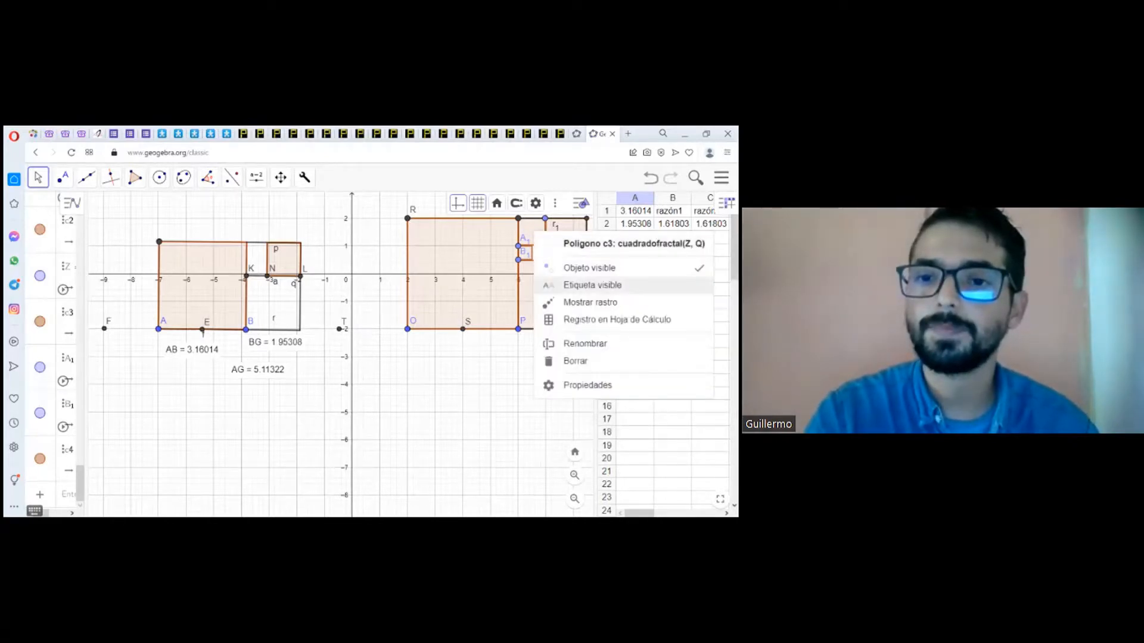
right_click(483, 295)
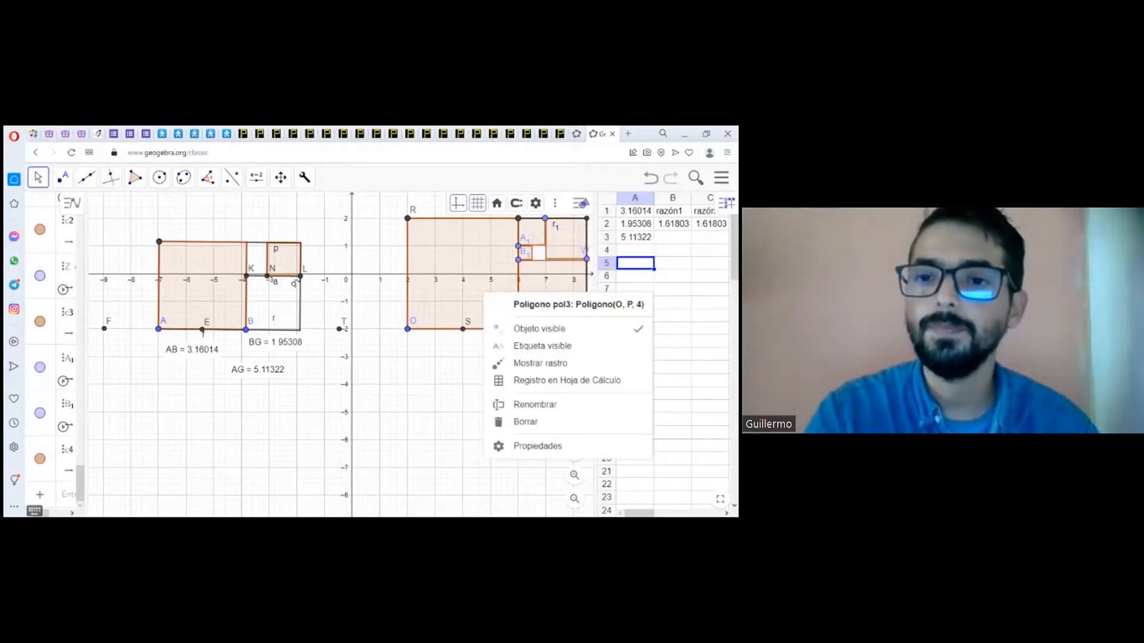
click(453, 353)
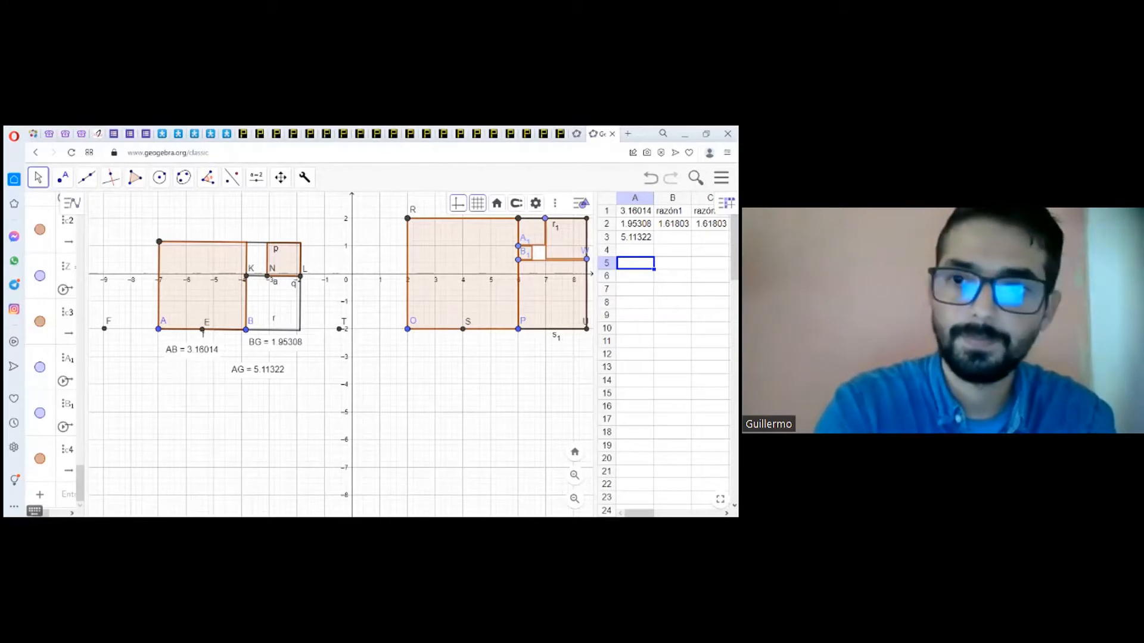
Step: Enter the formula =área(pol1) in cell A5 to calculate the first square's area
text(=A)
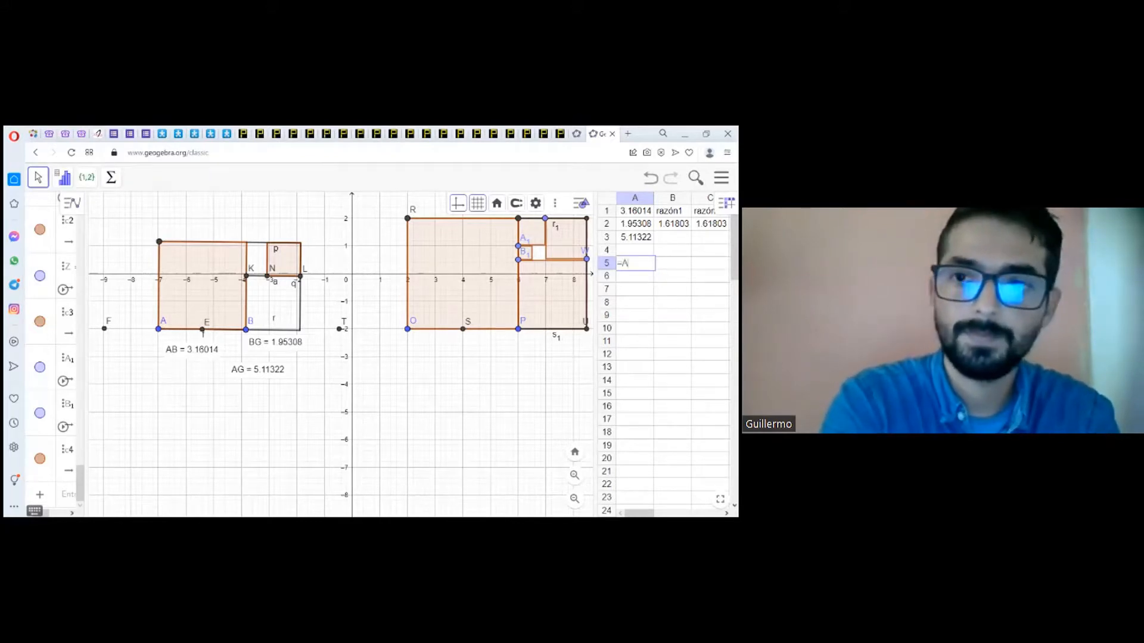
key(BackSpace)
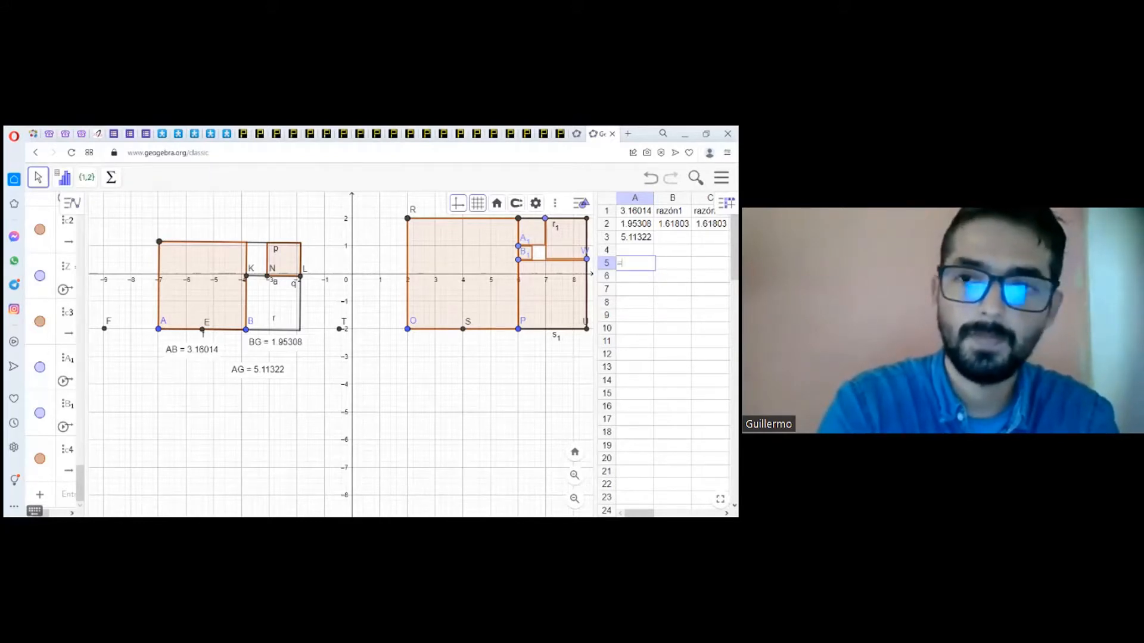
text(áre)
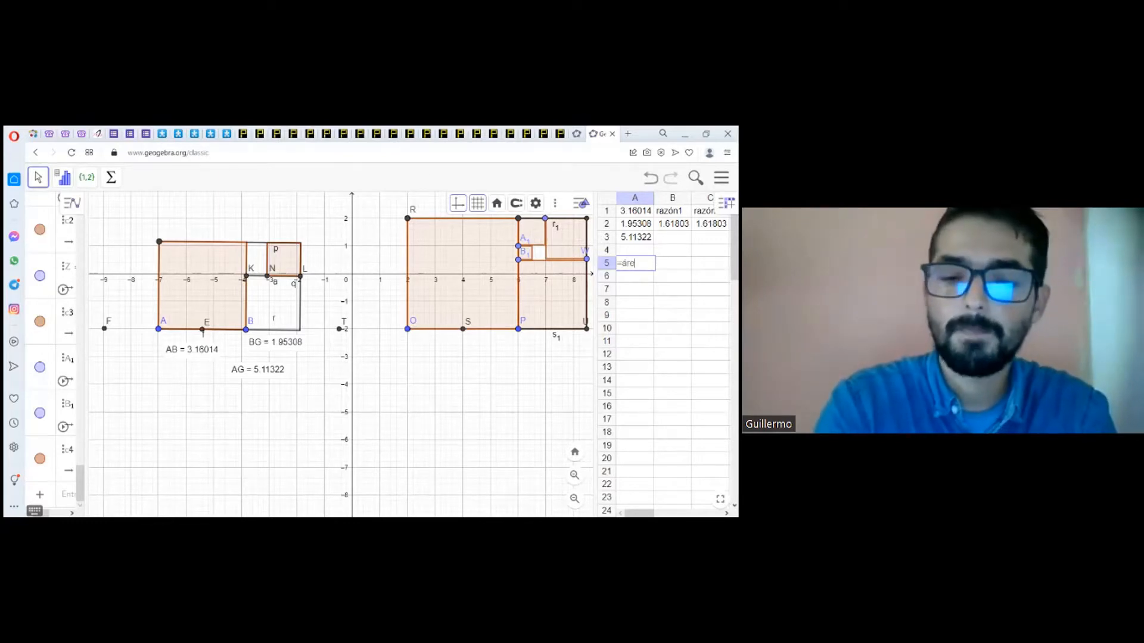
text(a()
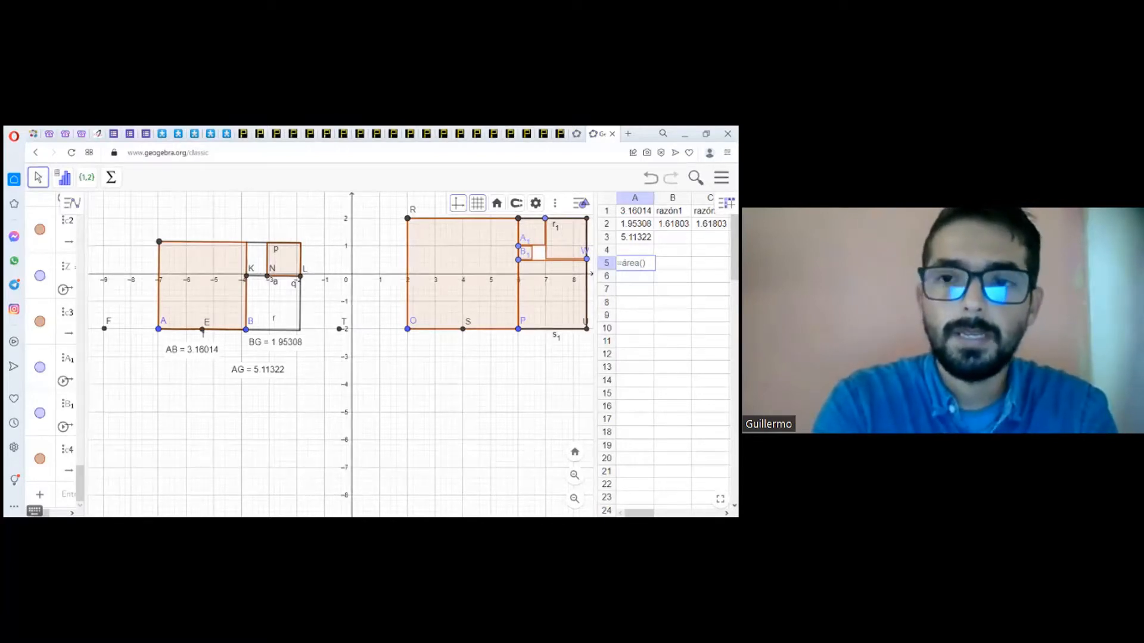
text(pol1)
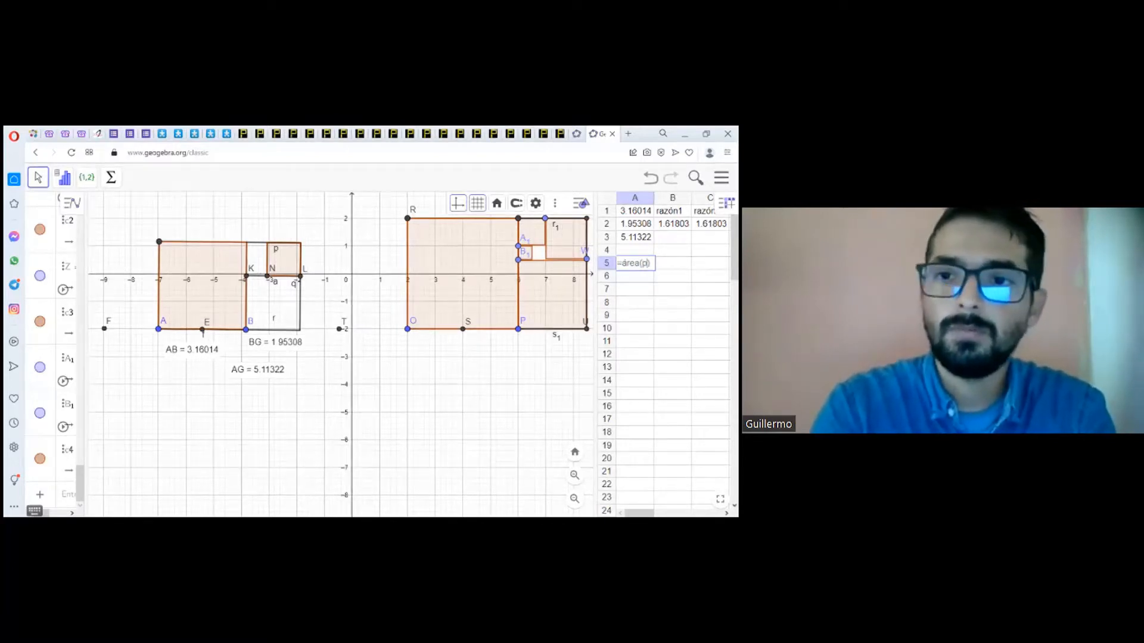
key(Return)
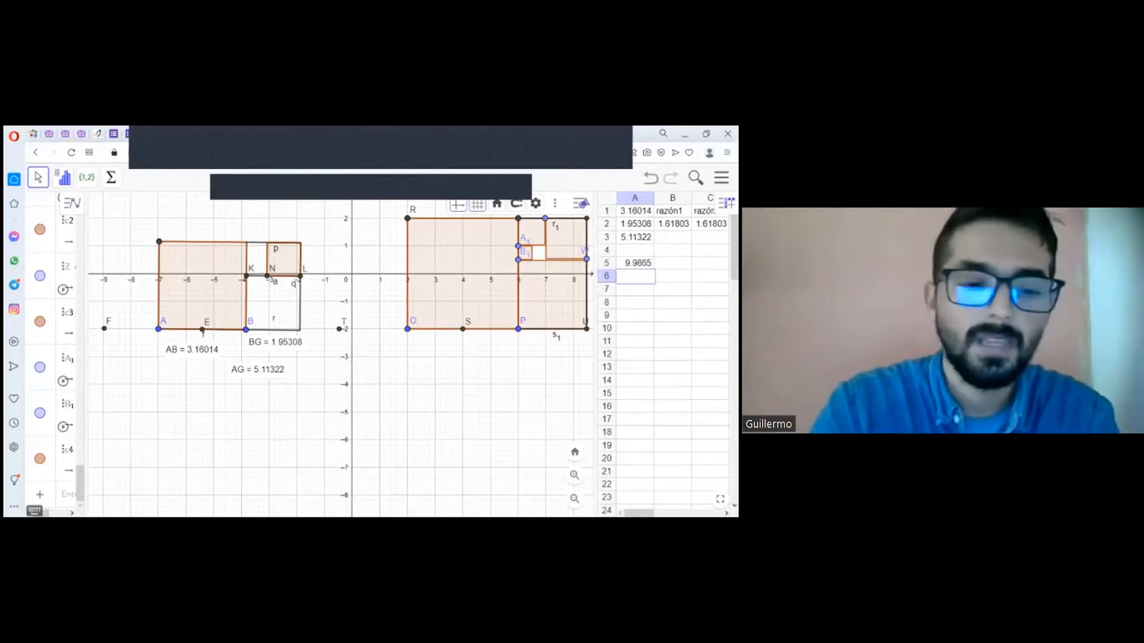
Step: Enter the formula =área(c1) in cell A6 to calculate the next square's area
text(=)
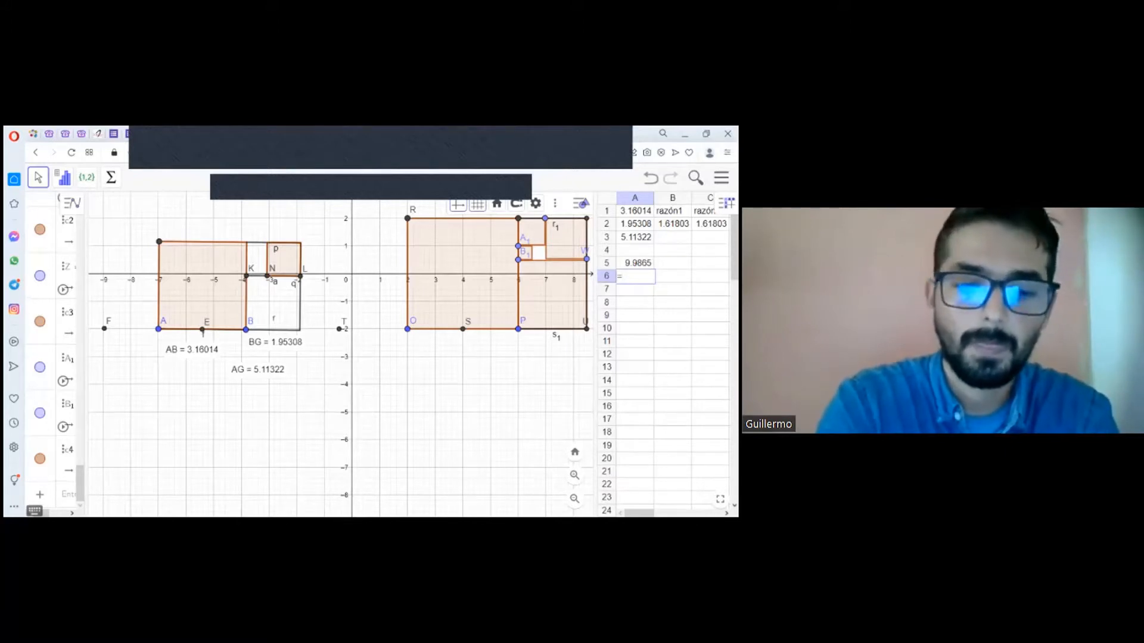
text(área())
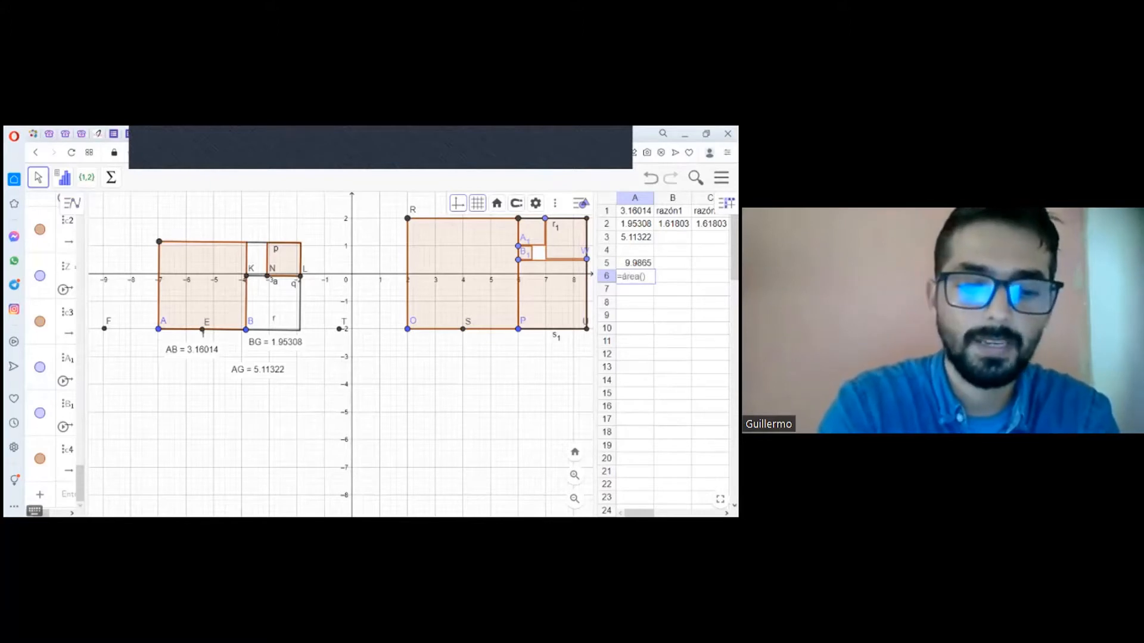
text(d)
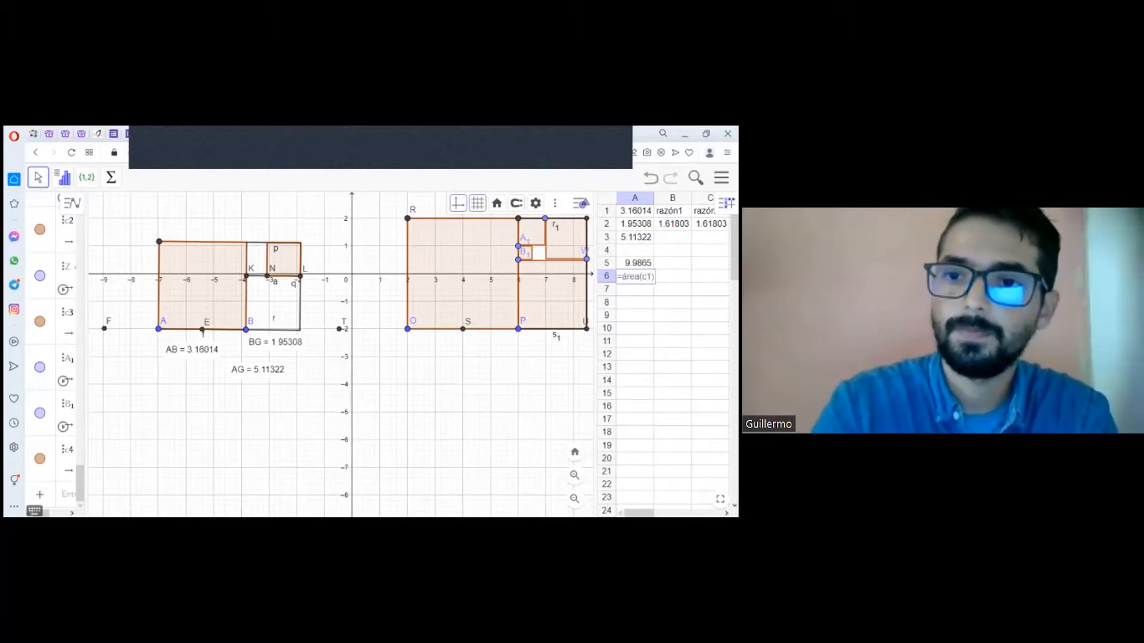
key(Return)
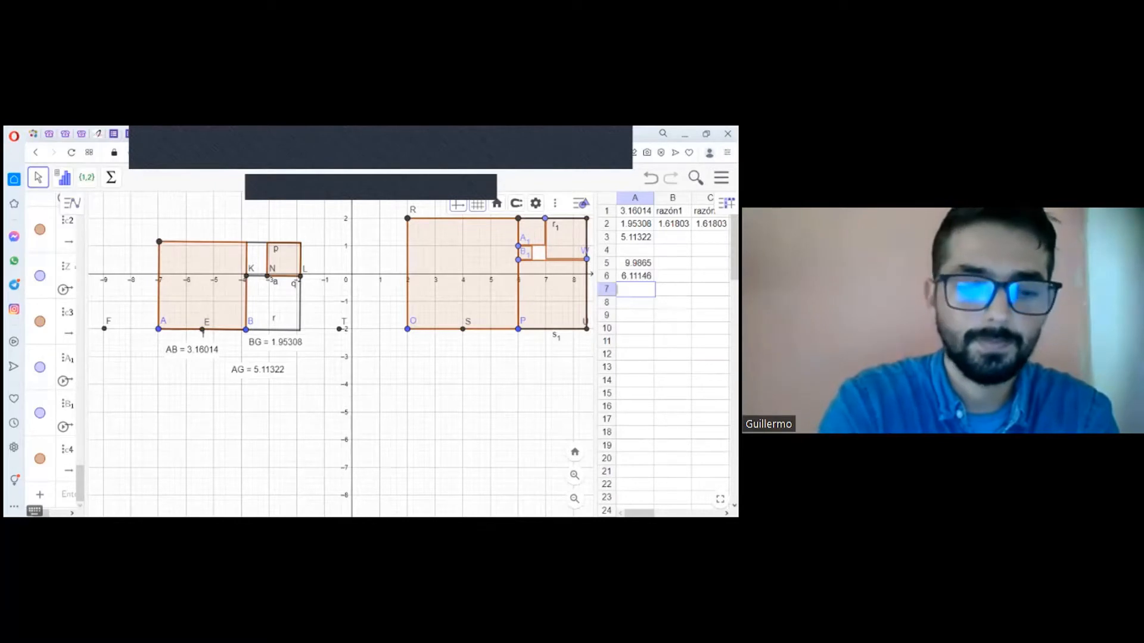
Step: Enter the formula =área(c2) in cell A7 to calculate the third square's area
text(=)
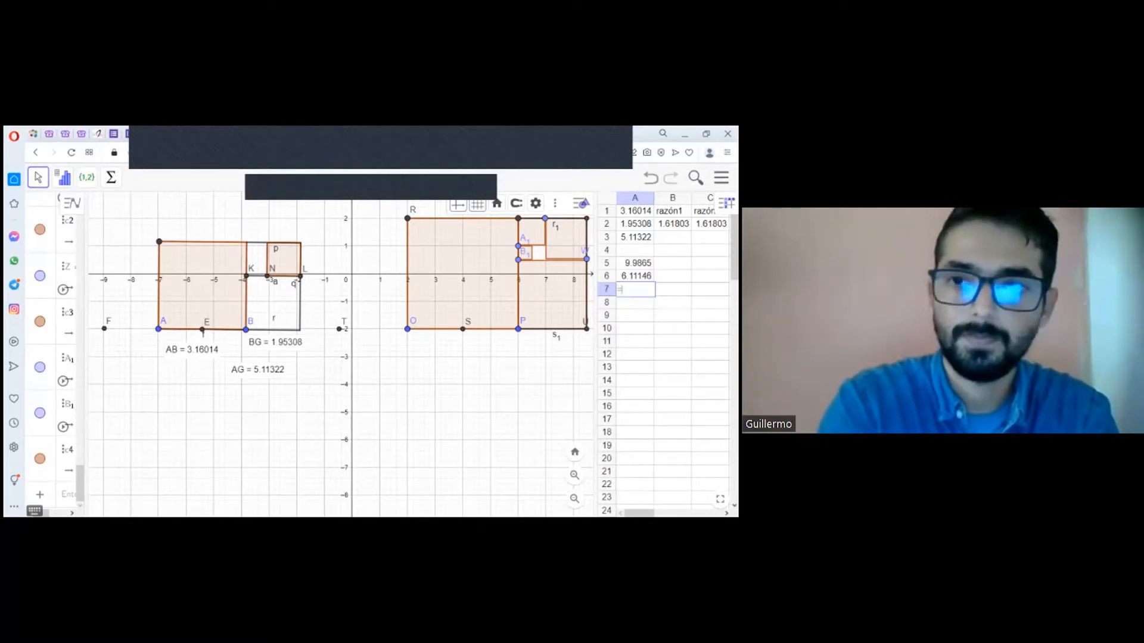
text(área()
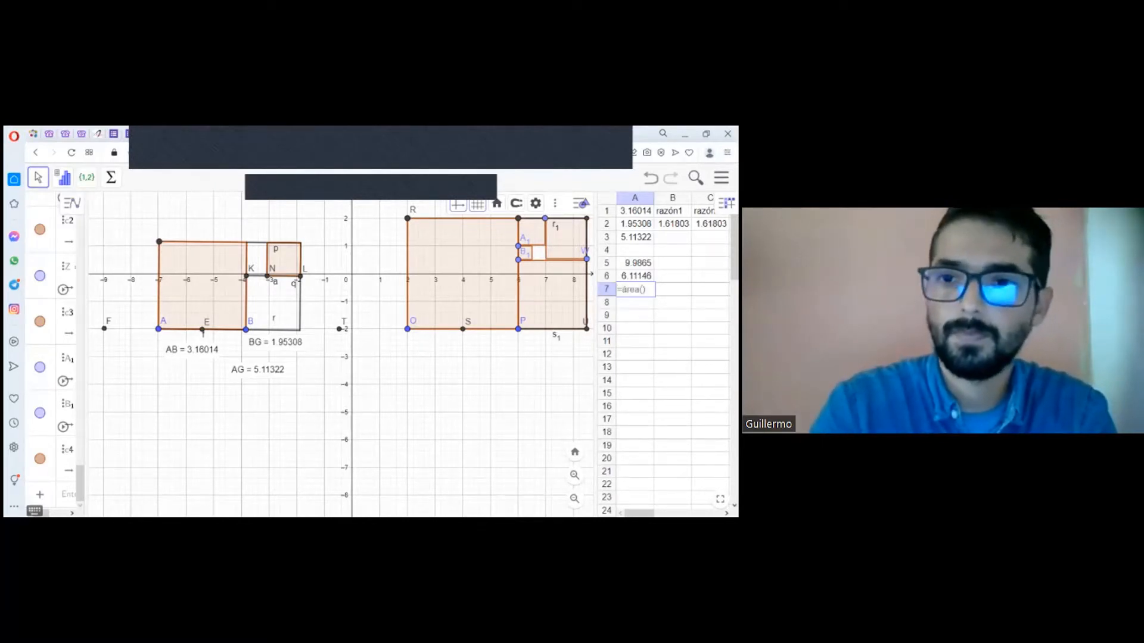
text(c2)
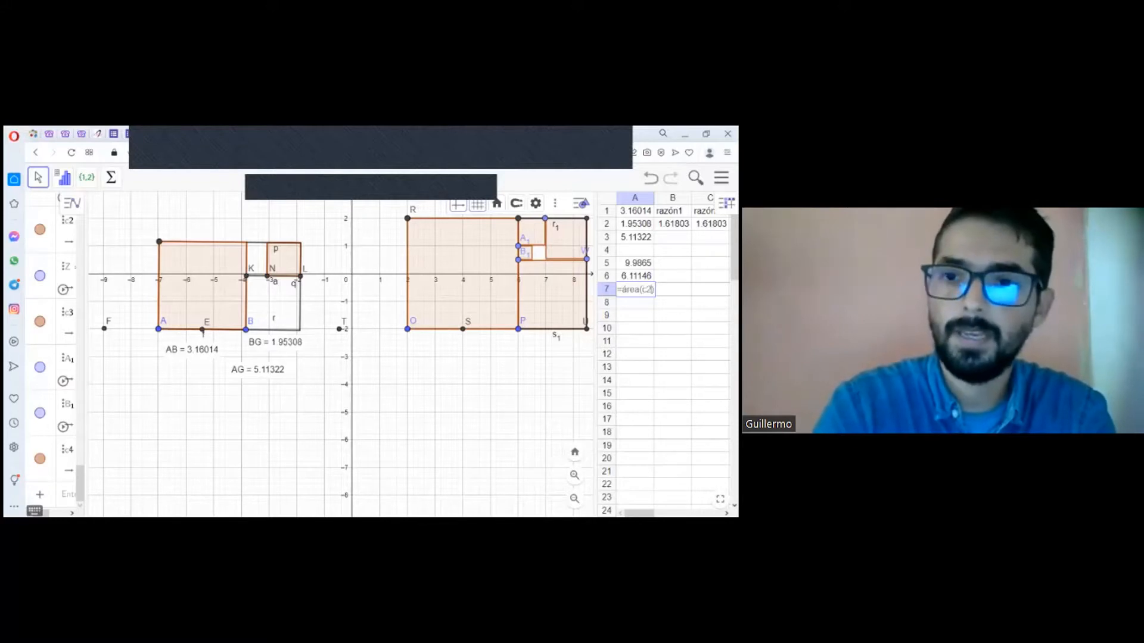
key(Return)
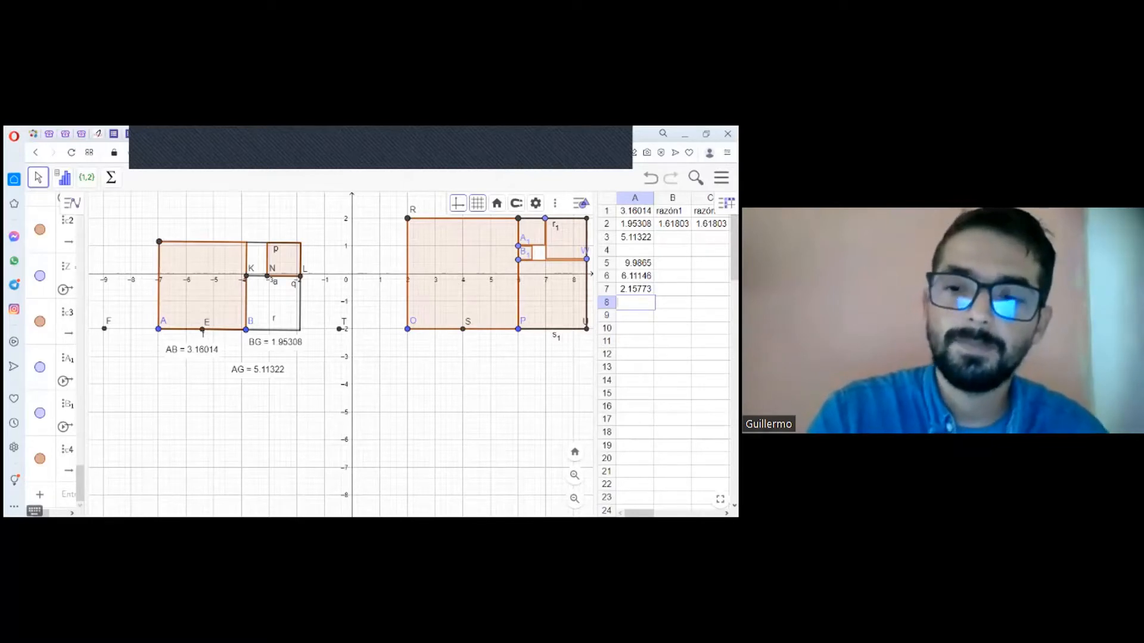
Step: Enter the formula =A5/A6 in cell B5 to calculate the ratio between the first two square areas
click(672, 263)
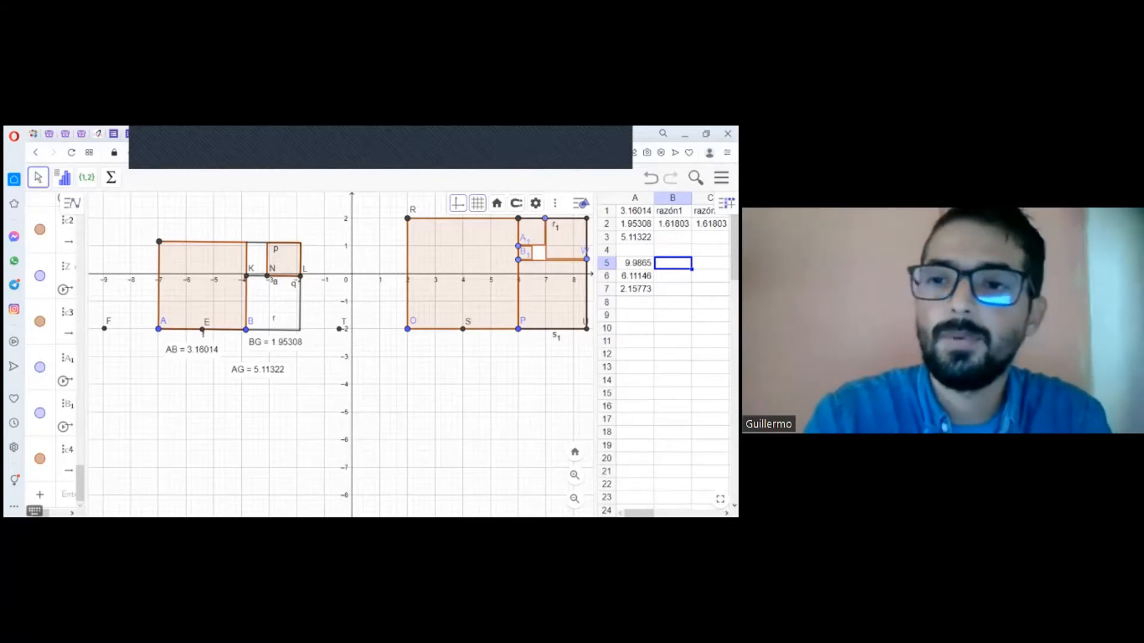
text(=)
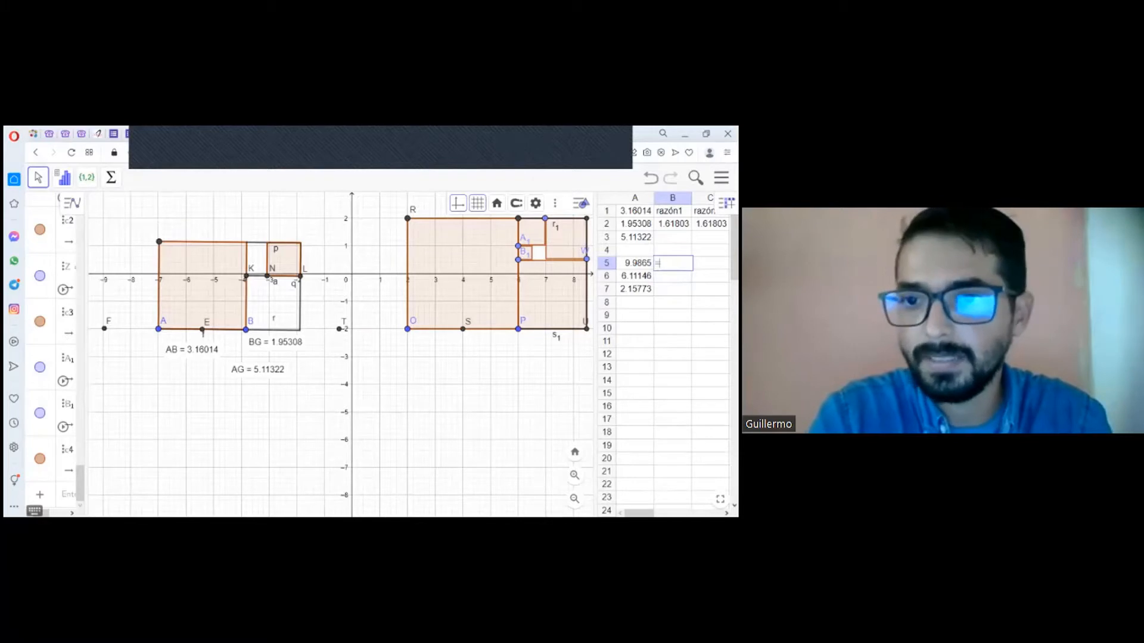
text(A5/)
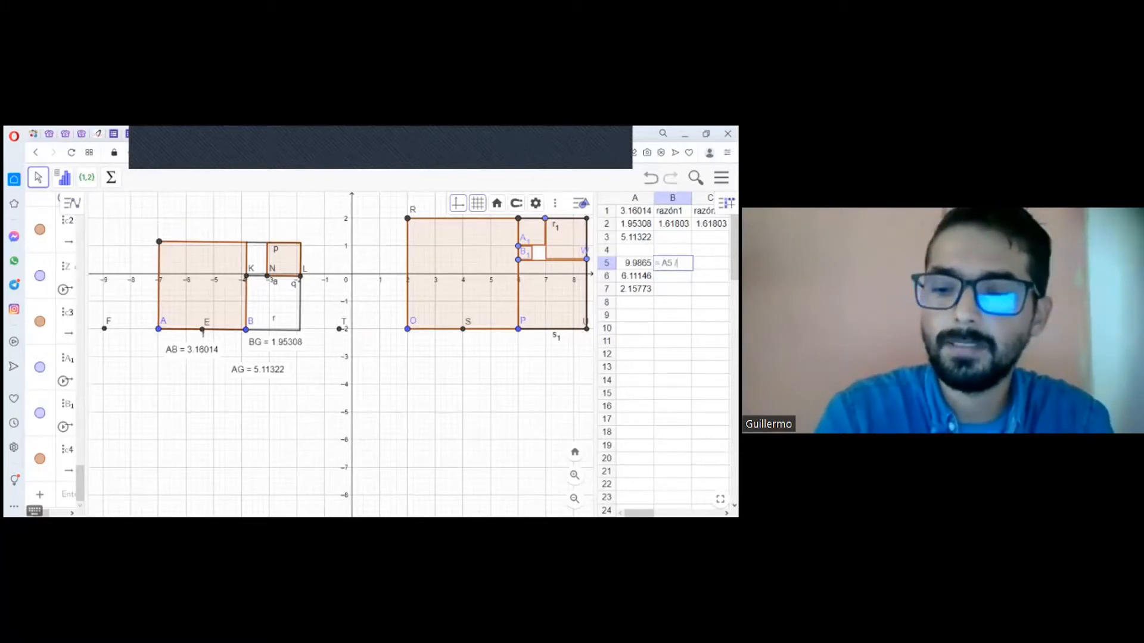
text(A6)
key(Return)
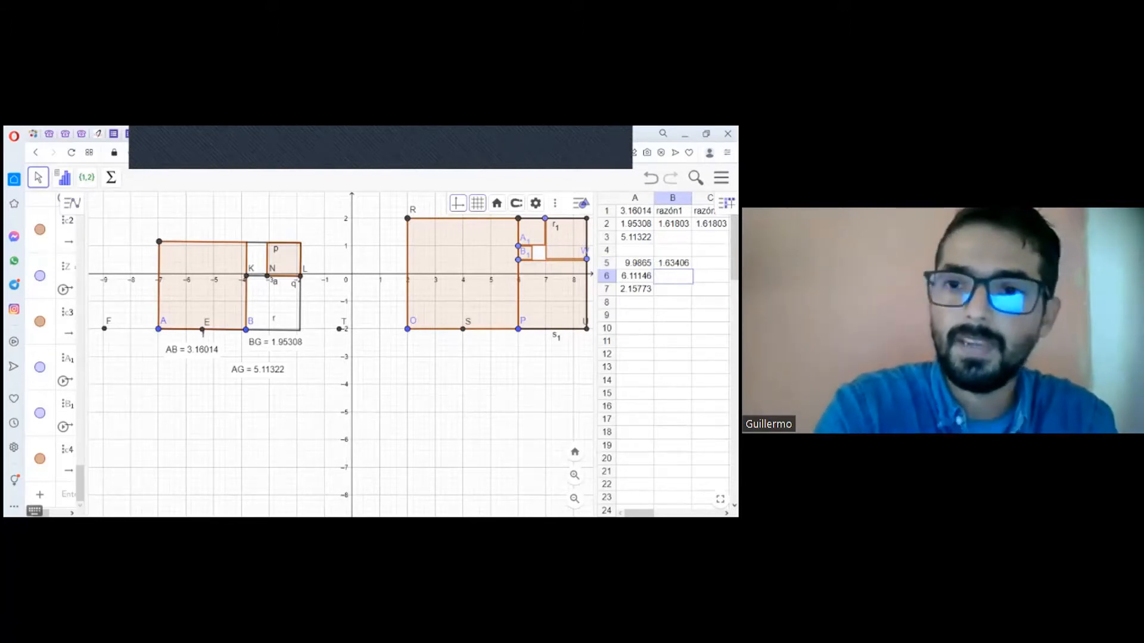
Step: Enter the formula =A6/A7 in cell B6 to calculate the ratio between the second and third square areas
text(=)
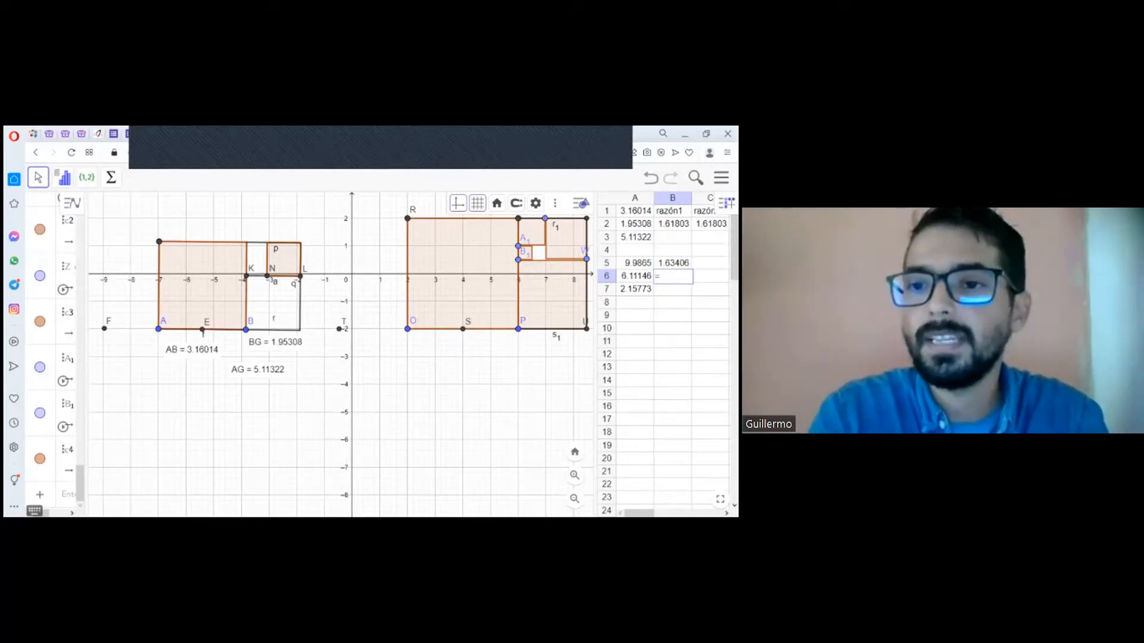
text(A6)
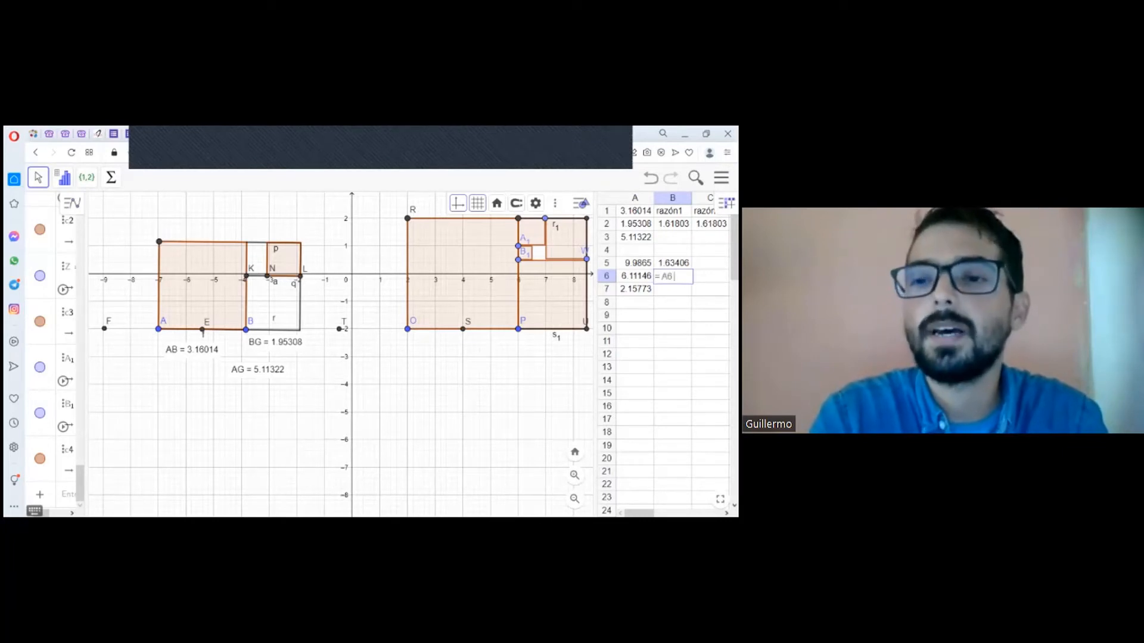
text(/)
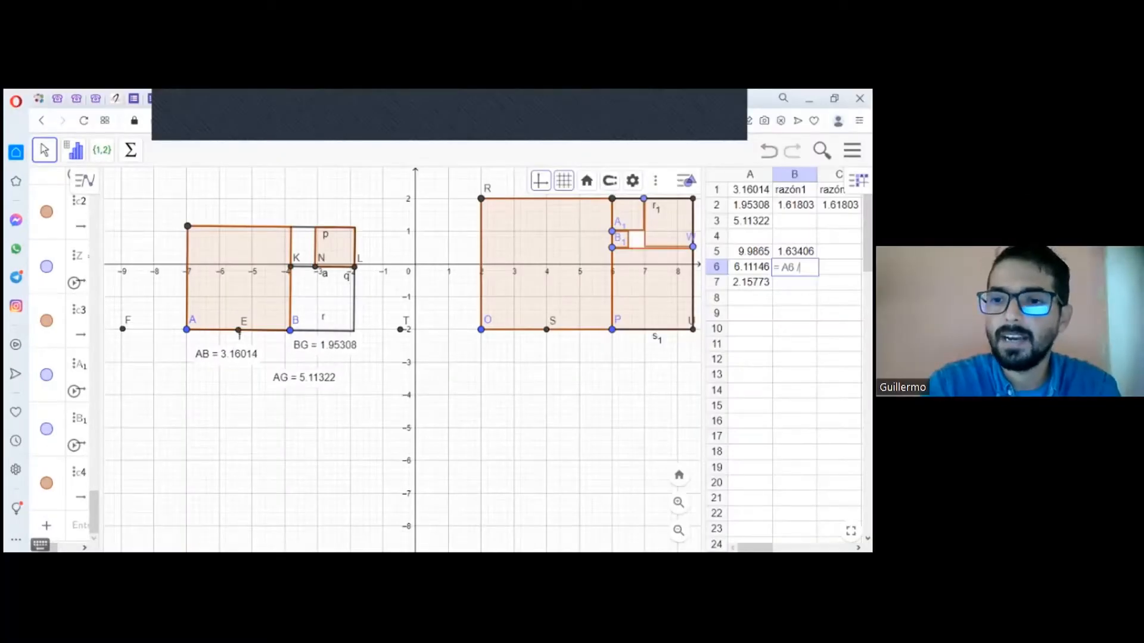
text(A7)
key(Return)
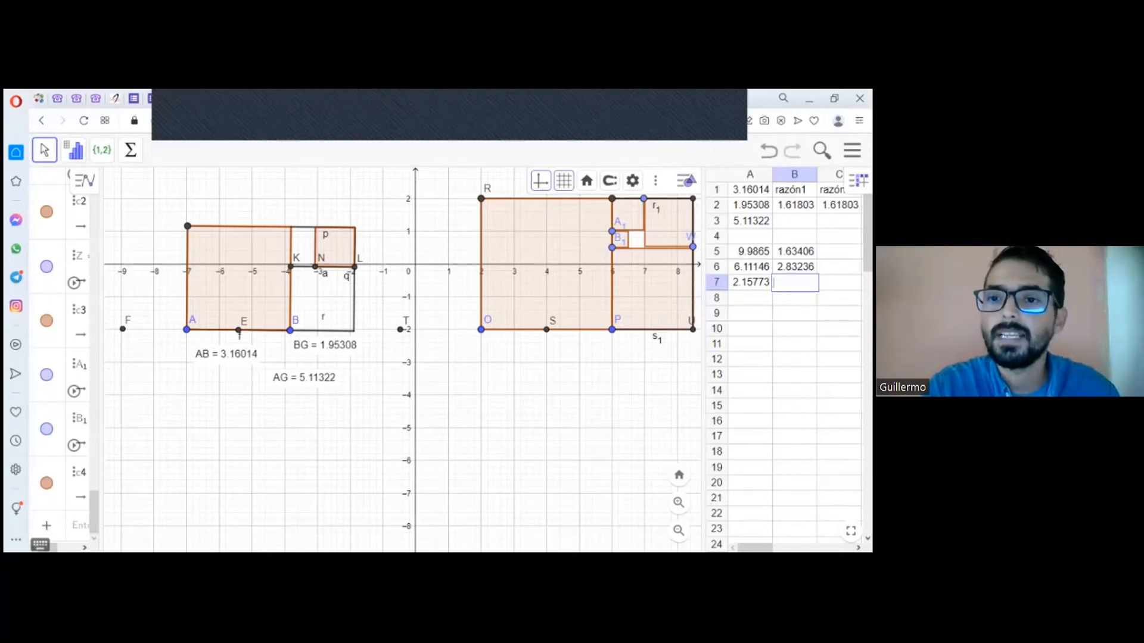
Step: Clear the area ratio formula from cell B5
click(750, 252)
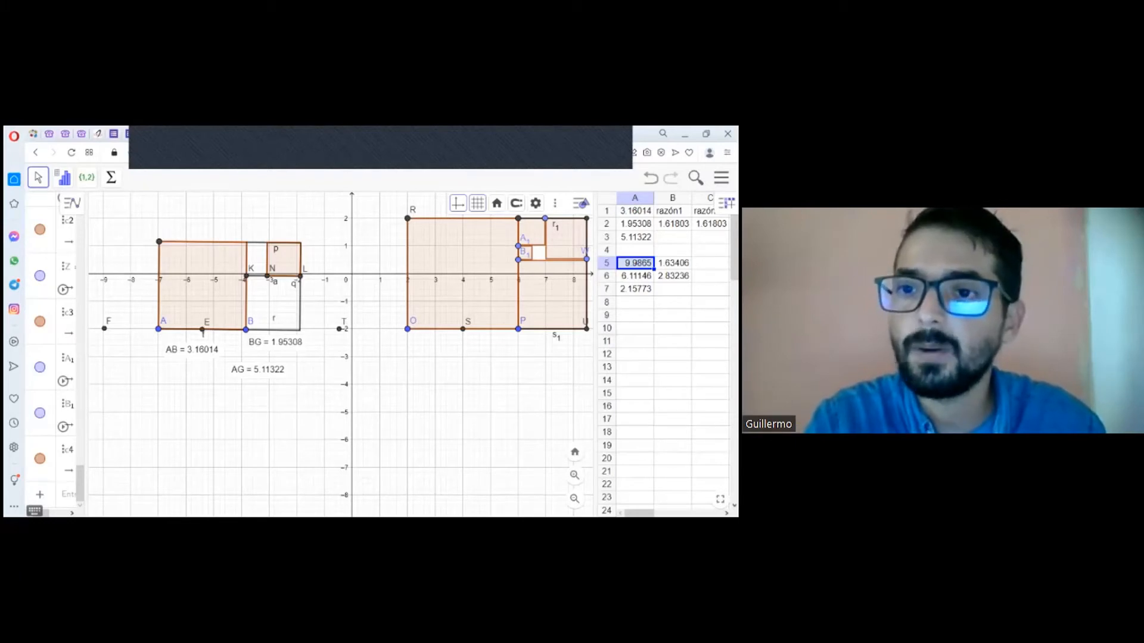
click(673, 264)
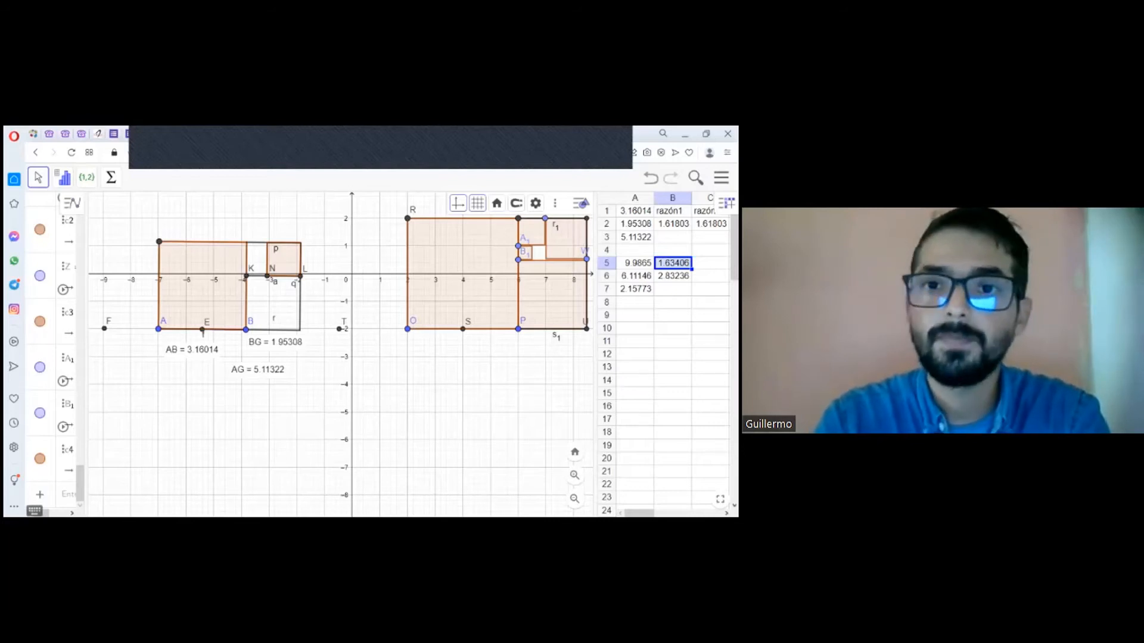
key(BackSpace)
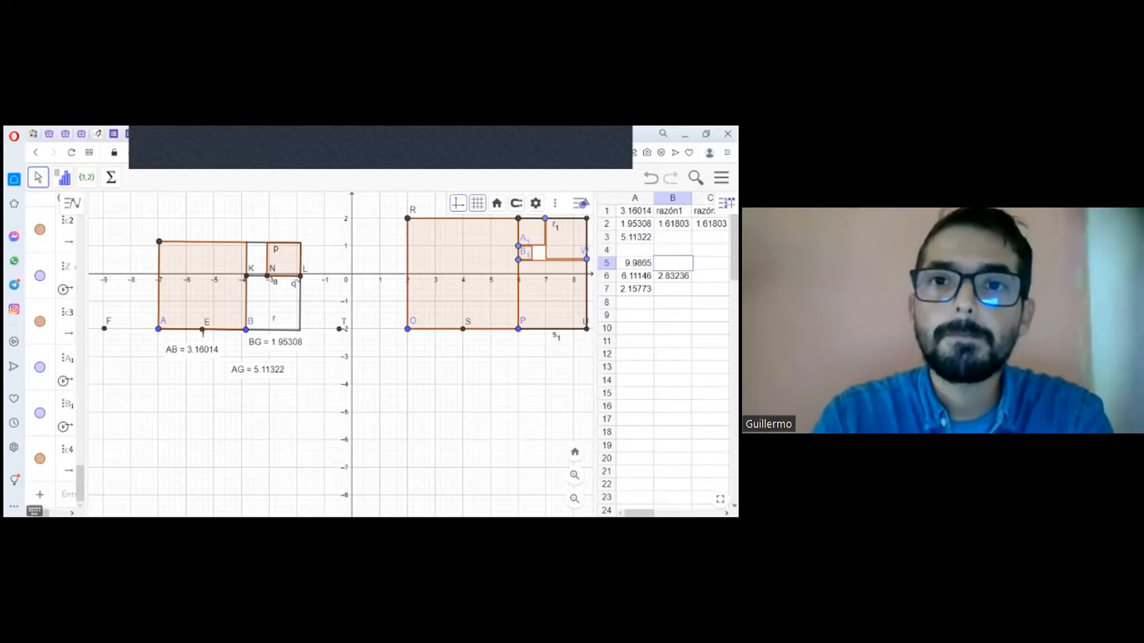